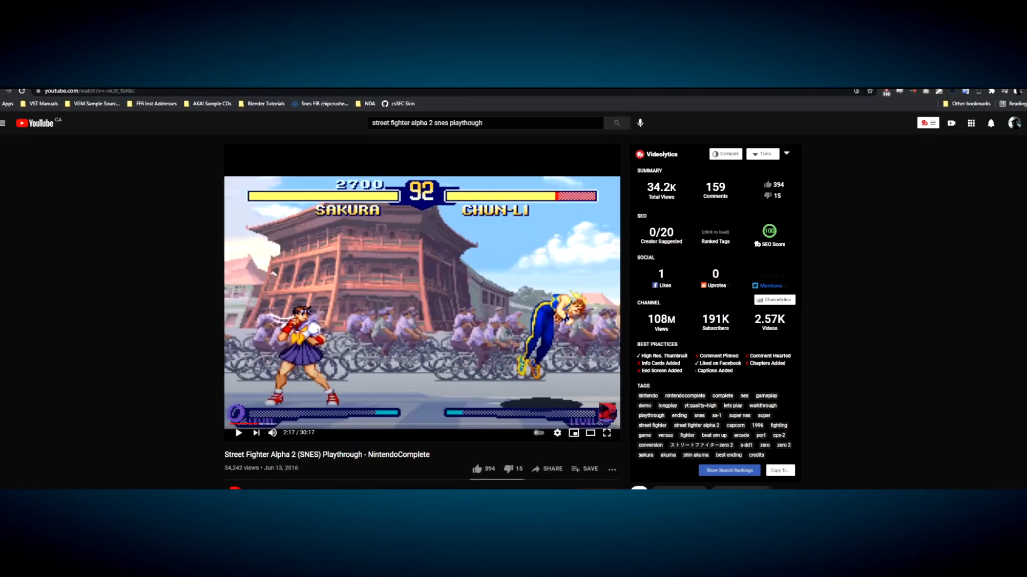
Watch the Street Fighter Alpha 2 SNES playthrough in full screen, pausing on the gameplay, and return to the normal view
click(451, 361)
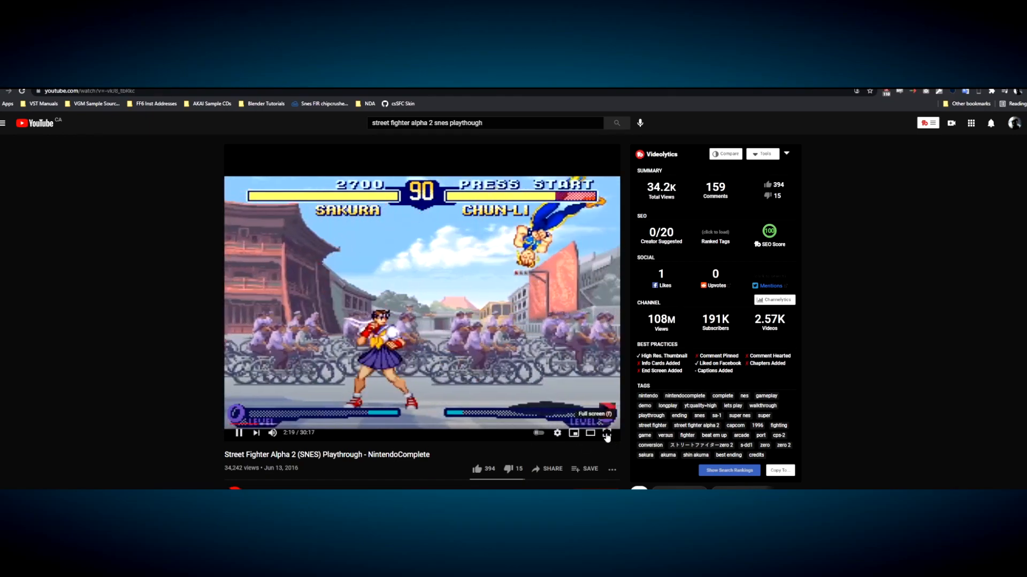
click(609, 432)
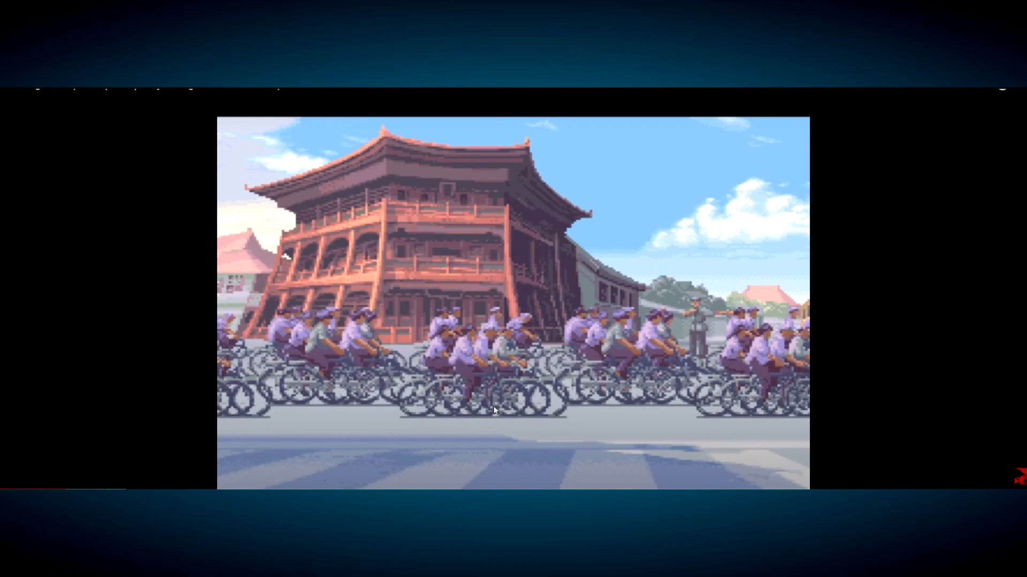
click(423, 406)
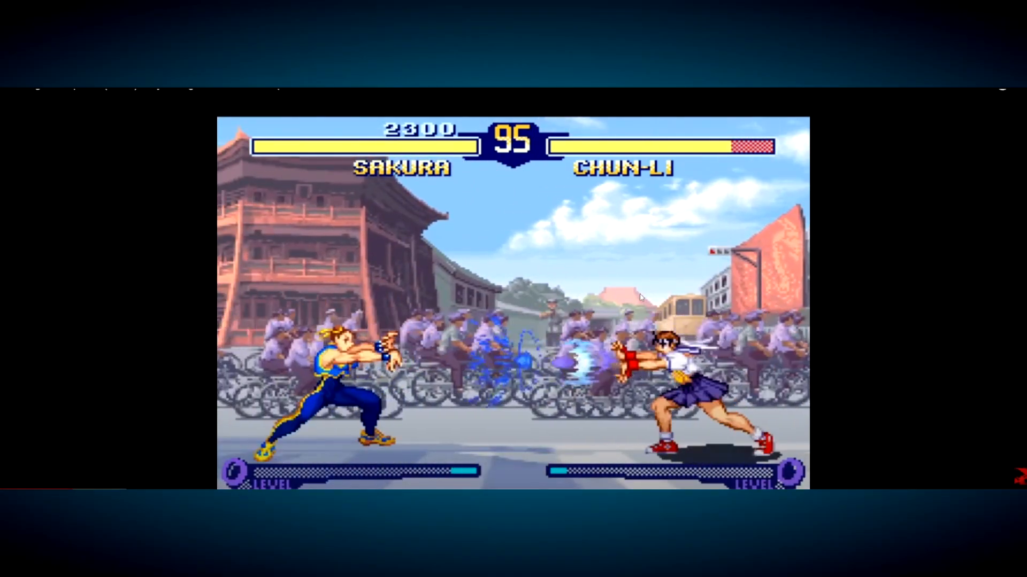
click(638, 297)
key(Escape)
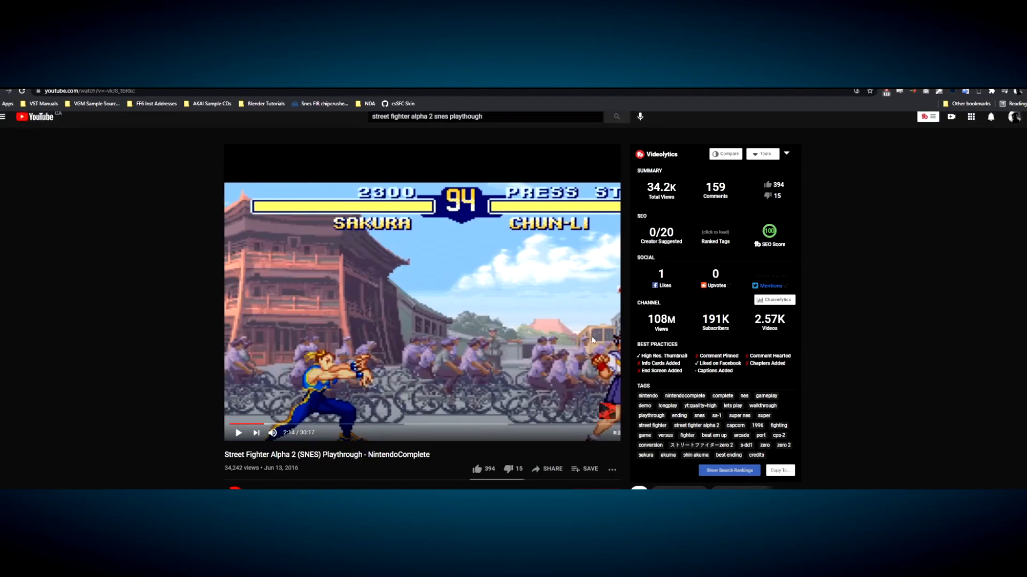
mouse_move(864, 502)
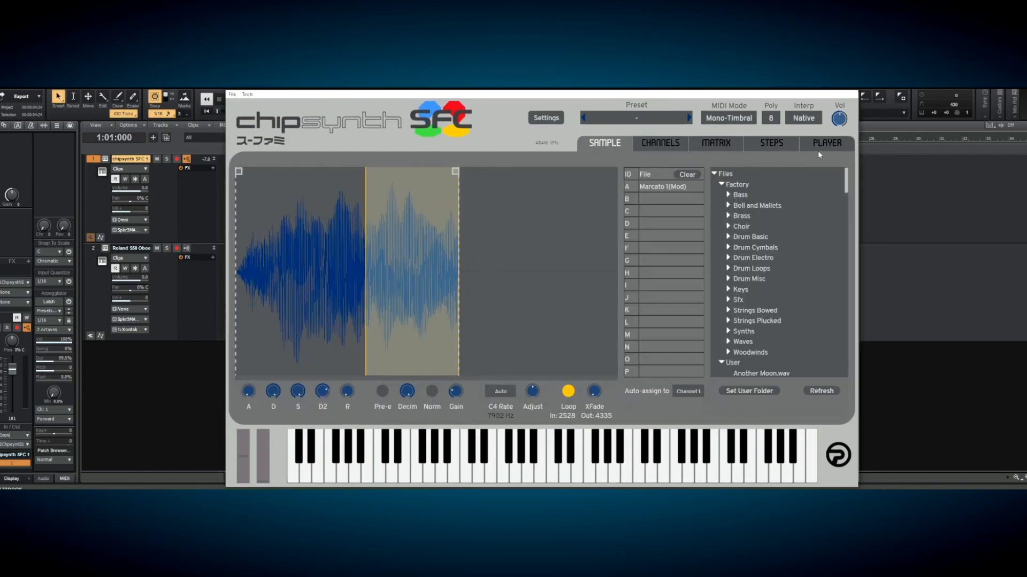
Switch to chipsynth SFC and load 102 Overworld.spc from the smas folder in the SPC player
click(818, 146)
scroll(387, 278, down, 18)
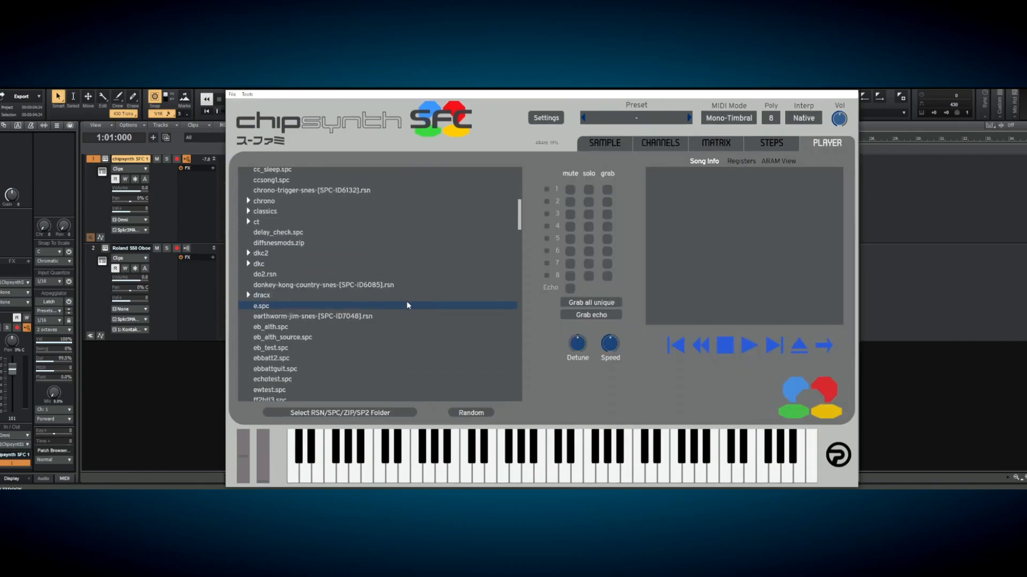
scroll(354, 316, down, 15)
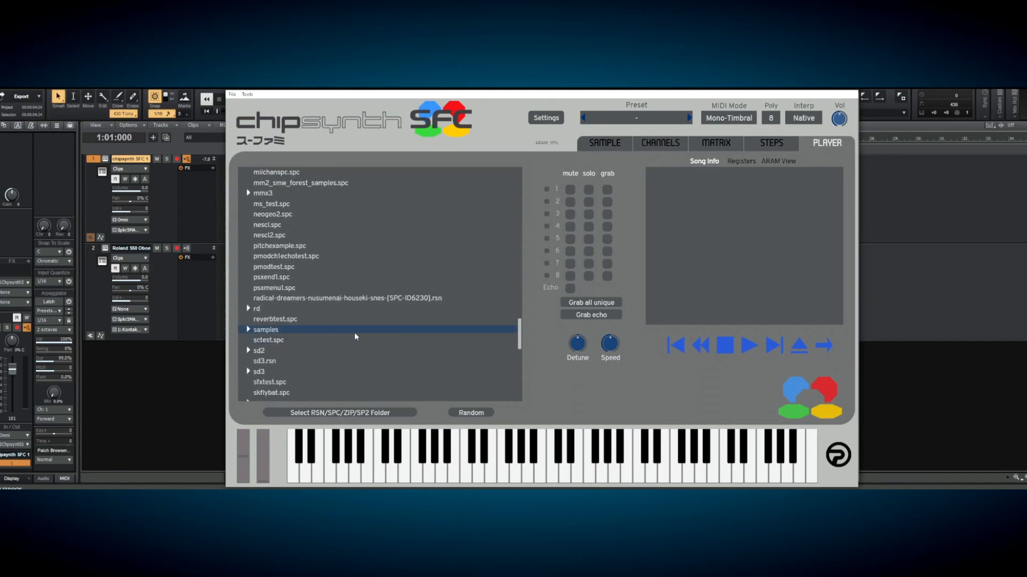
scroll(354, 332, down, 4)
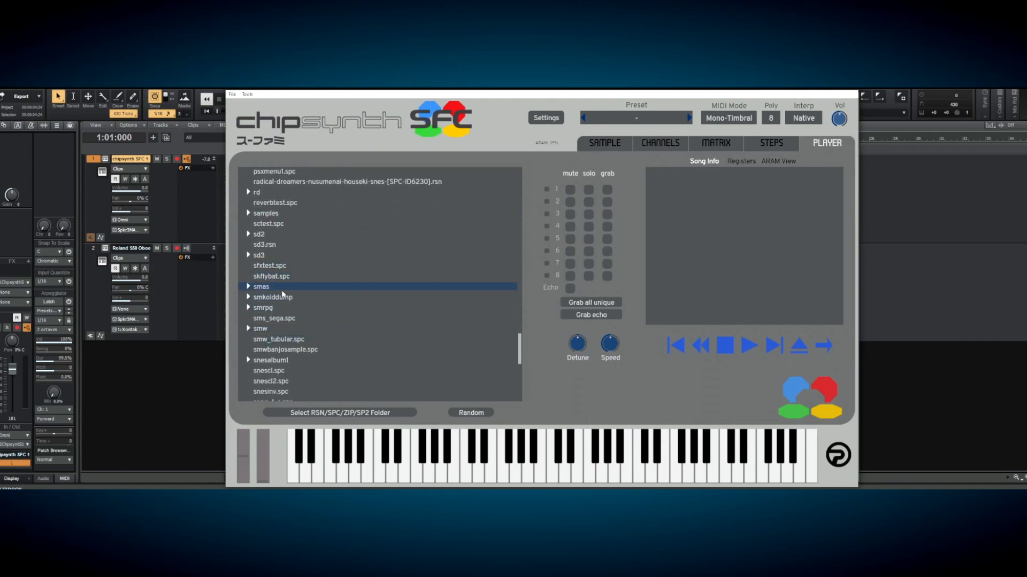
click(249, 287)
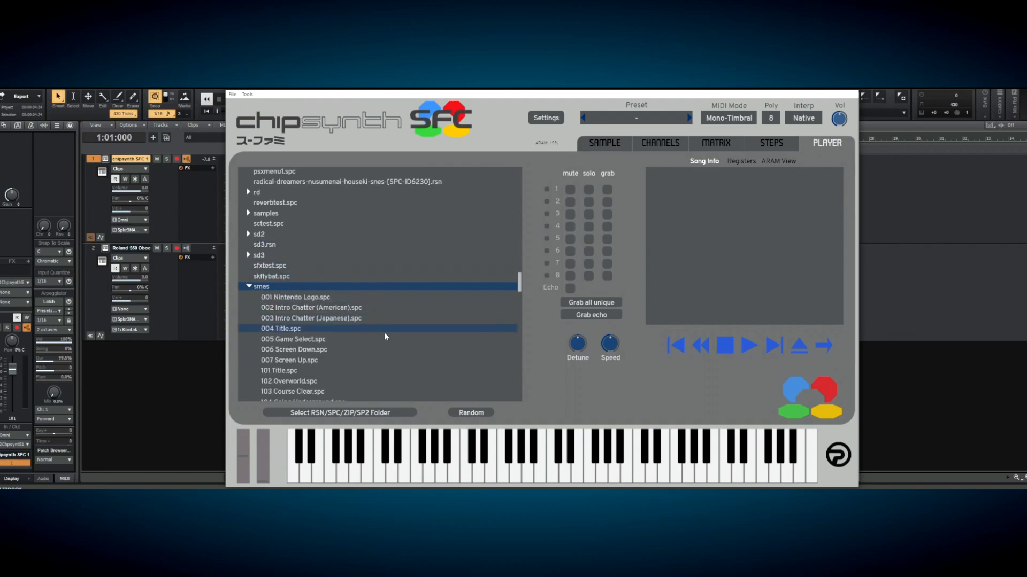
scroll(385, 340, down, 3)
click(327, 302)
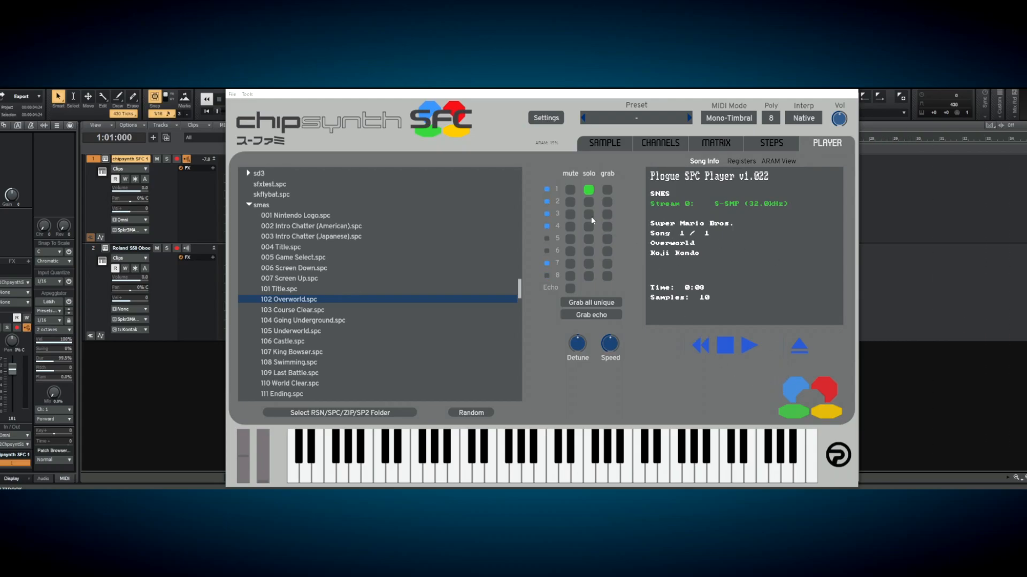
Remove the Marcato 1(Mod) sample from slot A and display the Overworl_42D9 sample in slot B
click(604, 143)
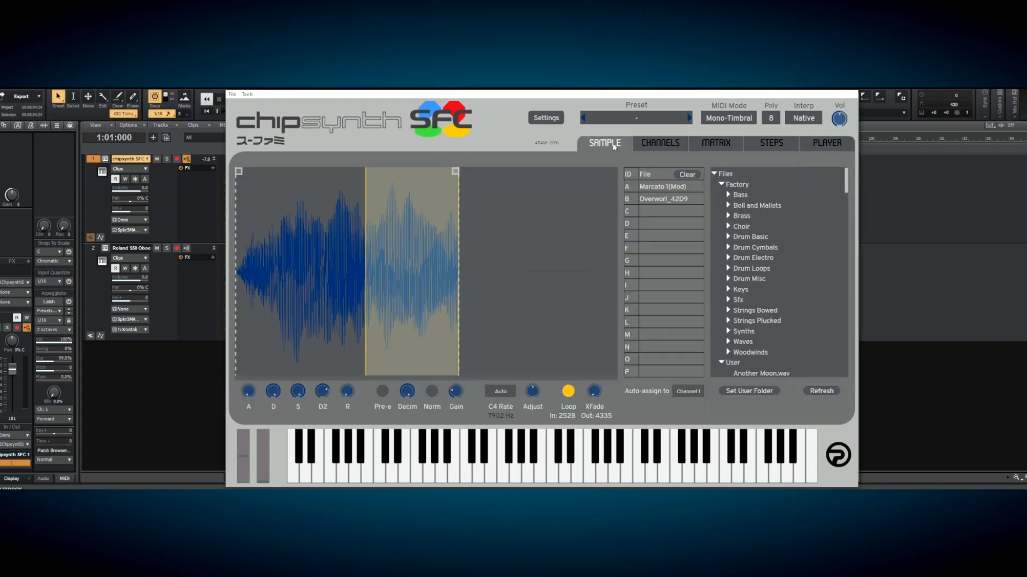
click(684, 187)
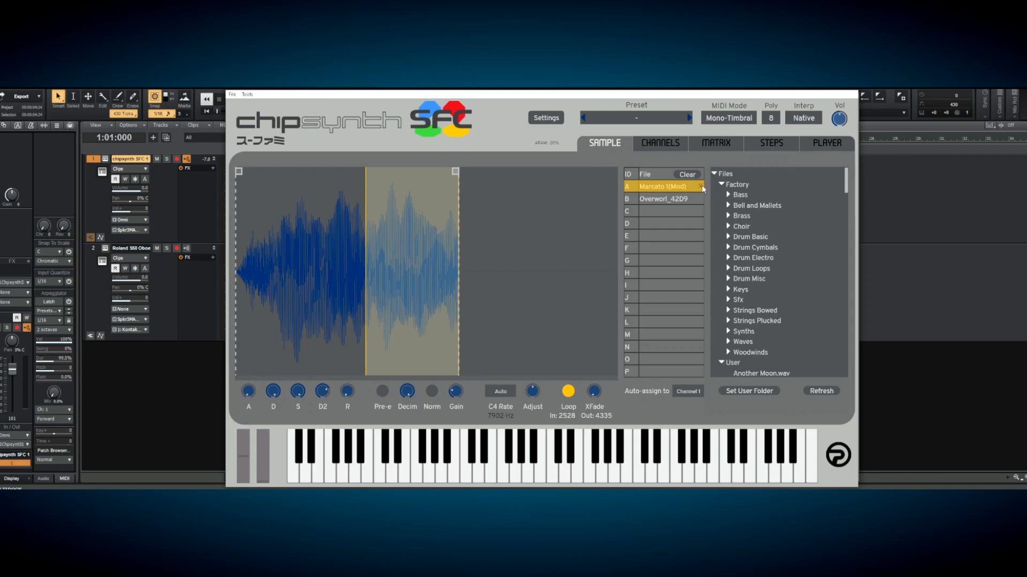
key(Delete)
click(690, 197)
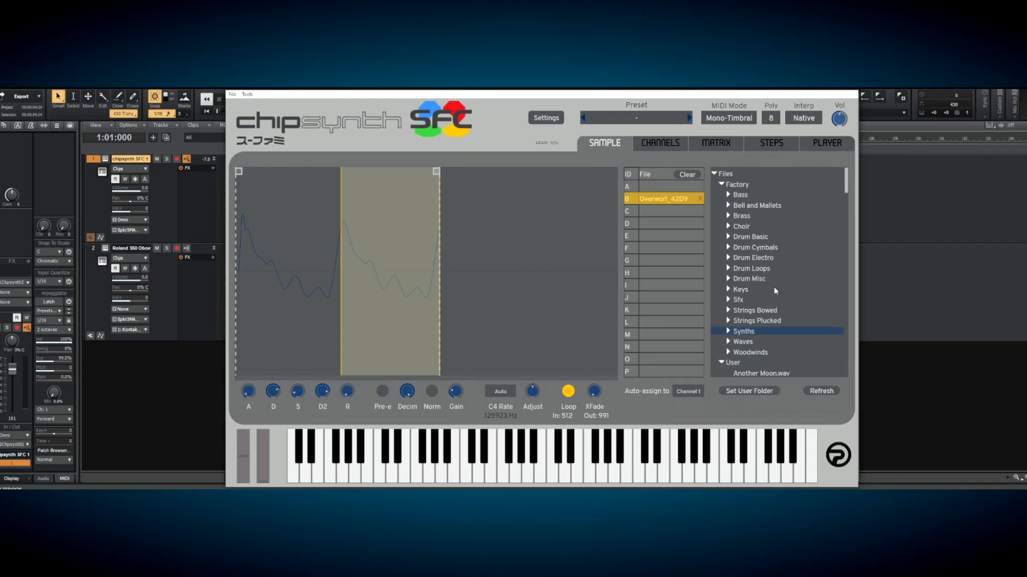
Replay 102 Overworld.spc with channel 2 soloed to grab its sample, and display Overworl_4FFF in slot A
click(827, 142)
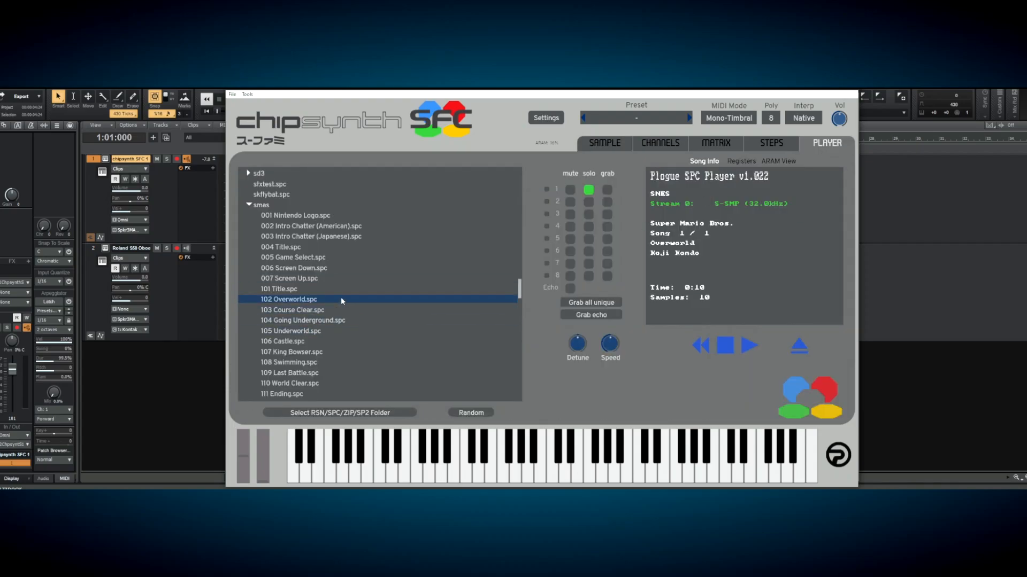
click(749, 345)
click(589, 202)
click(606, 148)
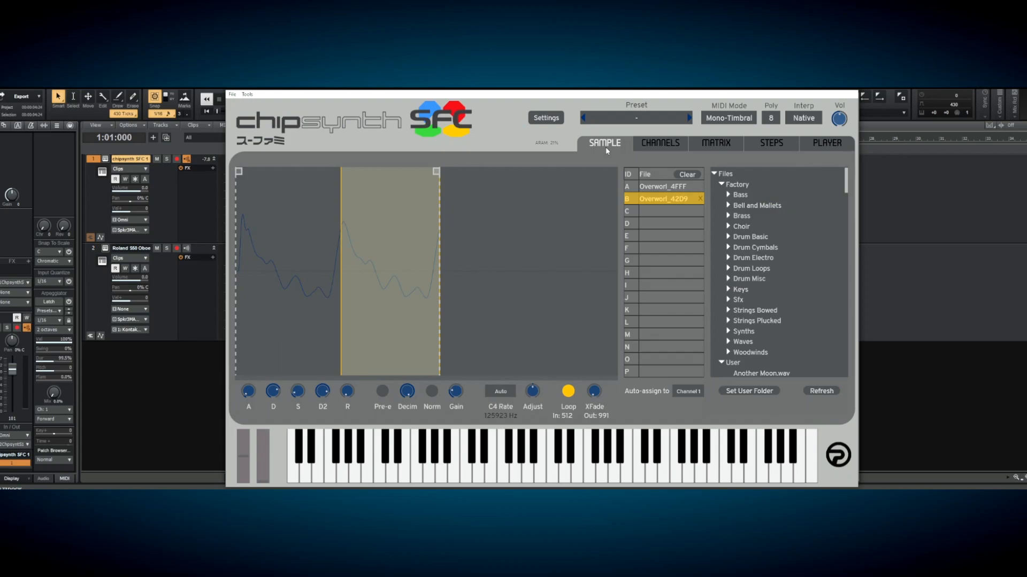
click(662, 190)
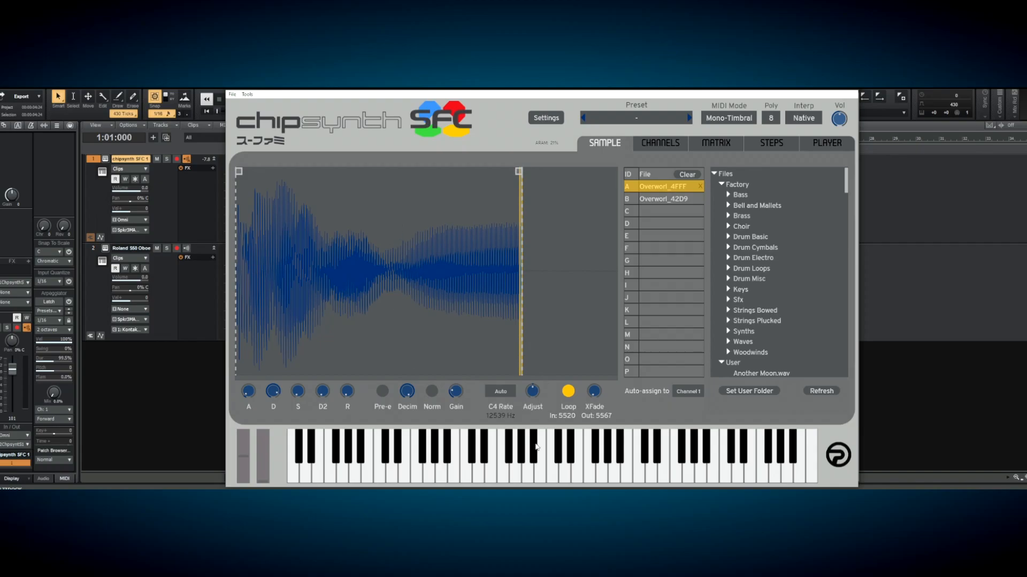
Play a few notes with the Overworl_4FFF sample and examine the loop region at the end of its waveform
click(566, 475)
click(567, 476)
click(558, 480)
scroll(537, 266, up, 5)
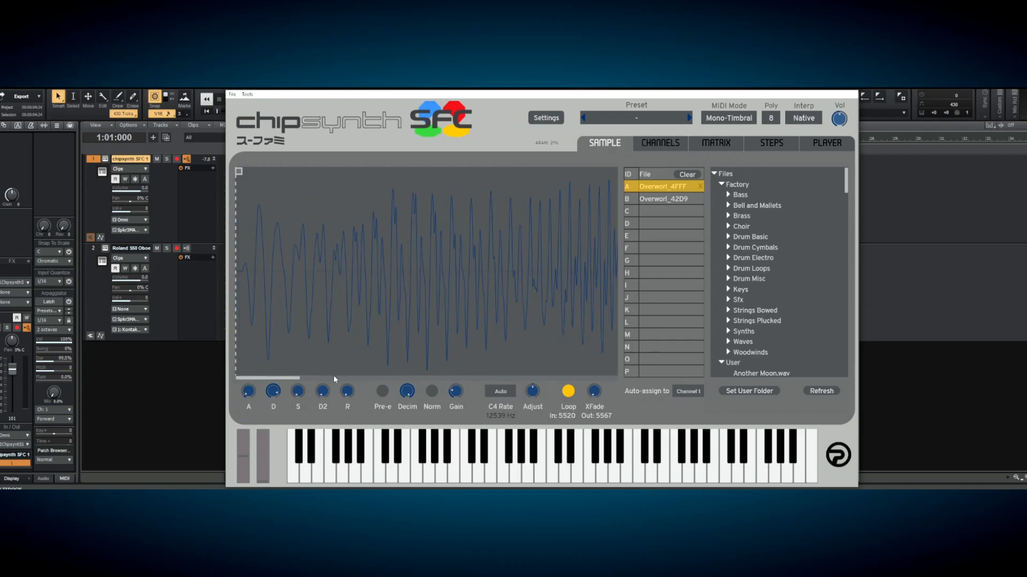
drag(291, 380, 610, 378)
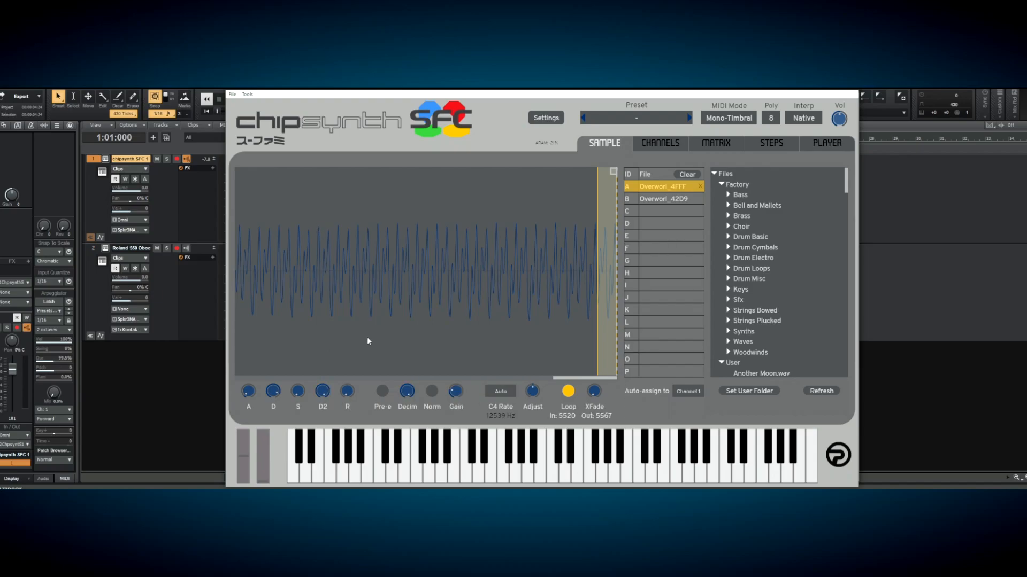
Audition the looped Overworl_4FFF sample on higher and lower notes of the keyboard and check the slot B sample
click(582, 479)
drag(582, 480, 624, 480)
click(552, 473)
drag(552, 474, 518, 474)
click(527, 468)
click(614, 475)
click(670, 205)
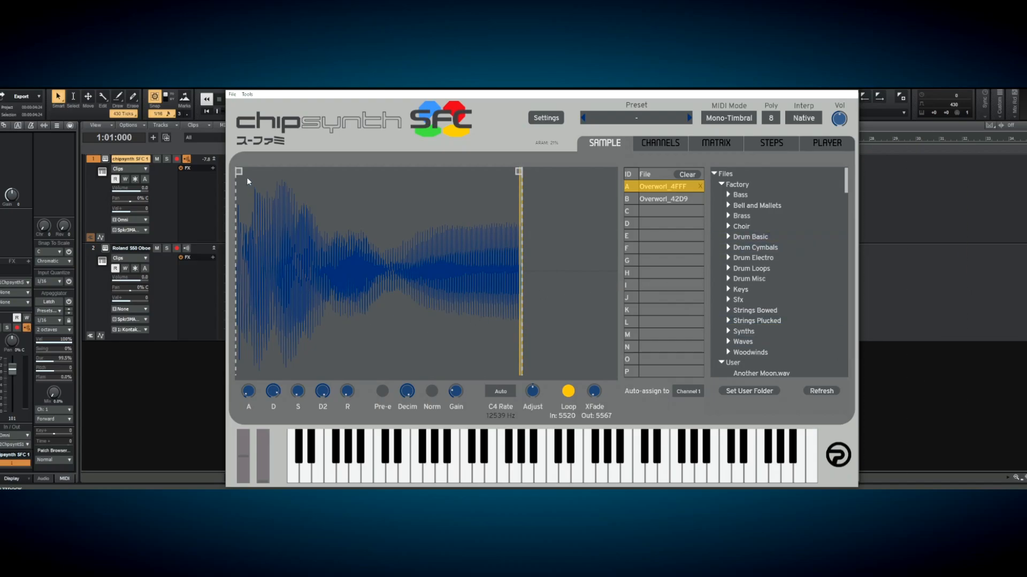
Move the start marker of the Overworl_4FFF sample forward to the loop-in point at 5520
drag(238, 175, 469, 216)
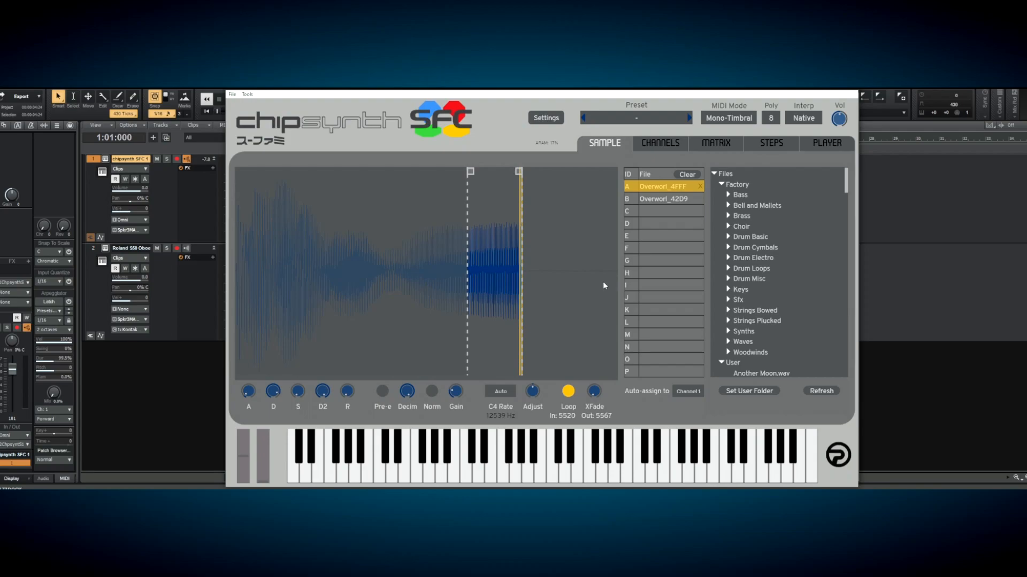
mouse_move(472, 169)
mouse_down()
mouse_move(500, 174)
mouse_move(470, 176)
mouse_move(453, 197)
mouse_up()
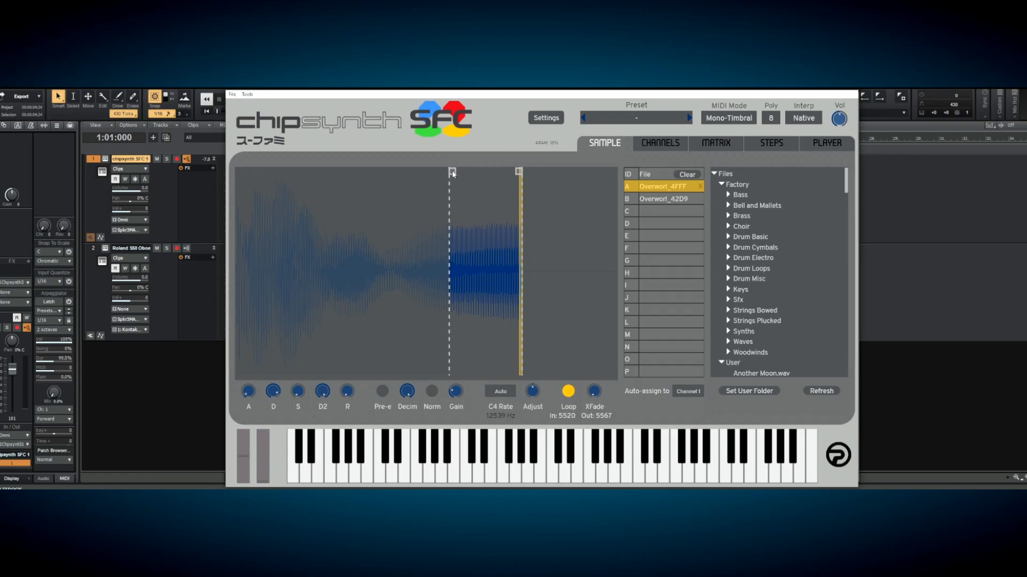
drag(451, 170, 525, 178)
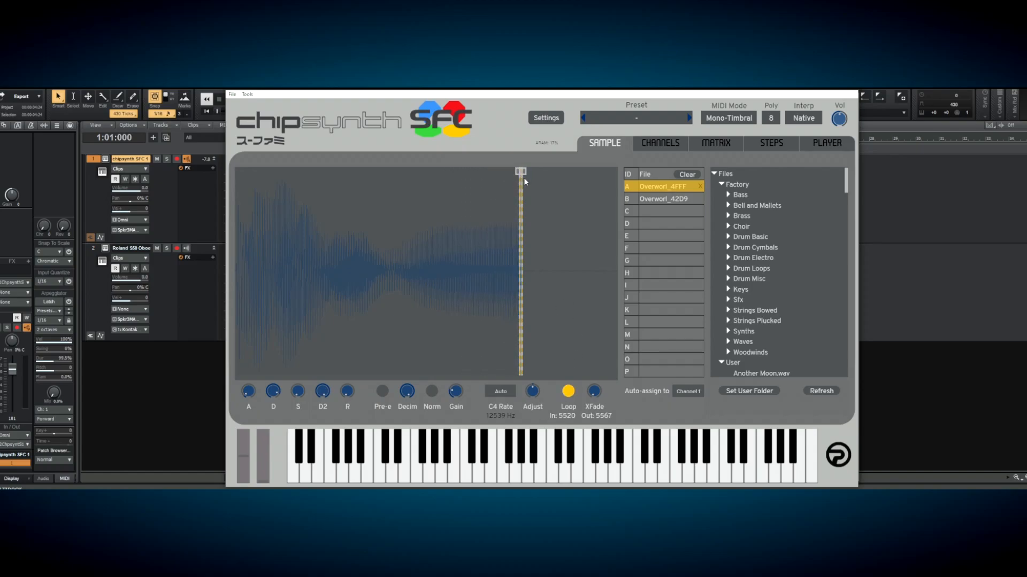
scroll(538, 300, up, 5)
drag(534, 378, 268, 378)
scroll(433, 284, down, 5)
scroll(488, 266, up, 5)
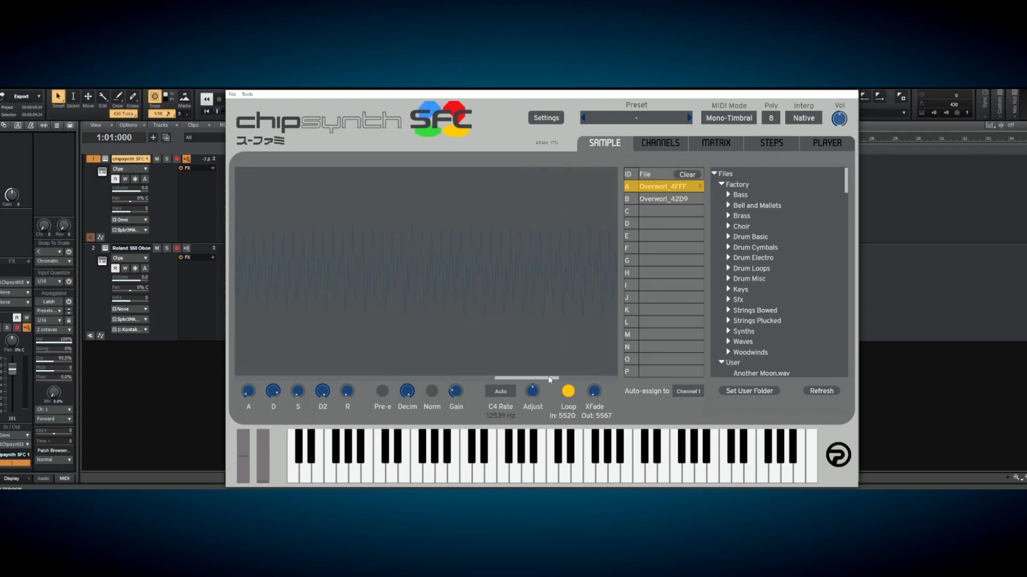
drag(538, 381, 609, 375)
mouse_move(595, 177)
mouse_down()
mouse_move(430, 171)
mouse_move(581, 183)
mouse_move(630, 173)
mouse_up()
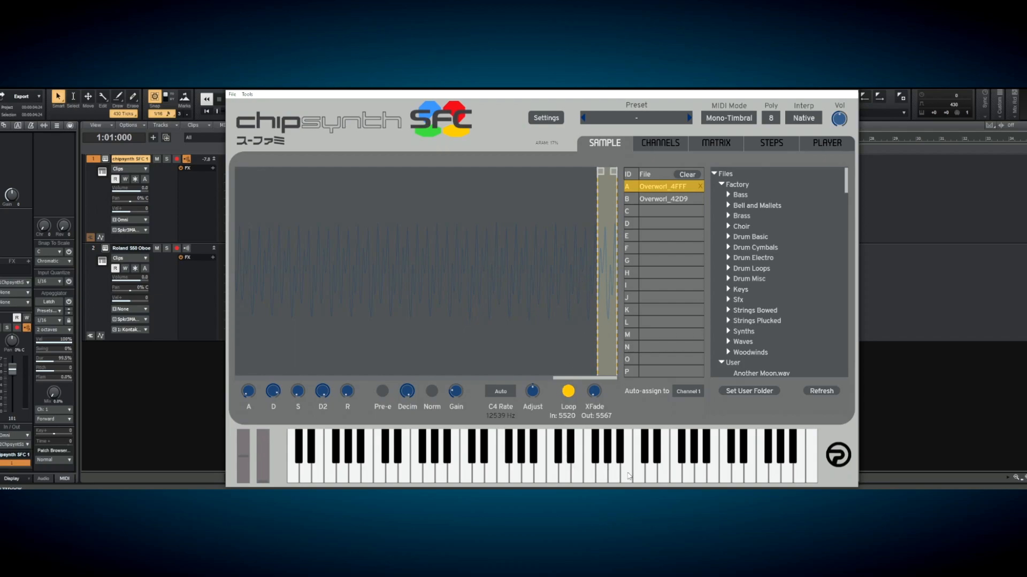
Audition the loop-only sample and move its start marker back to slightly before the loop region
mouse_move(660, 479)
mouse_down()
mouse_move(541, 477)
mouse_move(603, 475)
mouse_up()
click(603, 449)
drag(611, 470, 556, 471)
drag(602, 180, 578, 175)
mouse_move(600, 472)
mouse_down()
mouse_move(635, 475)
mouse_move(562, 473)
mouse_up()
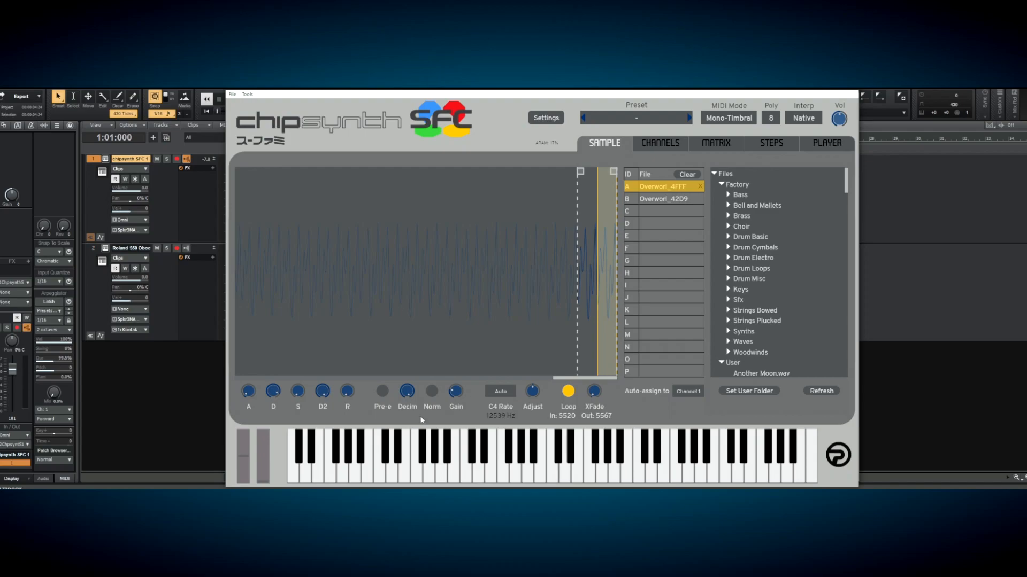
Enable the Pre-e option on the Overworl_4FFF sample and audition it on the keyboard
click(381, 393)
click(567, 478)
mouse_move(577, 480)
mouse_down()
mouse_move(671, 482)
mouse_move(576, 470)
mouse_up()
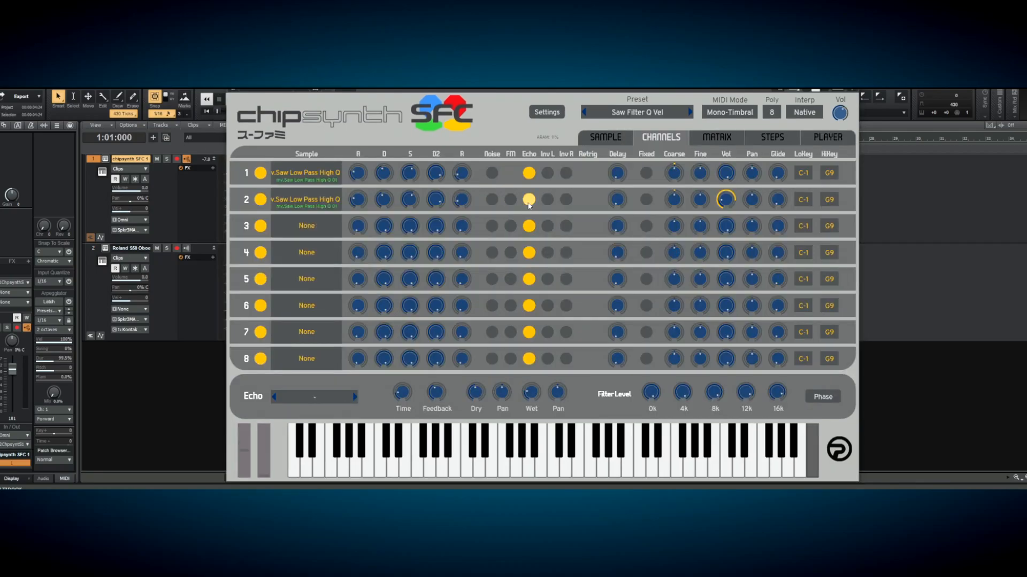
Look through the SPC player's file list and the sample slots of the Saw Filter Q Vel preset
click(828, 137)
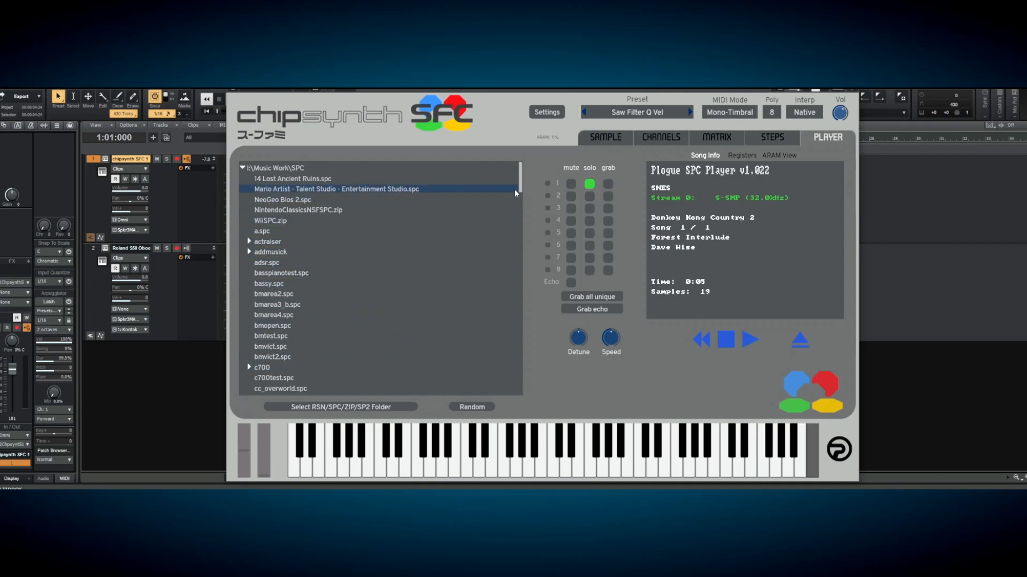
drag(523, 185, 518, 211)
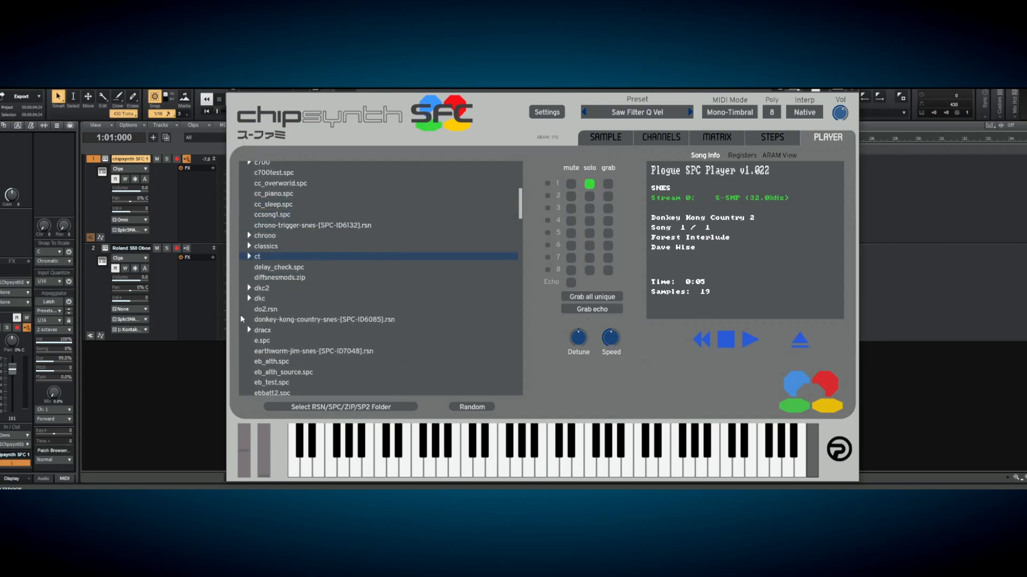
drag(548, 206, 617, 203)
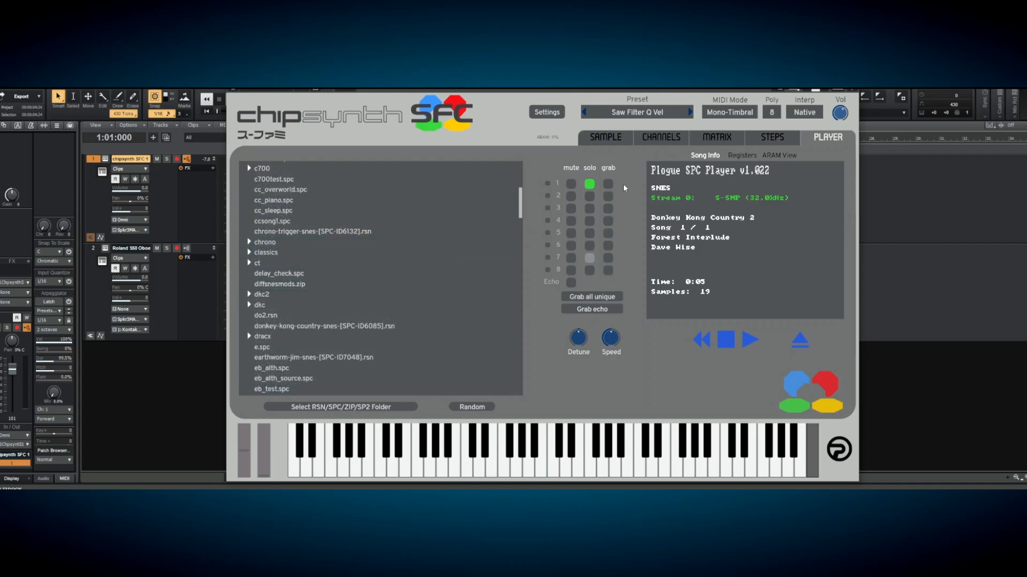
click(650, 138)
click(607, 138)
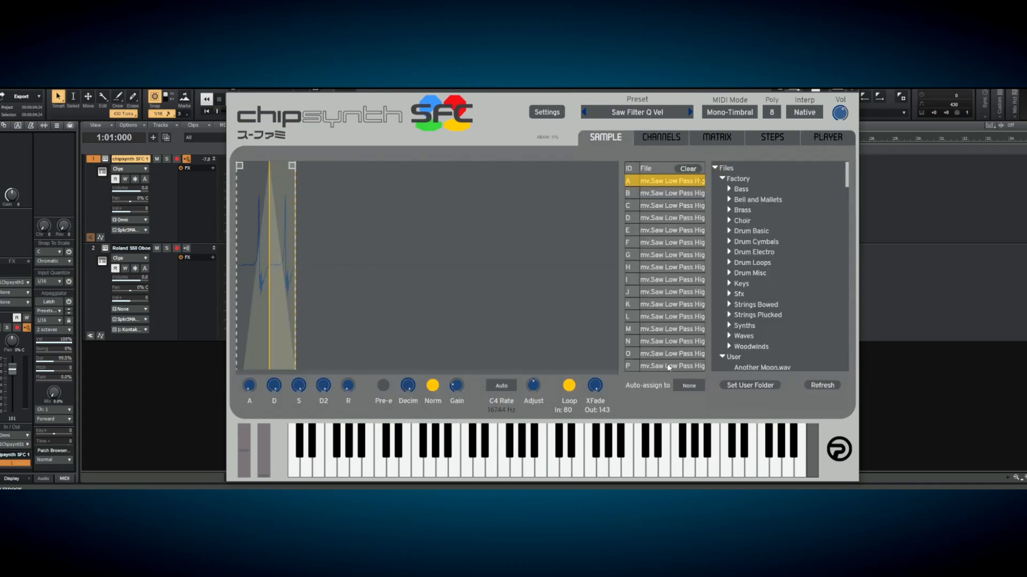
click(827, 137)
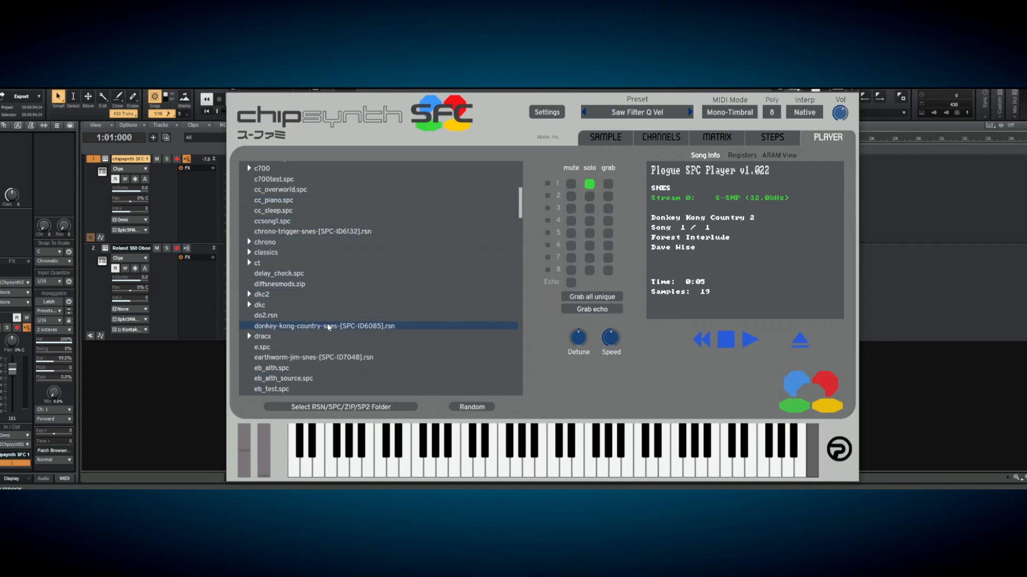
click(606, 138)
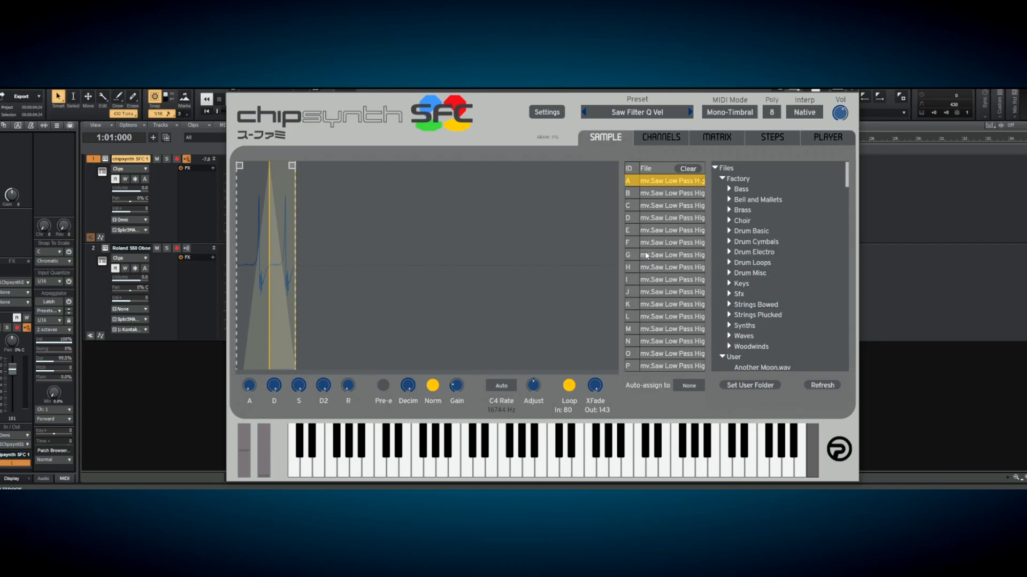
Return to the SPC player and expand the dkc2 folder in its file list
click(828, 137)
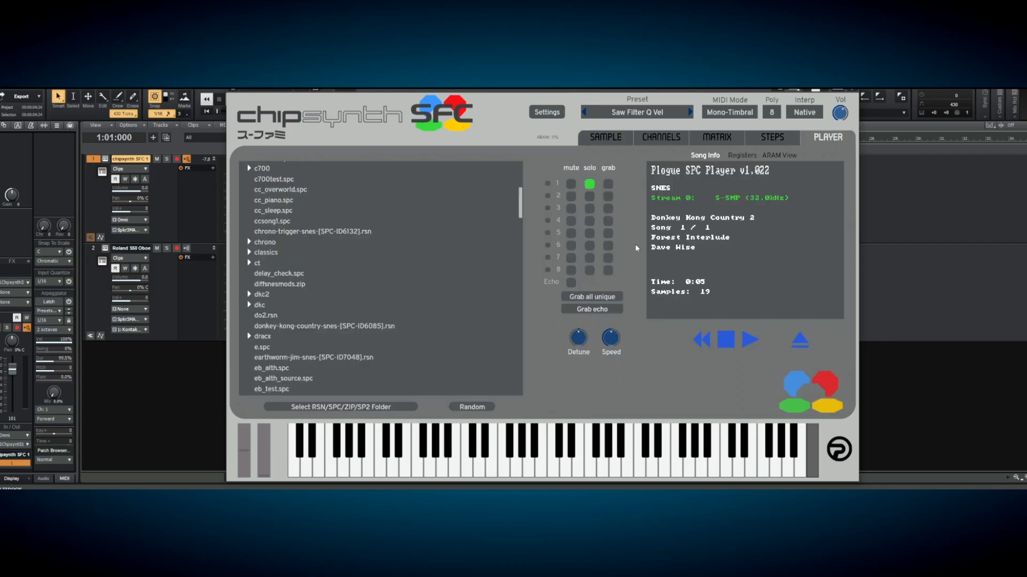
scroll(344, 330, down, 4)
scroll(344, 330, up, 8)
scroll(345, 330, down, 4)
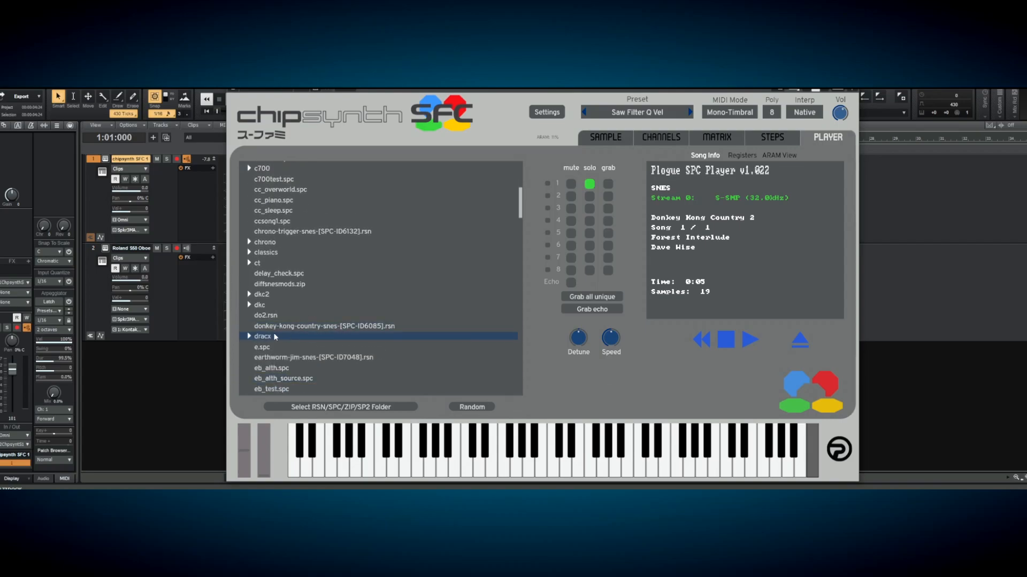
click(248, 295)
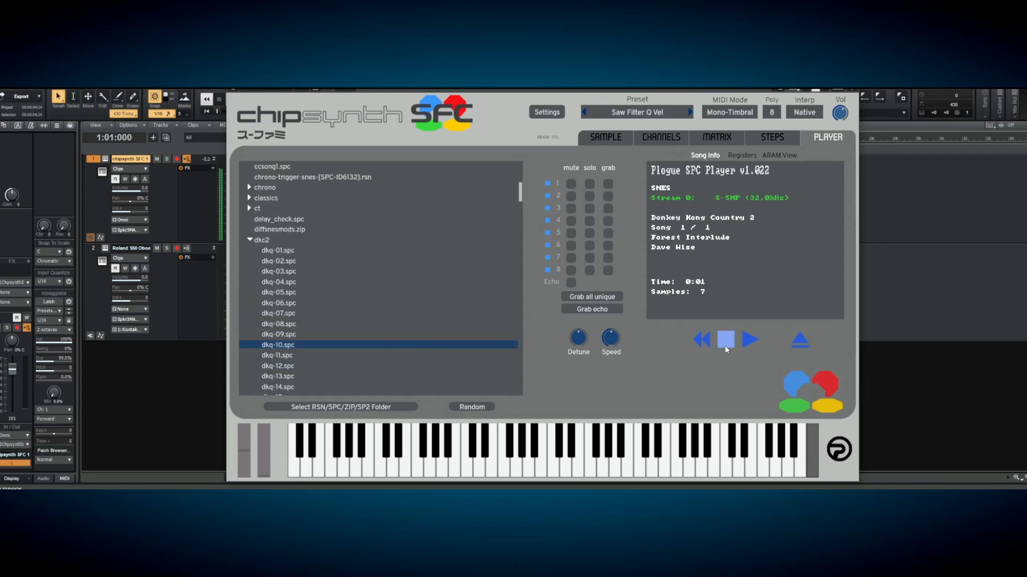
Solo channel 1 of dkq-10.spc, display the register values during playback, and stop the song
click(589, 196)
click(589, 184)
click(741, 157)
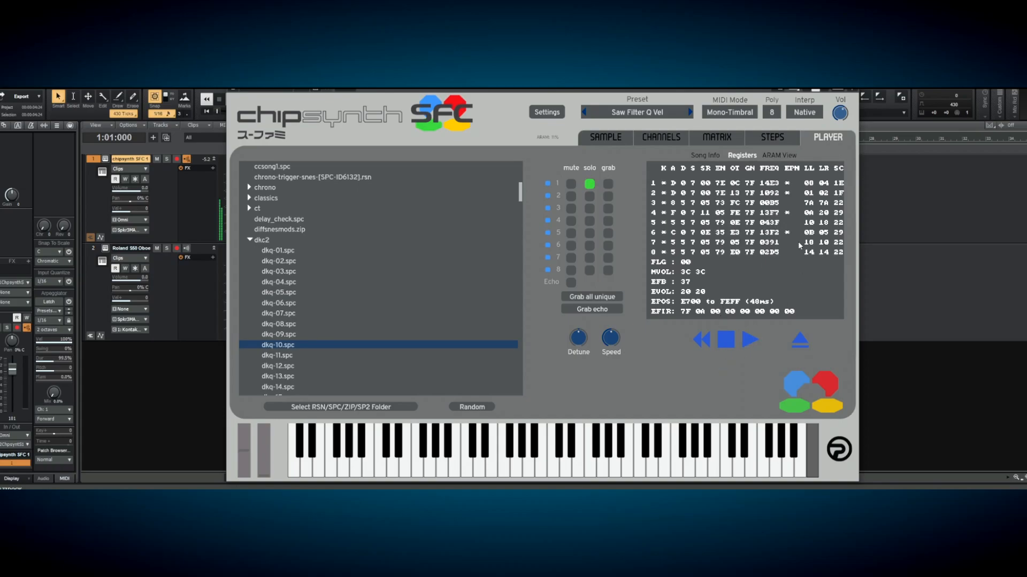
click(732, 343)
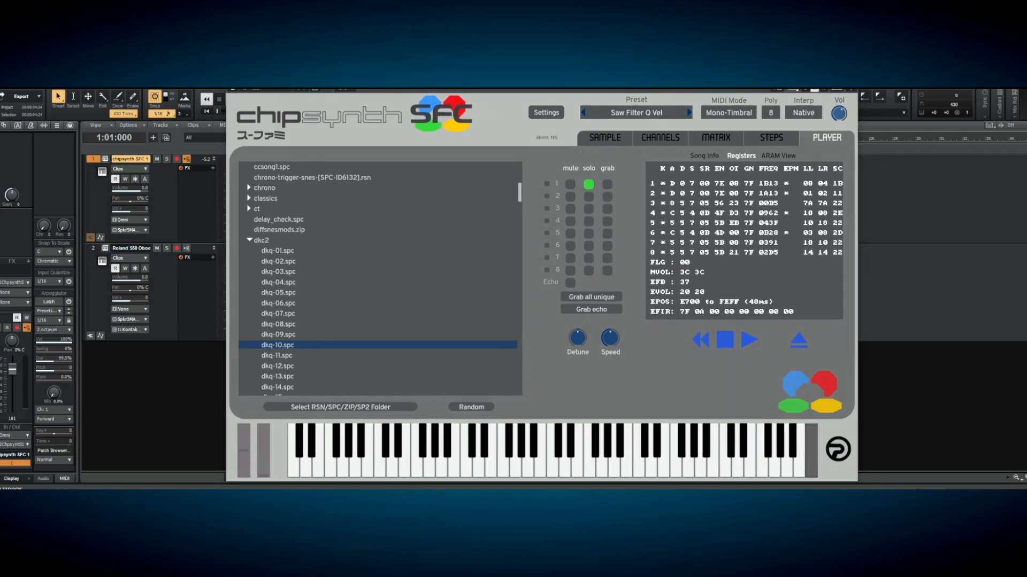
Close and reopen the chipsynth SFC window and browse the preset category containing Saw Filter Q Vel without loading another preset
click(849, 73)
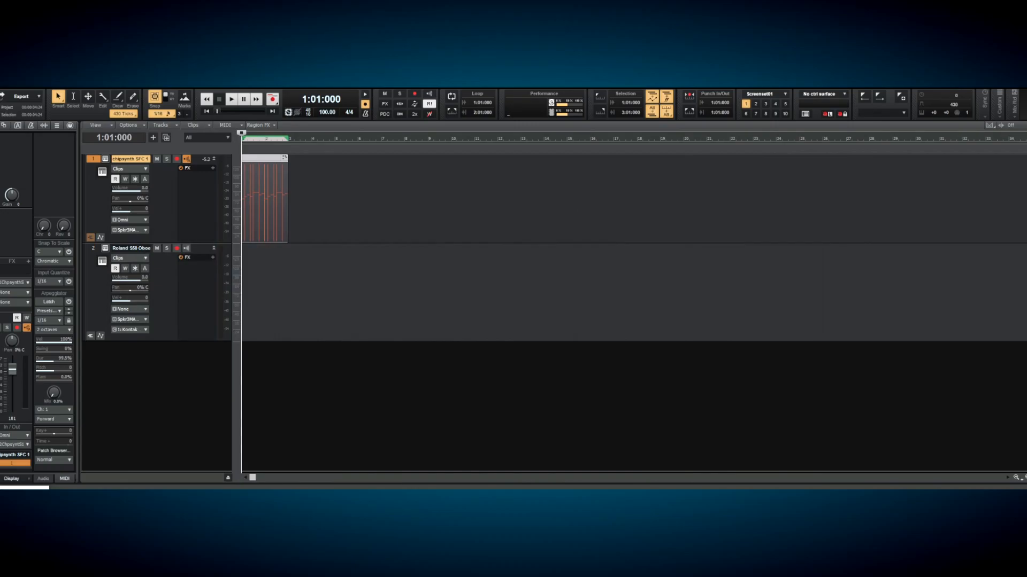
click(105, 160)
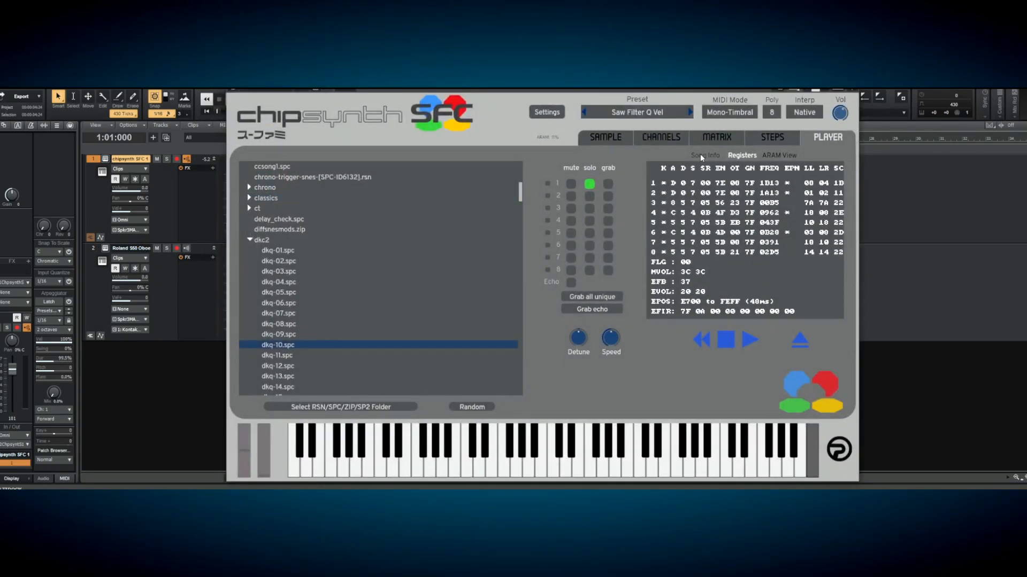
click(637, 113)
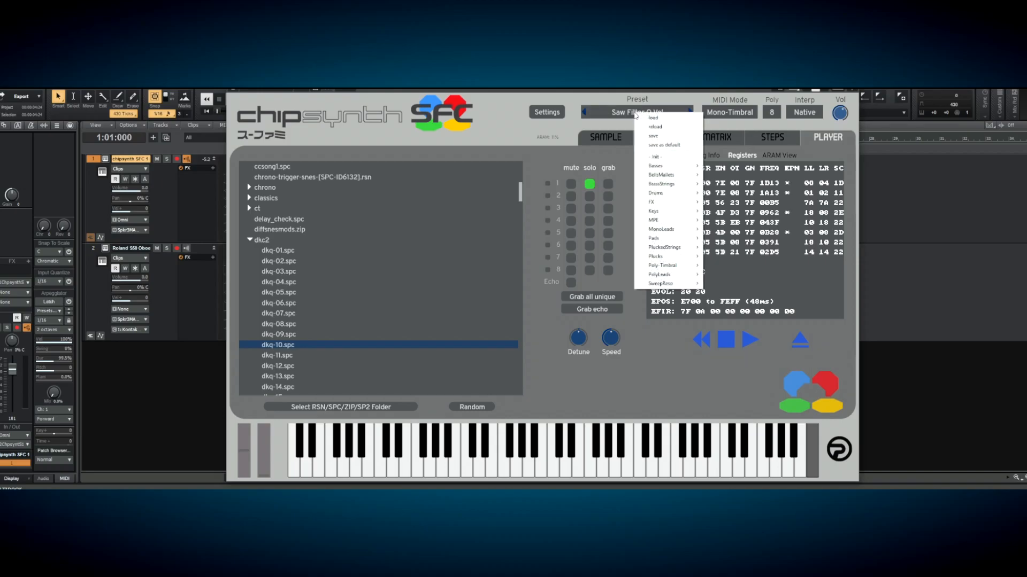
mouse_move(687, 290)
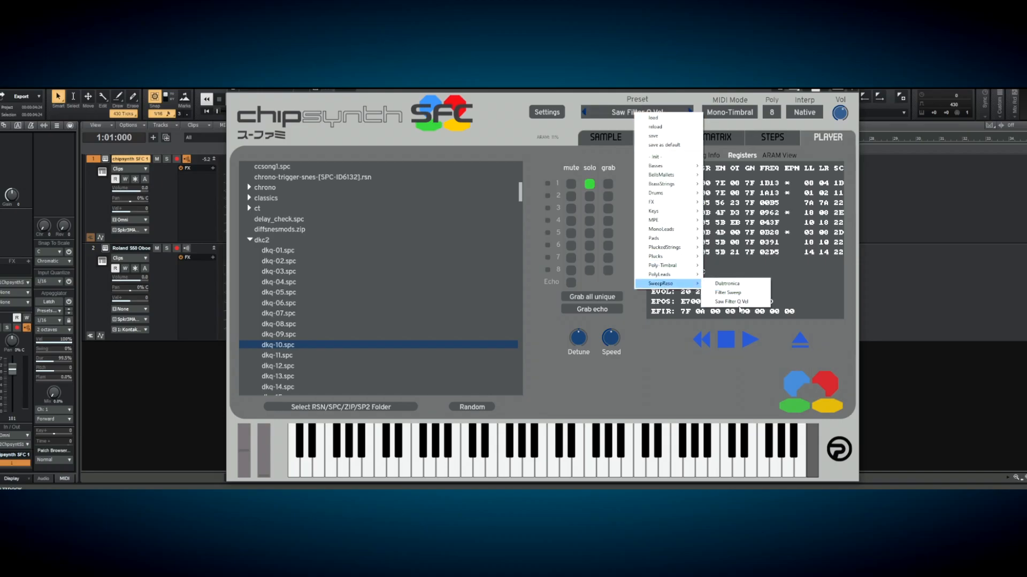
click(702, 402)
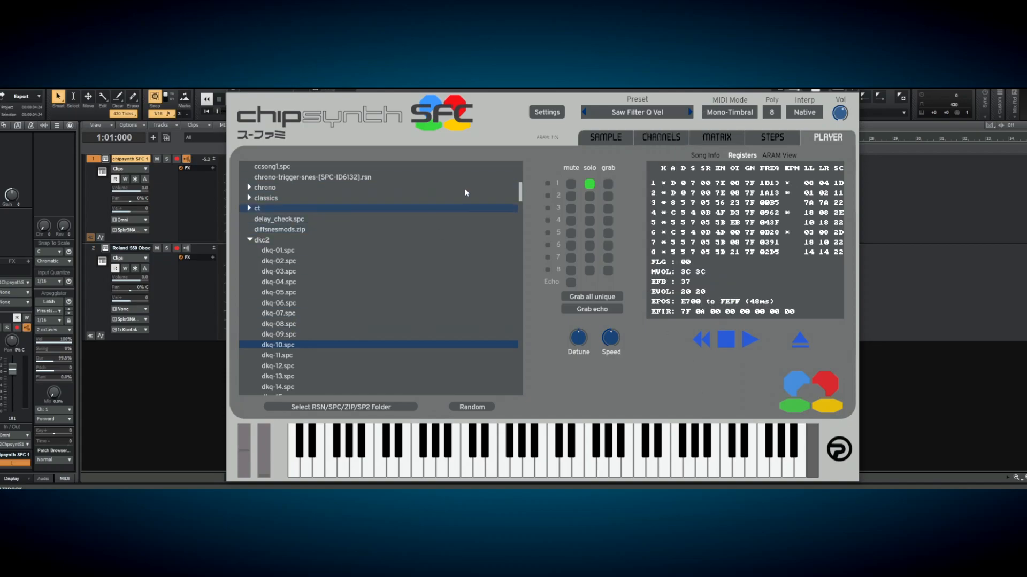
Go through sample slots B to P of the Saw Filter Q Vel preset to compare their waveforms
click(620, 138)
click(686, 193)
click(684, 206)
click(684, 219)
click(683, 230)
click(682, 242)
click(682, 255)
click(683, 268)
click(682, 279)
click(682, 292)
click(681, 304)
click(680, 317)
click(681, 329)
click(679, 341)
click(677, 353)
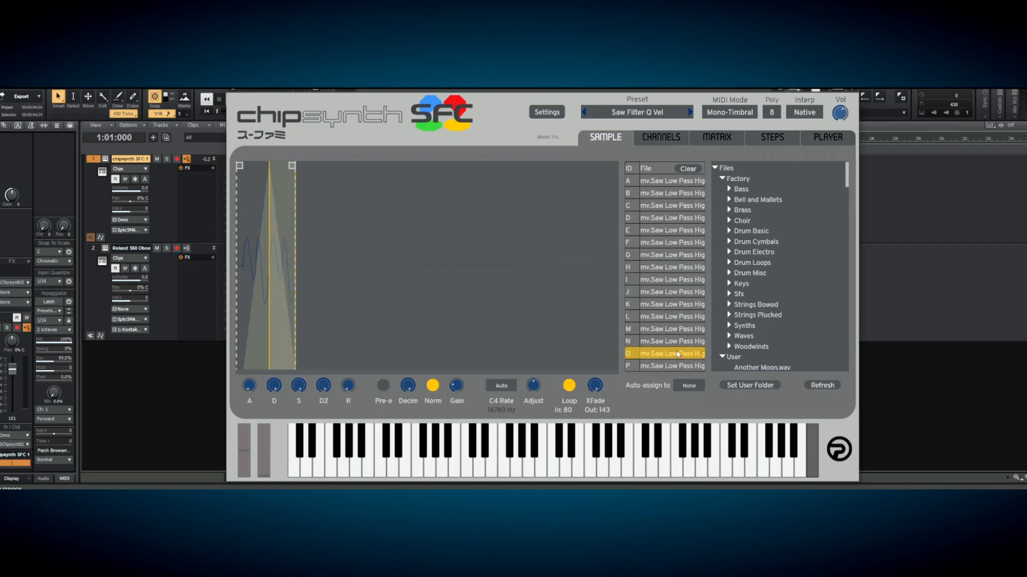
click(674, 366)
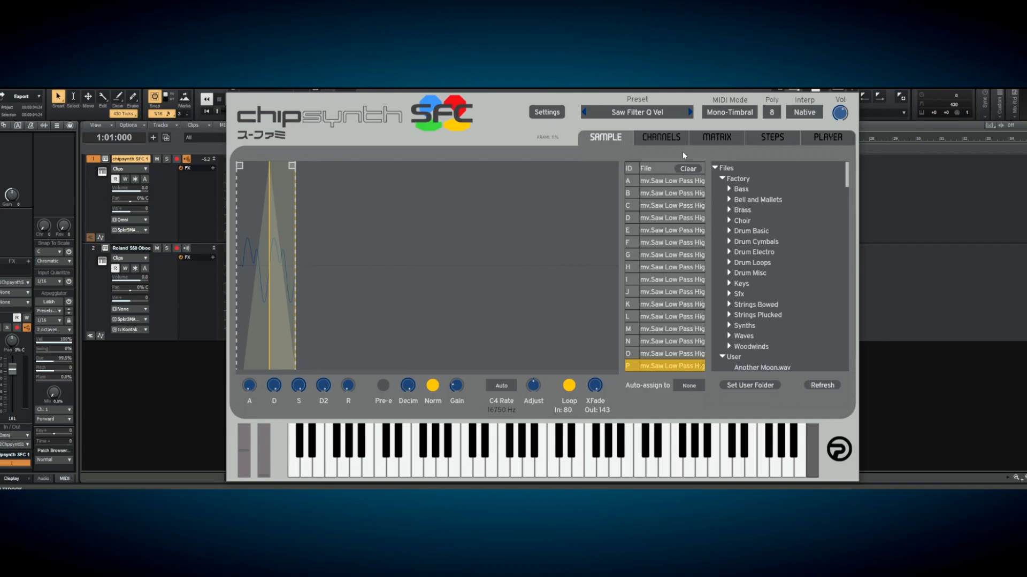
Review the preset's modulation matrix, return to its sample view, and close the plugin window
click(721, 138)
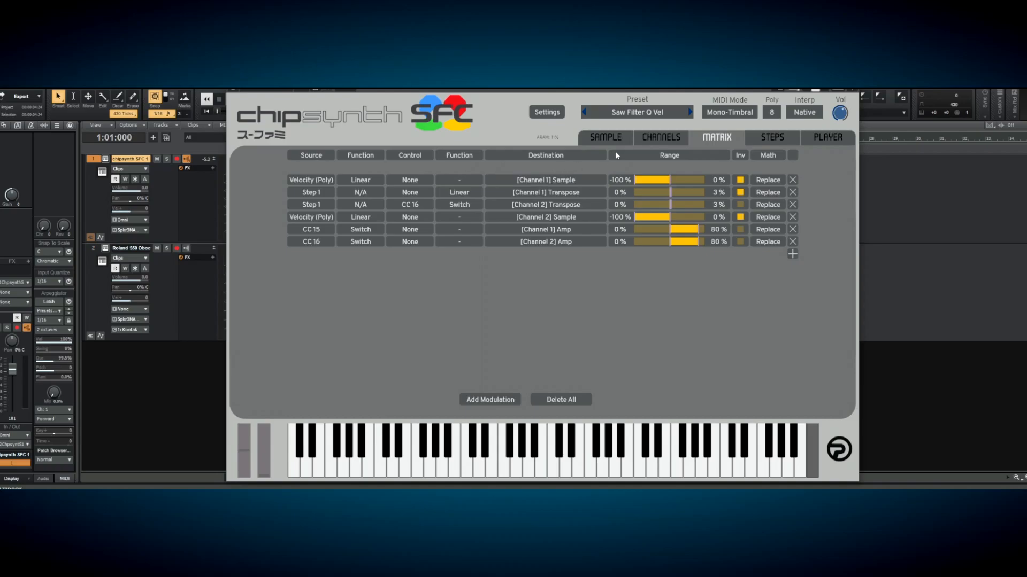
click(630, 134)
click(848, 72)
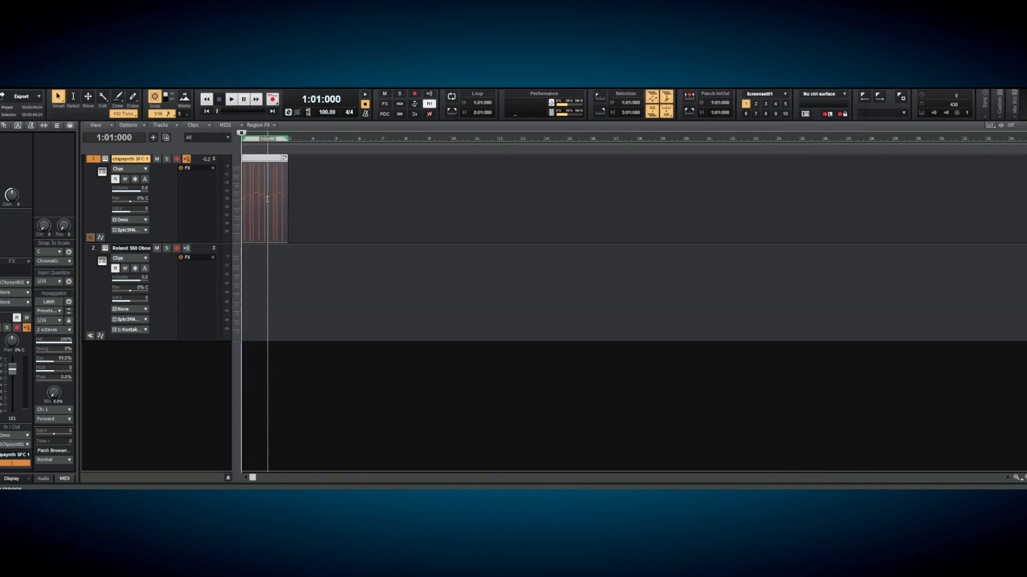
Show the chipsynth track's whole MIDI clip with its note velocities in an enlarged piano roll and play it back
double_click(260, 160)
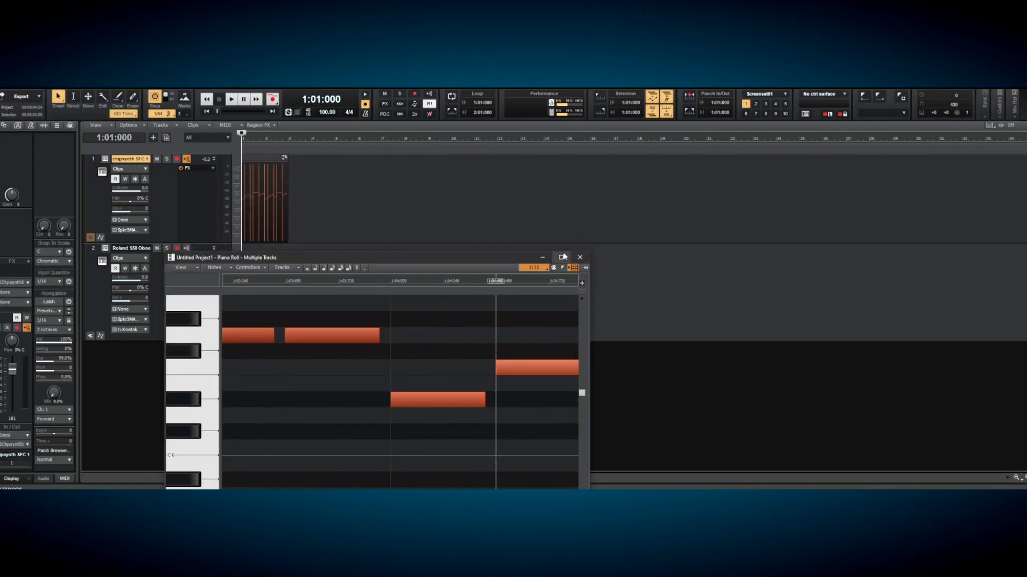
click(558, 254)
scroll(533, 309, down, 5)
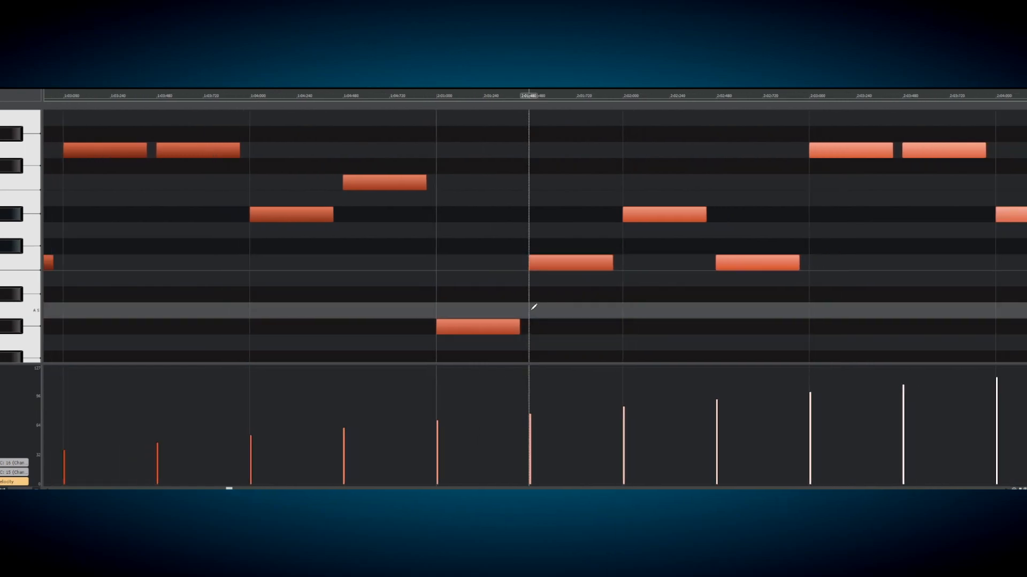
scroll(533, 308, down, 3)
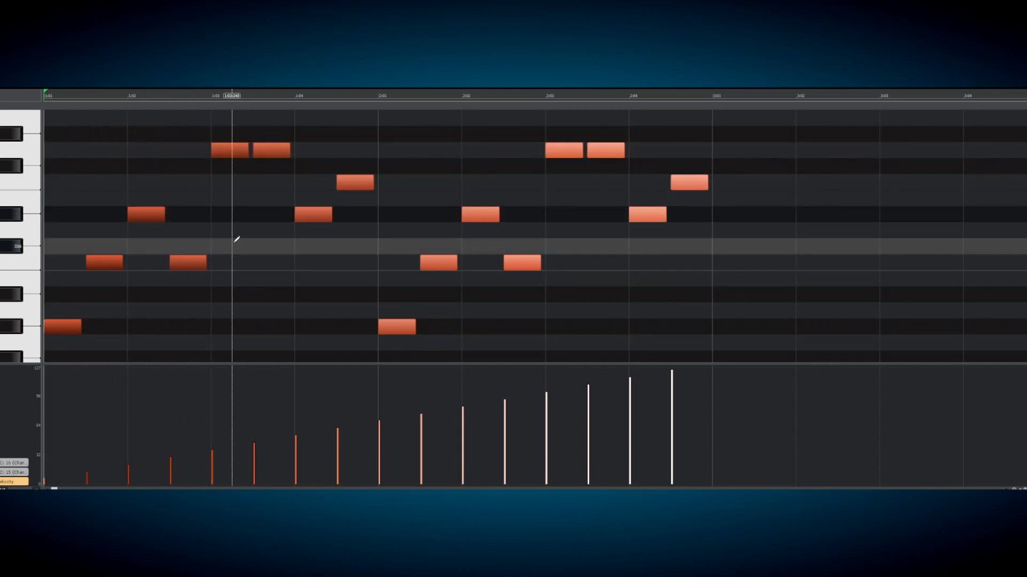
key(space)
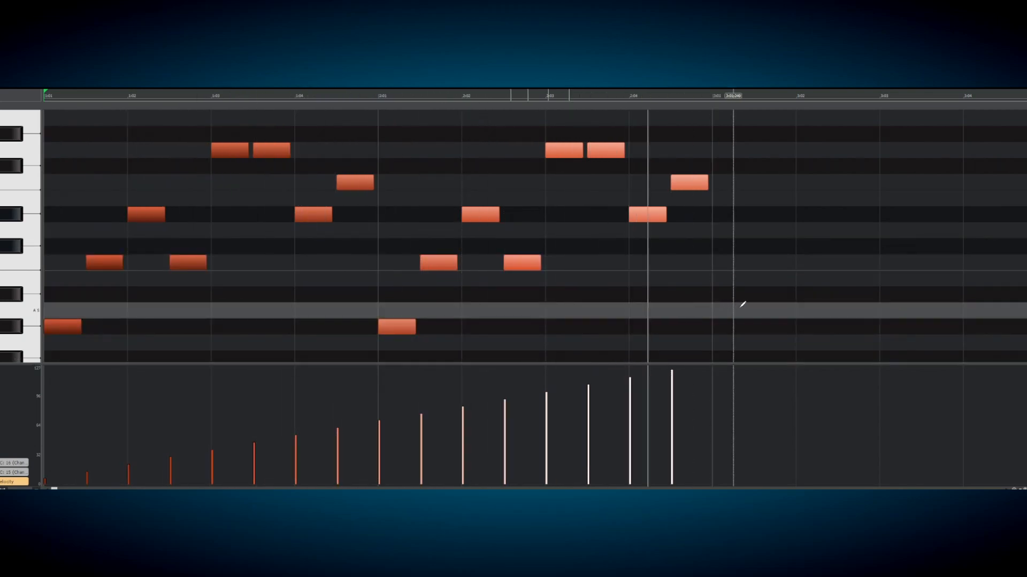
key(space)
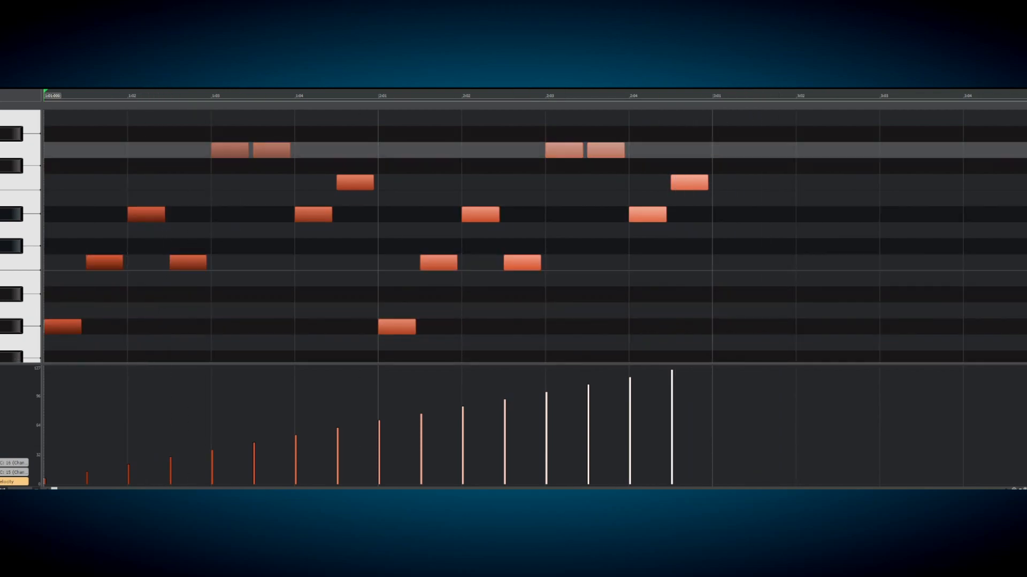
Close the piano roll, reopen chipsynth SFC, and play the clip while watching the samples assigned to channels 1 and 2
double_click(1, 90)
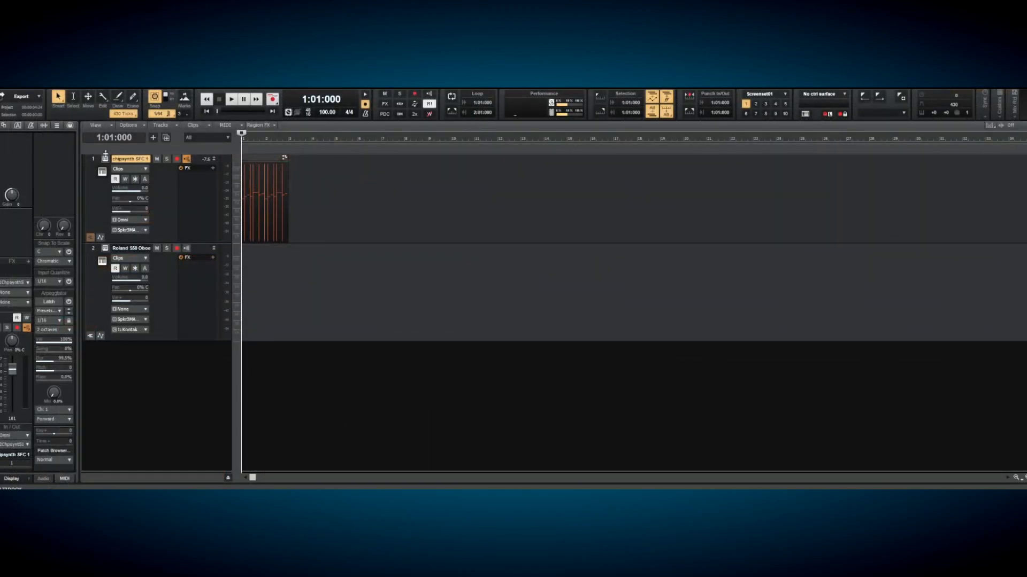
click(106, 162)
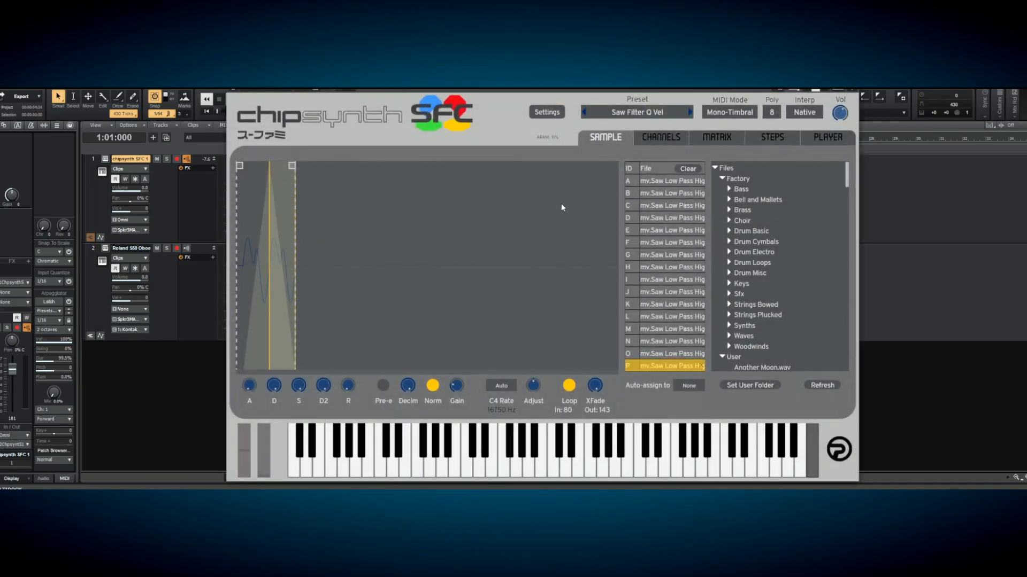
key(space)
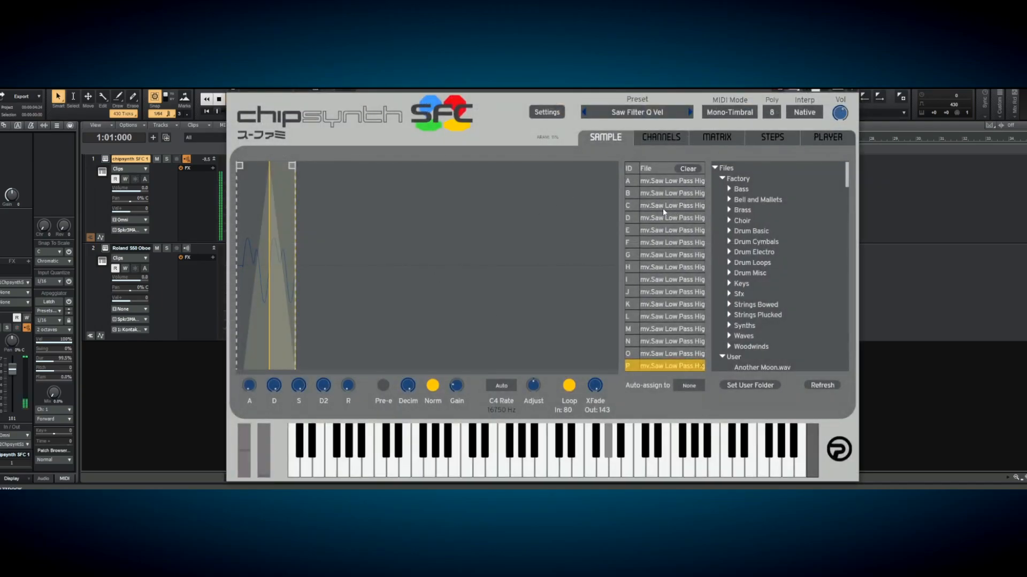
click(661, 137)
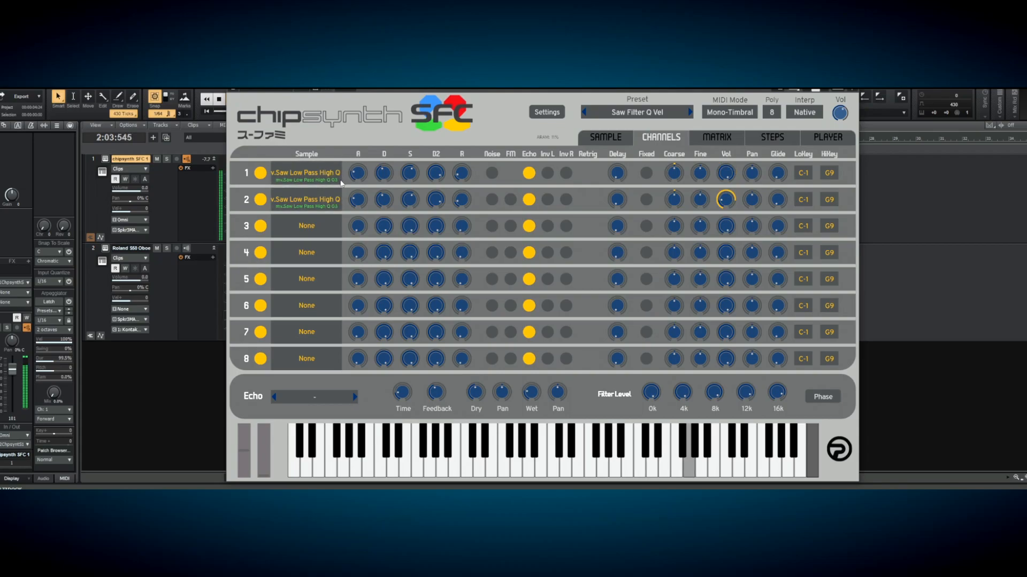
key(space)
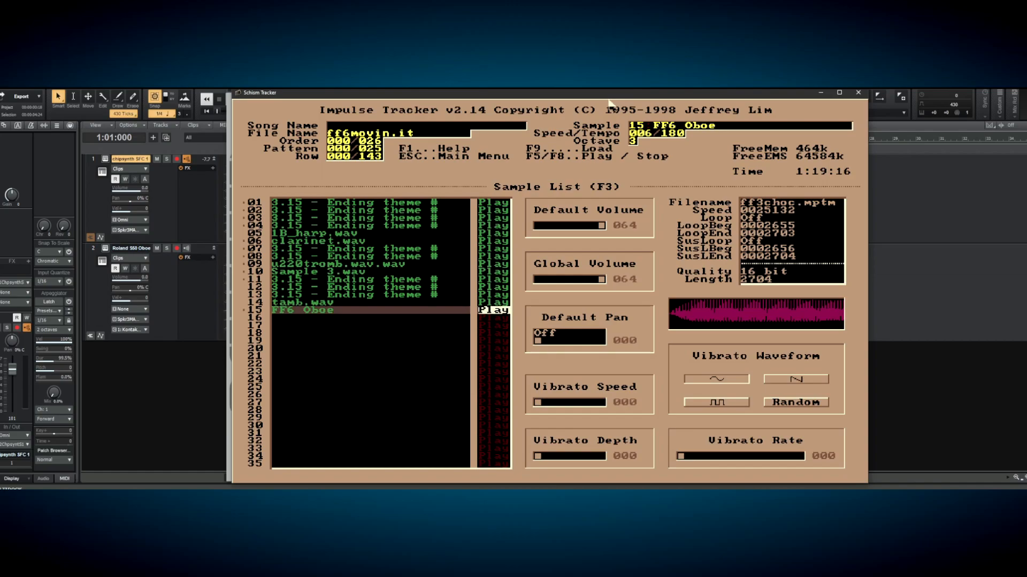
Switch to Schism Tracker and turn on the forward loop of the FF6 Oboe sample
key(Tab)
key(Down)
key(Down)
key(space)
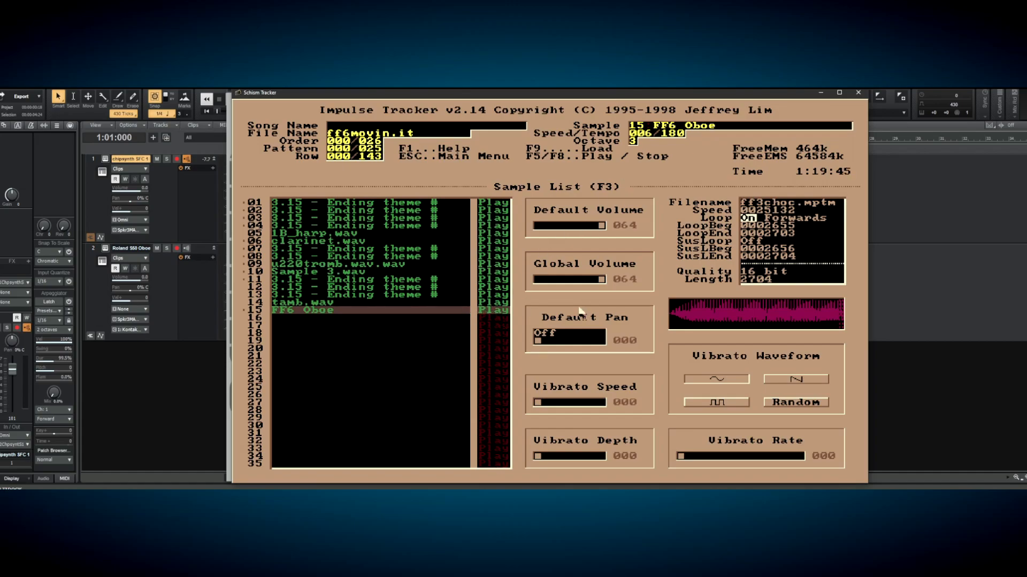
Cycle the FF6 Oboe sample's loop mode through its options and leave the loop off
key(space)
key(space)
key(Down)
key(Right)
key(Right)
key(Up)
key(space)
key(space)
key(space)
Set the FF6 Oboe sample's loop start and loop end to 0
key(Down)
key(Right)
key(Right)
text(00000)
key(Left)
key(Left)
key(Left)
key(Right)
key(Left)
key(Left)
key(Left)
key(Right)
key(Right)
key(Right)
key(Up)
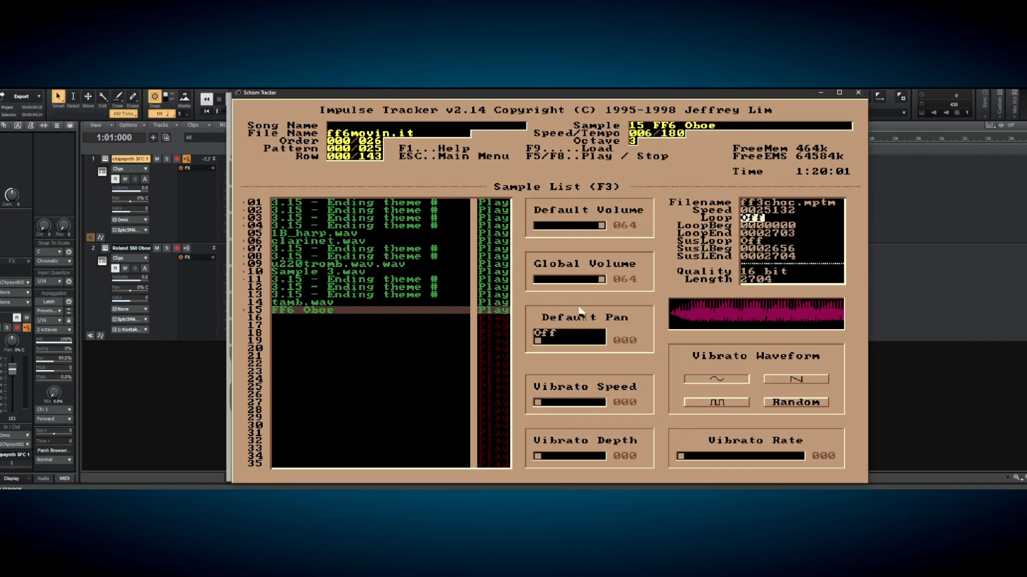
key(Down)
key(Down)
text(0000)
key(Tab)
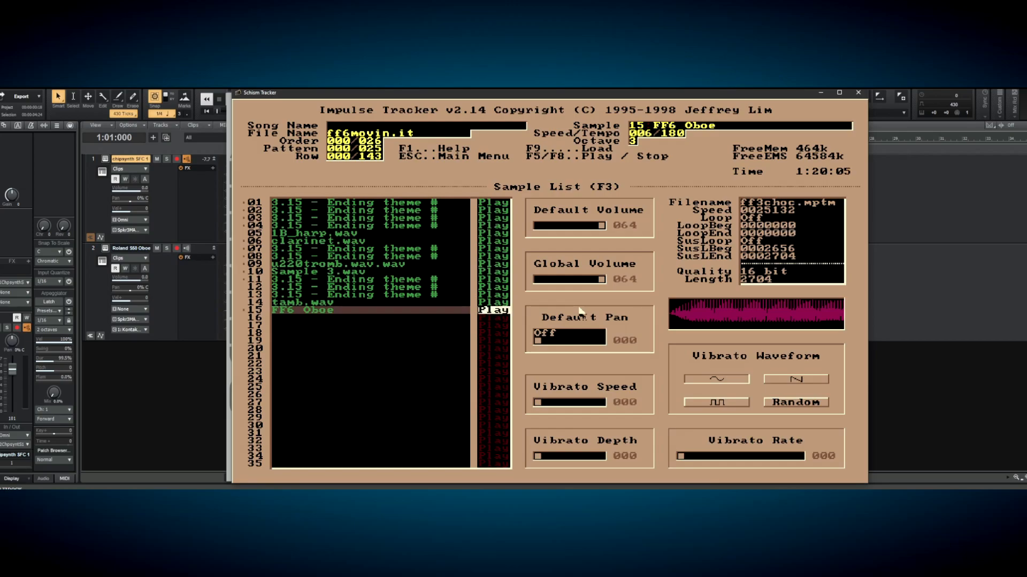
Turn the FF6 Oboe sample's forward loop back on and go to its loop end value
key(Tab)
key(Down)
key(Down)
key(space)
key(Down)
key(Down)
key(Down)
key(Up)
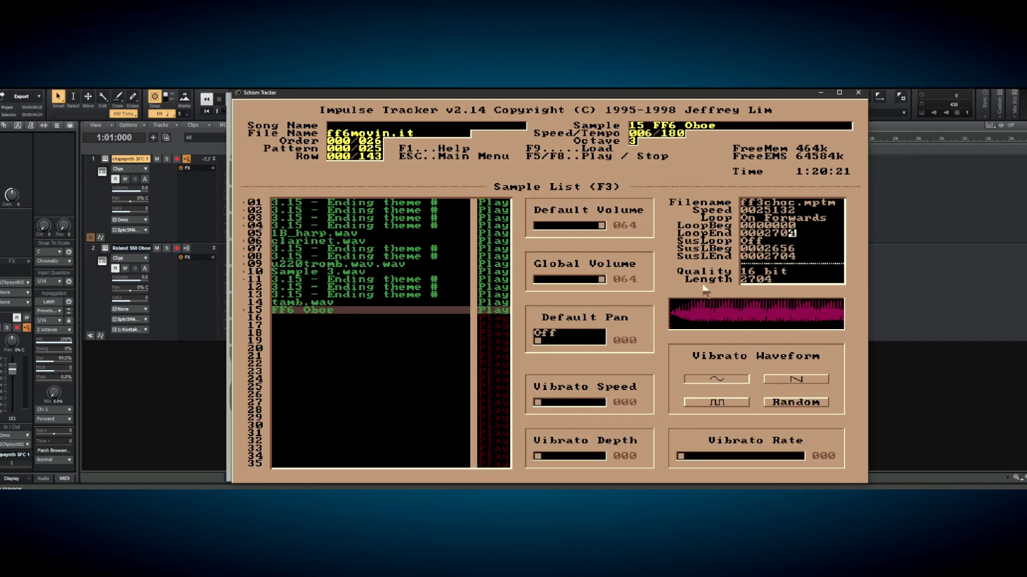
Set the FF6 Oboe sample's loop end to 704 and return to the sample for auditioning
key(Left)
key(Left)
key(Left)
text(0)
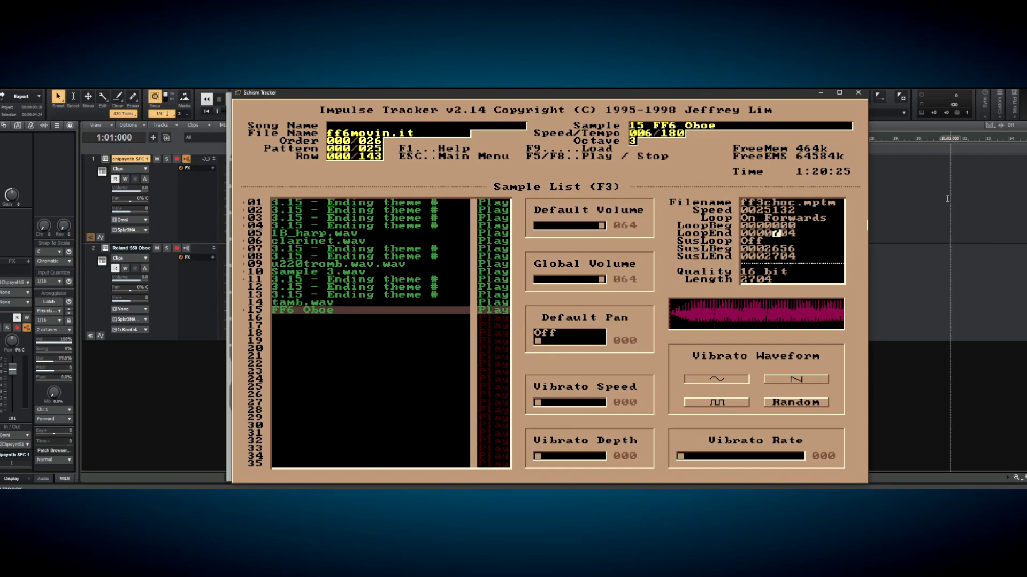
key(Left)
key(Tab)
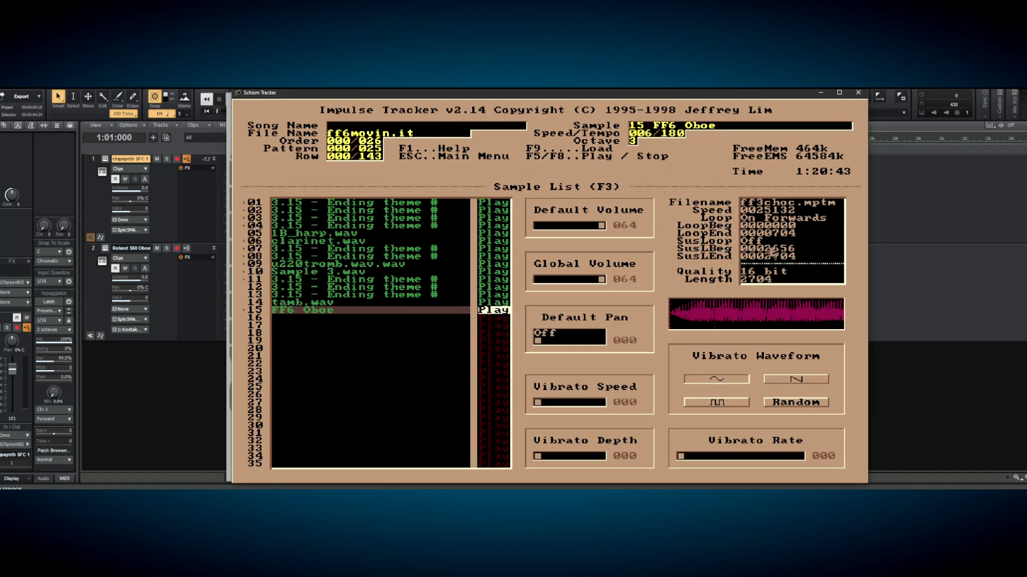
Set the FF6 Oboe sample's loop start to 600 and return to the sample for auditioning
key(Tab)
key(Tab)
key(Down)
key(Down)
key(Down)
key(Right)
key(Up)
key(Down)
text(603)
click(495, 310)
Fine-tune the FF6 Oboe sample's loop start to 603 and try to cut the sample
key(shift+Tab)
key(Down)
key(Down)
key(Down)
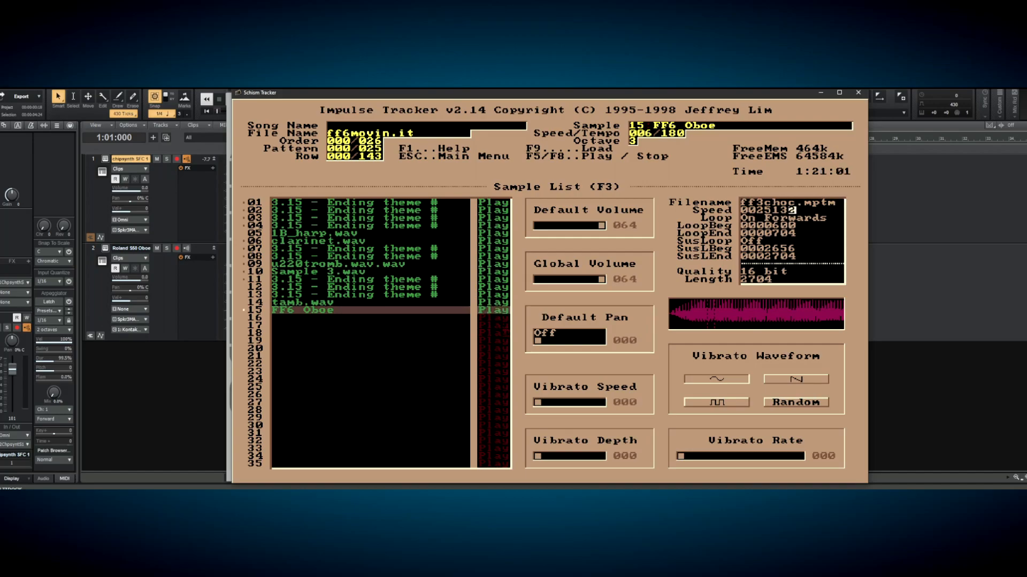
text(14)
text(3)
key(alt+b)
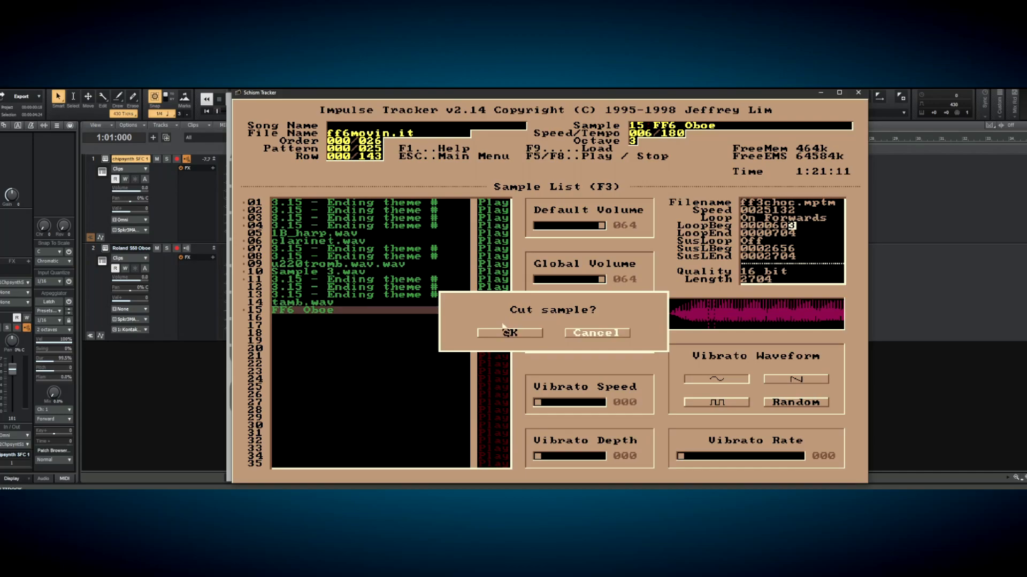
click(503, 329)
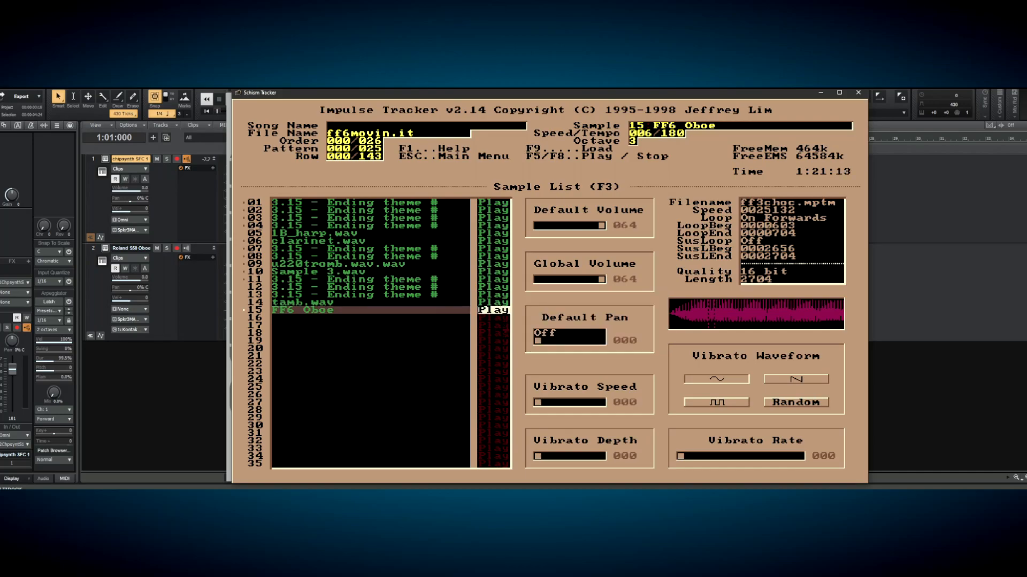
Audition the shortened FF6 Oboe loop at different octaves
key(KP_Multiply)
key(KP_Multiply)
key(KP_Divide)
key(KP_Divide)
key(KP_Divide)
Try raising the FF6 Oboe sample's loop start in small increments and entering 7 as one of its digits
key(Tab)
key(Tab)
key(Down)
key(Down)
key(Down)
key(plus)
key(plus)
key(plus)
key(plus)
key(plus)
key(plus)
key(plus)
key(plus)
key(plus)
key(plus)
key(Left)
key(Left)
key(Left)
key(Right)
text(7)
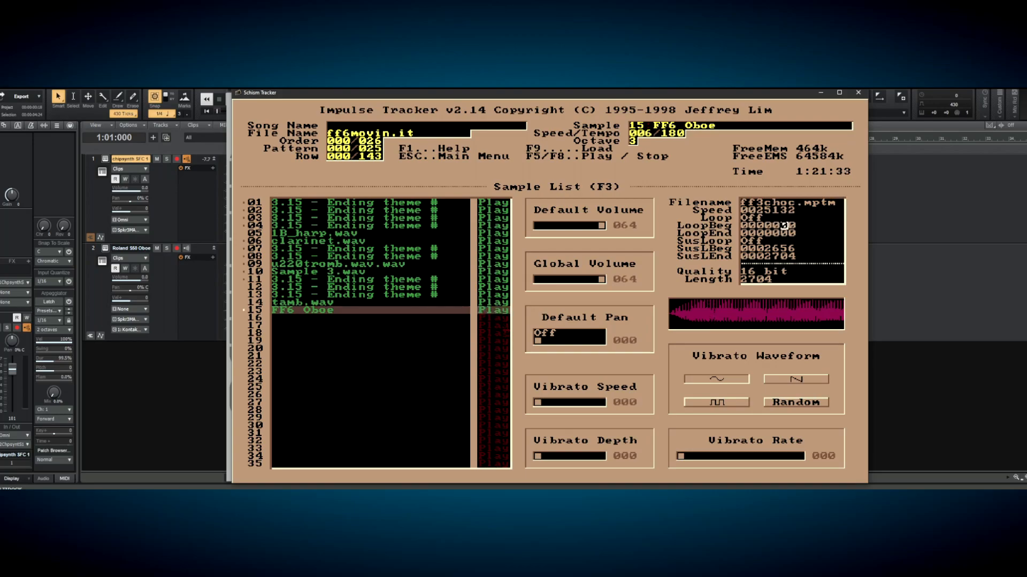
Turn on forward looping for the FF6 Oboe sample and set its loop end to 704
key(Up)
key(space)
key(Down)
key(Left)
key(Left)
key(Down)
text(0)
key(Right)
key(Right)
key(Up)
key(Left)
key(Left)
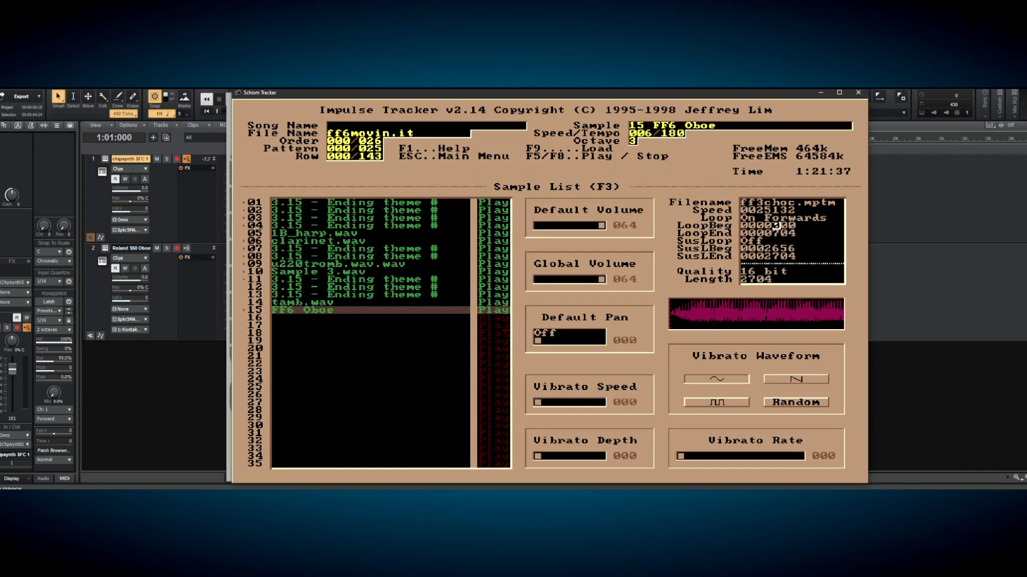
Enter 653 as the FF6 Oboe sample's loop start
text(653)
key(Tab)
key(Tab)
key(Tab)
key(Down)
key(Down)
key(Down)
Fine-tune the FF6 Oboe sample's loop start in small increments to 656
key(plus)
key(plus)
key(minus)
key(plus)
key(plus)
key(plus)
key(plus)
key(plus)
key(plus)
key(plus)
key(plus)
key(plus)
key(plus)
key(plus)
key(plus)
key(plus)
key(plus)
key(plus)
key(plus)
key(plus)
key(plus)
key(plus)
key(minus)
key(minus)
key(minus)
key(minus)
key(minus)
key(minus)
key(minus)
key(minus)
key(minus)
Cut the FF6 Oboe sample after its loop end and return to the sample's play column
key(Tab)
key(Tab)
key(Tab)
key(Down)
key(Down)
key(Down)
key(Down)
key(Down)
key(Down)
key(Down)
key(Left)
key(Left)
key(Up)
key(Down)
key(Down)
key(Up)
key(Up)
key(Up)
key(alt+l)
key(Left)
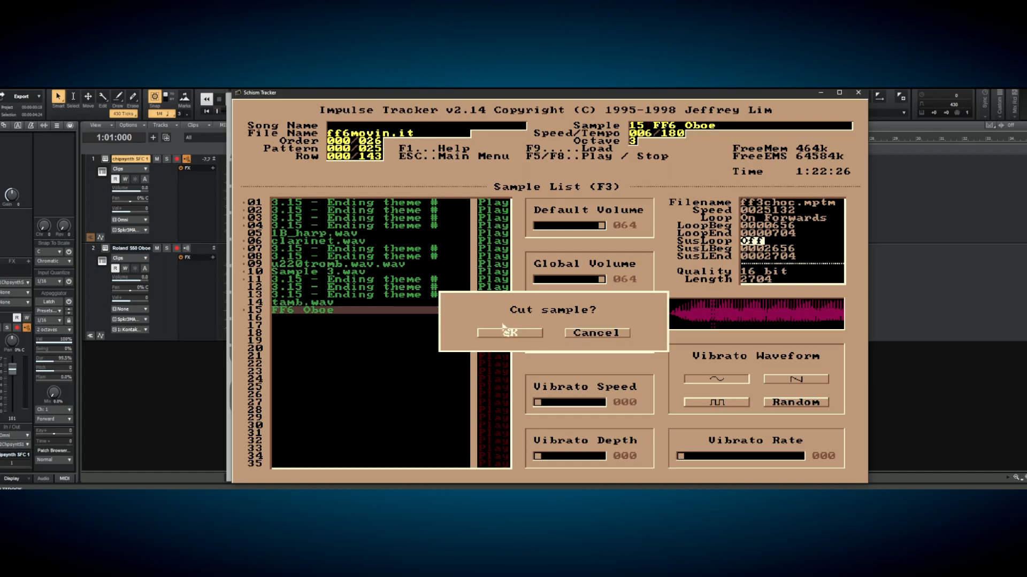
key(Return)
key(Left)
key(Tab)
key(Tab)
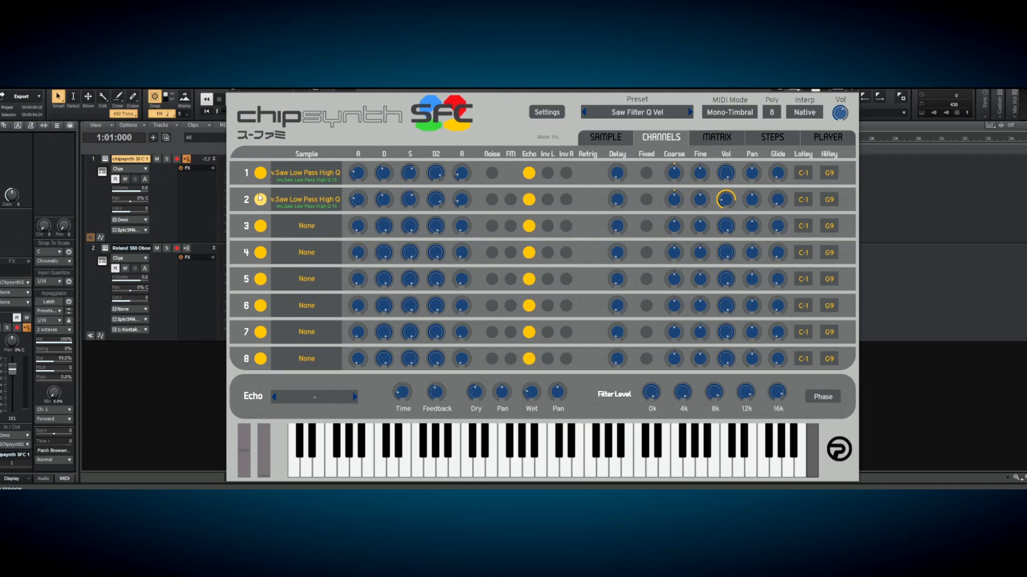
In chipsynth SFC, load the Init preset and clear its sample list
click(656, 113)
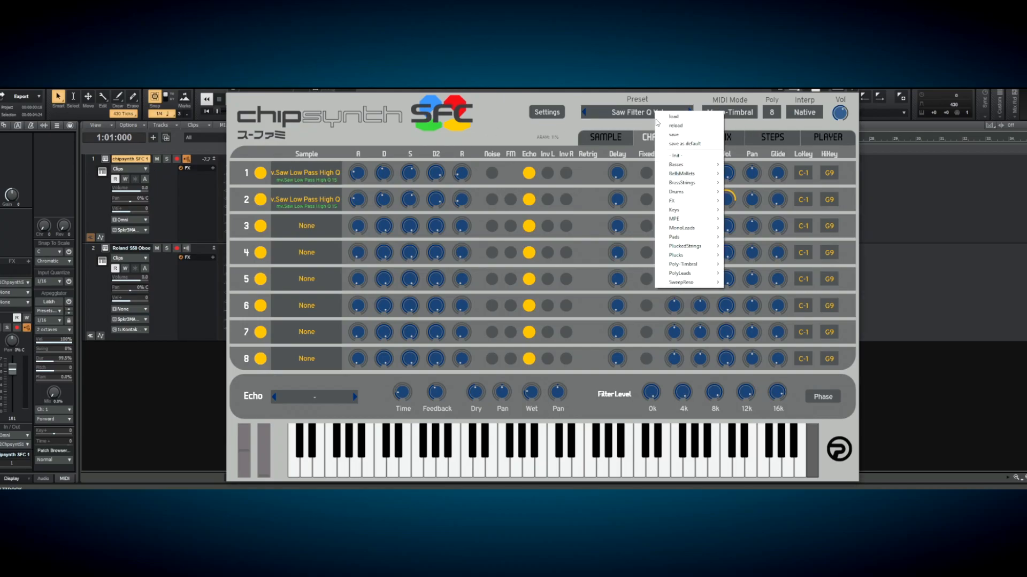
click(676, 156)
click(622, 138)
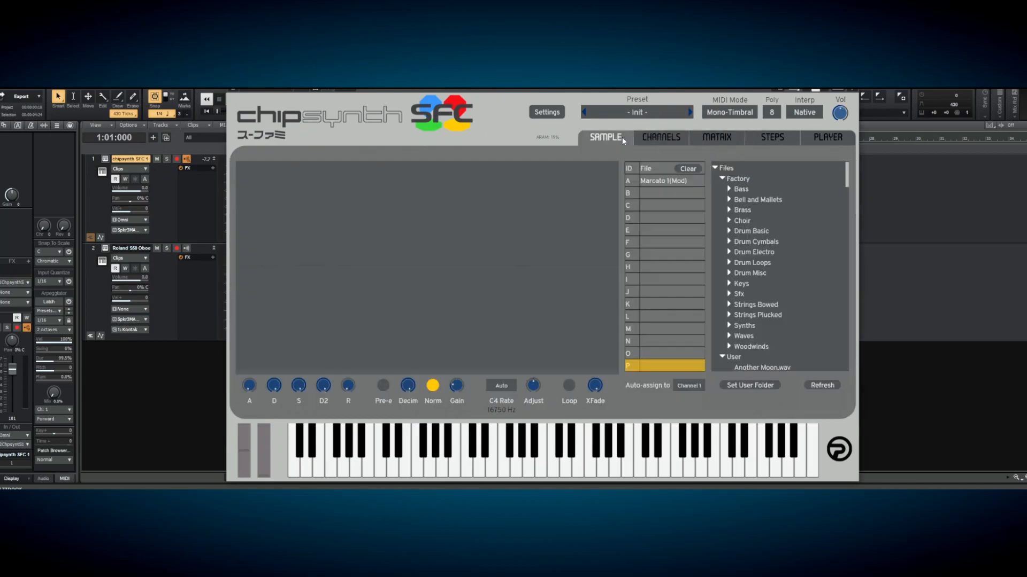
click(688, 169)
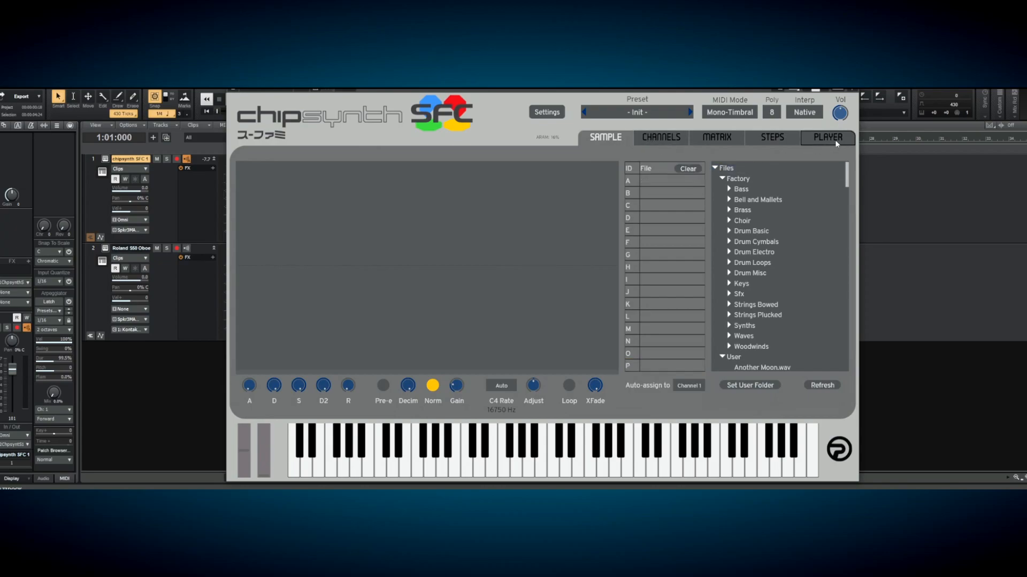
Play "103 Awakening.spc" from the ff6 folder in the SPC player
click(828, 138)
scroll(435, 313, down, 15)
scroll(452, 314, up, 2)
click(308, 283)
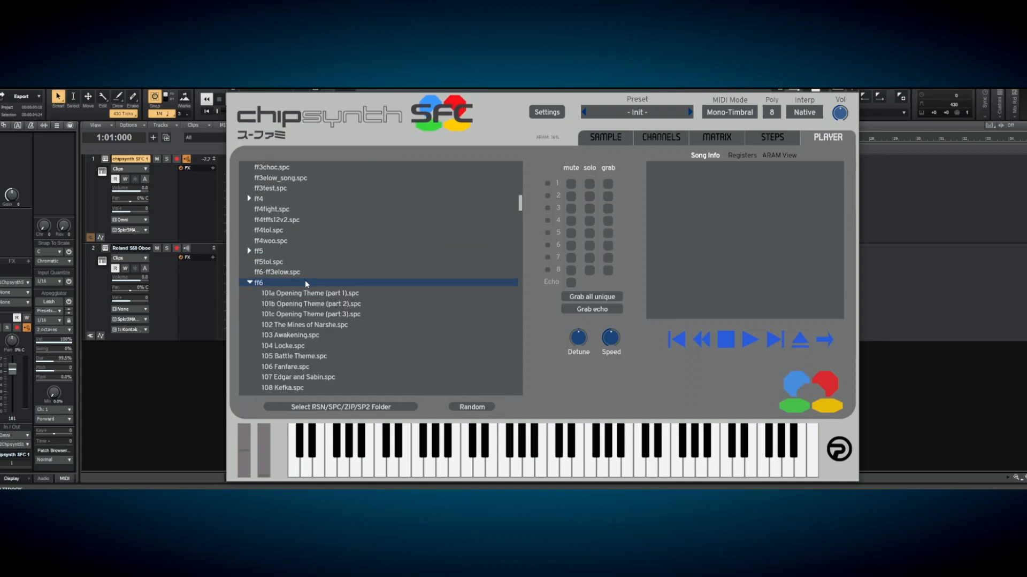
double_click(328, 338)
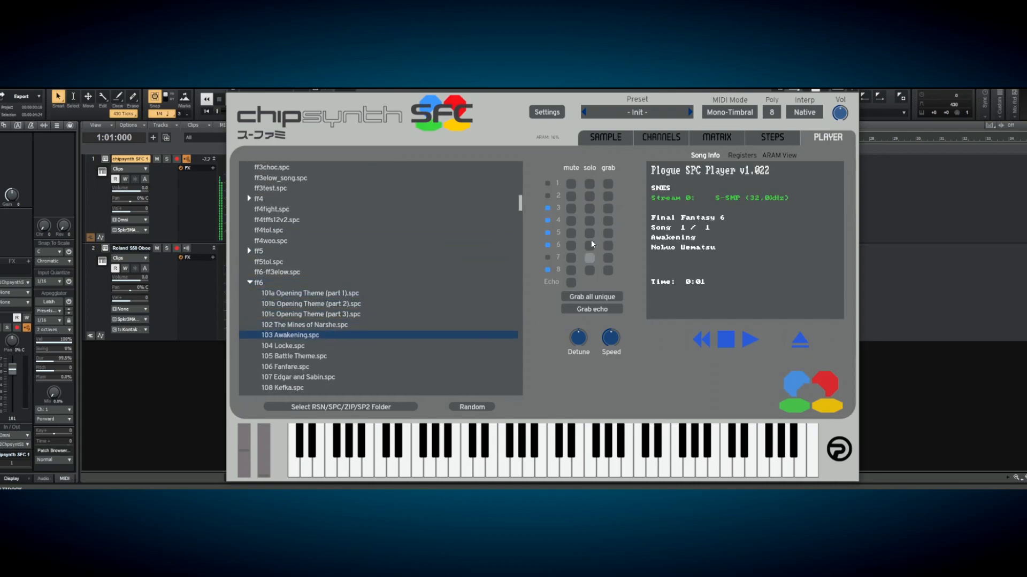
Solo channels 1 to 3 of the playing song in turn and grab the sample from channel 3
click(590, 184)
click(590, 197)
click(590, 209)
click(608, 210)
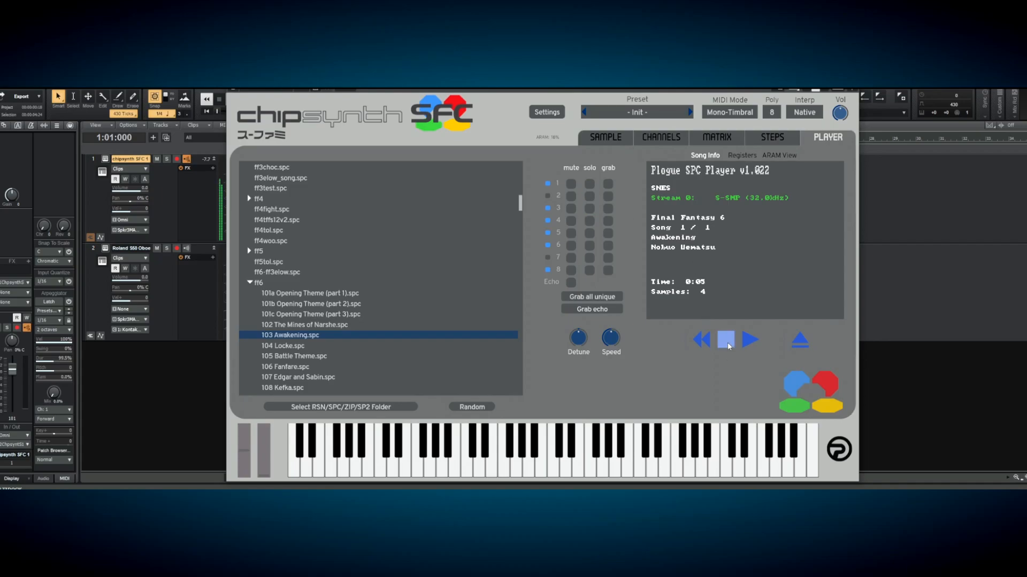
Show the grabbed Awakening sample in slot A and audition it across the keyboard
click(620, 138)
click(669, 182)
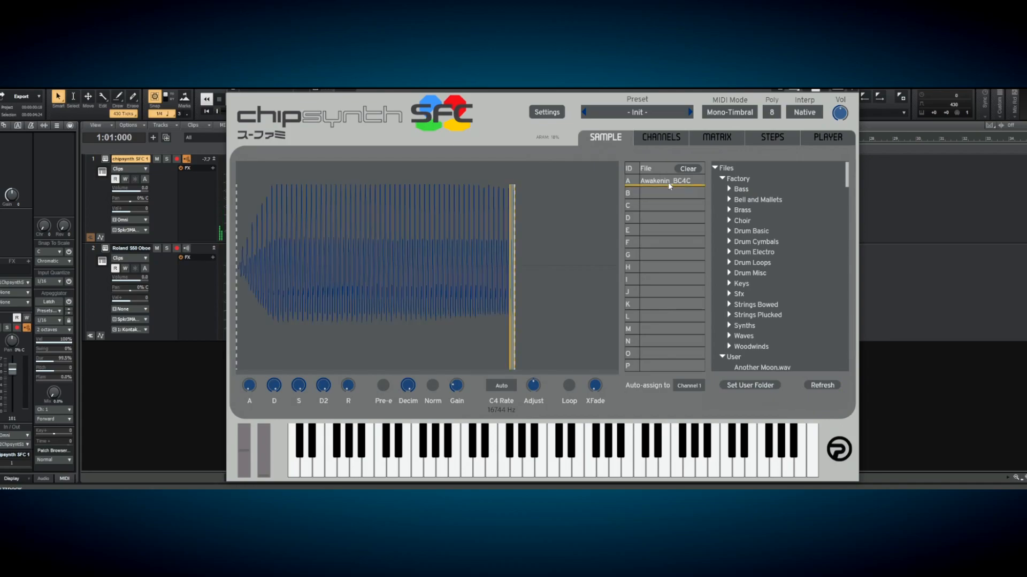
click(615, 471)
mouse_move(615, 470)
mouse_down()
mouse_move(671, 473)
mouse_move(630, 477)
mouse_move(639, 475)
mouse_up()
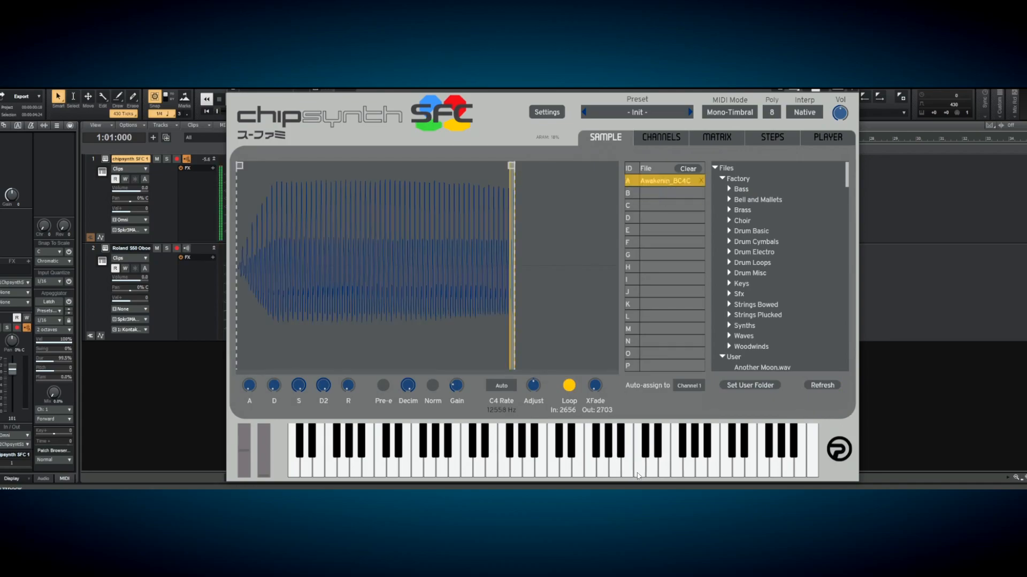
Compare the oboe's loop points in Schism Tracker with those of the grabbed sample in chipsynth SFC
key(alt+Tab)
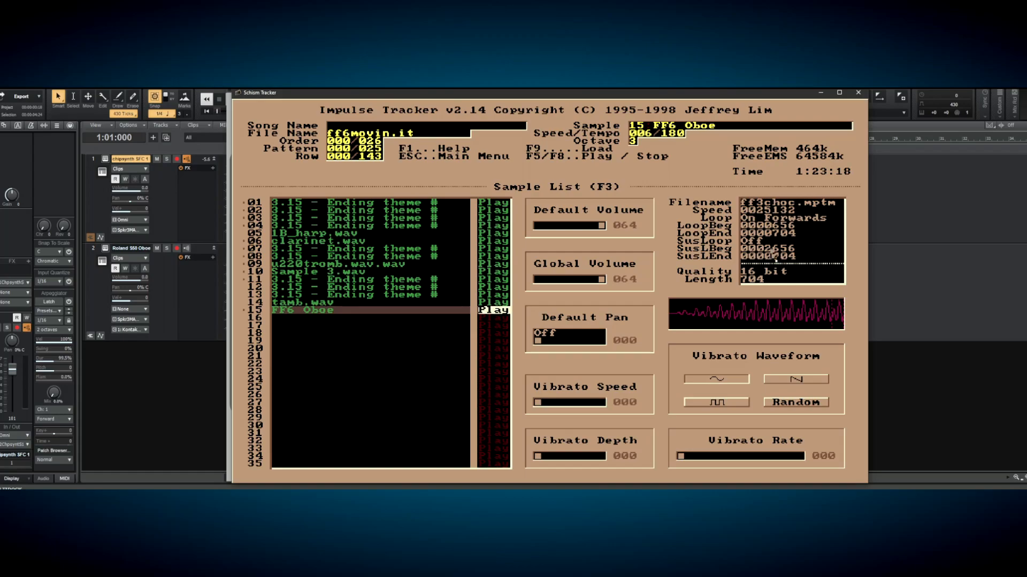
key(alt+Tab)
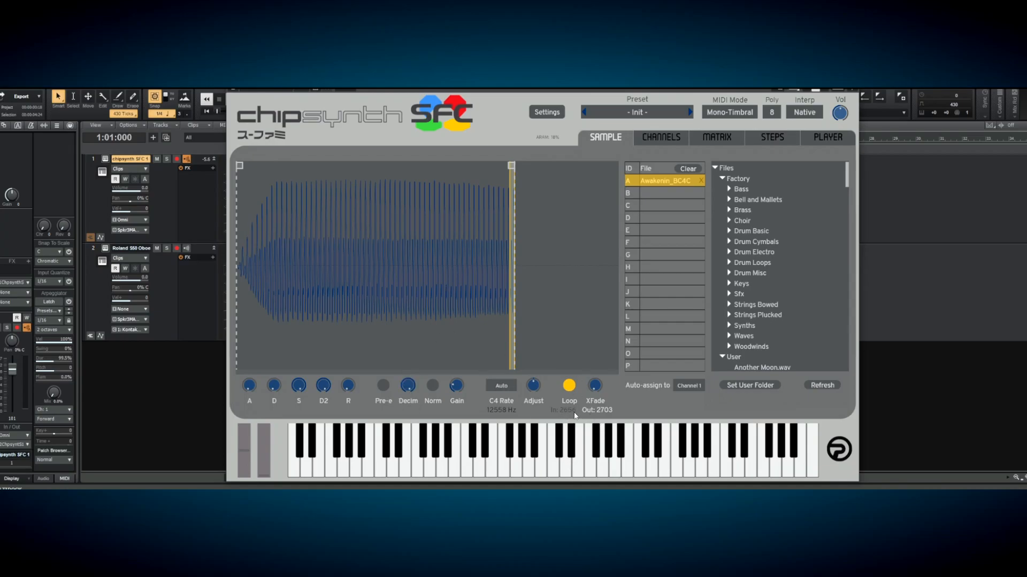
key(alt+Tab)
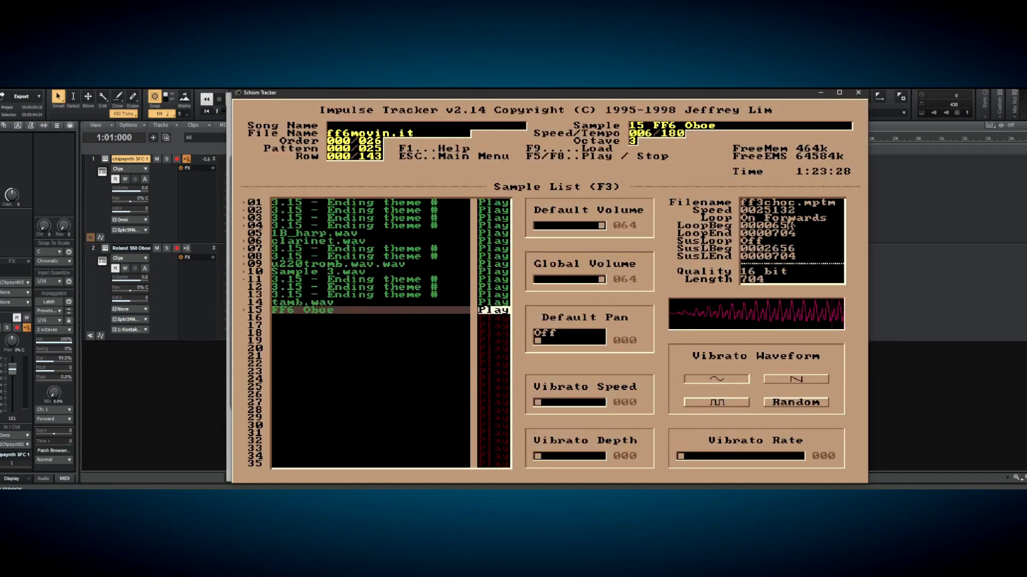
key(alt+Tab)
Set the grabbed Awakening sample's loop in point to 704
double_click(562, 410)
click(574, 414)
key(BackSpace)
key(BackSpace)
key(BackSpace)
key(BackSpace)
text(704)
key(Return)
Set the Awakening sample's loop out point to 704 and its loop in point to 656
double_click(594, 411)
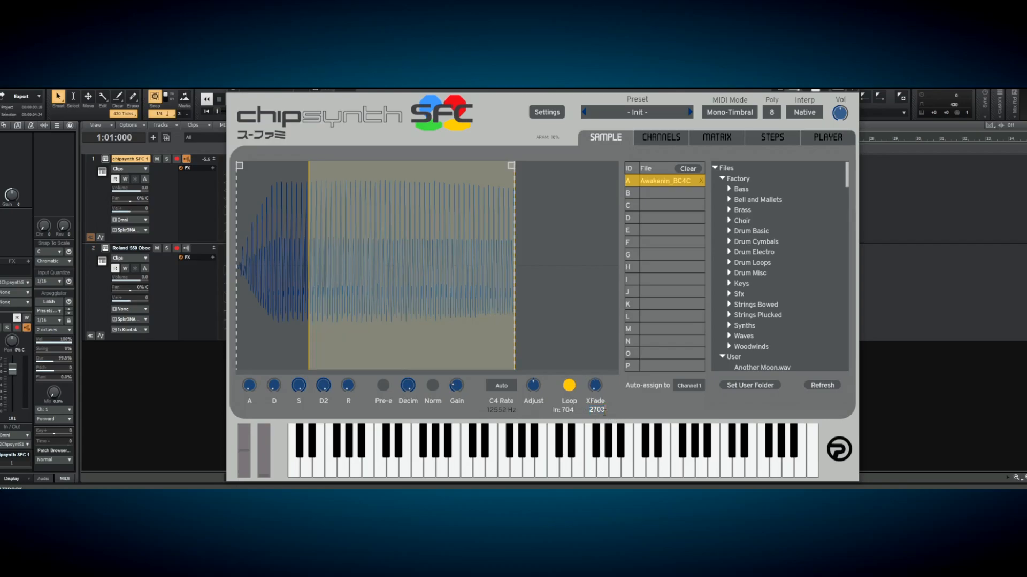
text(705)
key(Return)
double_click(572, 411)
text(656)
key(Return)
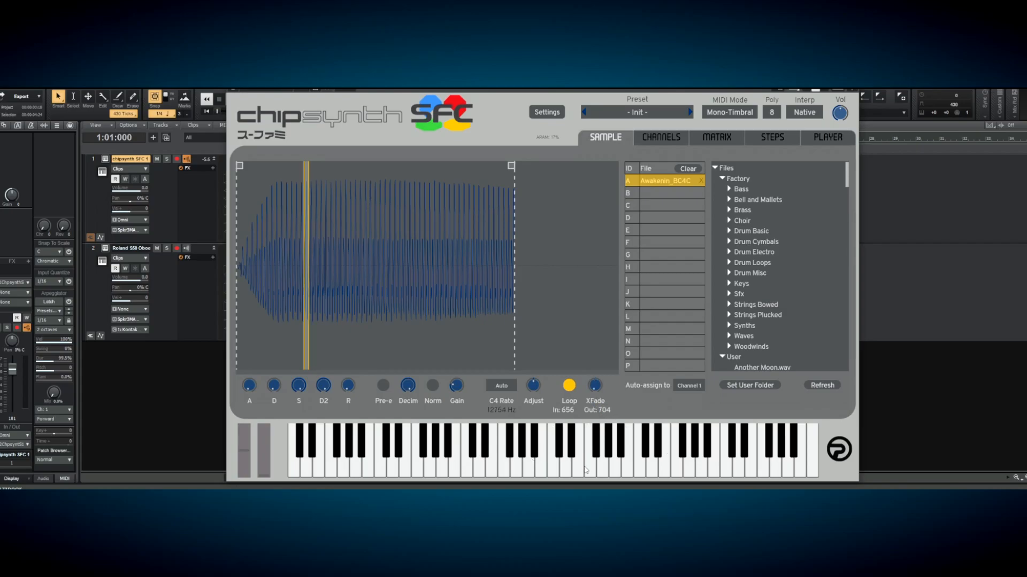
Audition the shortened Awakening loop across the keyboard and inspect the looped cycle in the waveform
click(577, 473)
drag(577, 474, 640, 471)
scroll(345, 289, up, 2)
scroll(345, 288, up, 2)
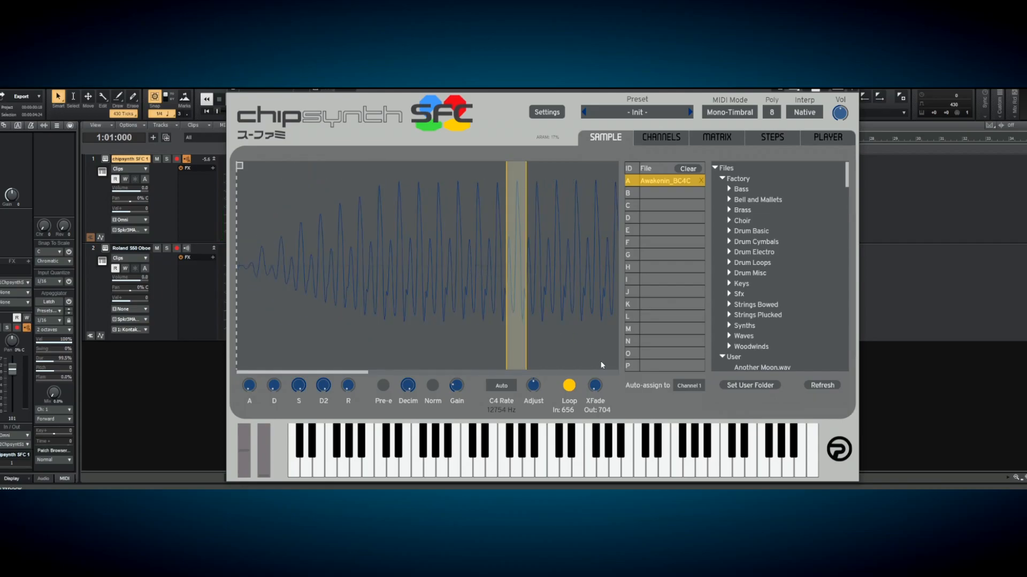
scroll(565, 312, down, 2)
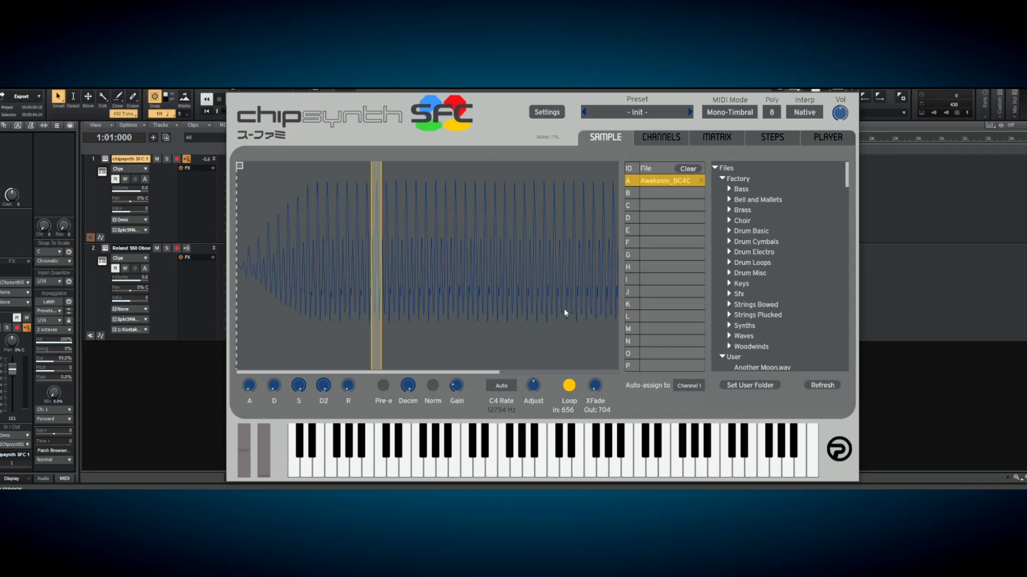
Set the Awakening sample's loop in to 655 and loop out to 703, auditioning each change
double_click(575, 411)
text(655)
key(Return)
click(593, 460)
double_click(598, 410)
text(703)
key(Return)
click(606, 464)
drag(606, 464, 640, 464)
Try a loop out point of 702 and audition the sample on several notes
double_click(592, 412)
text(702)
key(Return)
mouse_move(604, 464)
mouse_down()
mouse_move(692, 467)
mouse_move(617, 476)
mouse_move(650, 478)
mouse_up()
click(669, 463)
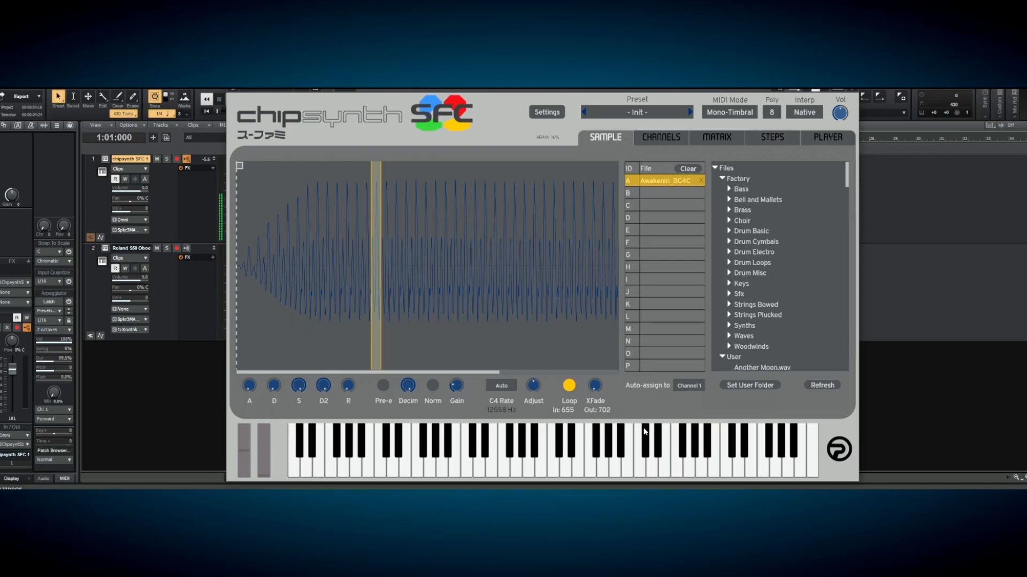
Set the sample's loop out point back to 703 and audition it on a high note
double_click(610, 413)
text(703)
key(Return)
click(667, 475)
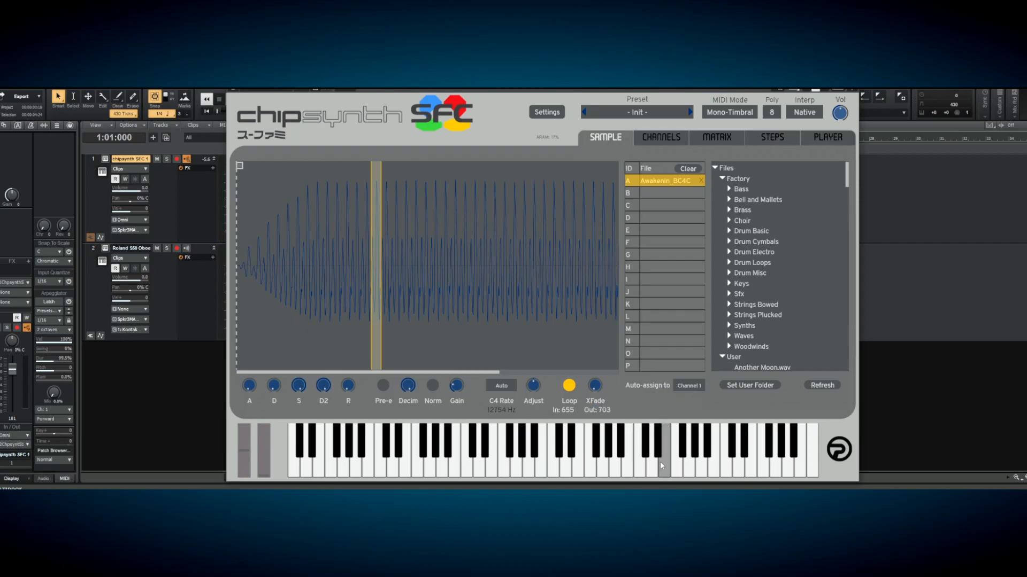
Raise the sample's loop crossfade and audition the result on the upper keys
drag(595, 394, 597, 338)
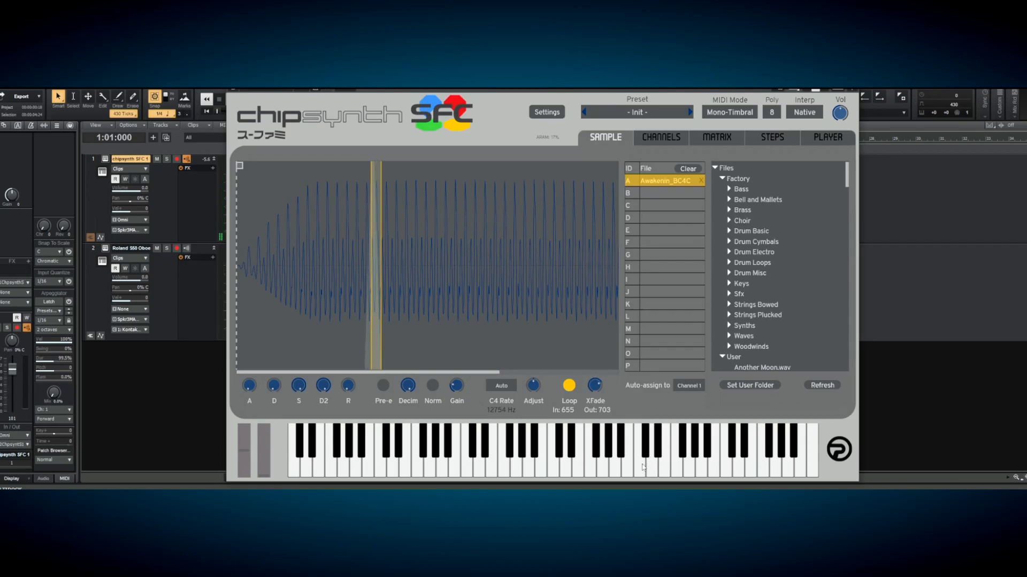
drag(642, 465, 688, 468)
click(667, 455)
Try loop out points of 702 and 704 with the crossfade, auditioning the sample across the keyboard
click(597, 409)
text(702)
key(Return)
click(608, 412)
text(704)
key(Return)
mouse_move(579, 460)
mouse_down()
mouse_move(592, 442)
mouse_move(615, 465)
mouse_move(668, 470)
mouse_up()
Set the sample's loop out point to 702, and clear the sample list
click(608, 412)
text(702)
key(Return)
click(687, 169)
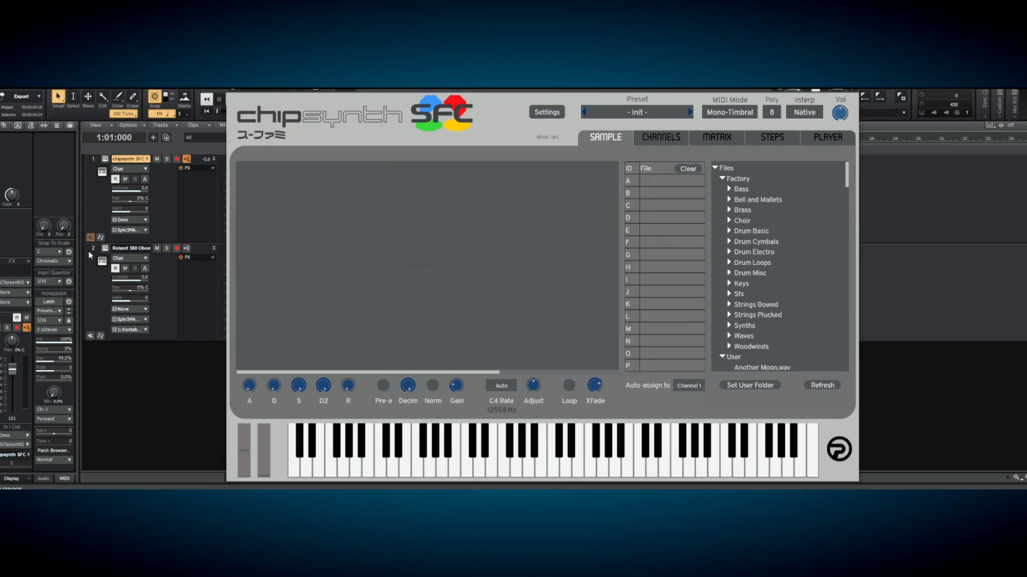
Close the chipsynth SFC window and open the Kontakt instrument of the Roland S50 Oboe track
click(842, 87)
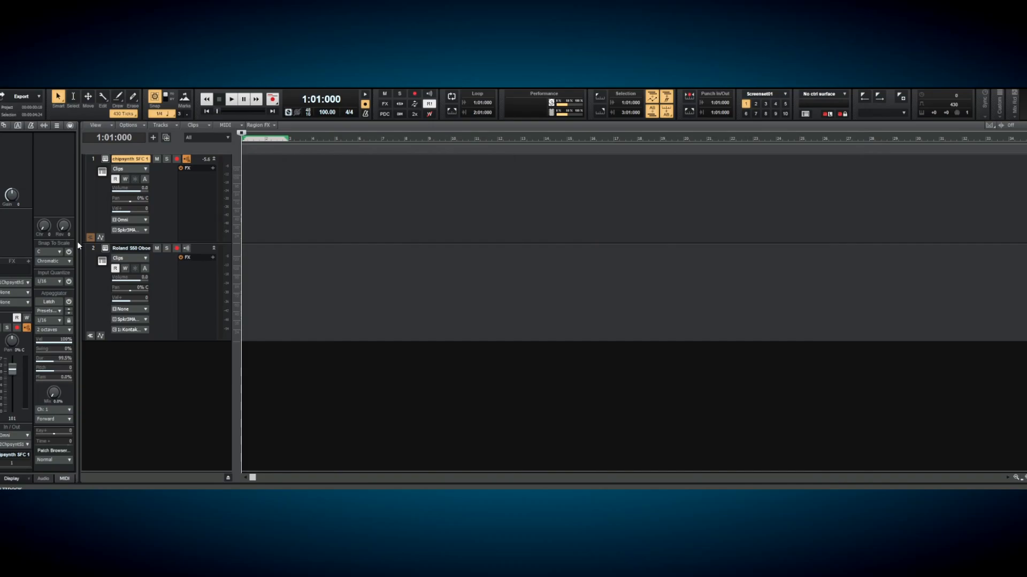
click(94, 249)
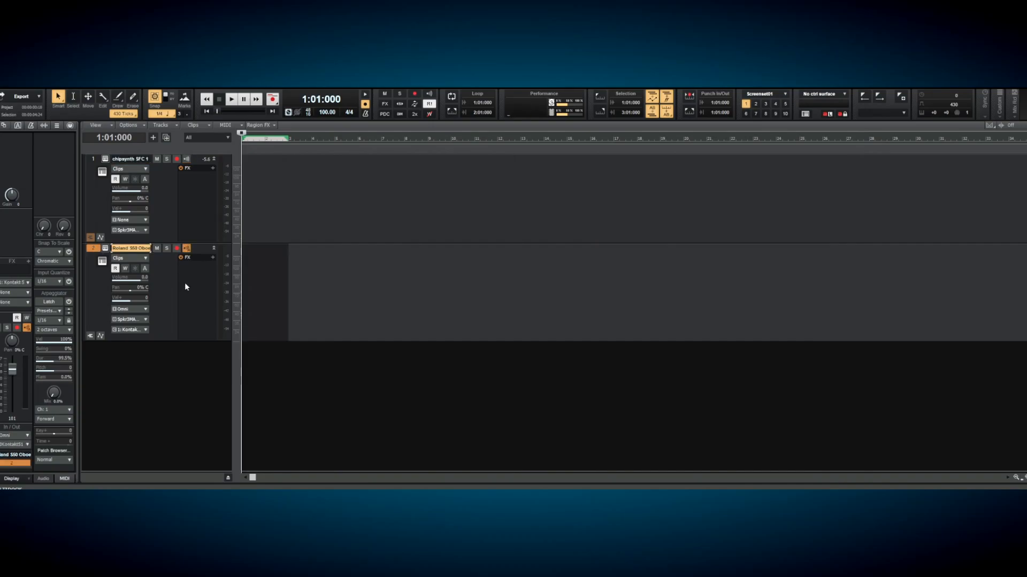
click(106, 248)
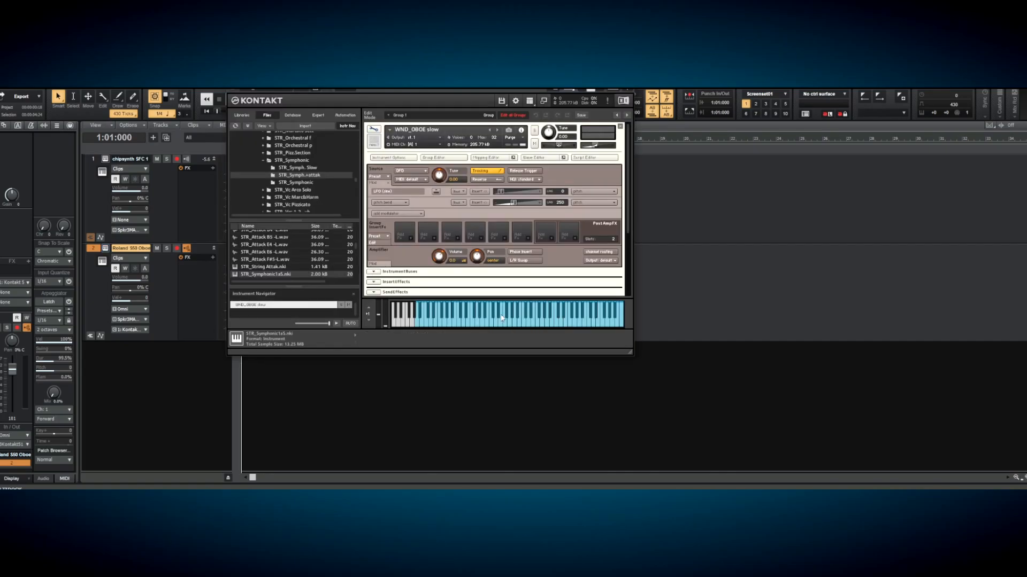
Audition the WND_OBOE slow instrument on several upper keys in Kontakt and close its window
click(547, 327)
click(575, 325)
click(561, 325)
click(548, 322)
click(551, 322)
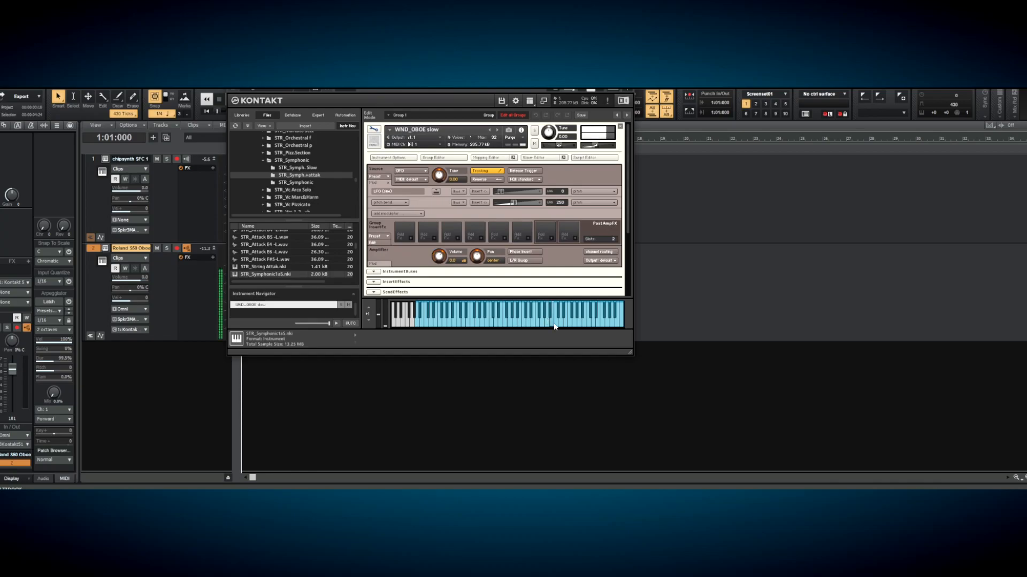
click(565, 325)
click(566, 324)
click(565, 325)
click(551, 325)
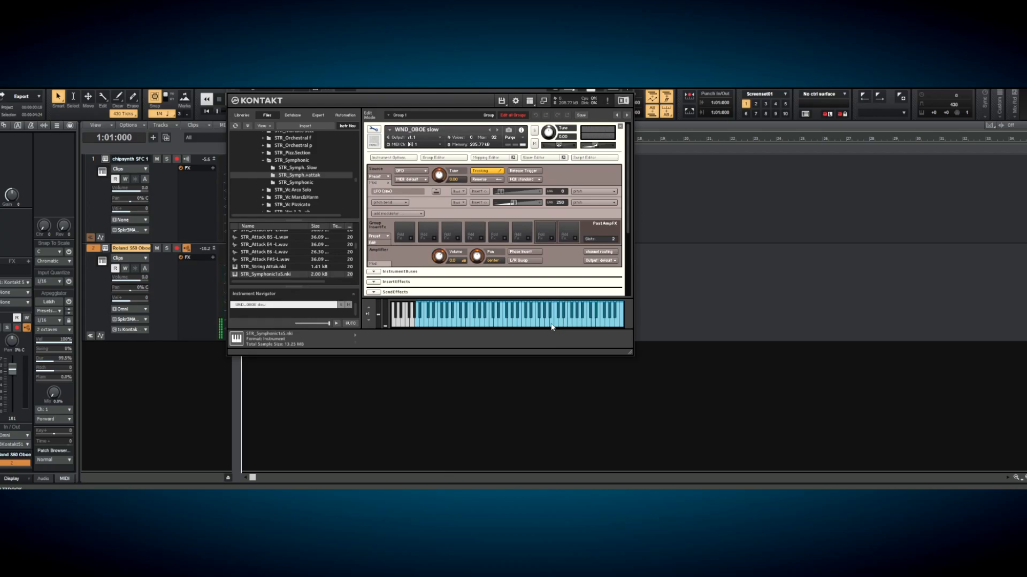
click(552, 327)
click(624, 85)
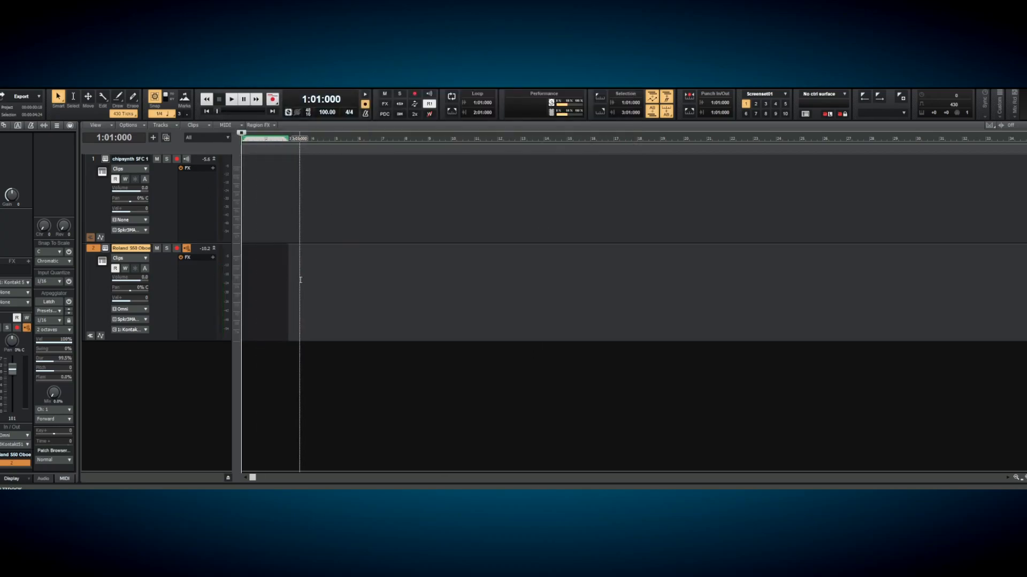
Create a short note clip at 1:01:000 on the Roland S50 Oboe track and select the range up to 1:01:720
click(283, 279)
key(w)
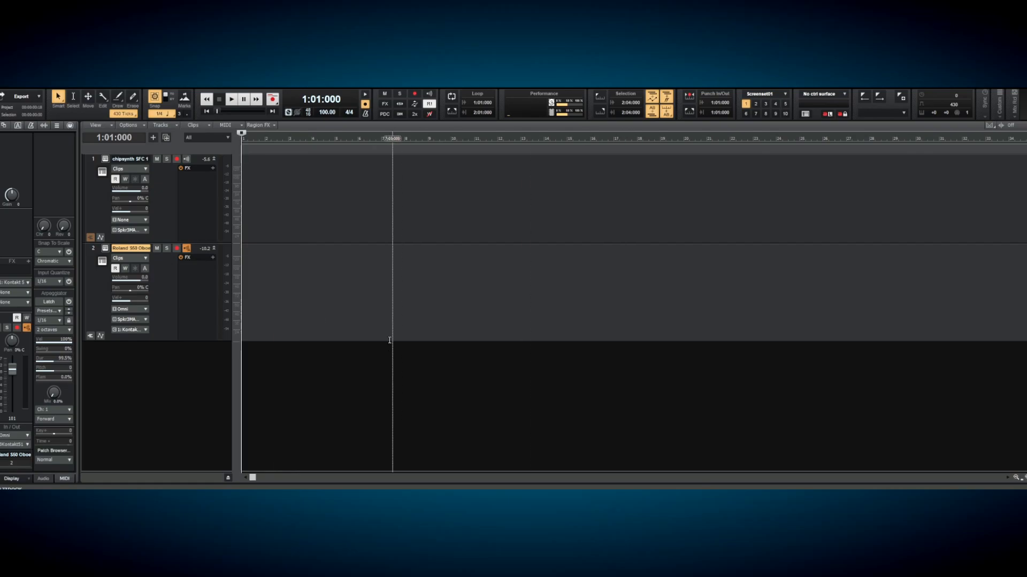
double_click(263, 291)
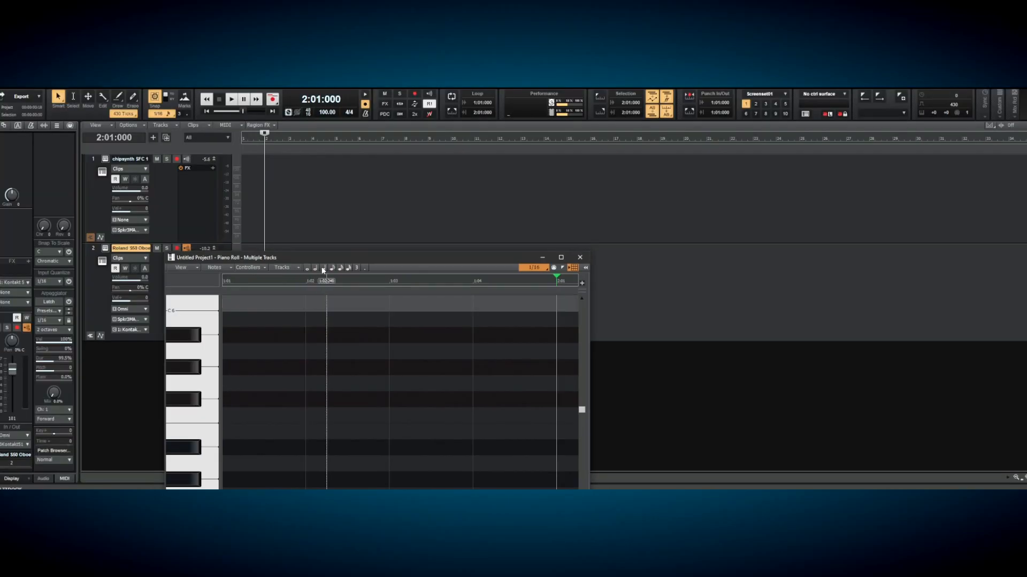
double_click(326, 258)
key(w)
mouse_move(36, 213)
mouse_down()
mouse_move(31, 135)
mouse_move(108, 132)
mouse_move(9, 141)
mouse_up()
click(53, 131)
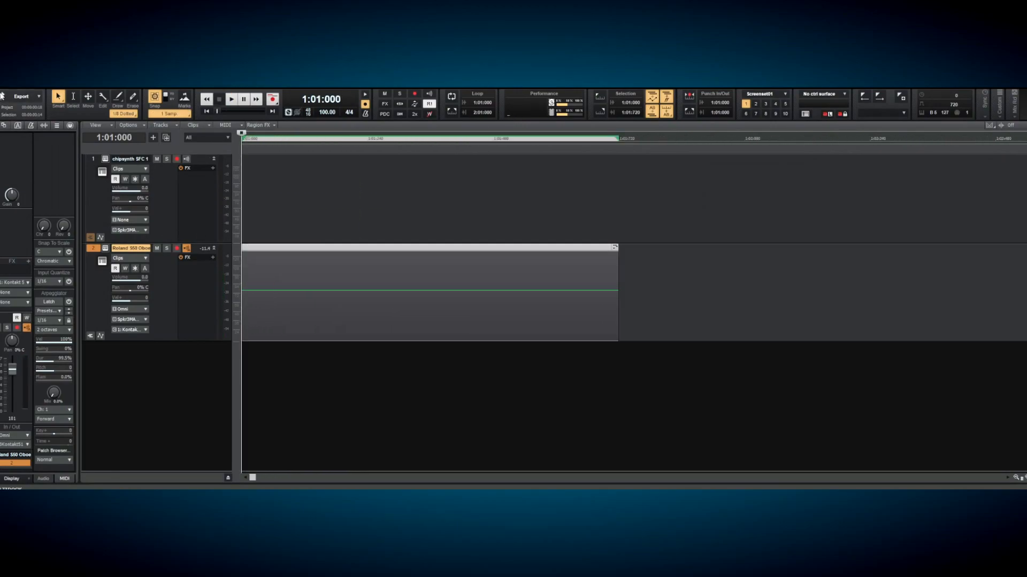
Export the selected range as a Wave audio file named newoboe in the music work\spc\ff6 folder
key(alt+f)
mouse_move(51, 179)
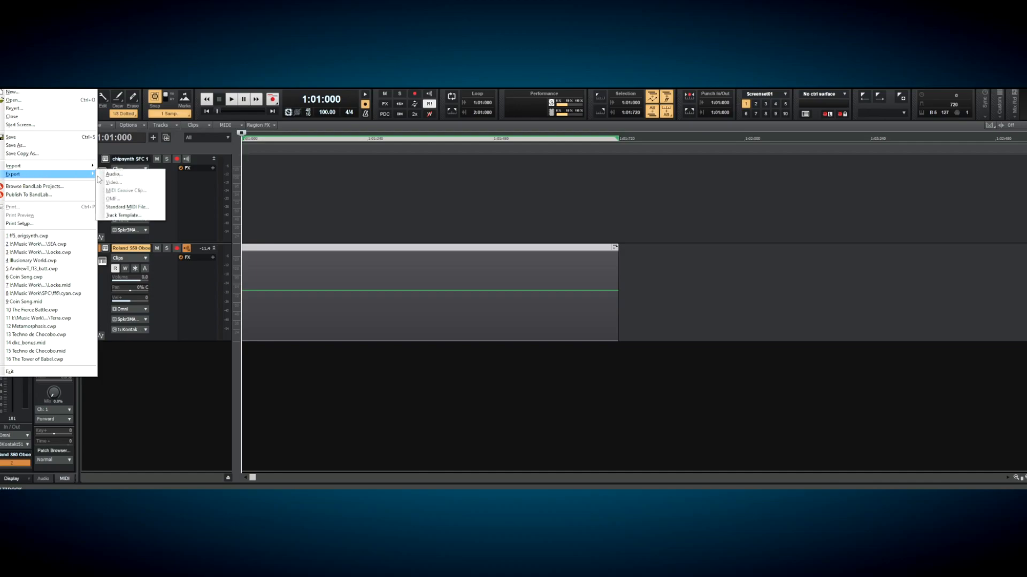
click(107, 175)
text(o:\musicwork\)
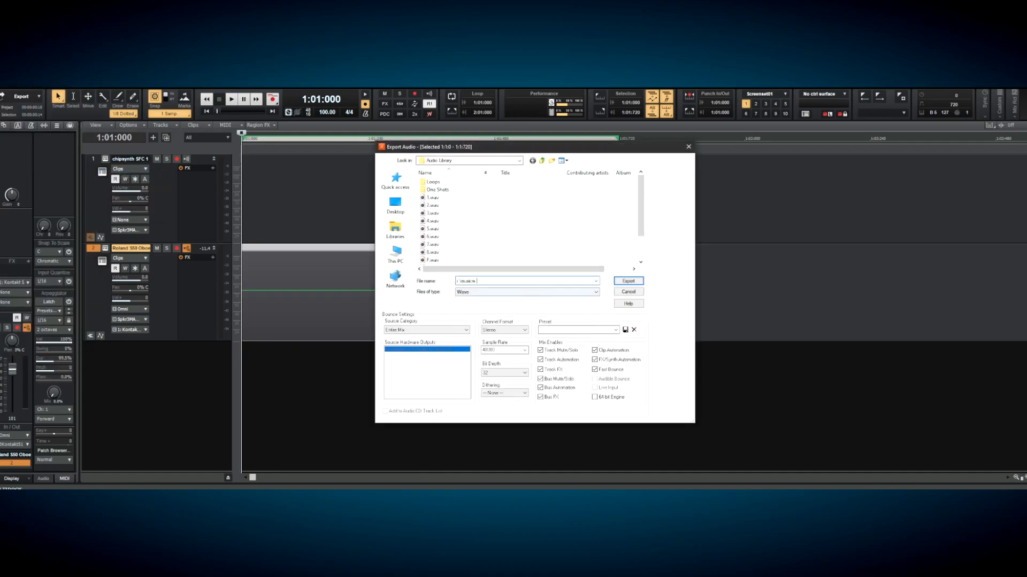
key(BackSpace)
key(BackSpace)
key(BackSpace)
text(work\spc\ff6\newob)
key(Return)
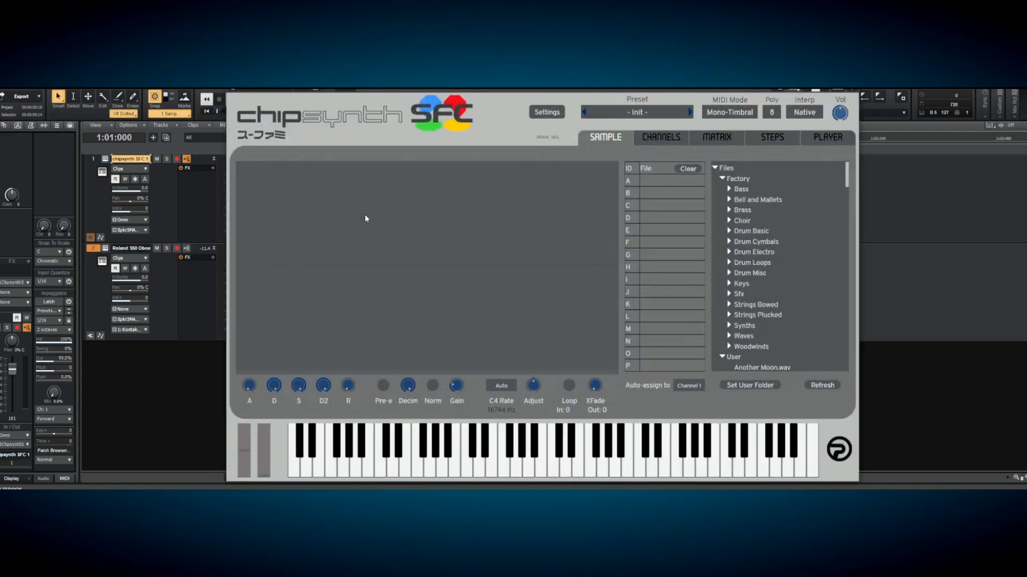
Set the chipsynth SFC user sample folder to i:\music work\spc\ff6\
click(772, 385)
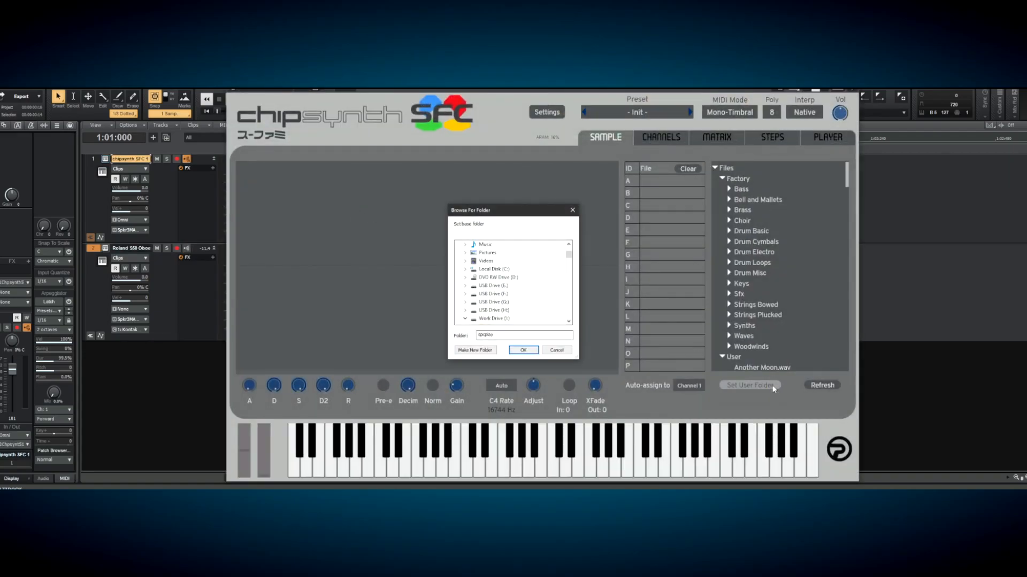
drag(506, 338, 481, 330)
text(i:\music work\spc\ff6\)
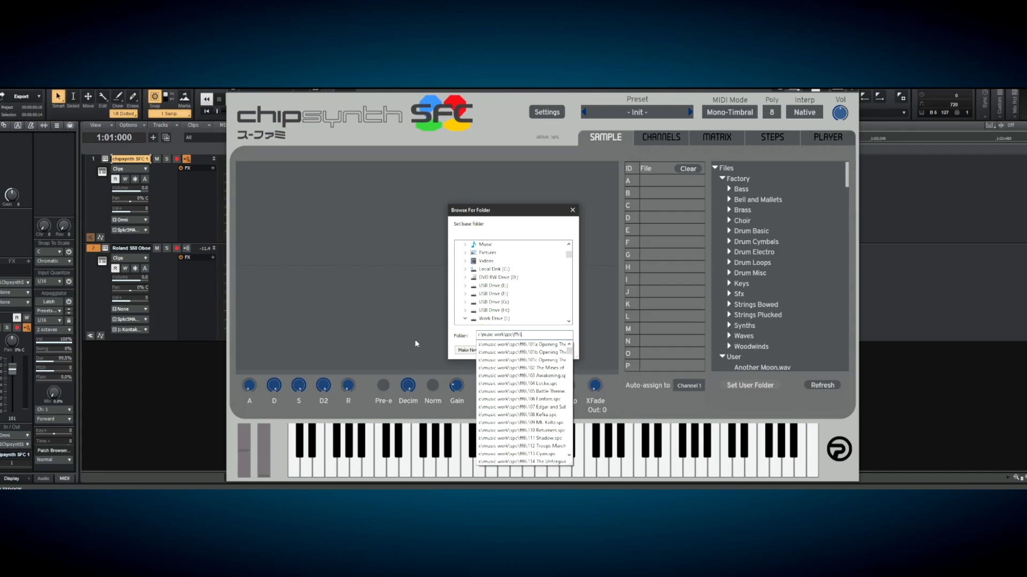
key(Return)
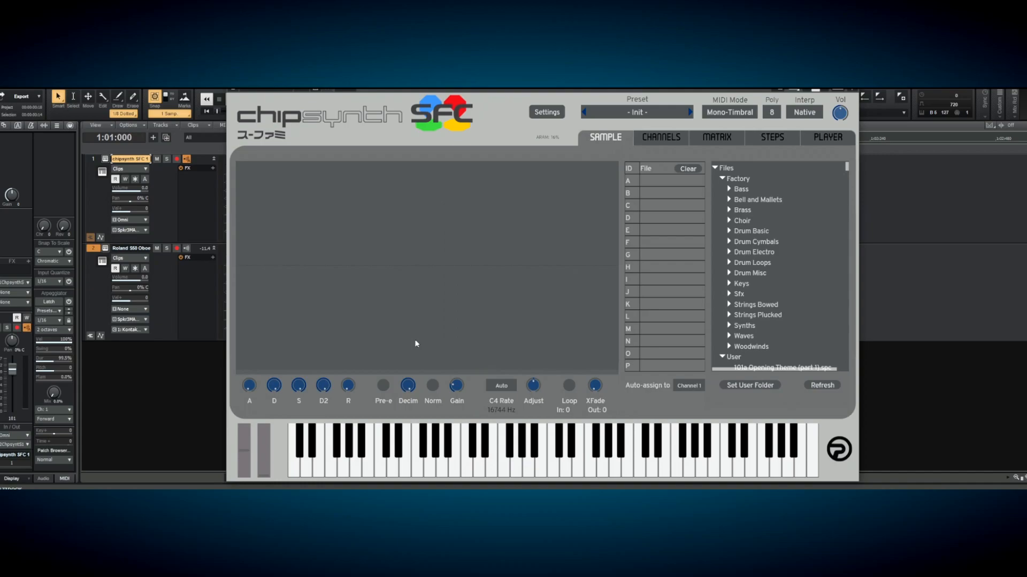
Load newoboe.wav from the user folder into sample slot A and audition it on several upper keys
scroll(746, 307, down, 3)
scroll(748, 309, down, 14)
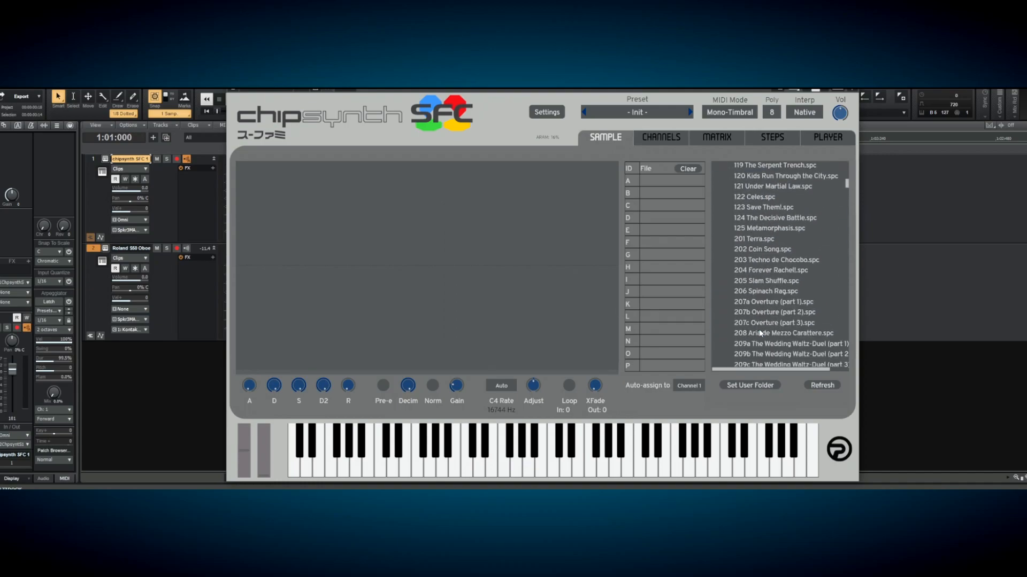
scroll(760, 329, down, 2)
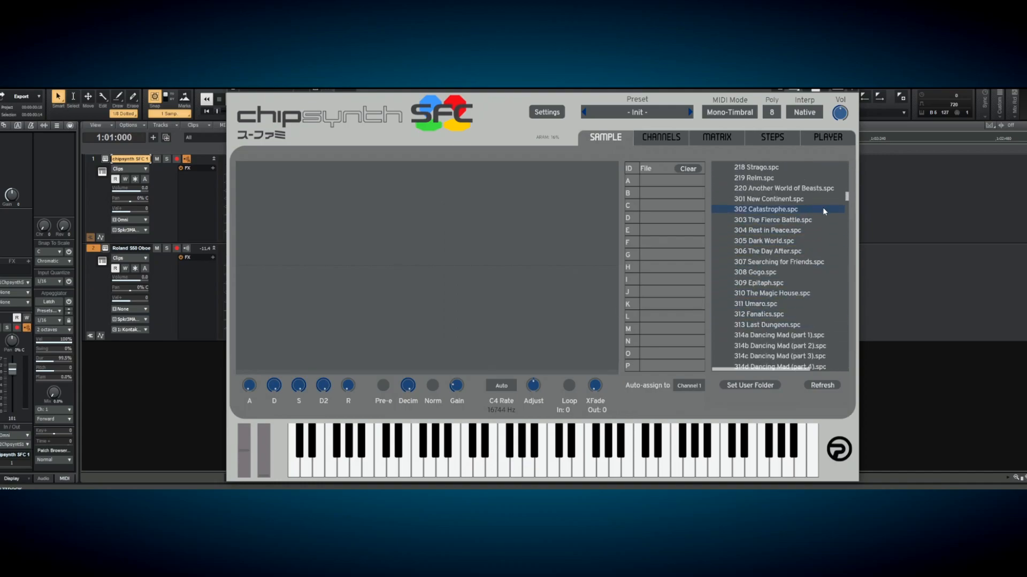
drag(846, 195, 840, 345)
drag(754, 257, 647, 184)
click(588, 461)
click(664, 465)
click(631, 472)
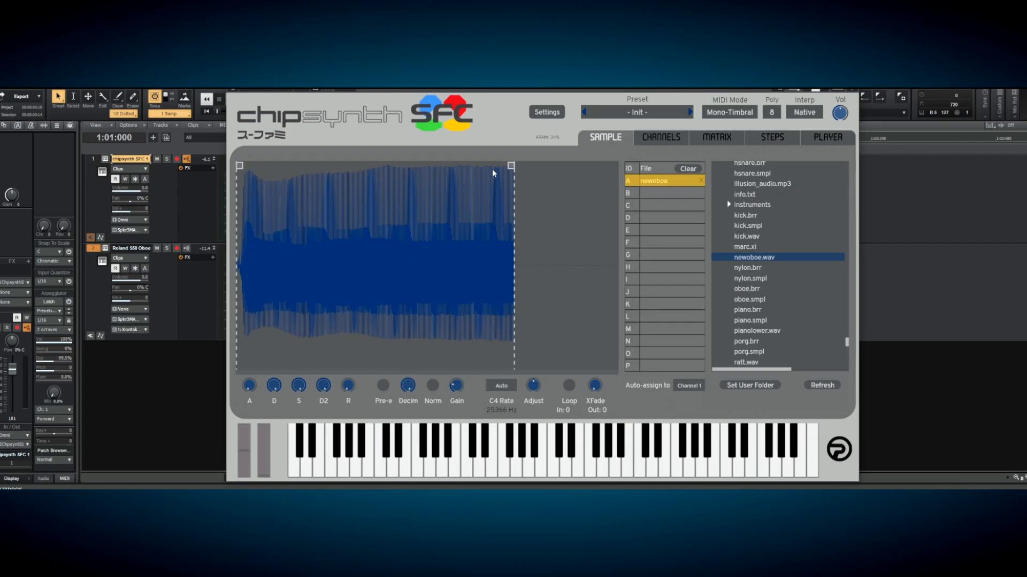
Try trimming the start and end markers of the newoboe sample, and restore its full length
mouse_move(512, 170)
mouse_down()
mouse_move(492, 188)
mouse_move(341, 183)
mouse_up()
mouse_move(245, 169)
mouse_down()
mouse_move(321, 179)
mouse_move(324, 194)
mouse_move(180, 169)
mouse_up()
drag(337, 167, 600, 201)
Turn on pre-emphasis for the newoboe sample, audition it, and check its channel settings
click(382, 385)
click(585, 474)
click(614, 469)
click(625, 468)
click(666, 139)
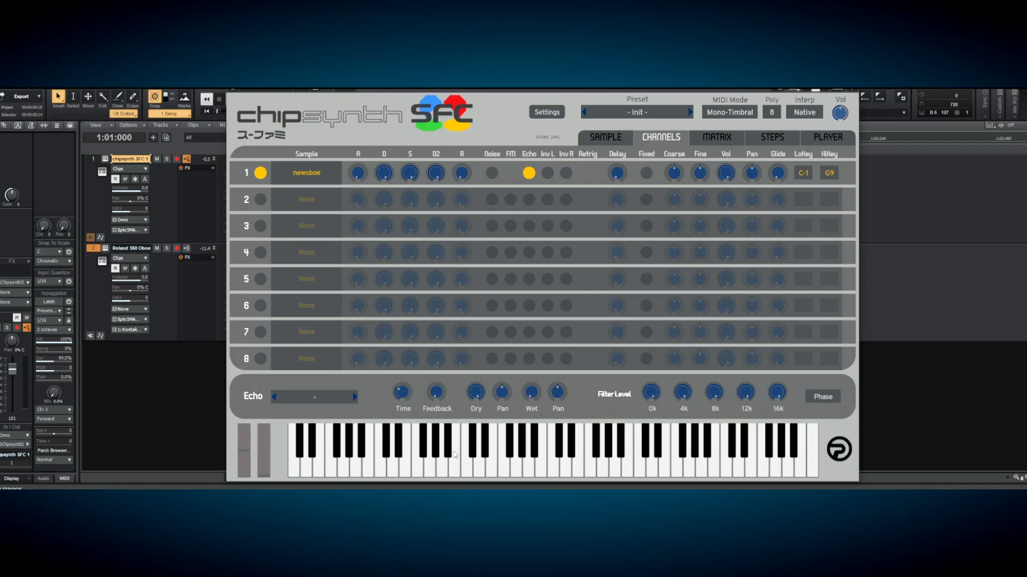
mouse_move(405, 418)
click(620, 142)
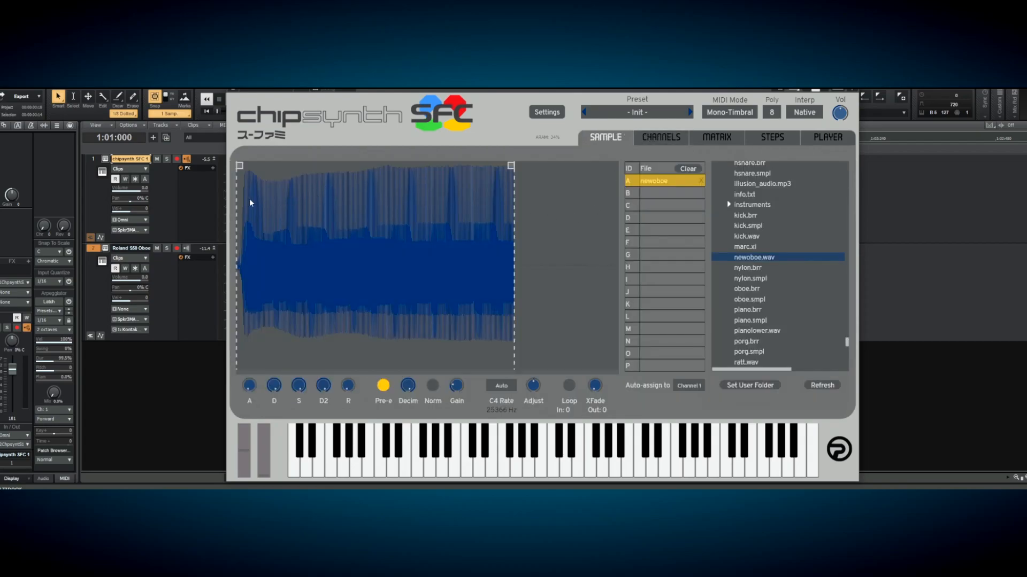
Enable looping on newoboe, narrow the loop to one wave cycle from 3413 to 3511, and audition it
click(569, 385)
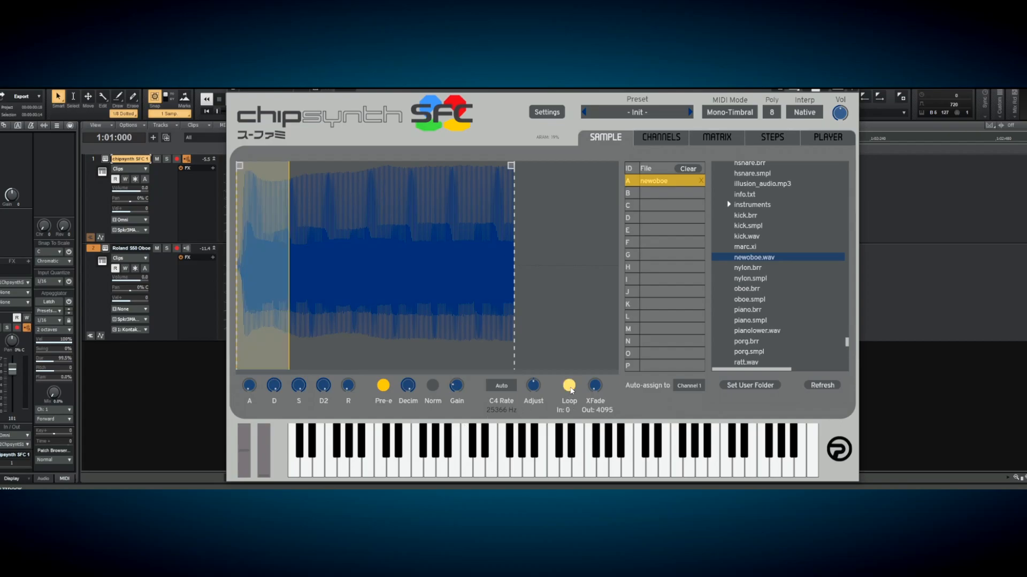
drag(237, 231, 281, 230)
scroll(282, 231, up, 5)
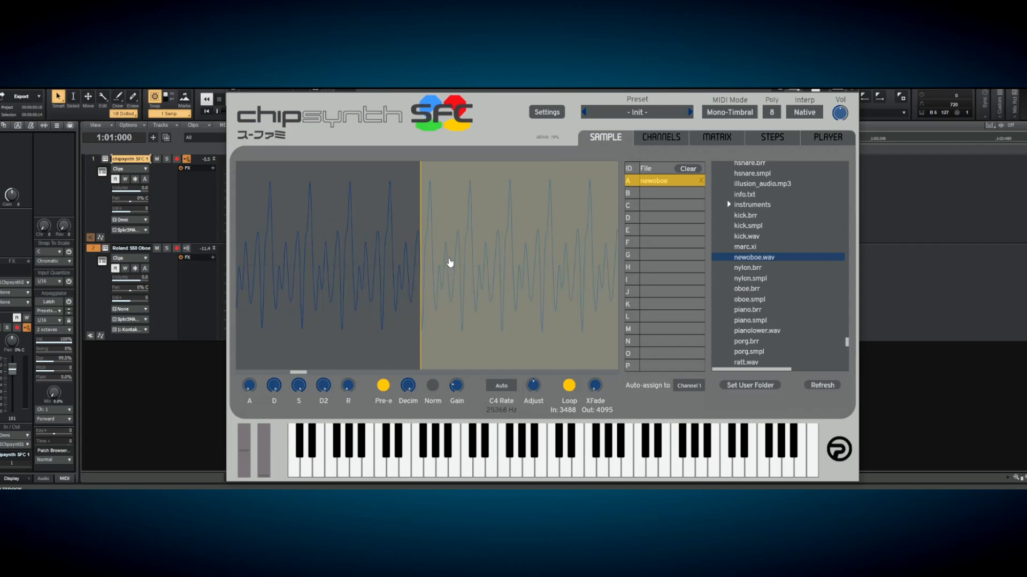
scroll(449, 263, down, 3)
mouse_move(417, 261)
mouse_down()
mouse_move(332, 256)
mouse_move(418, 245)
mouse_up()
scroll(418, 262, up, 3)
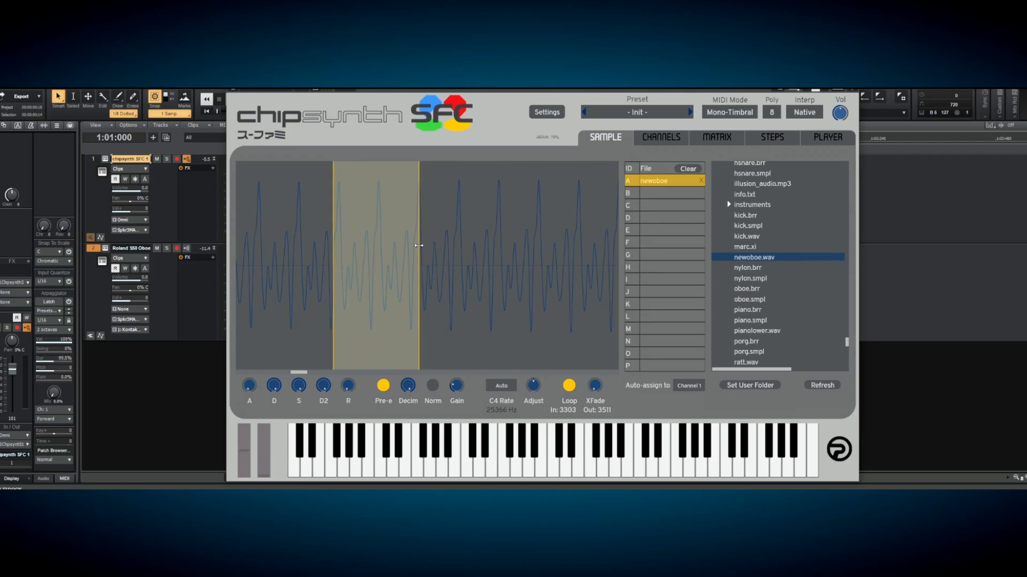
drag(334, 250, 378, 251)
click(528, 458)
click(544, 473)
click(574, 471)
click(602, 474)
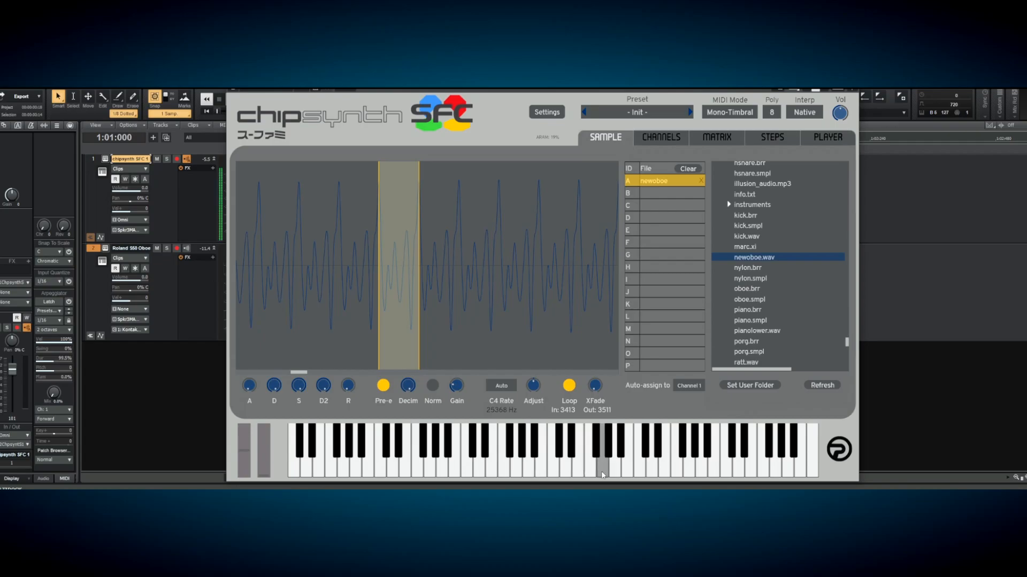
Try a loop in point of 3414 for the sample and audition it on the upper keys
double_click(564, 410)
text(3)
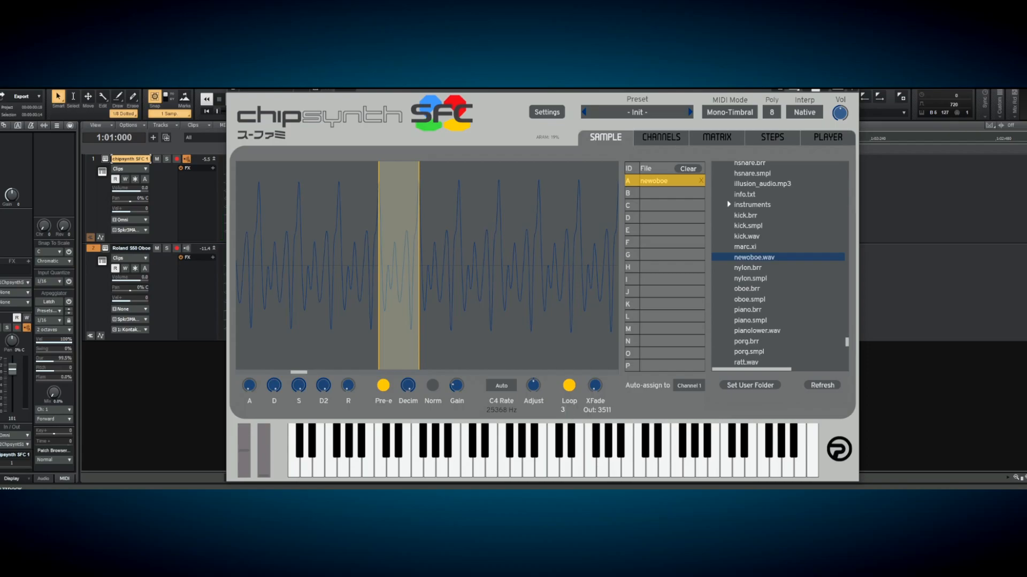
click(591, 413)
click(601, 478)
click(570, 413)
text(3414)
key(Return)
click(590, 473)
click(627, 470)
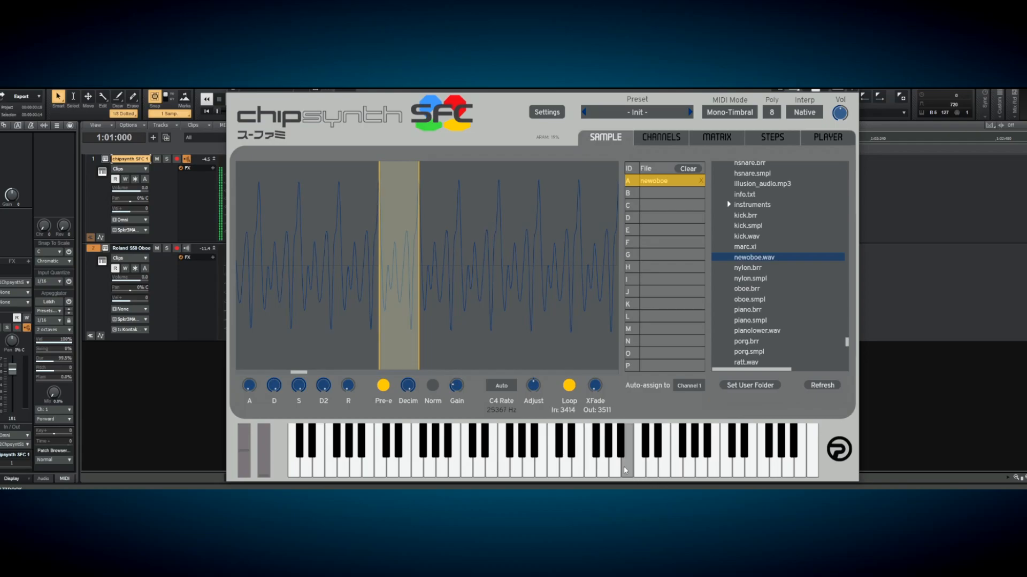
click(641, 468)
Set the sample's loop in point to 3415 and audition the loop across the upper keys
click(564, 410)
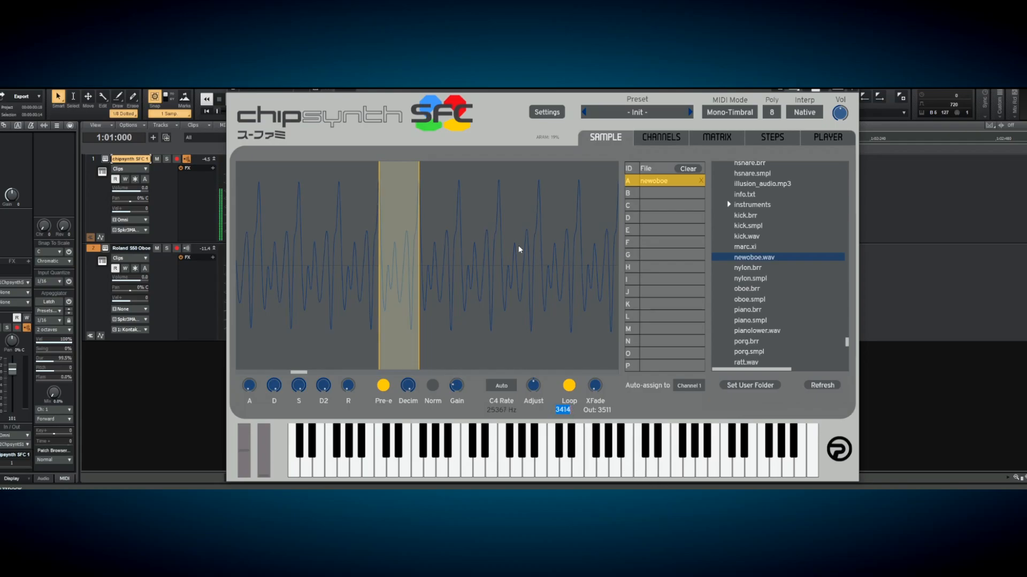
text(3415)
key(Return)
click(597, 466)
click(645, 454)
click(664, 460)
scroll(498, 312, down, 5)
scroll(496, 310, down, 1)
scroll(490, 308, up, 2)
scroll(490, 308, down, 1)
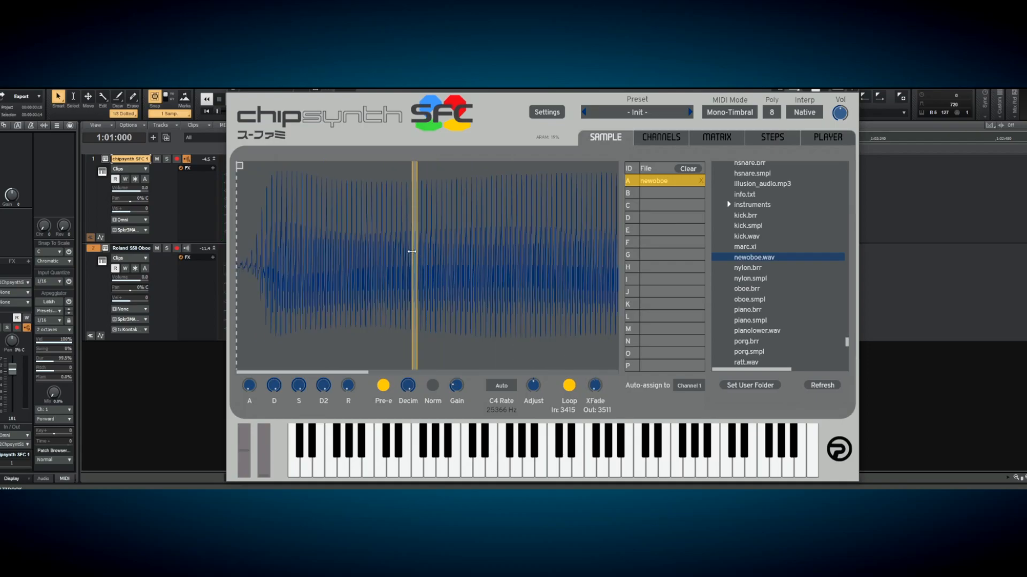
click(625, 464)
click(674, 464)
click(688, 464)
Try moving the loop region into the sample's attack, from 464 to 560, and audition it on several keys
scroll(412, 245, up, 3)
drag(459, 275, 431, 300)
scroll(444, 300, down, 2)
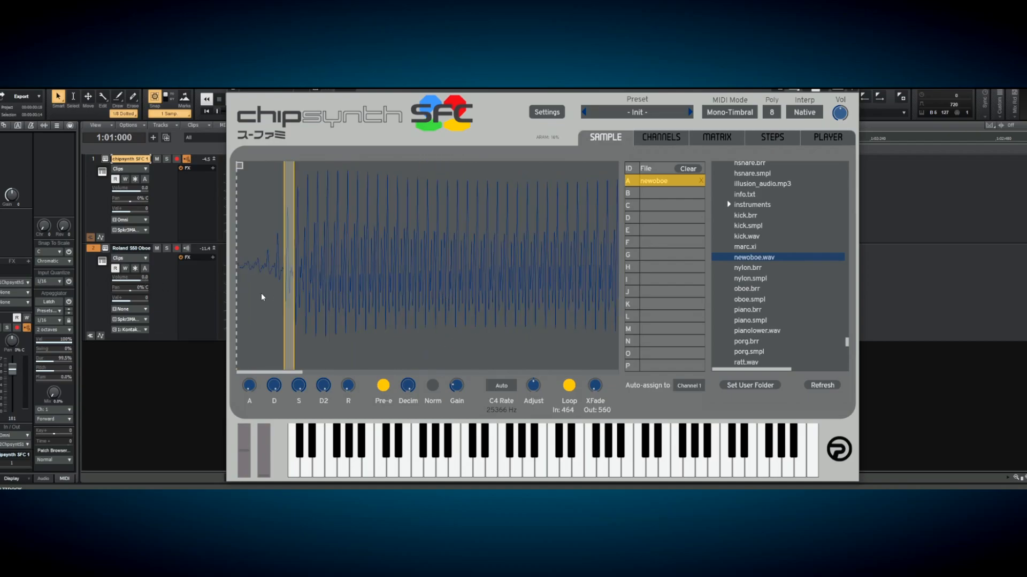
click(652, 470)
click(665, 471)
click(701, 472)
click(543, 469)
Move the loop region just past the attack, to 1168 through 1264, and examine it against the whole waveform
drag(288, 263, 362, 254)
scroll(456, 272, down, 4)
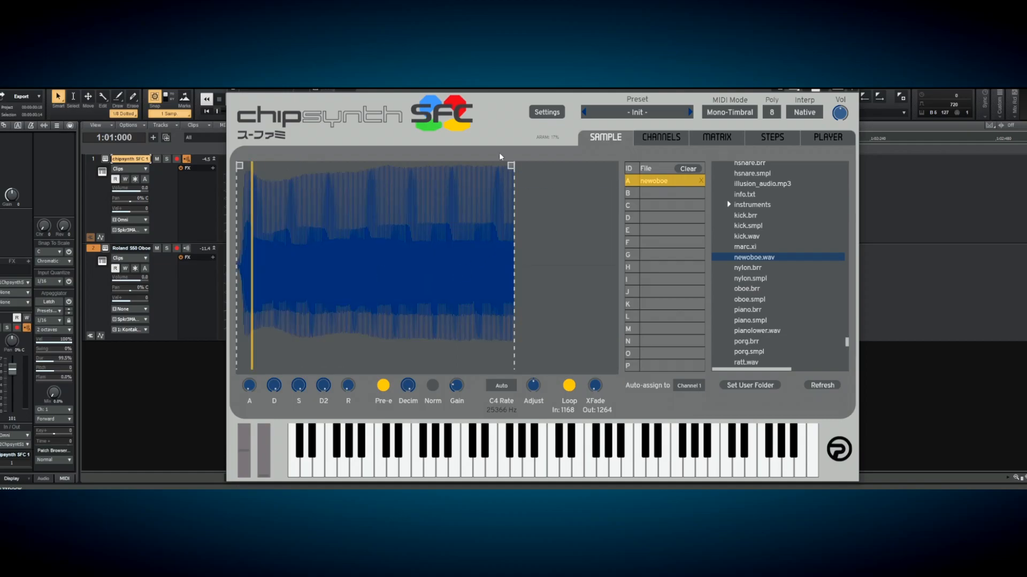
scroll(353, 278, up, 6)
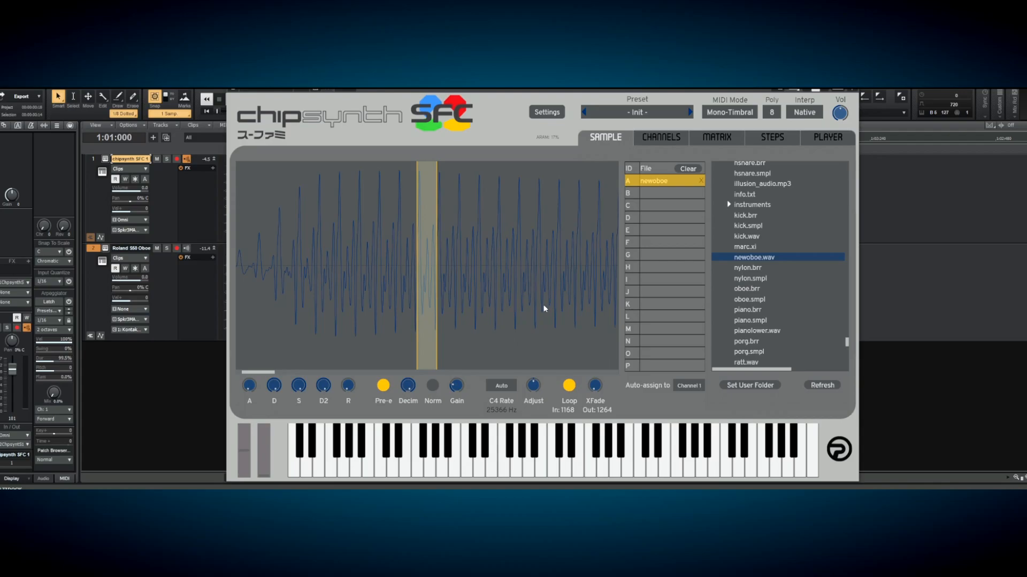
mouse_move(411, 386)
scroll(452, 313, down, 3)
scroll(452, 313, up, 3)
scroll(452, 313, down, 4)
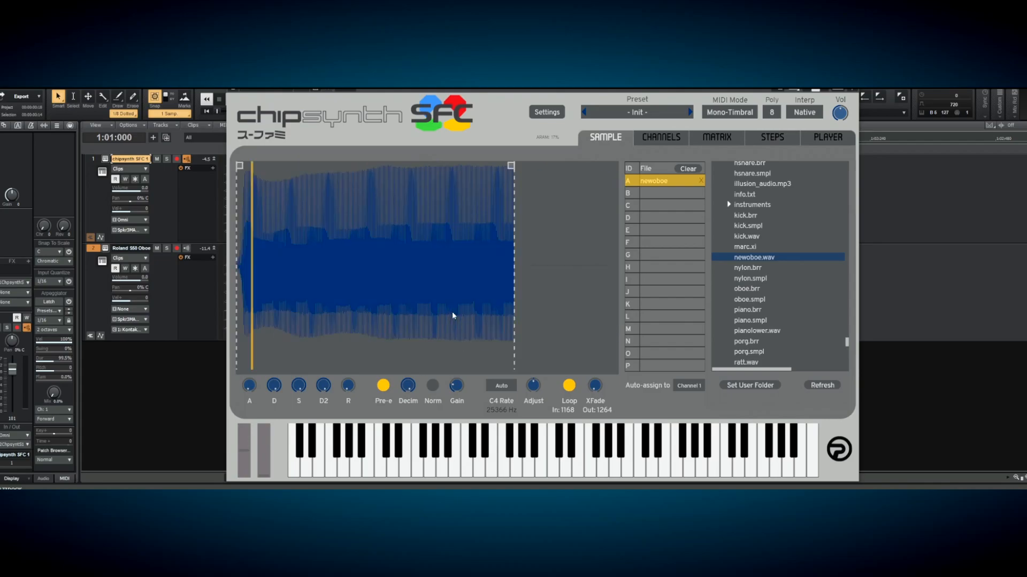
mouse_move(511, 166)
mouse_down()
mouse_move(407, 165)
mouse_move(512, 166)
mouse_up()
scroll(403, 261, up, 6)
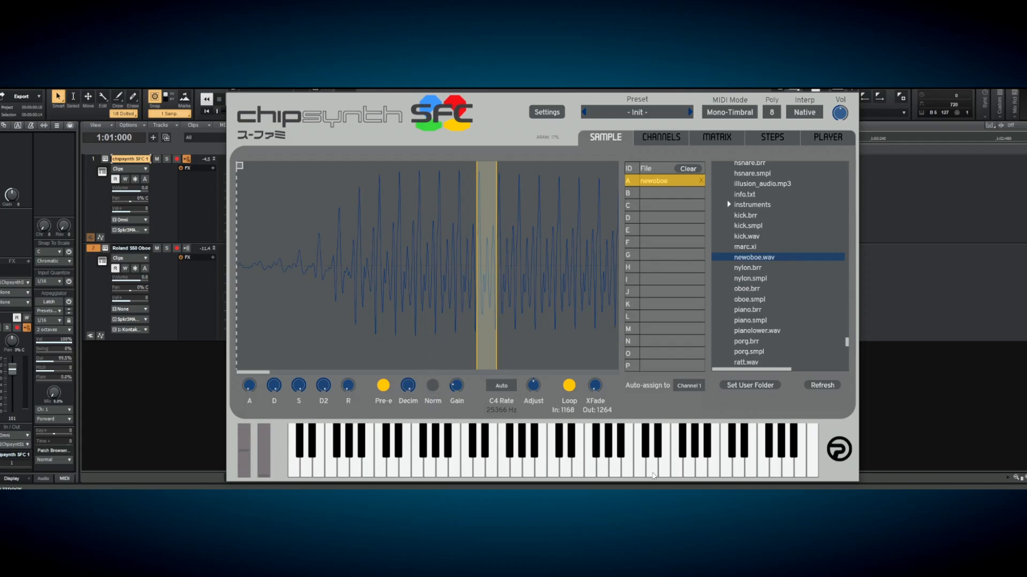
Audition the looped sample across the upper keys, set its decimation to 50, and audition it again
mouse_move(620, 482)
mouse_down()
mouse_move(605, 478)
mouse_move(604, 488)
mouse_move(578, 471)
mouse_move(788, 470)
mouse_move(741, 471)
mouse_up()
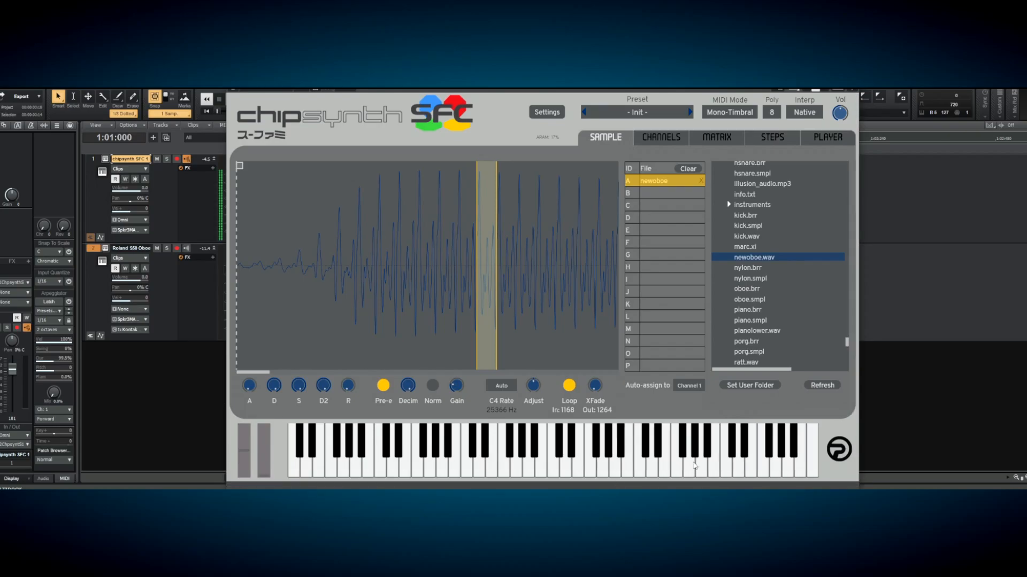
double_click(404, 392)
text(50)
key(Return)
mouse_move(801, 461)
mouse_down()
mouse_move(542, 465)
mouse_move(553, 474)
mouse_up()
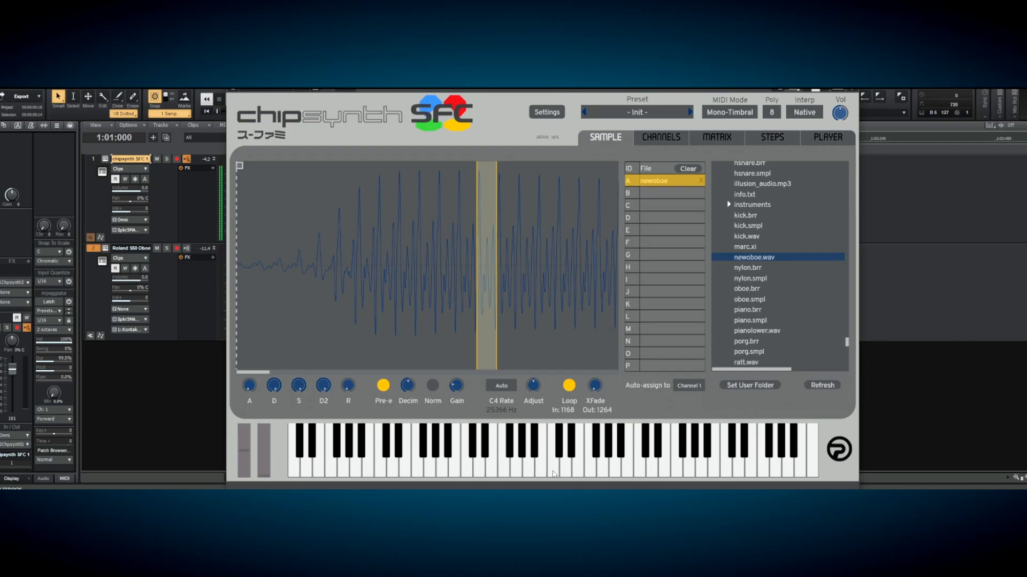
Open the ff5 folder in the SPC player and preview Lenna's Theme and Fate in Haze
click(835, 139)
scroll(433, 329, down, 5)
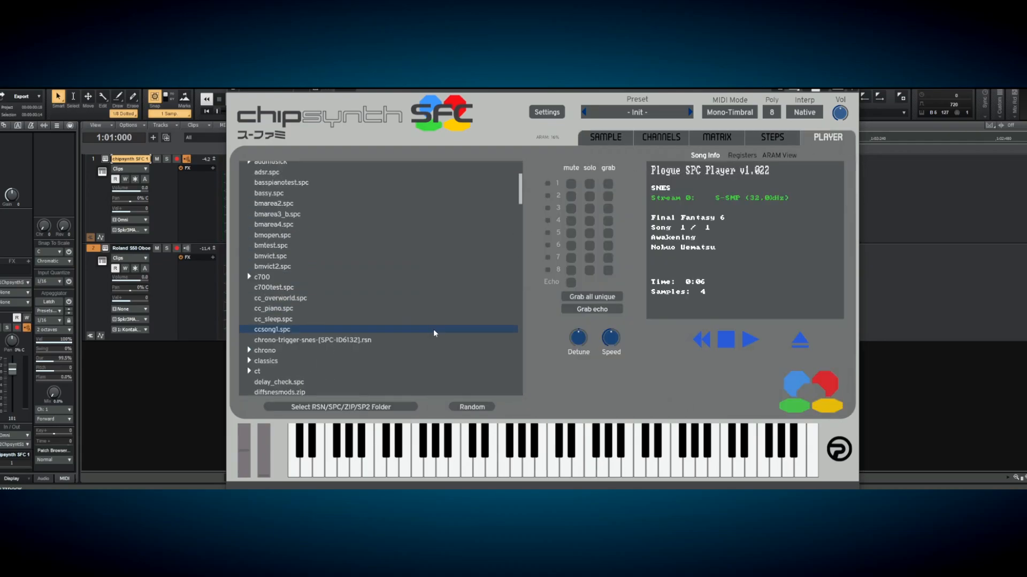
scroll(433, 335, down, 15)
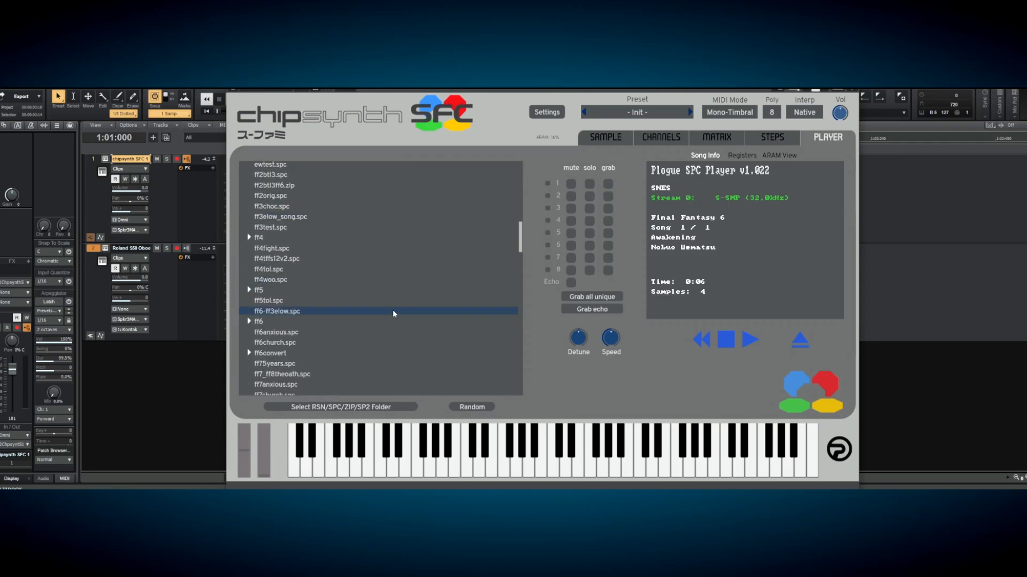
click(273, 289)
scroll(347, 319, down, 2)
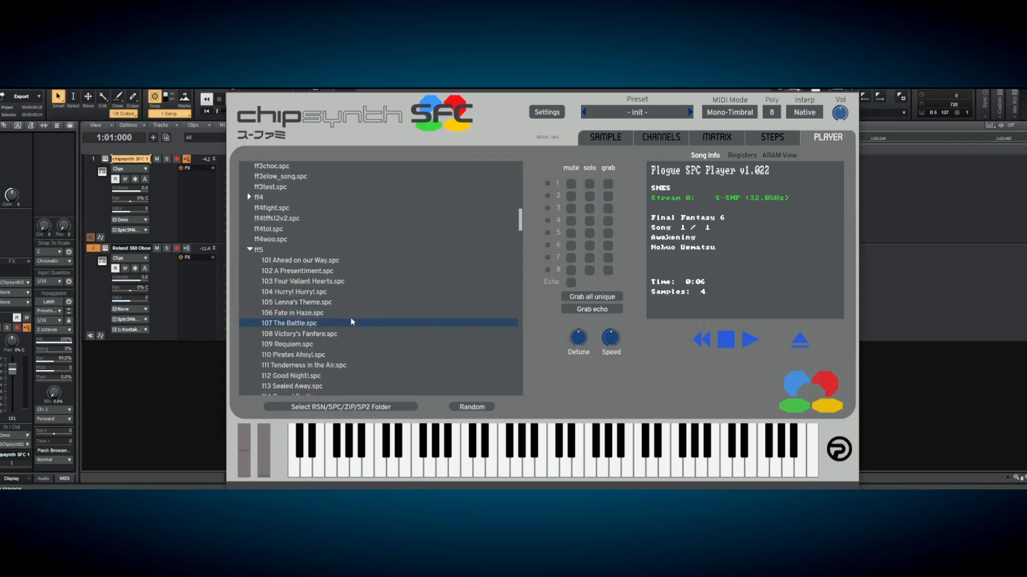
click(340, 305)
click(334, 313)
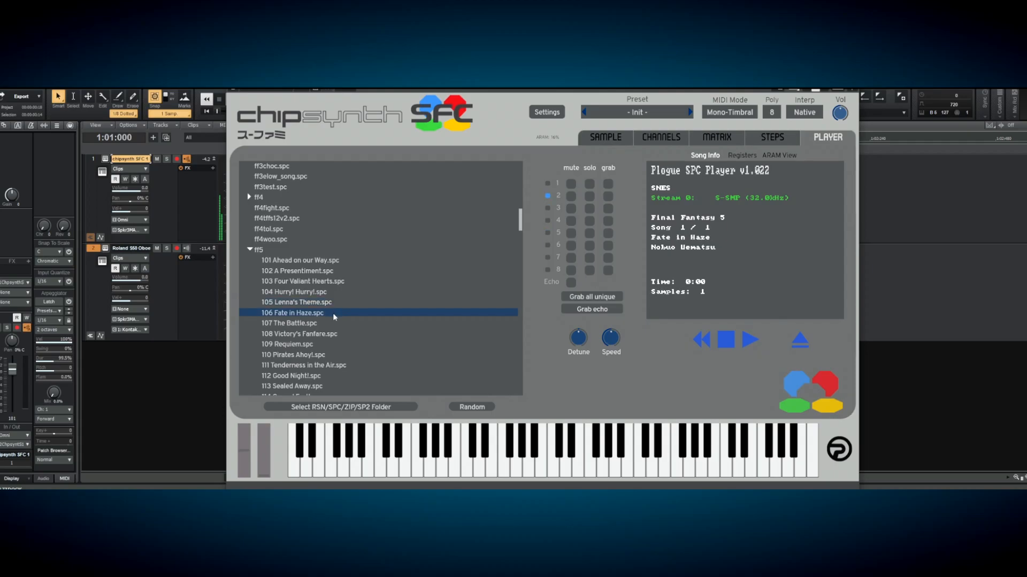
Preview the ff5 songs from The Battle through Good Night!, returning to Tenderness in the Air
click(331, 325)
click(331, 334)
click(330, 345)
click(330, 355)
click(330, 365)
click(328, 377)
click(336, 365)
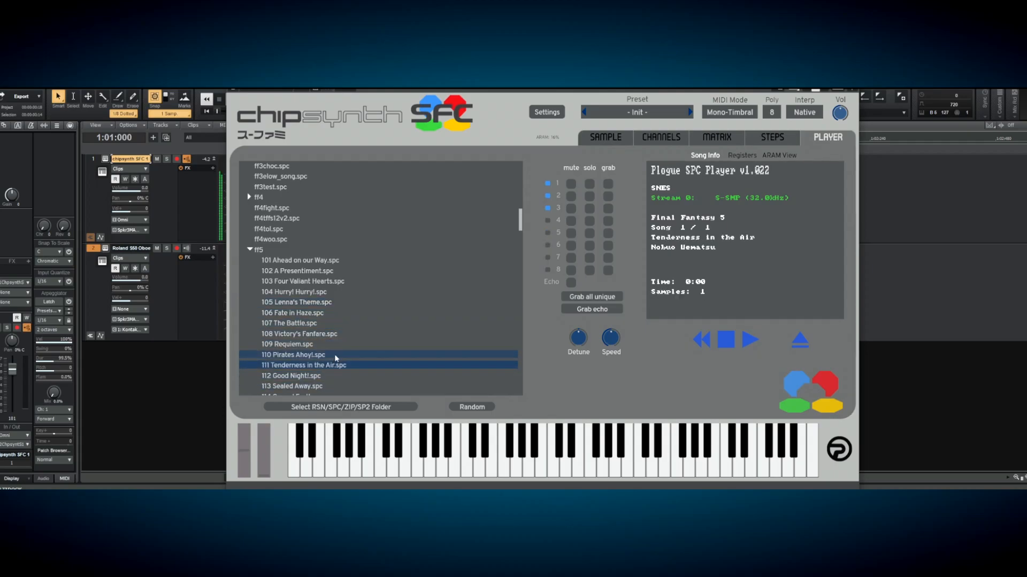
Play Pirates Ahoy! from the ff5 folder and play several upper keys along with it
scroll(337, 353, down, 1)
click(337, 342)
click(609, 467)
click(675, 466)
click(664, 468)
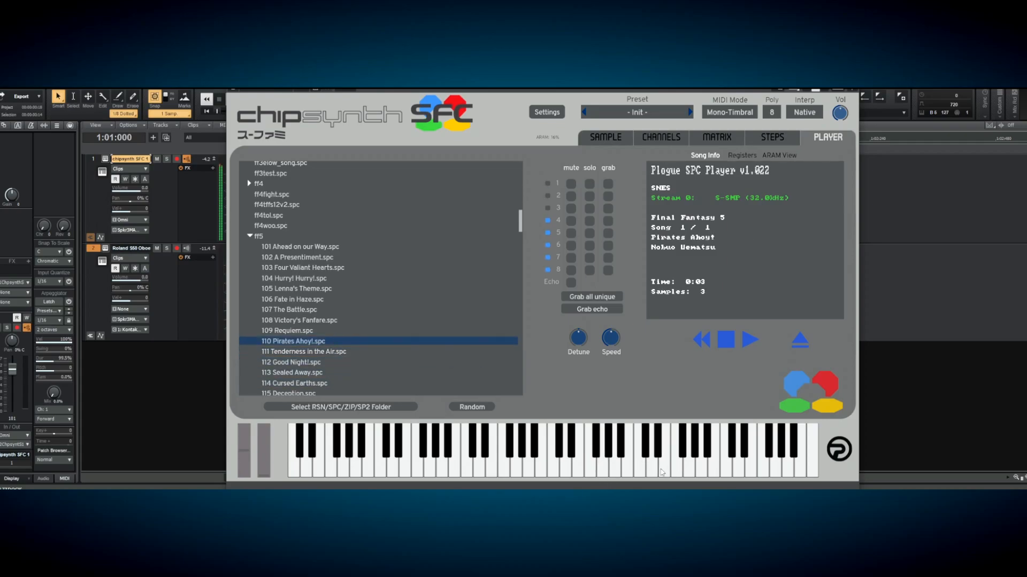
Play upper keys along with Pirates Ahoy! with voice 1 soloed and stop the song
click(650, 473)
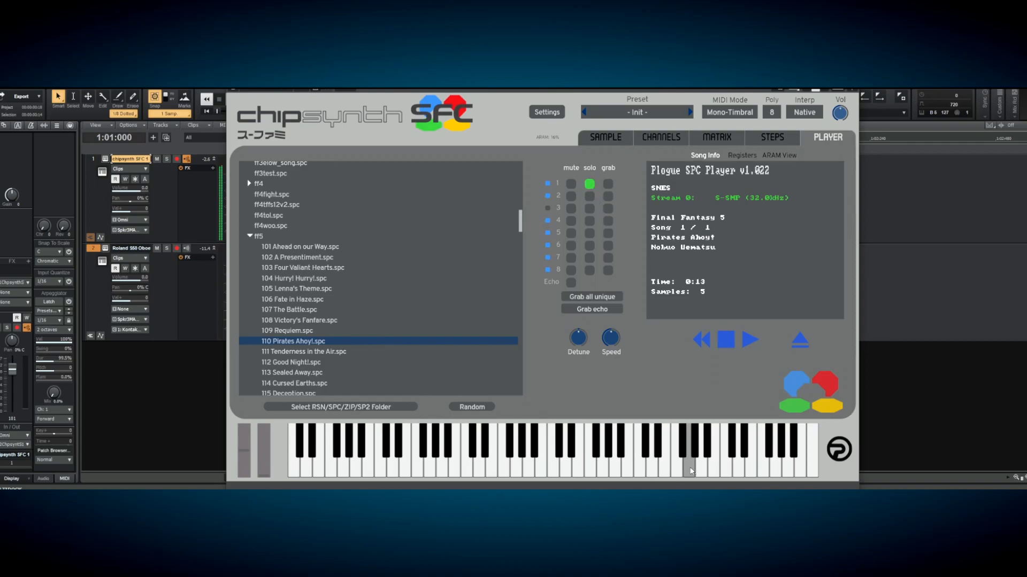
click(726, 340)
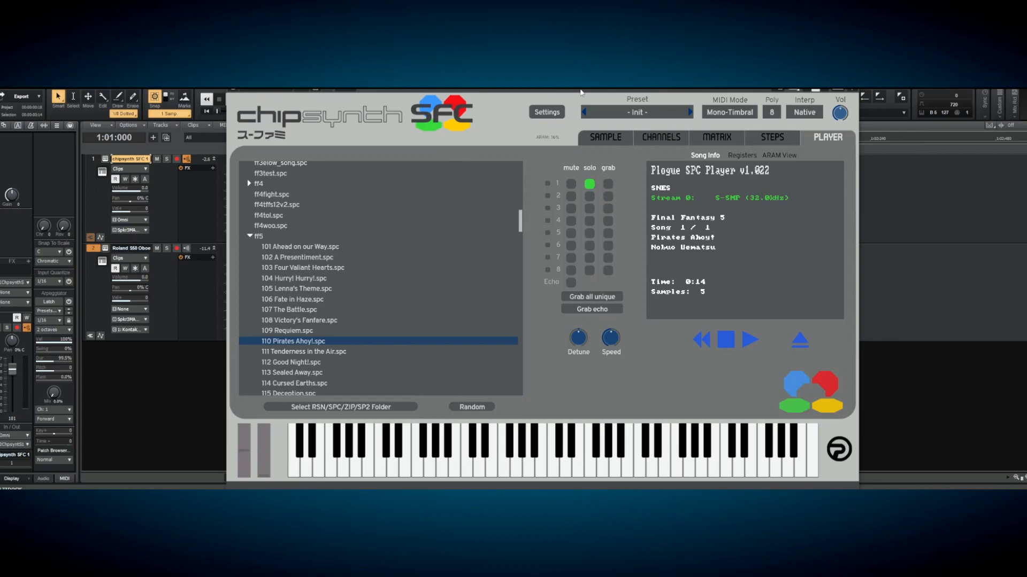
Clear the newoboe sample from the sample slots and dismiss the user folder selection without choosing a folder
click(602, 137)
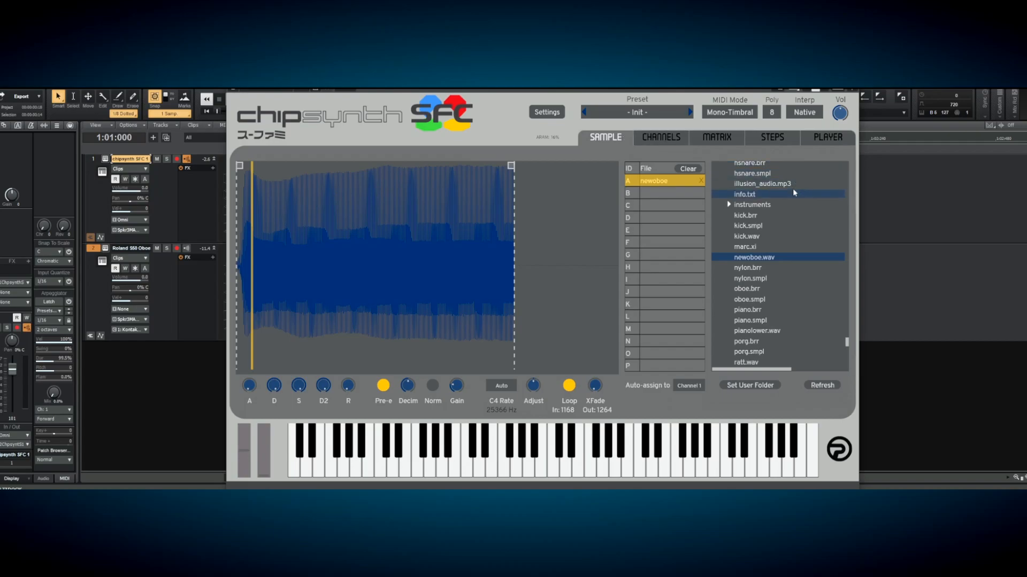
click(697, 170)
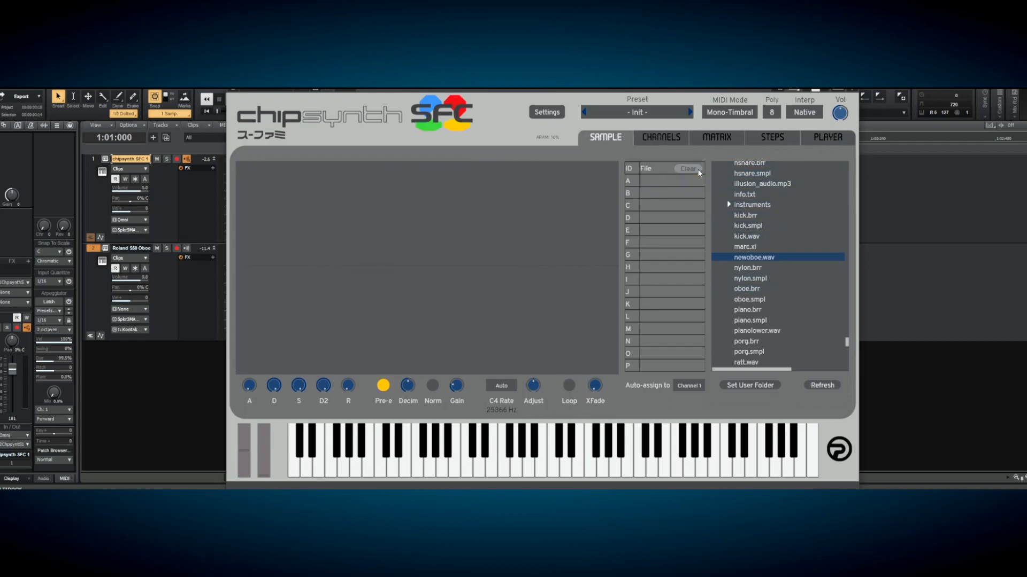
click(749, 381)
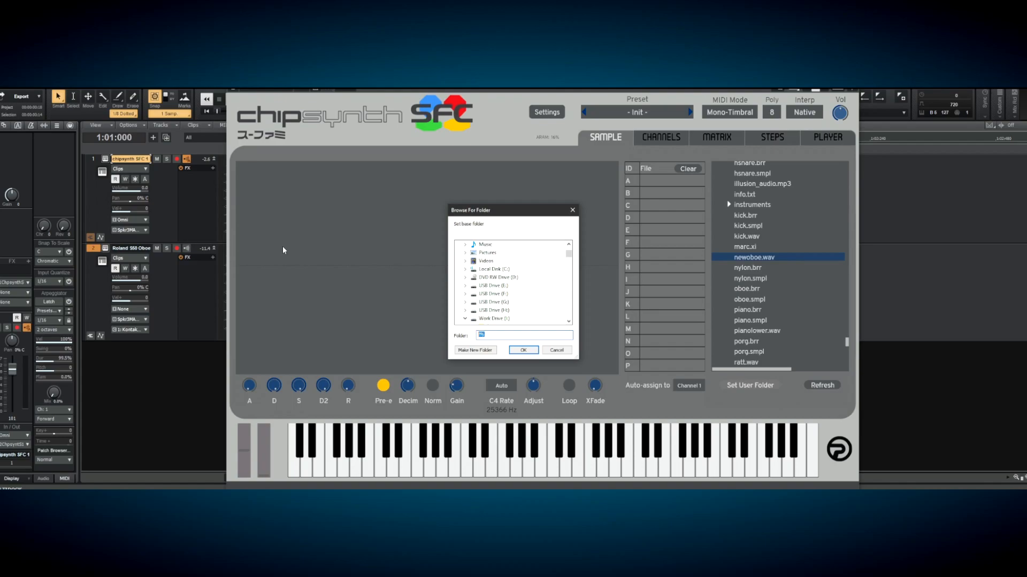
key(Escape)
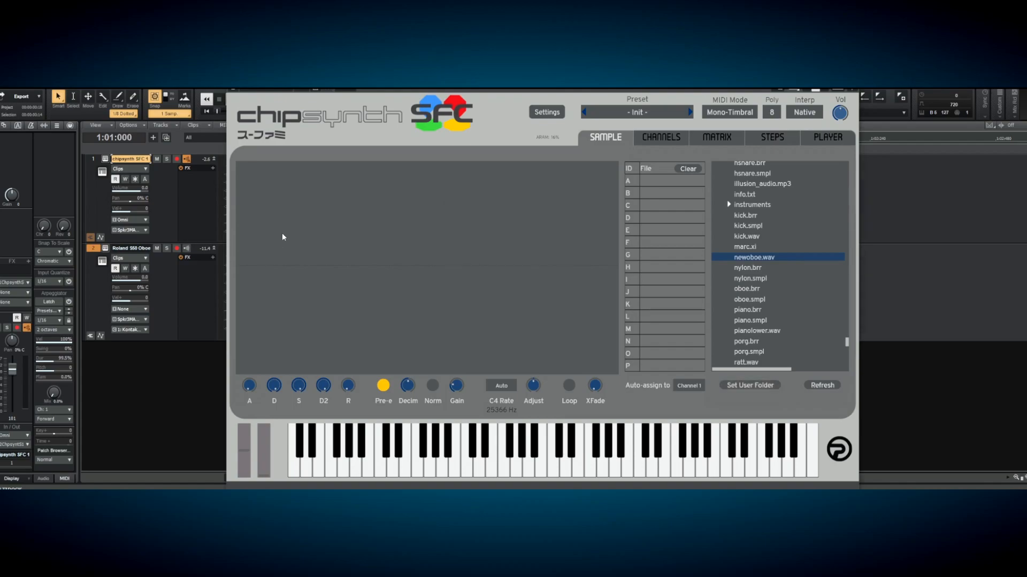
Load Marcato 2.wav from the factory Strings Bowed folder into sample slot A
scroll(748, 262, up, 1)
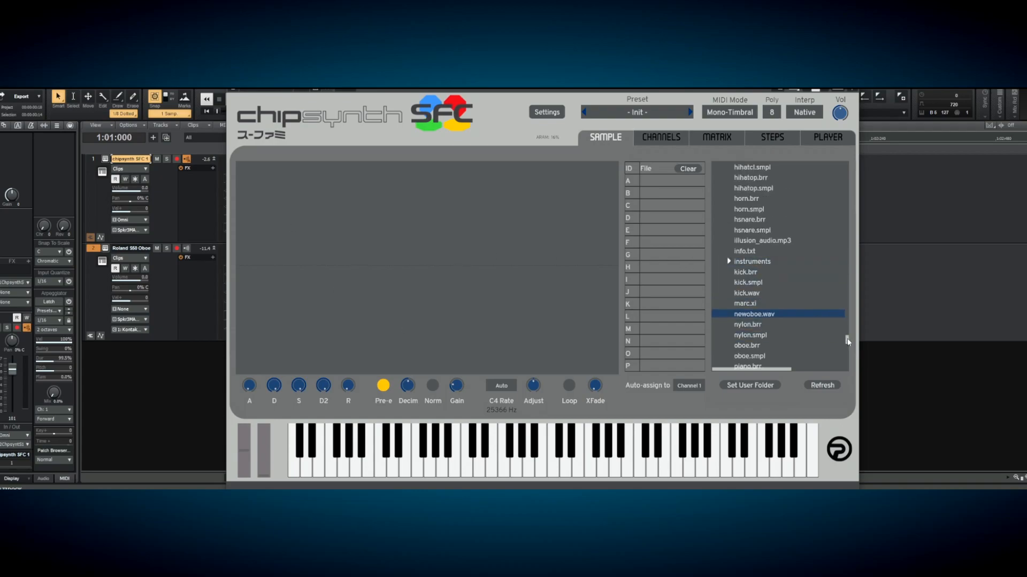
drag(847, 341, 869, 125)
click(792, 181)
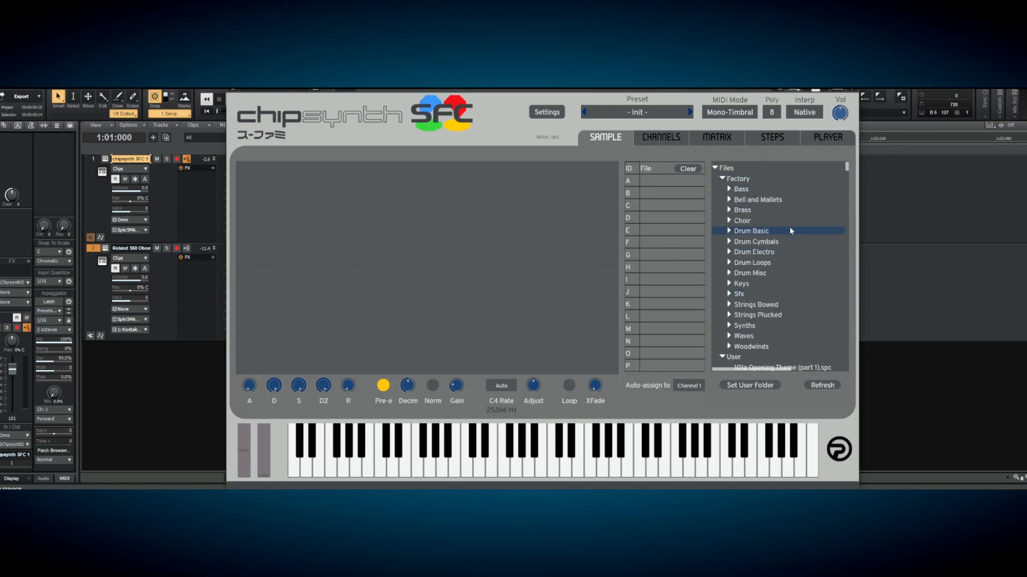
click(770, 304)
scroll(774, 308, down, 2)
scroll(794, 257, down, 4)
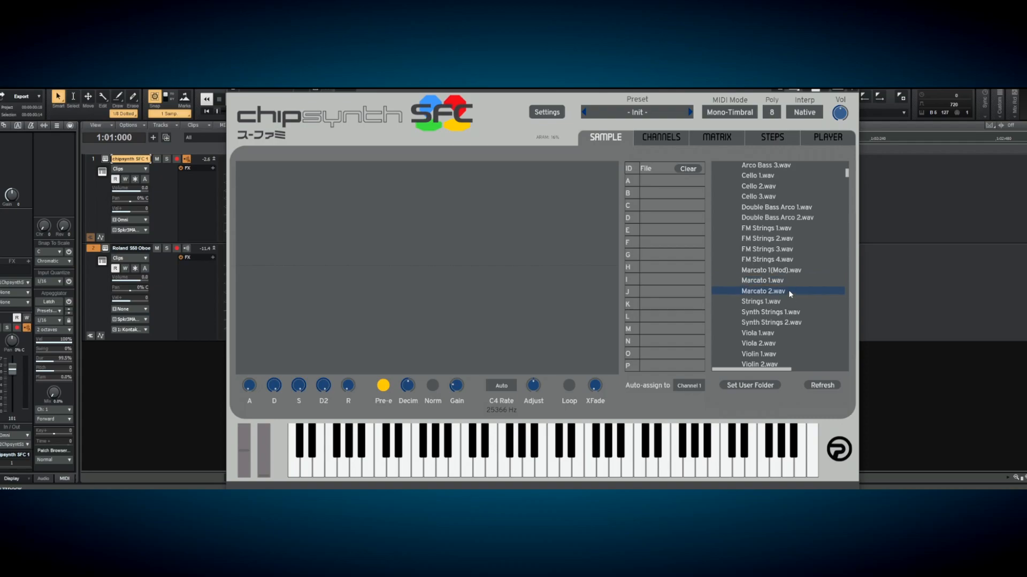
drag(788, 290, 675, 191)
Audition the unlooped Marcato 2 sample across the middle and upper keys and inspect its waveform up close
click(593, 455)
click(627, 465)
click(651, 472)
click(633, 468)
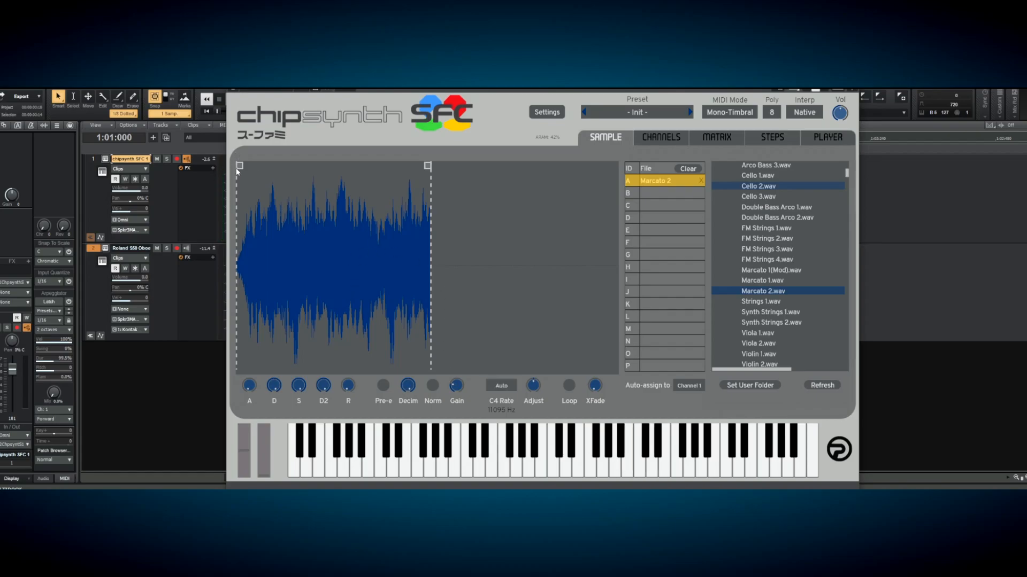
click(687, 465)
click(685, 471)
click(568, 475)
drag(472, 456, 640, 463)
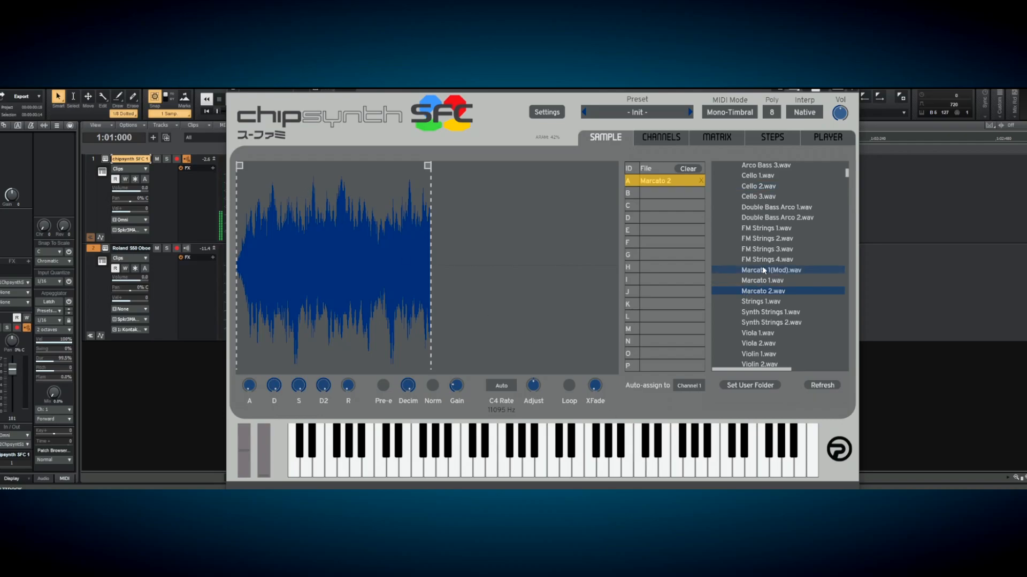
drag(427, 166, 234, 170)
scroll(299, 274, up, 1)
scroll(300, 274, down, 1)
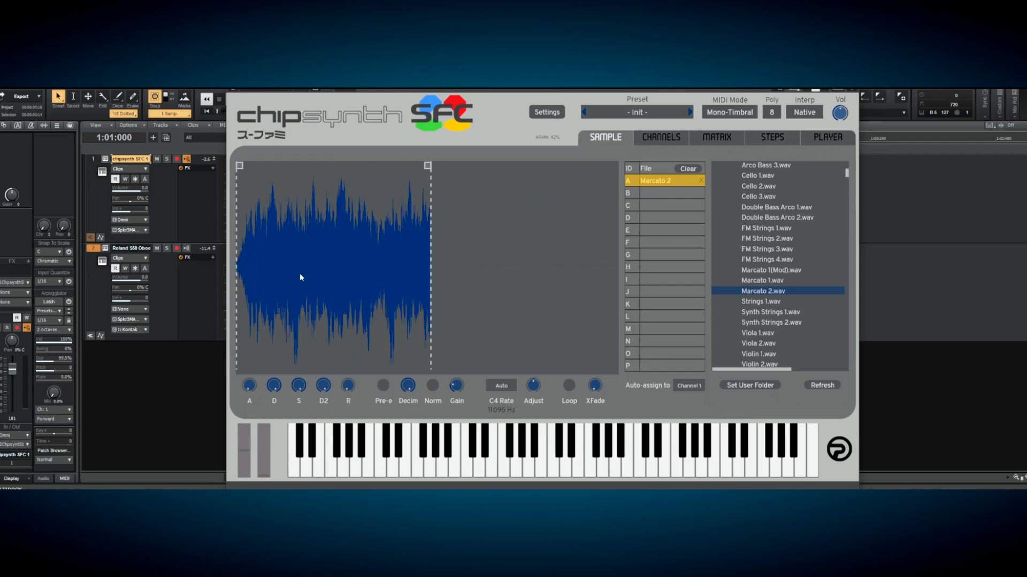
scroll(300, 274, up, 1)
click(675, 470)
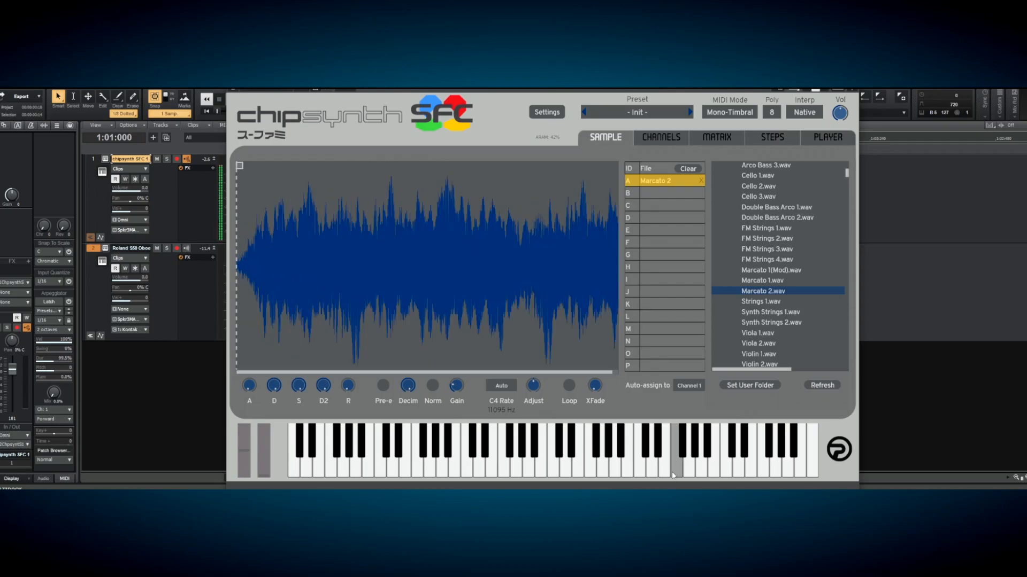
Adjust the decimation of the Marcato 2 sample and audition it on the upper keys
drag(456, 386, 404, 415)
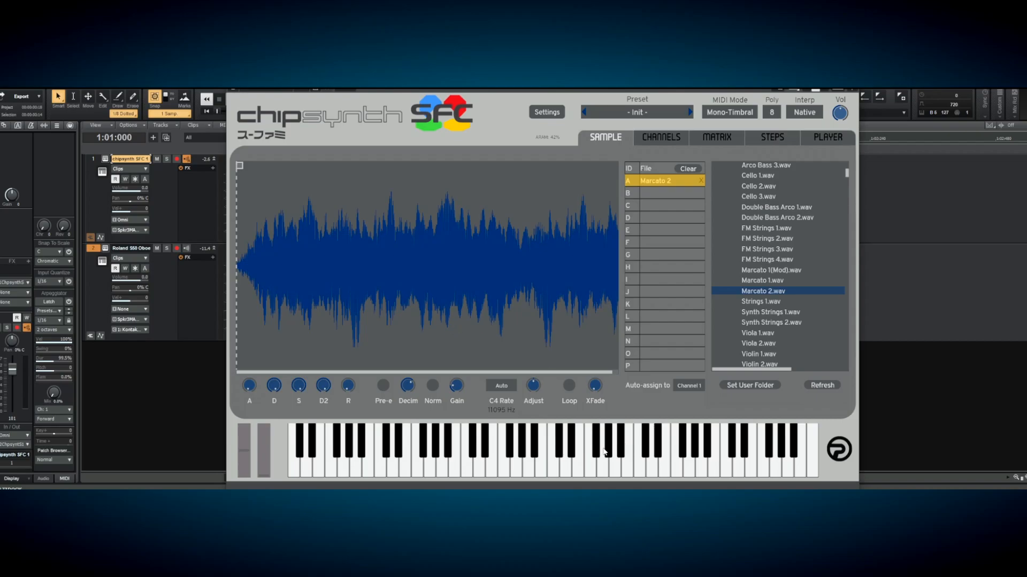
drag(608, 470, 640, 472)
drag(409, 386, 410, 390)
mouse_move(604, 471)
mouse_down()
mouse_move(661, 470)
mouse_move(640, 473)
mouse_up()
Enable looping on Marcato 2 and set the loop region from 4784 to 10624
click(570, 386)
drag(273, 208, 362, 261)
scroll(362, 261, up, 3)
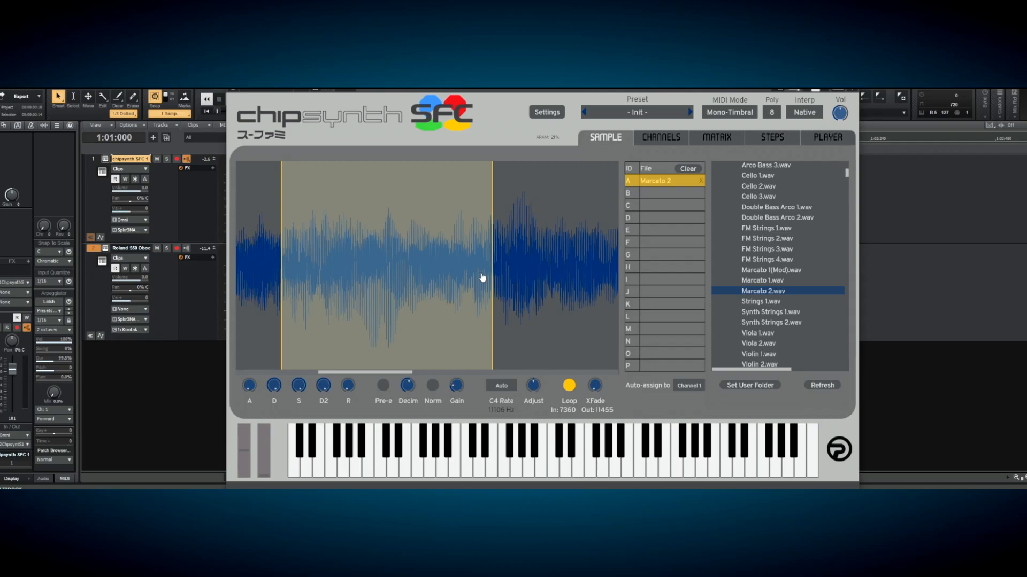
drag(493, 269, 452, 284)
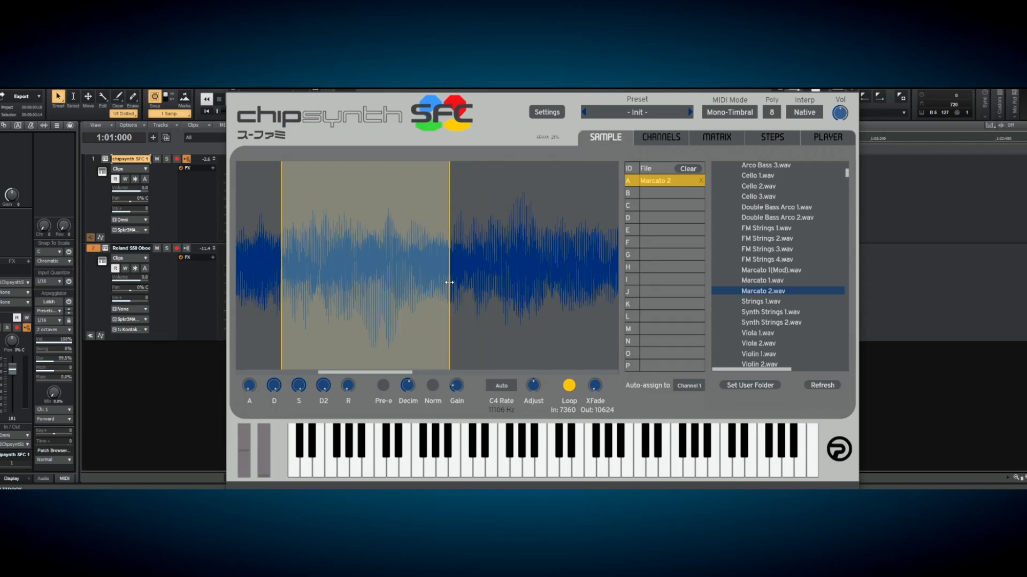
scroll(394, 286, down, 2)
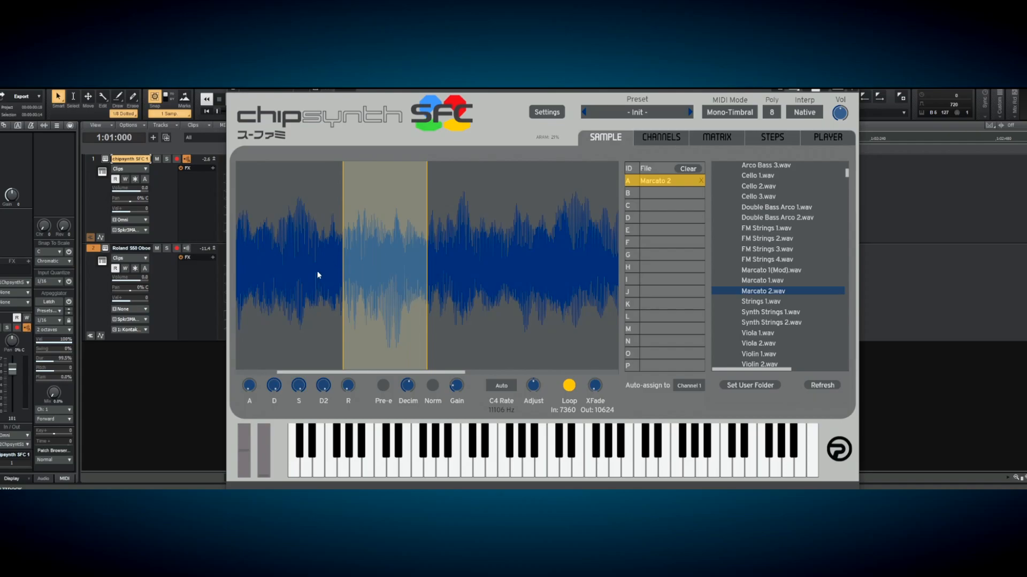
drag(280, 373, 224, 372)
drag(426, 285, 359, 286)
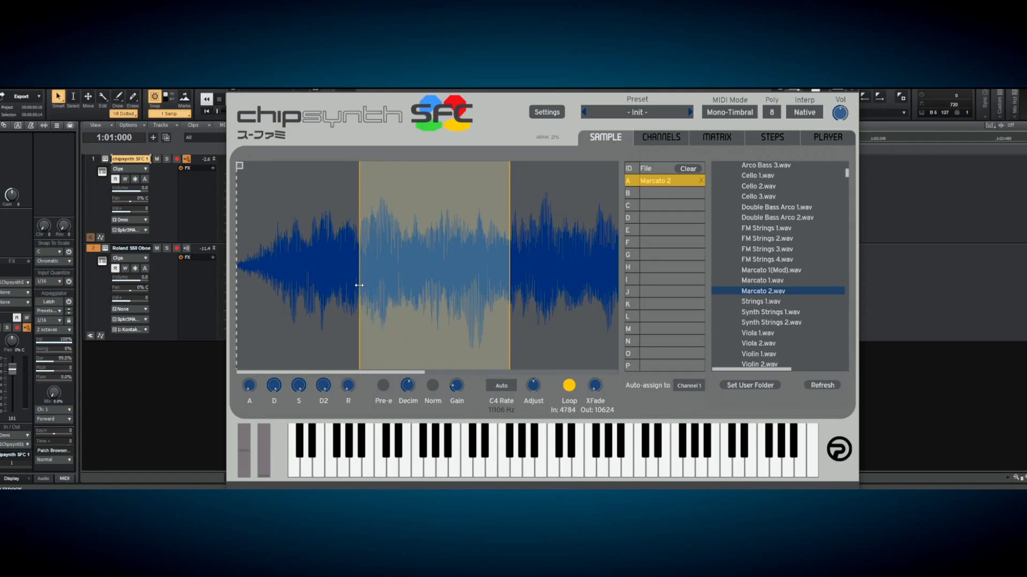
Audition the looped Marcato 2 sample across the middle and upper keys
click(582, 470)
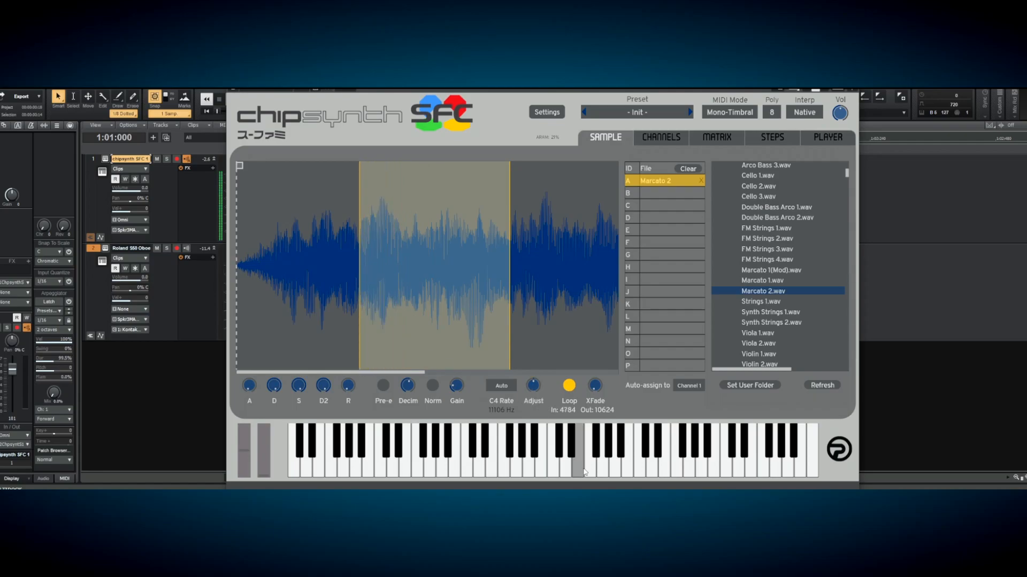
click(672, 476)
click(632, 478)
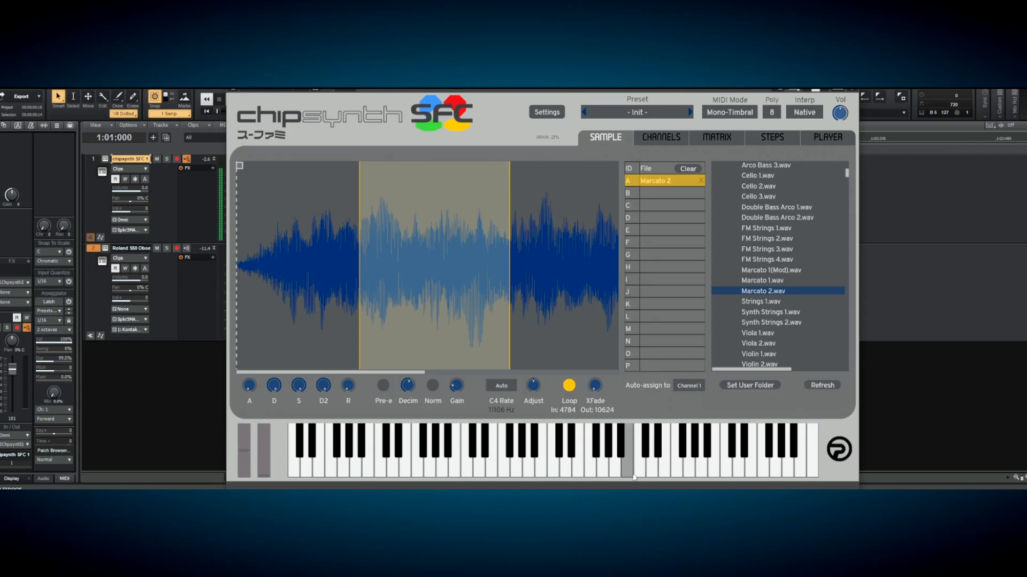
click(548, 474)
drag(548, 474, 632, 478)
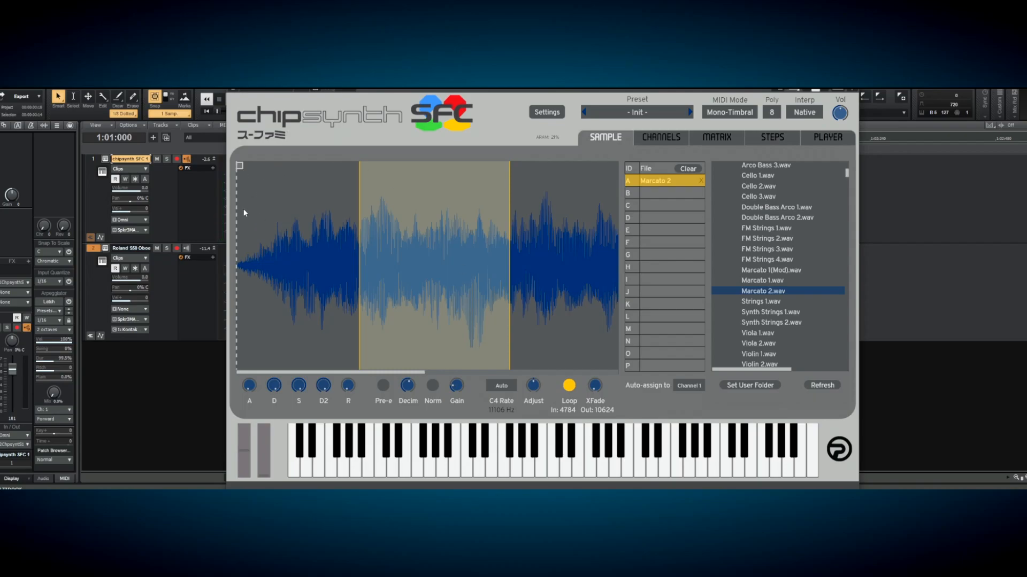
Move the start marker of Marcato 2 to the beginning of the loop and audition the sample
drag(243, 167, 360, 170)
drag(587, 474, 541, 473)
click(626, 476)
drag(625, 476, 675, 474)
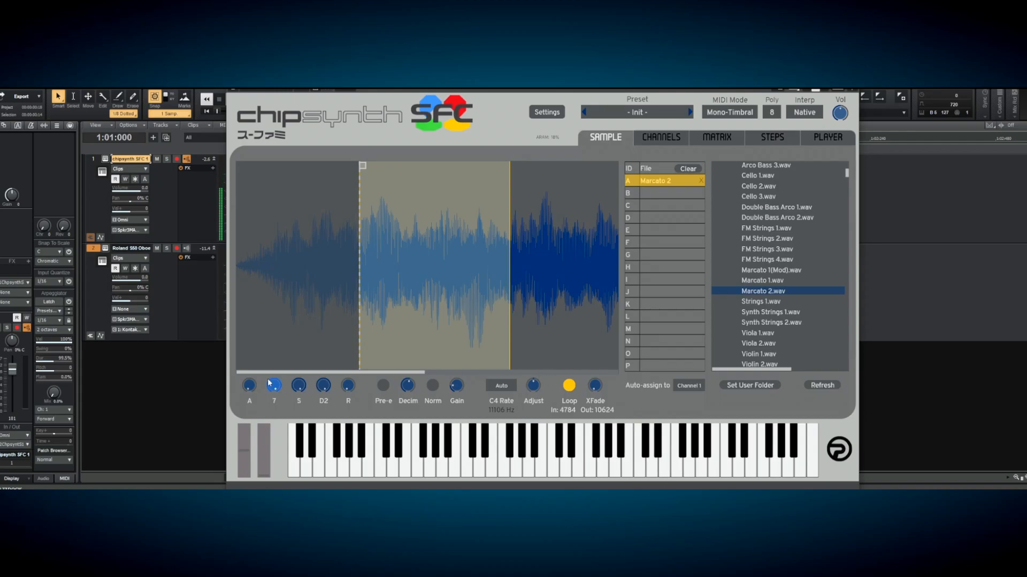
Set the attack of Marcato 2 to 5 and audition it on the upper keys
mouse_move(253, 385)
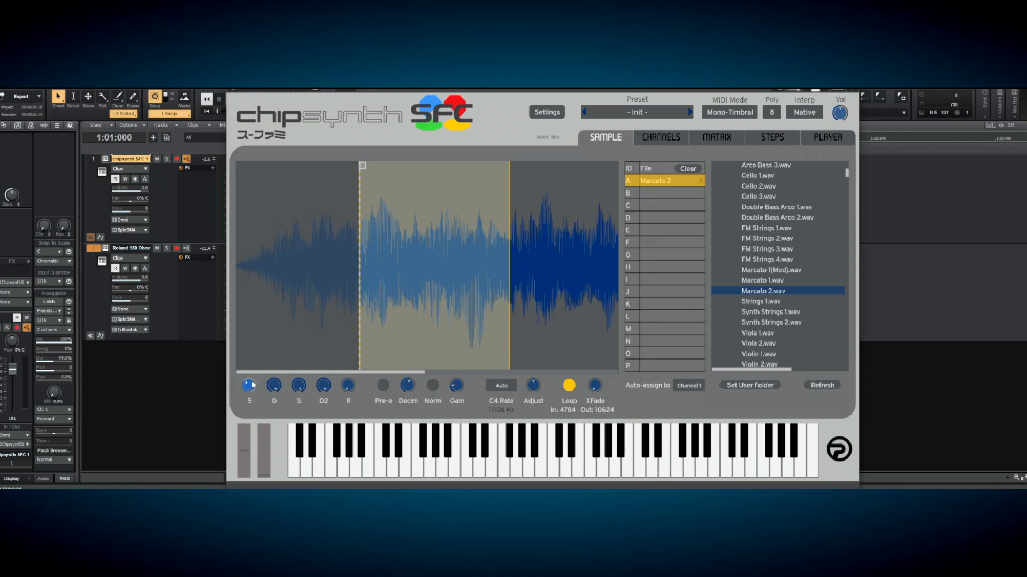
mouse_move(652, 470)
mouse_down()
mouse_move(605, 473)
mouse_move(687, 469)
mouse_up()
click(633, 469)
Extend the Marcato 2 loop end to 12048 and add a crossfade to the loop
drag(510, 258, 546, 254)
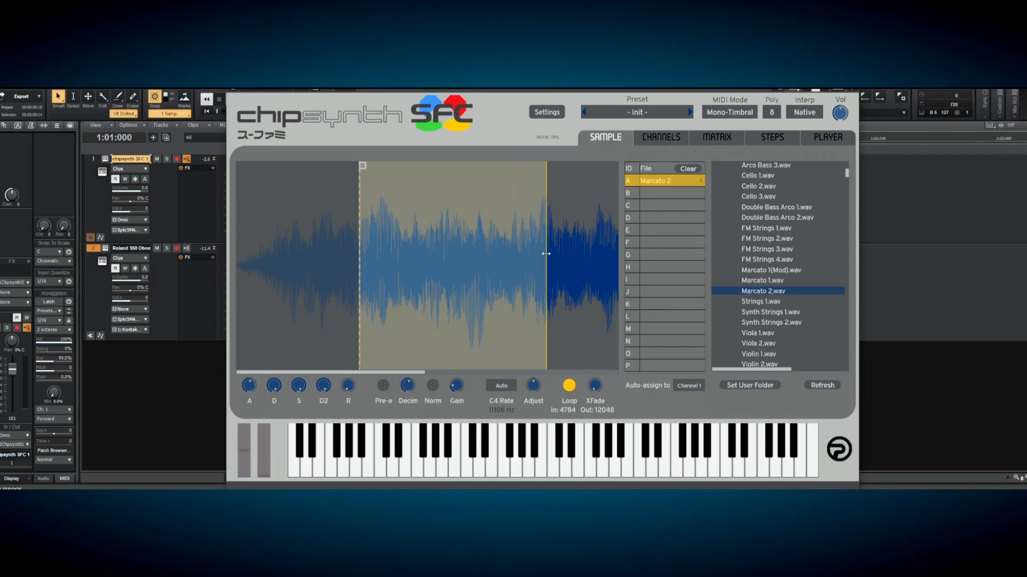
click(629, 472)
mouse_move(598, 387)
scroll(599, 388, up, 2)
Move the Marcato 2 start marker slightly before the loop start and audition the sample
mouse_move(362, 168)
mouse_down()
mouse_move(316, 171)
mouse_move(341, 174)
mouse_up()
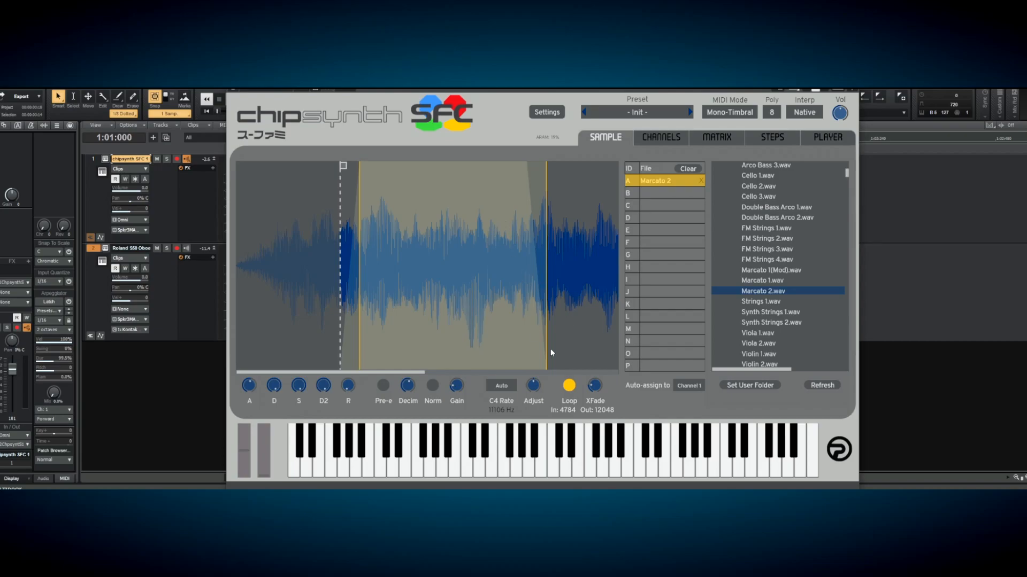
click(674, 473)
drag(675, 475, 593, 489)
Clear the Marcato 2 sample and load Crash Cymbal 1.wav from the factory Drum Cymbals folder into slot A
scroll(768, 262, up, 5)
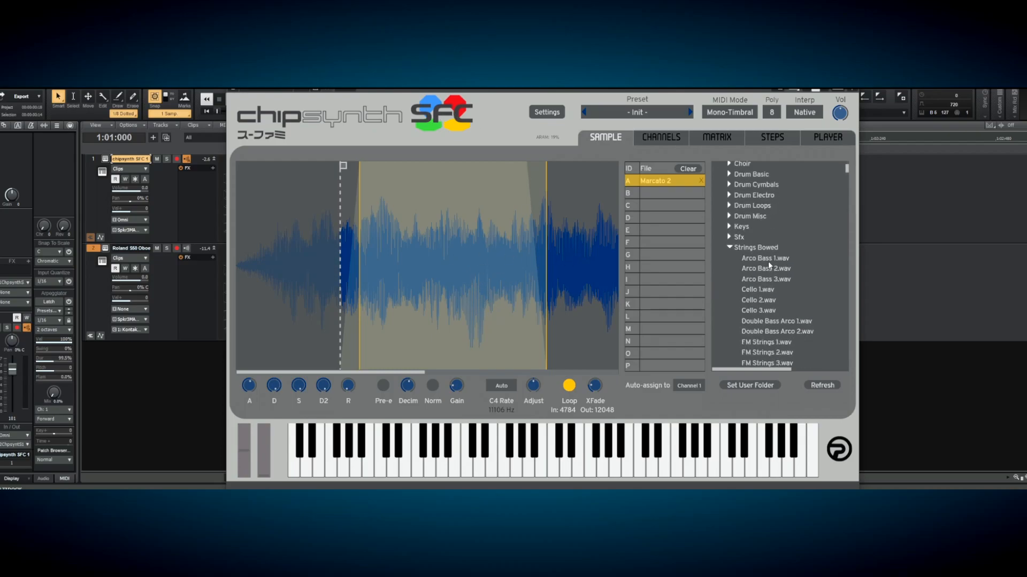
click(688, 169)
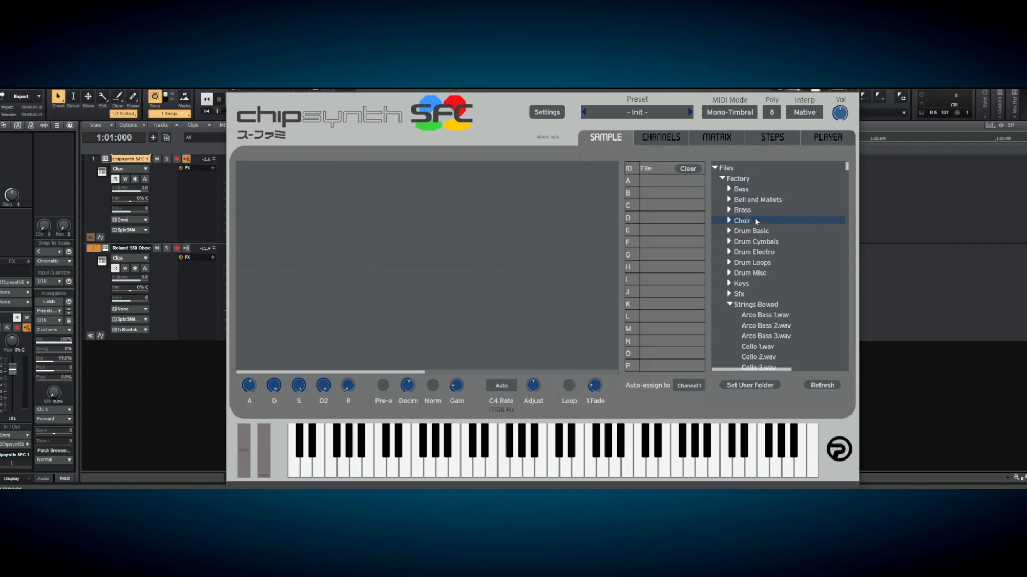
click(765, 242)
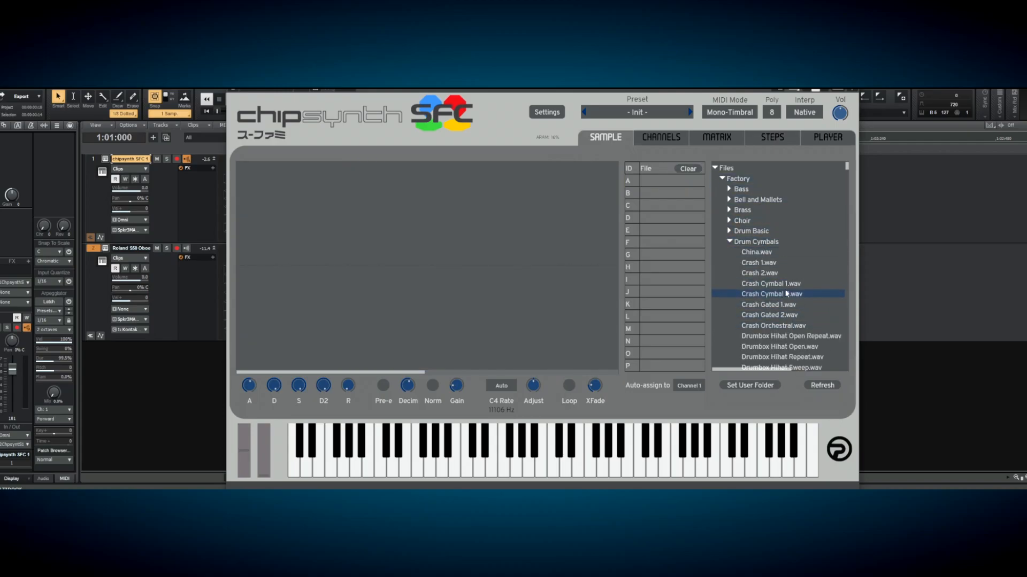
drag(789, 289, 666, 182)
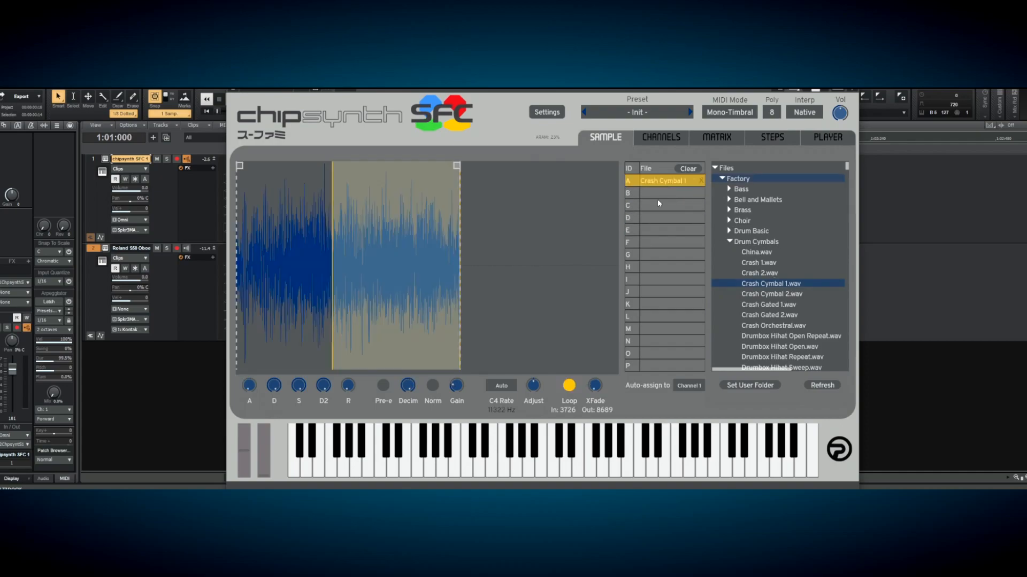
Audition the looped Crash Cymbal 1 sample on the middle and upper keys
click(566, 460)
click(643, 476)
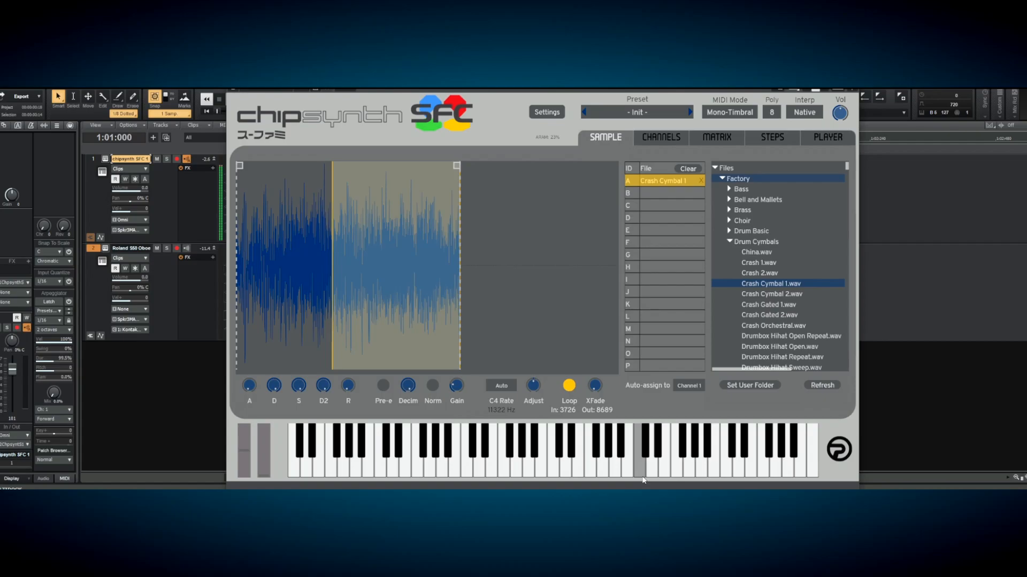
click(725, 469)
click(642, 466)
click(680, 470)
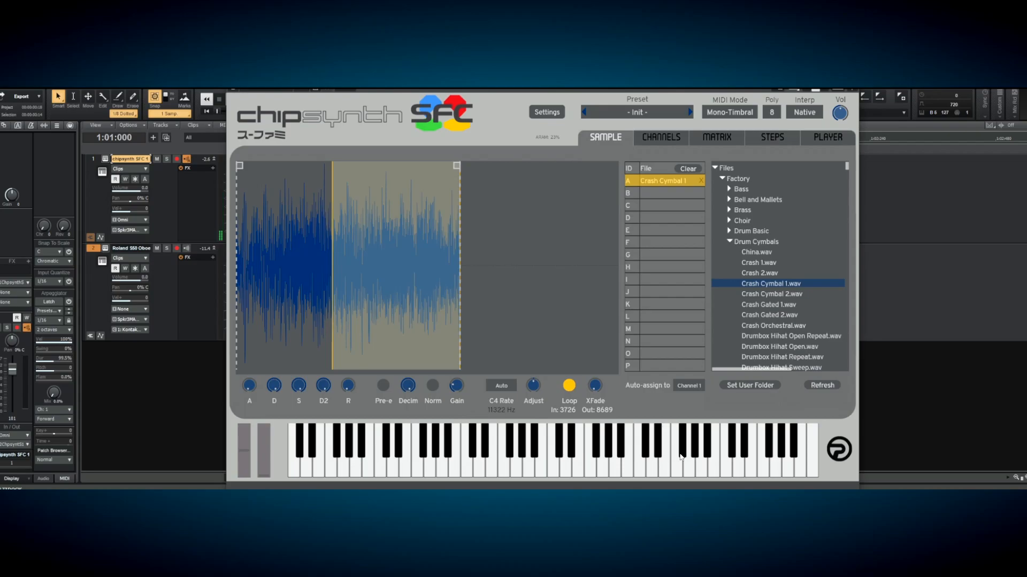
click(677, 475)
Turn off looping for Crash Cymbal 1 and audition it on the upper keys
click(569, 386)
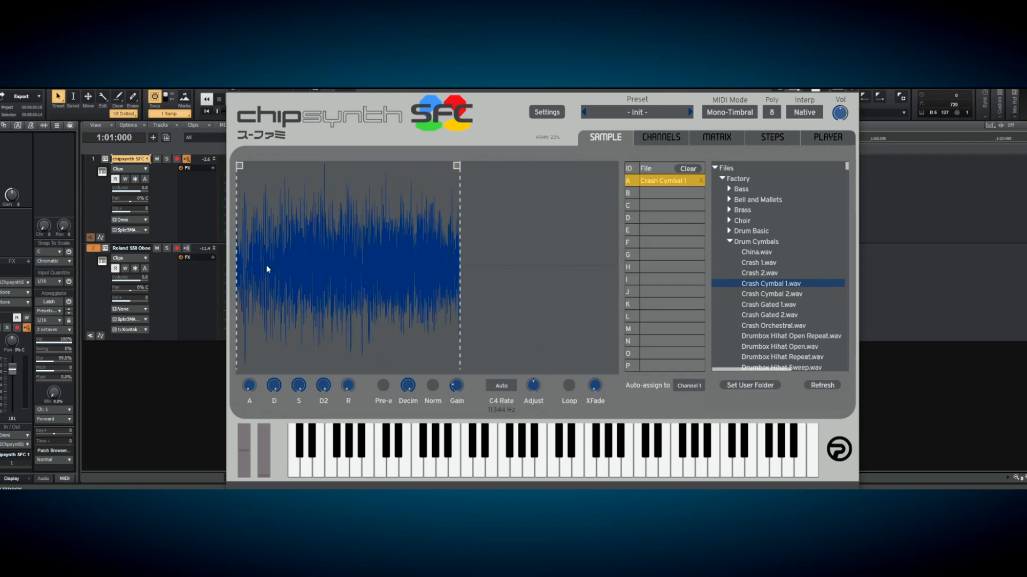
click(696, 470)
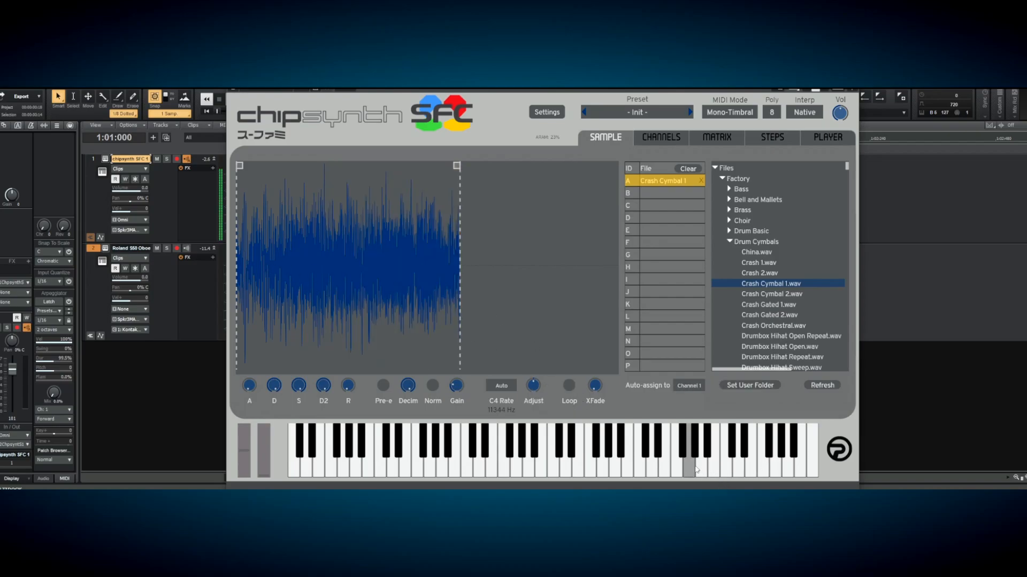
drag(682, 465, 677, 472)
click(676, 472)
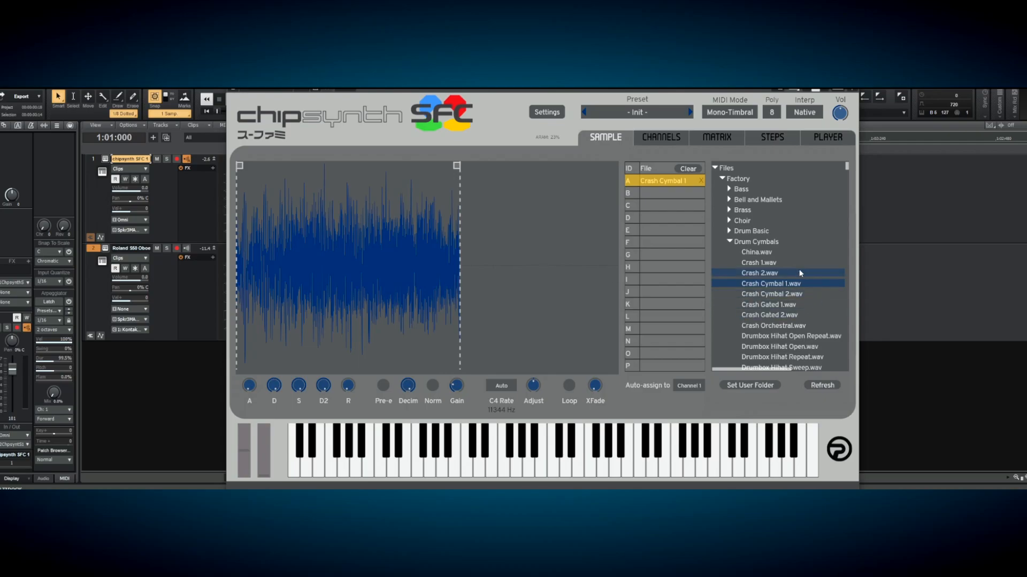
scroll(804, 261, down, 3)
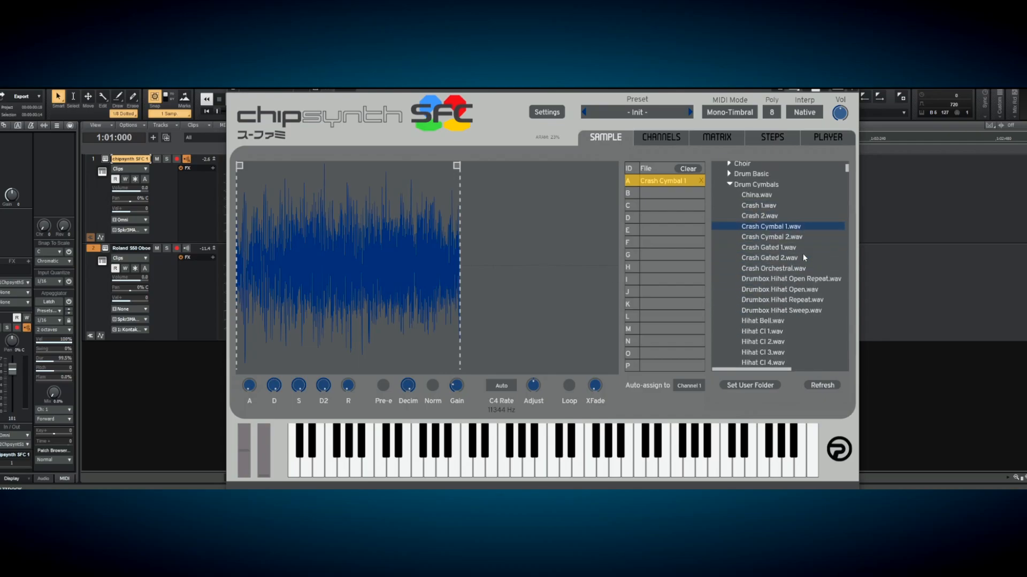
Switch to Adobe Audition, amplify the whole open cymbal sample and play it back
scroll(803, 256, down, 2)
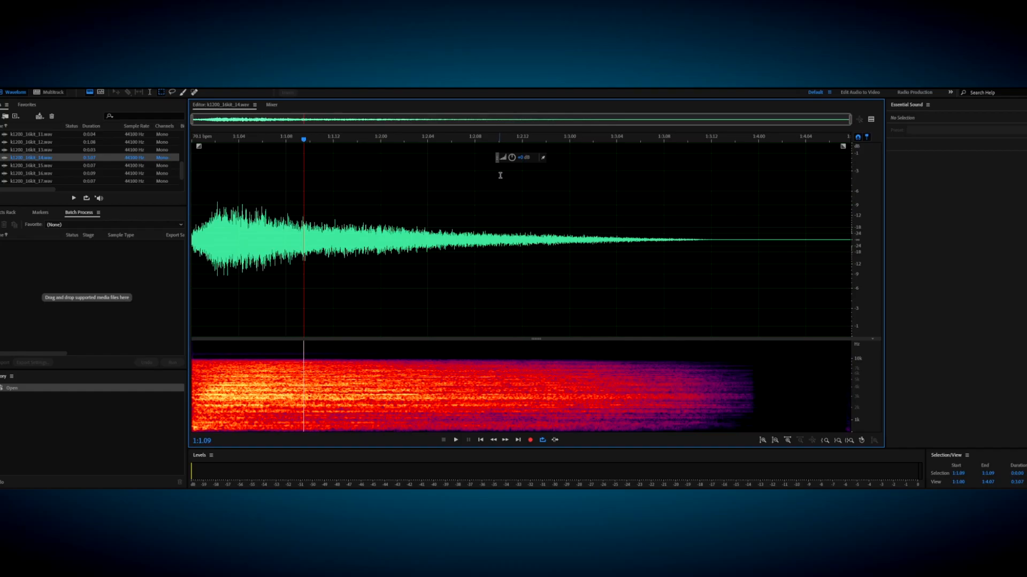
drag(511, 159, 521, 161)
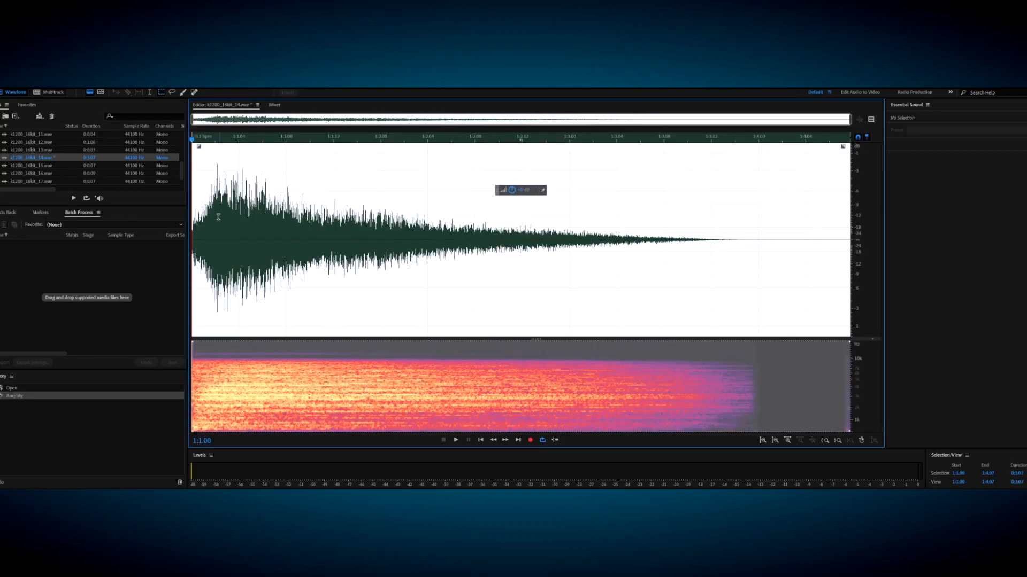
key(space)
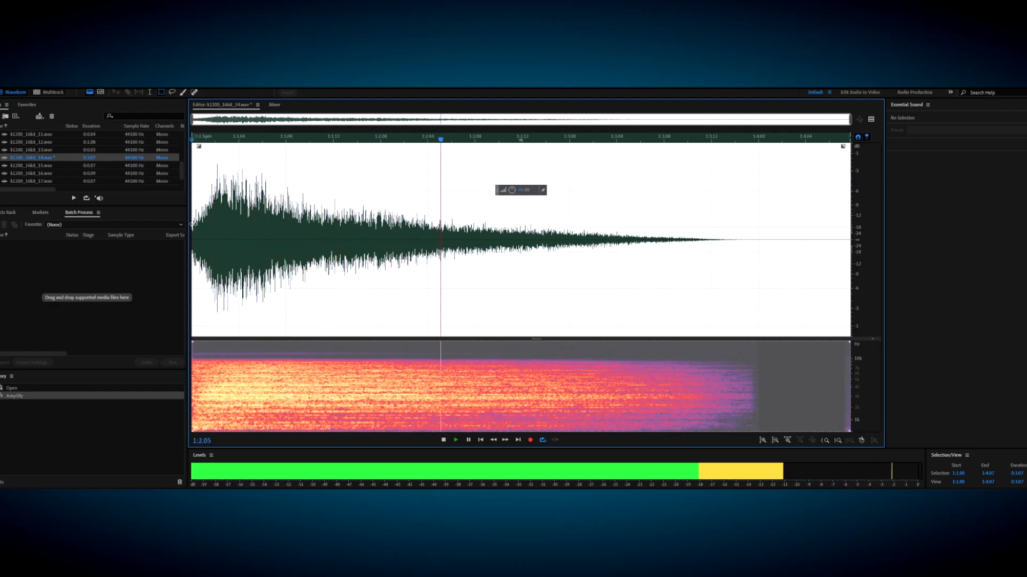
key(space)
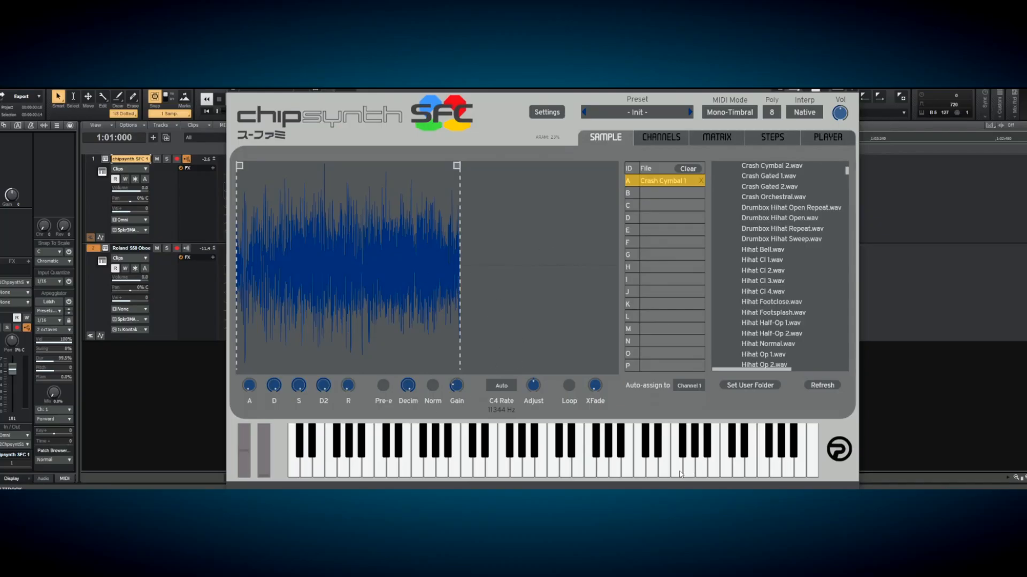
Audition Crash Cymbal 1 on an upper key in chipsynth SFC and replay the amplified cymbal in Adobe Audition for comparison
click(681, 474)
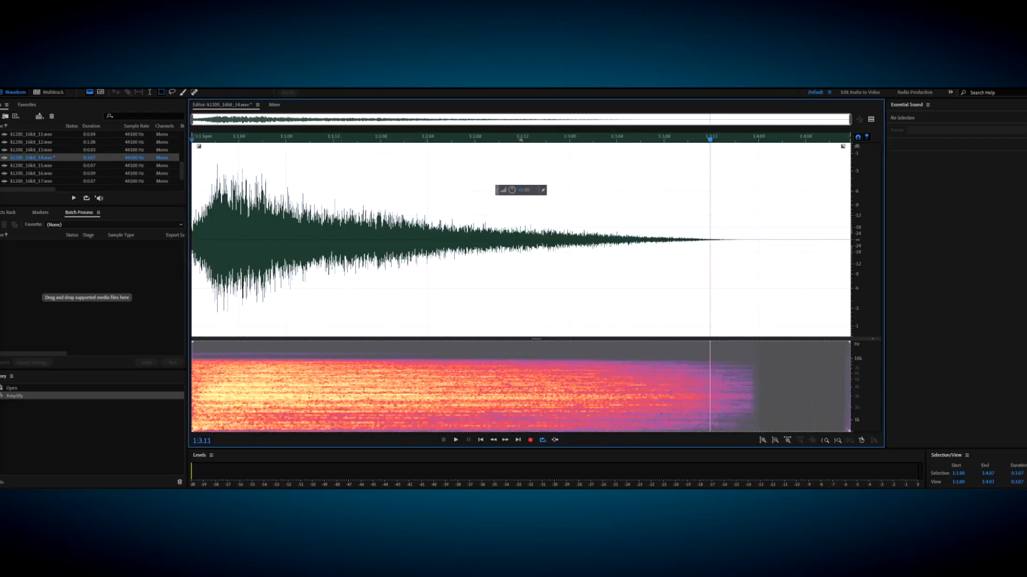
click(2, 157)
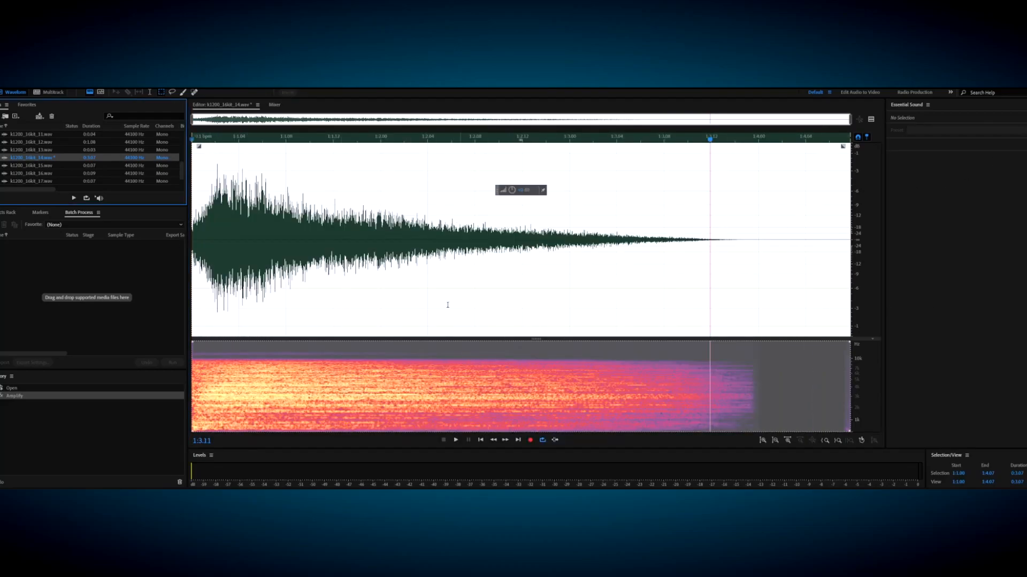
drag(535, 192, 551, 147)
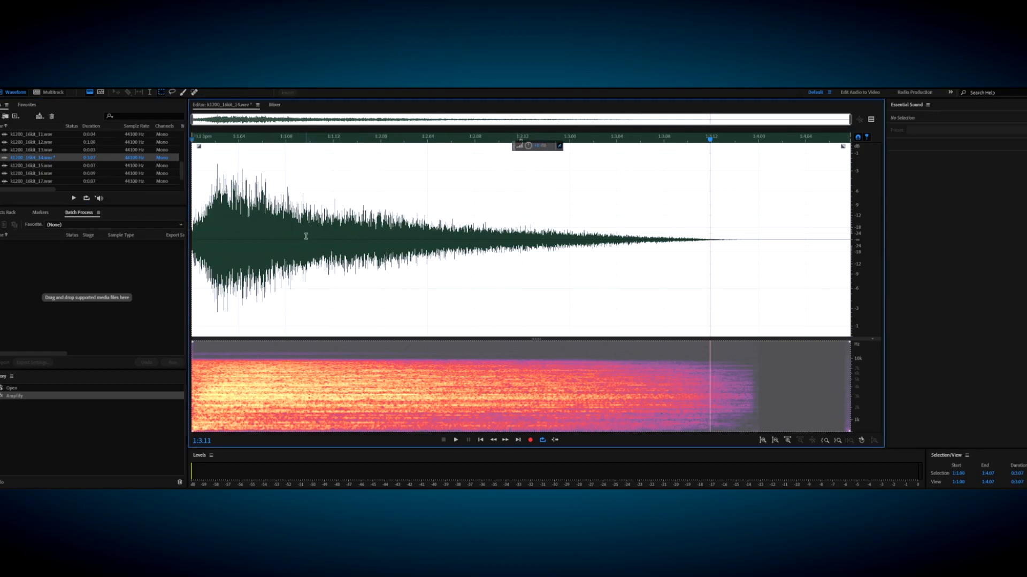
key(space)
key(space)
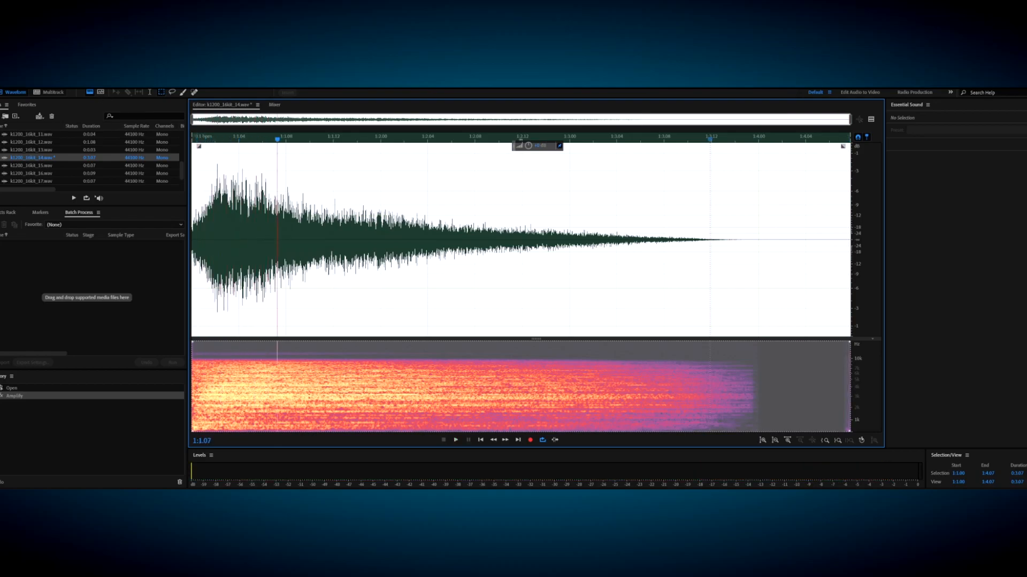
Apply the Dynamics effect to the whole cymbal sample, adjusting the compressor's threshold, ratio and release
click(70, 86)
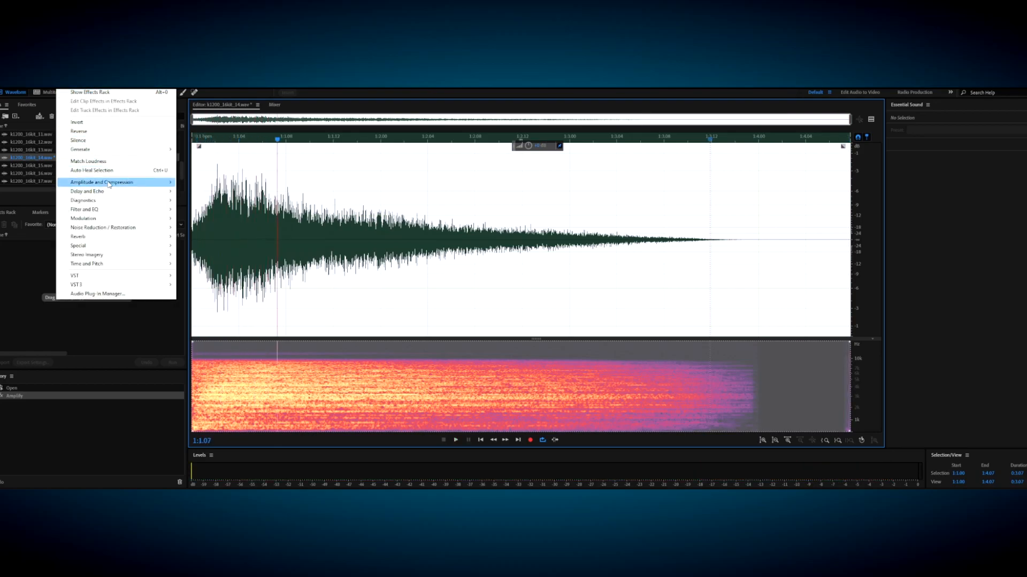
mouse_move(130, 185)
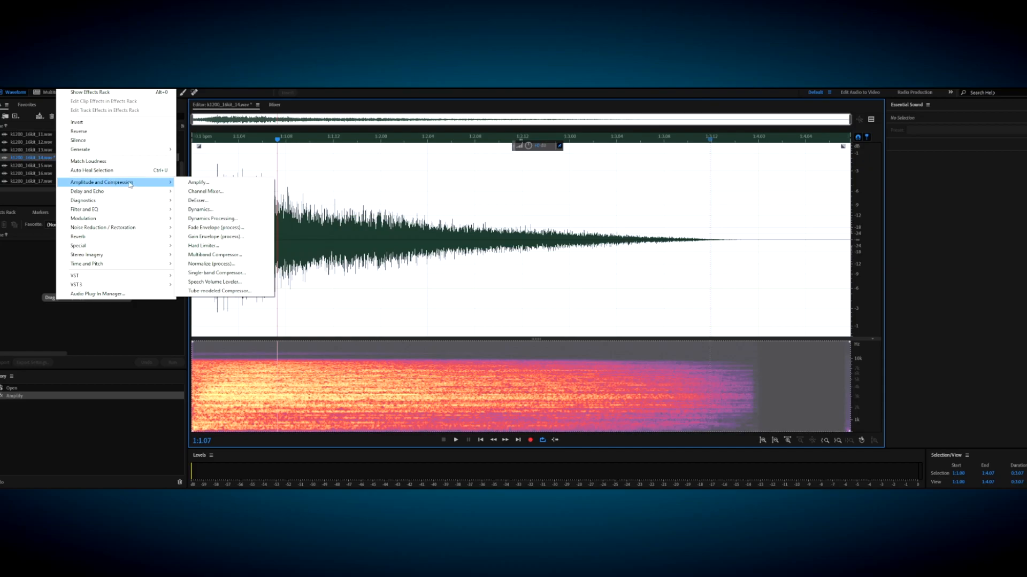
click(221, 213)
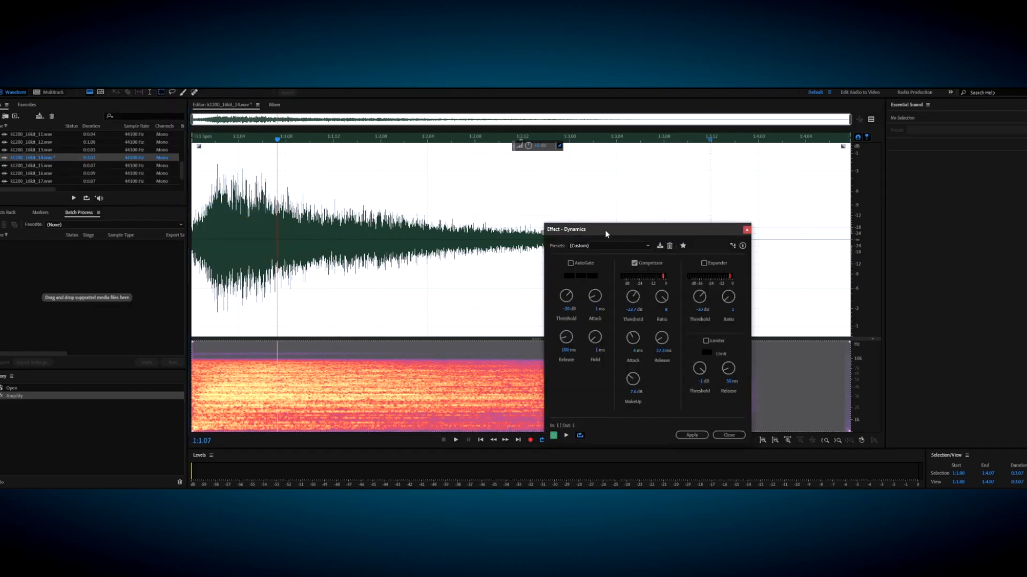
drag(512, 295, 521, 223)
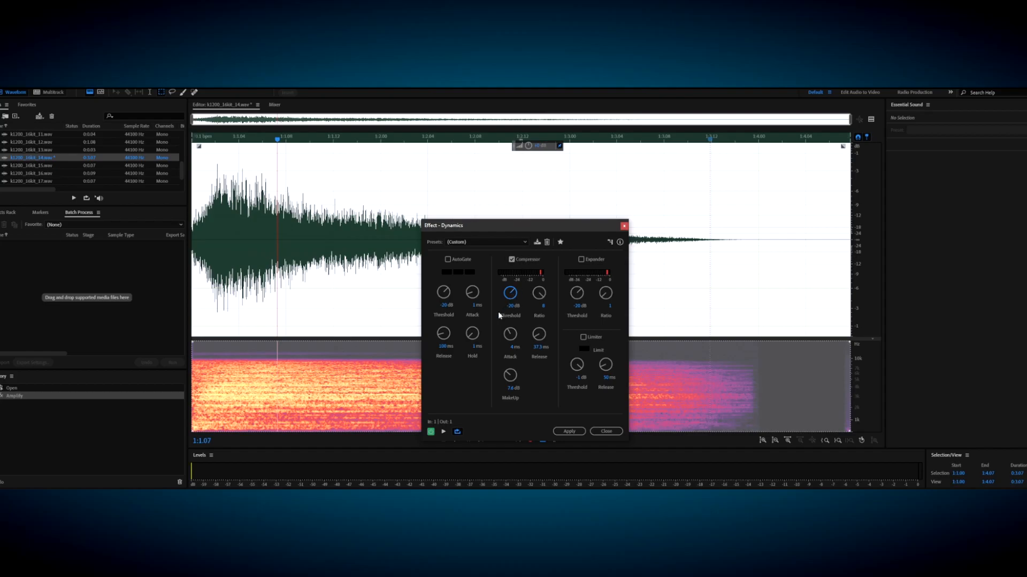
click(541, 296)
drag(540, 296, 539, 291)
drag(540, 345, 608, 331)
click(561, 431)
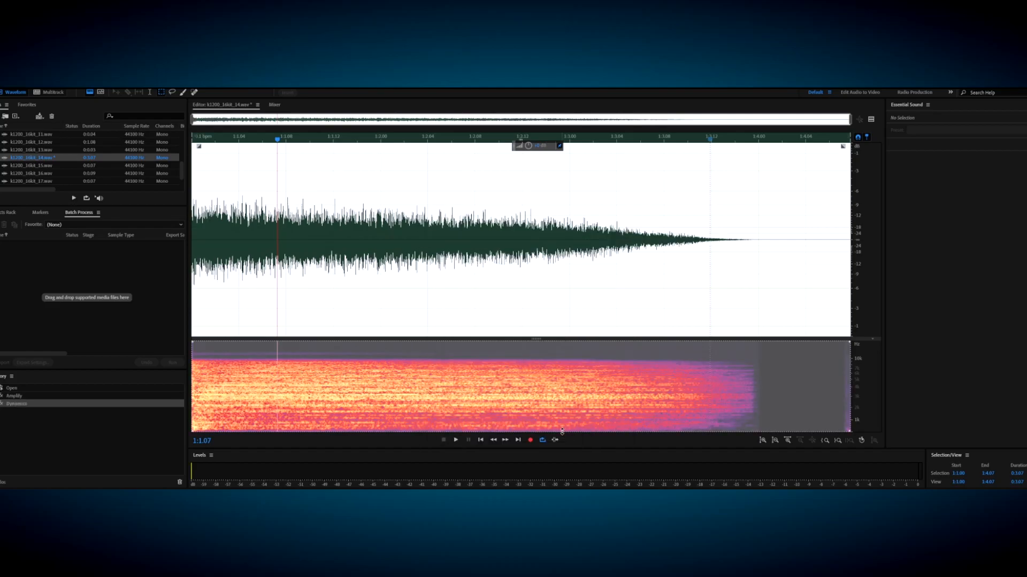
Play the dynamics-compressed cymbal from the start and undo the Dynamics effect
click(268, 262)
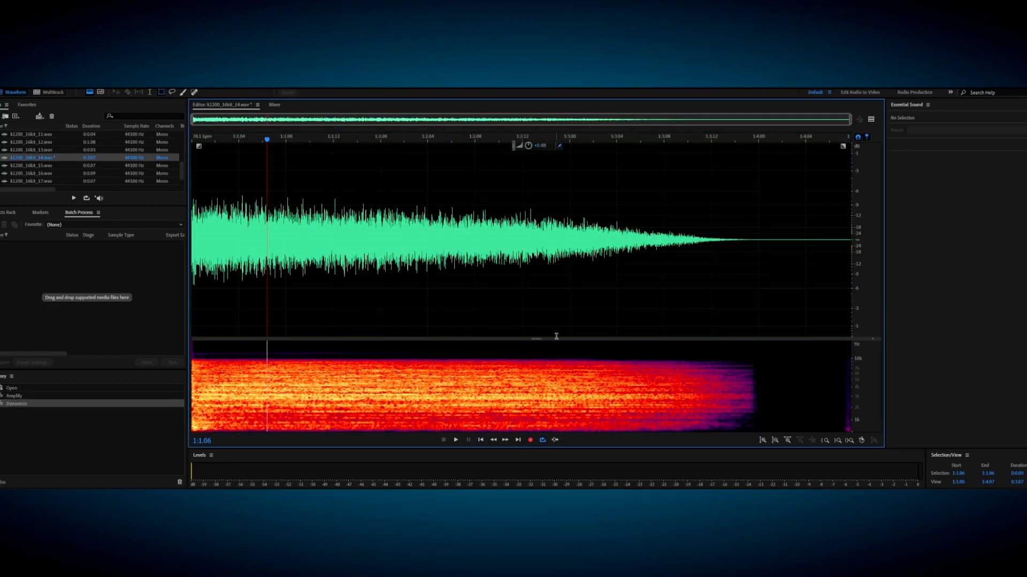
key(space)
key(space)
key(Home)
key(space)
key(space)
key(ctrl+z)
Try the Tube-modeled Compressor with a -21 dB threshold, 8:1 ratio and longer attack, play the result and undo it
click(68, 85)
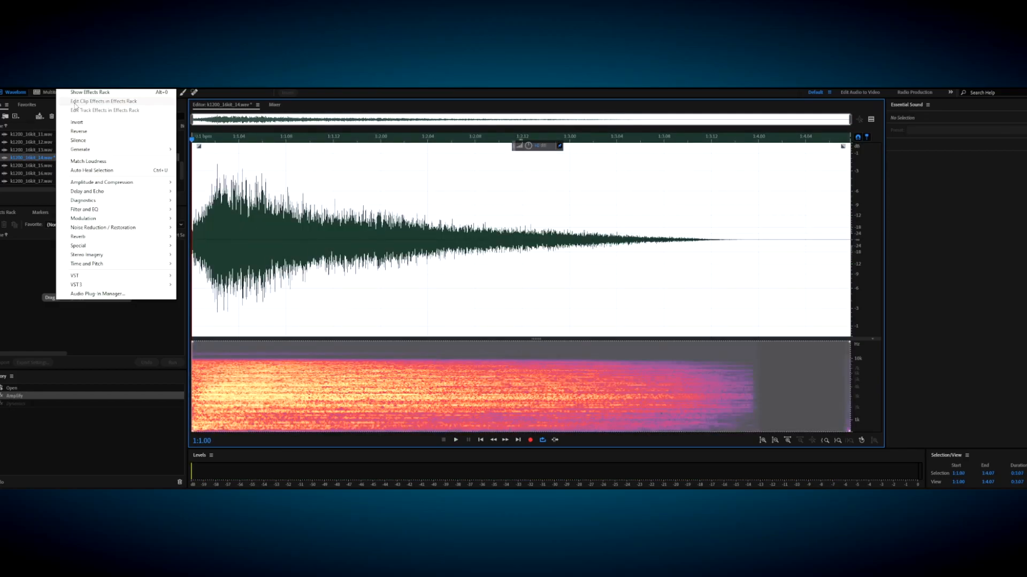
mouse_move(160, 183)
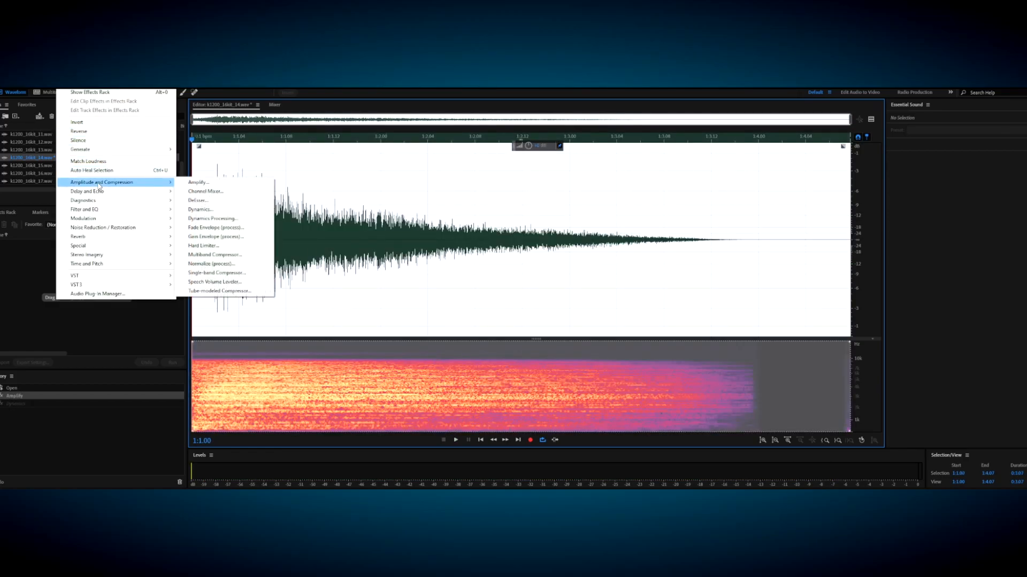
click(256, 291)
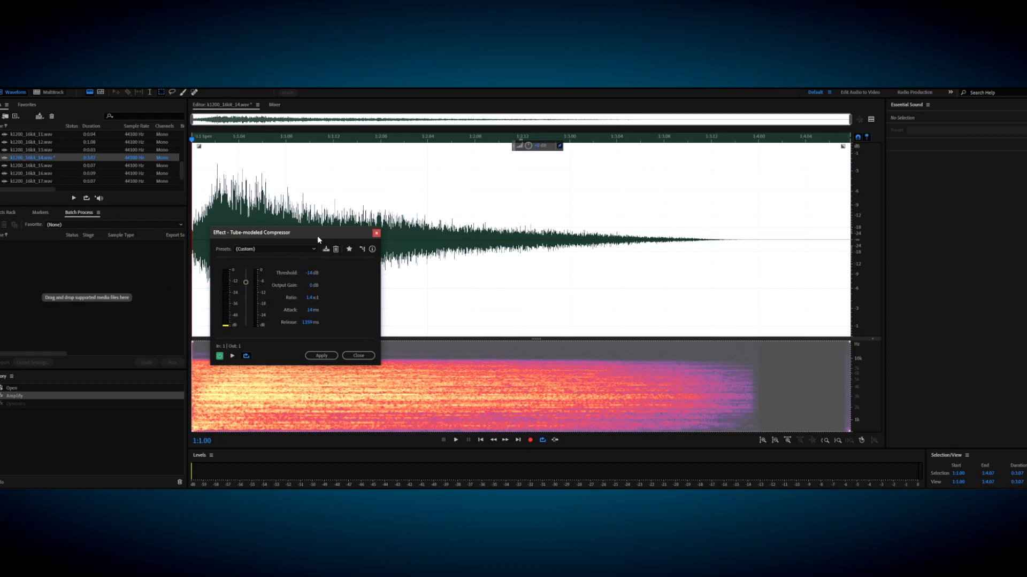
drag(317, 238, 520, 287)
drag(444, 330, 447, 341)
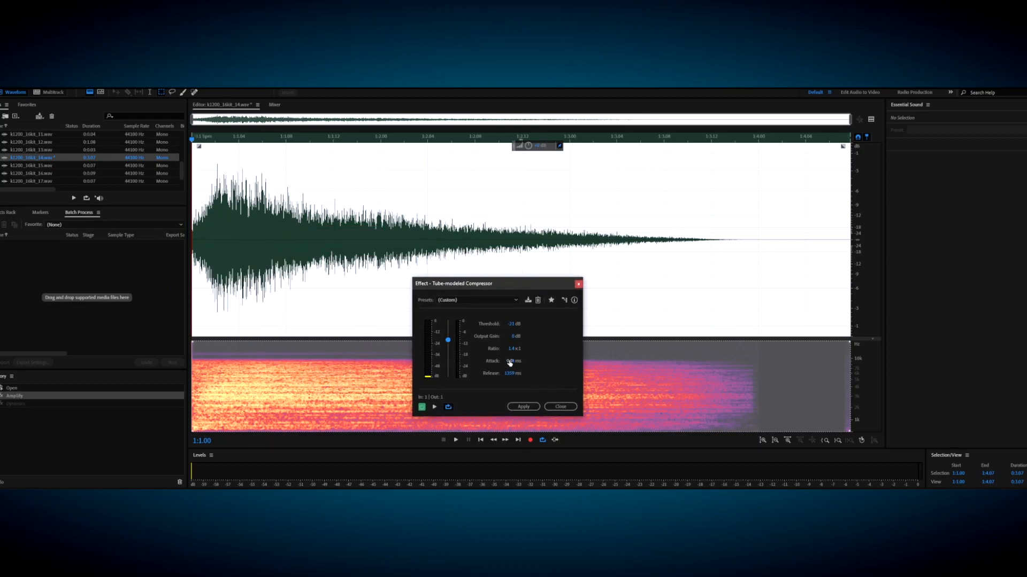
drag(512, 362, 593, 353)
mouse_move(511, 361)
mouse_down()
mouse_move(488, 368)
mouse_move(506, 374)
mouse_move(495, 374)
mouse_up()
drag(511, 349, 532, 350)
click(532, 408)
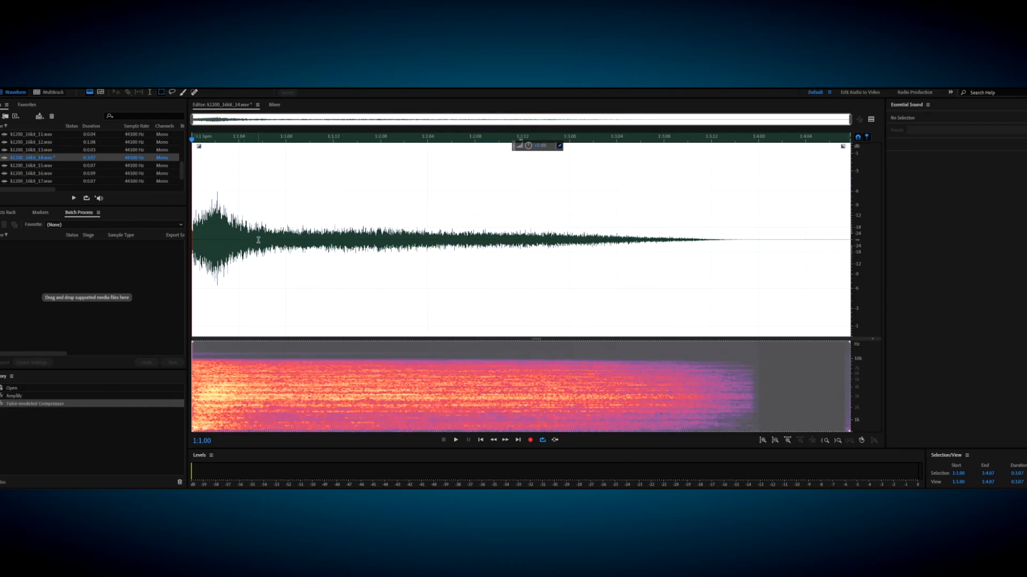
key(space)
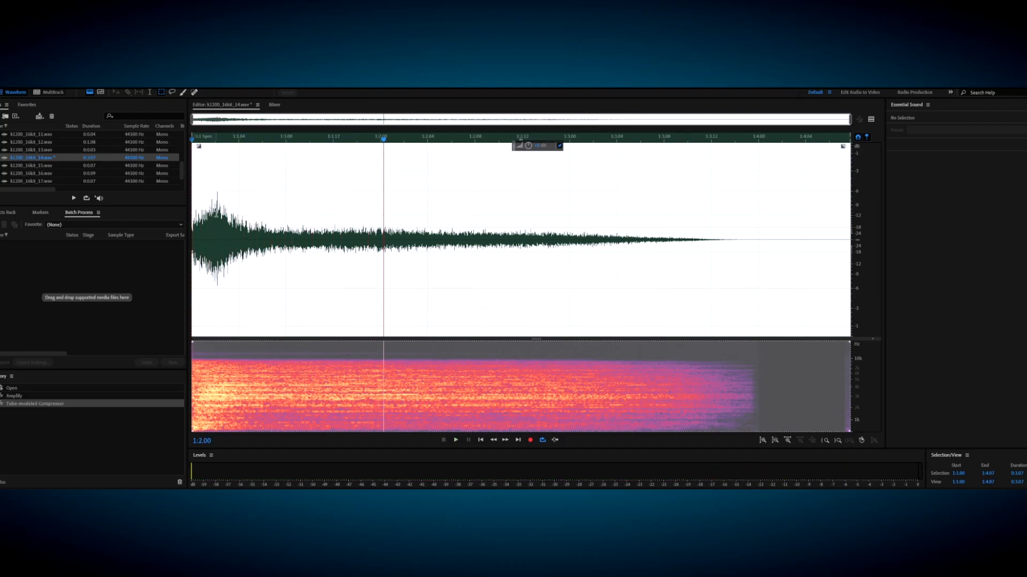
key(ctrl+z)
Try the Tube-modeled Compressor on the cymbal with a -13 dB threshold, play the result and undo it
click(69, 90)
mouse_move(104, 182)
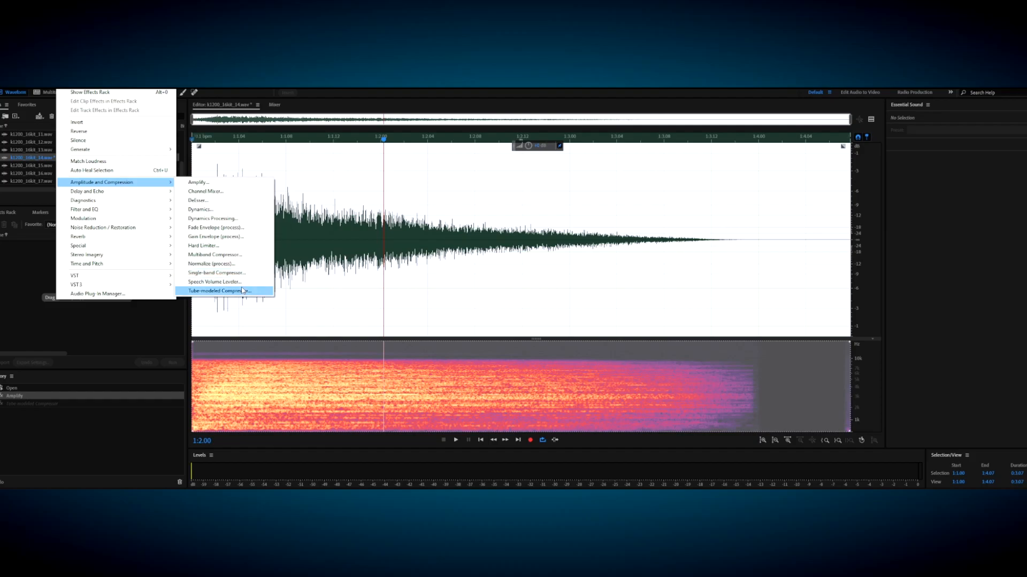
click(243, 291)
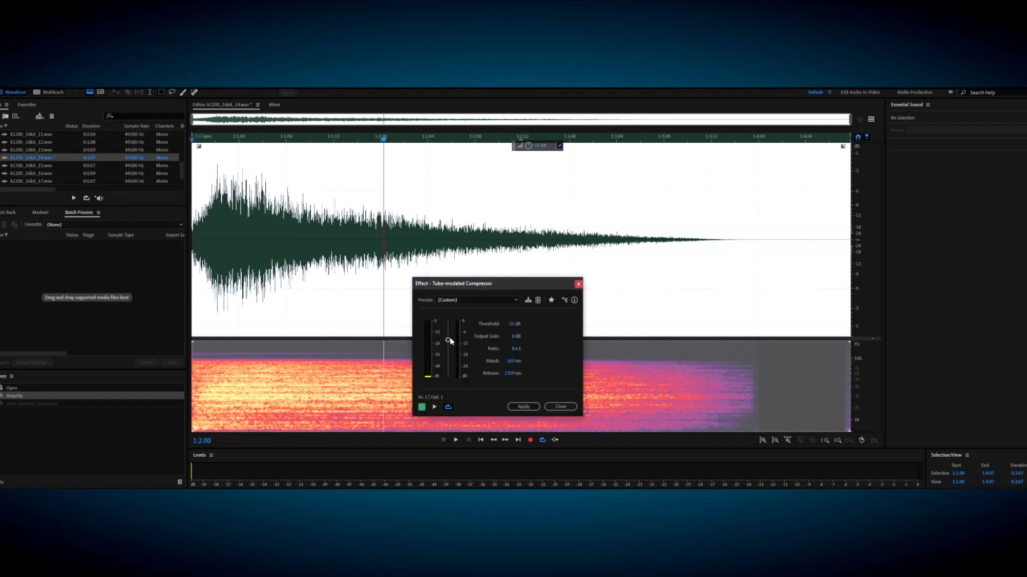
click(523, 407)
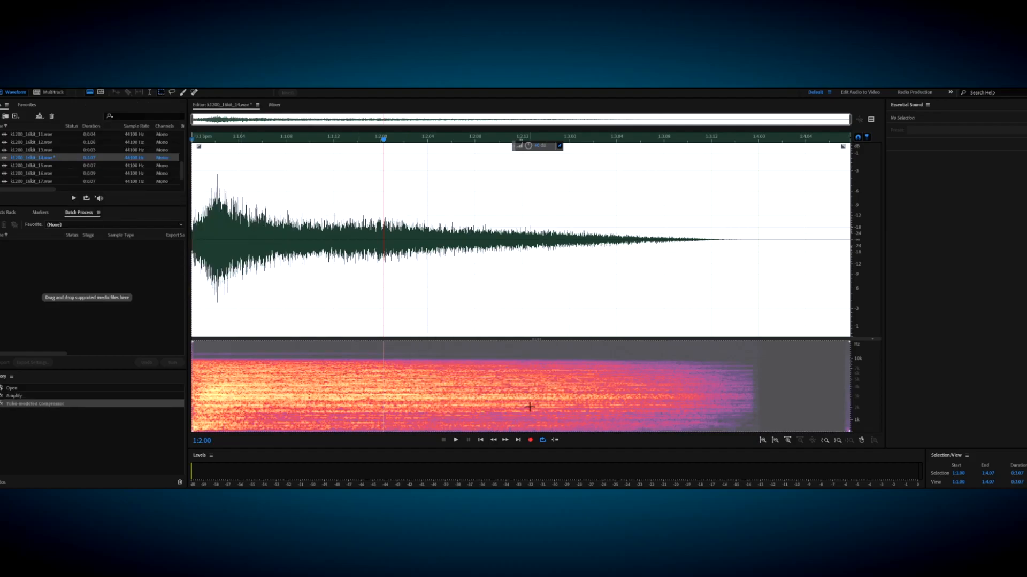
key(space)
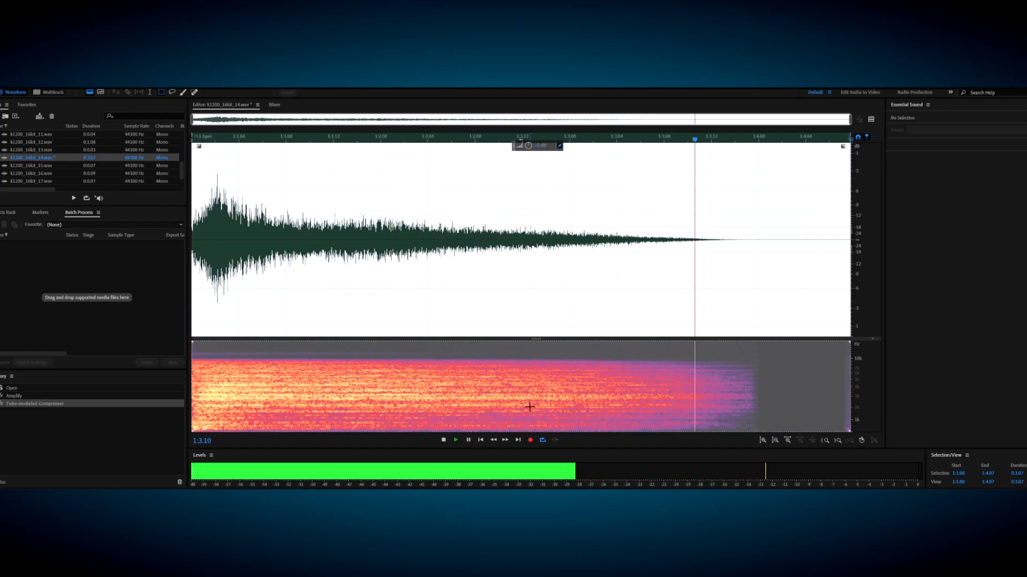
key(space)
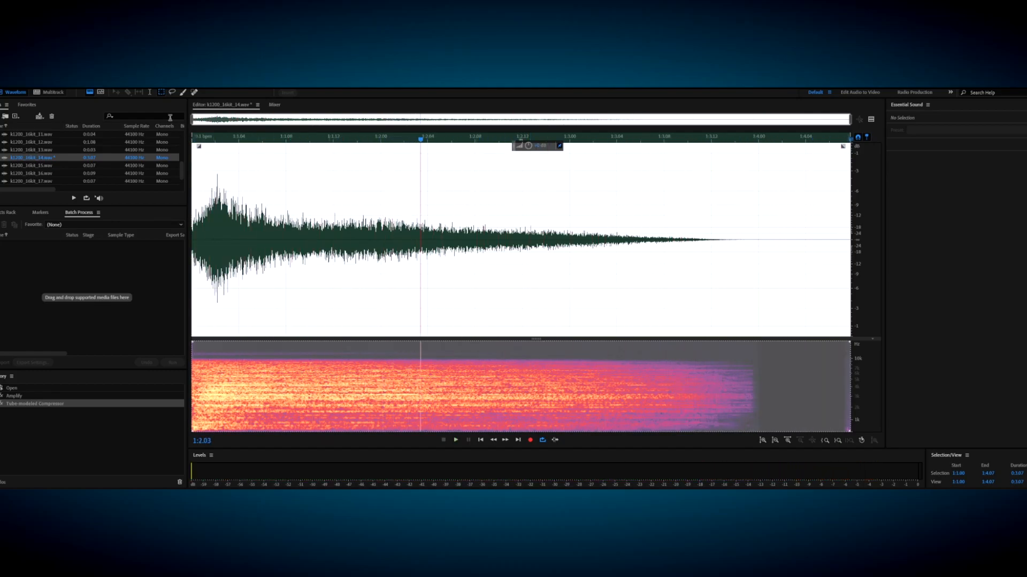
key(ctrl+z)
Try the Tube-modeled Compressor with a -16 dB threshold and 84 ms attack, play the result and undo it
click(66, 84)
mouse_move(107, 179)
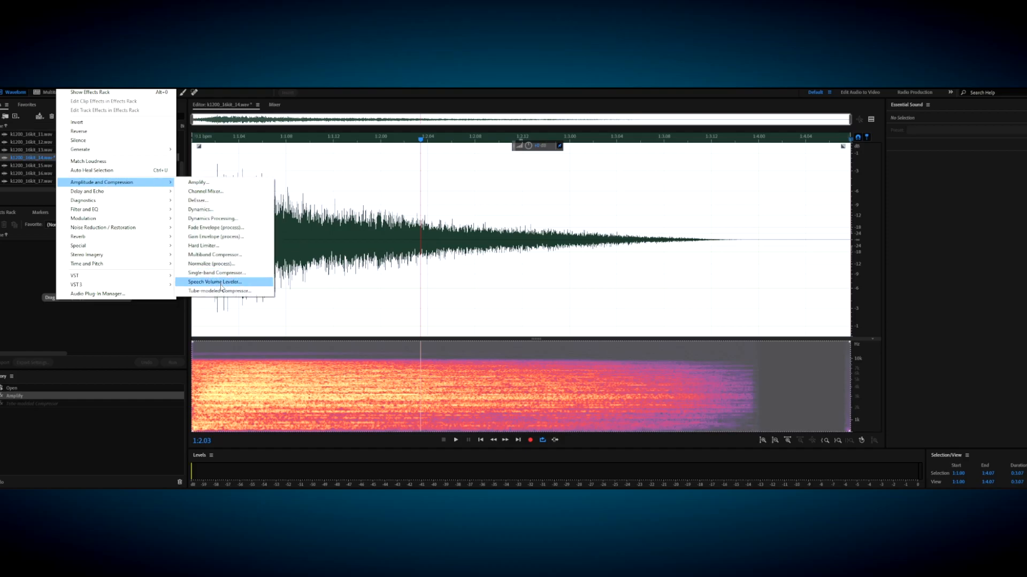
click(220, 291)
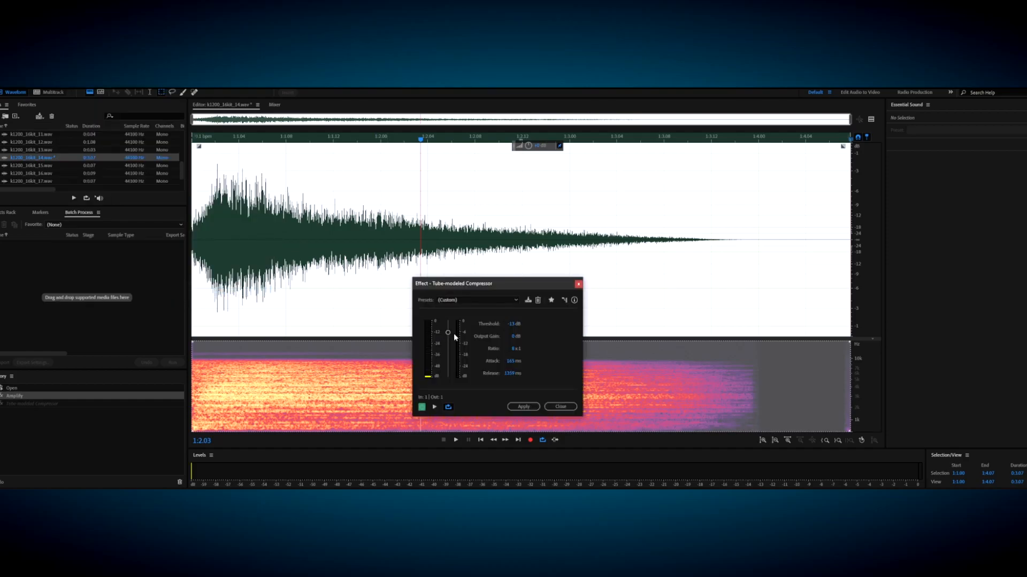
drag(448, 333, 450, 337)
drag(513, 364, 486, 372)
click(523, 407)
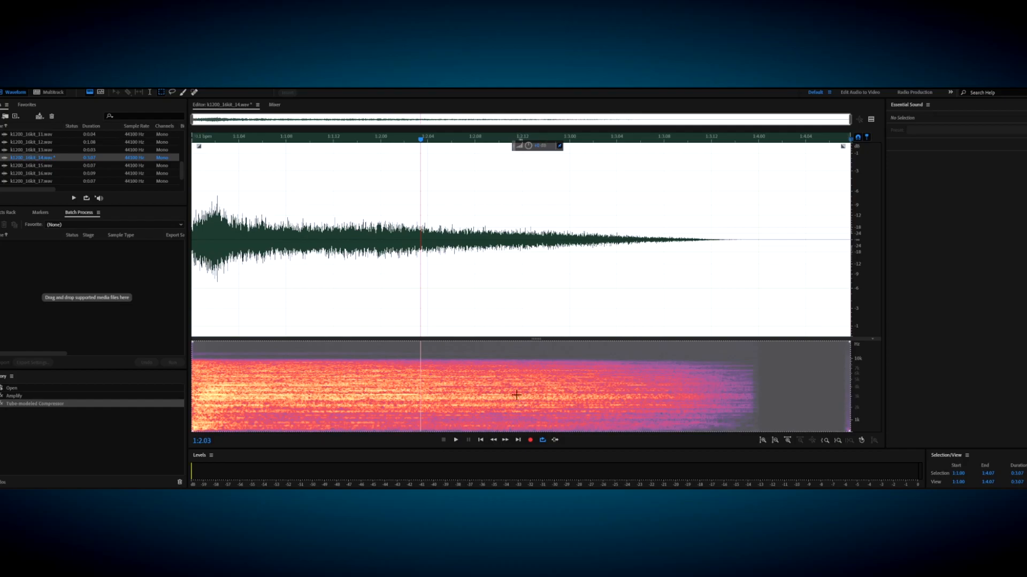
key(space)
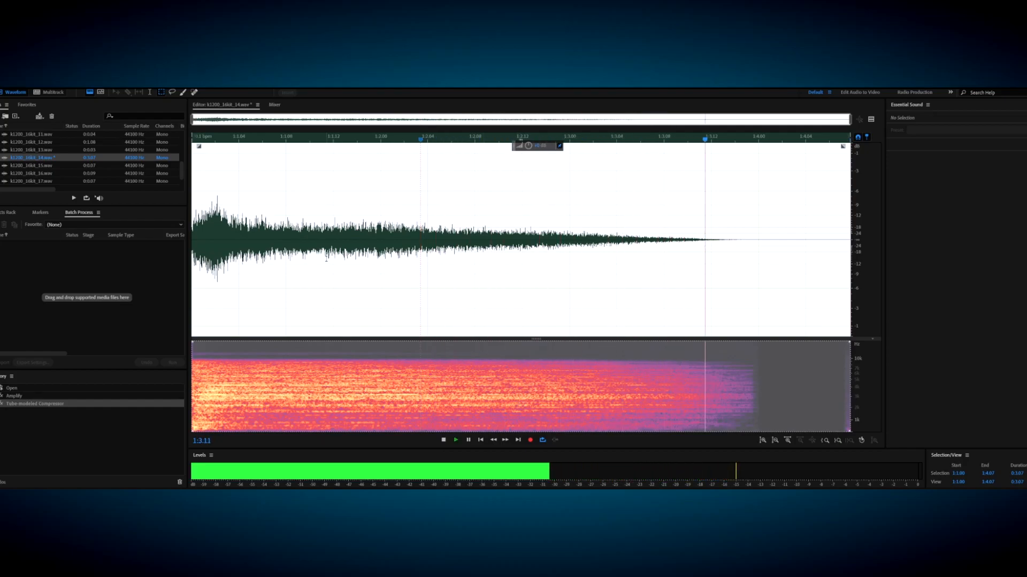
key(space)
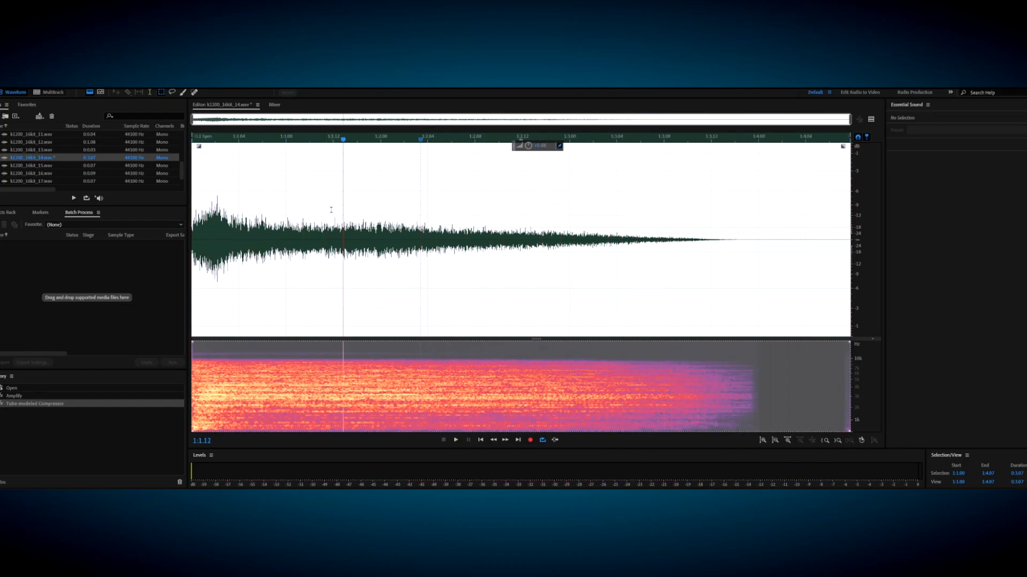
key(ctrl+z)
Try the Tube-modeled Compressor with a -14 dB threshold, 76 ms attack and a higher ratio, and undo it
click(59, 86)
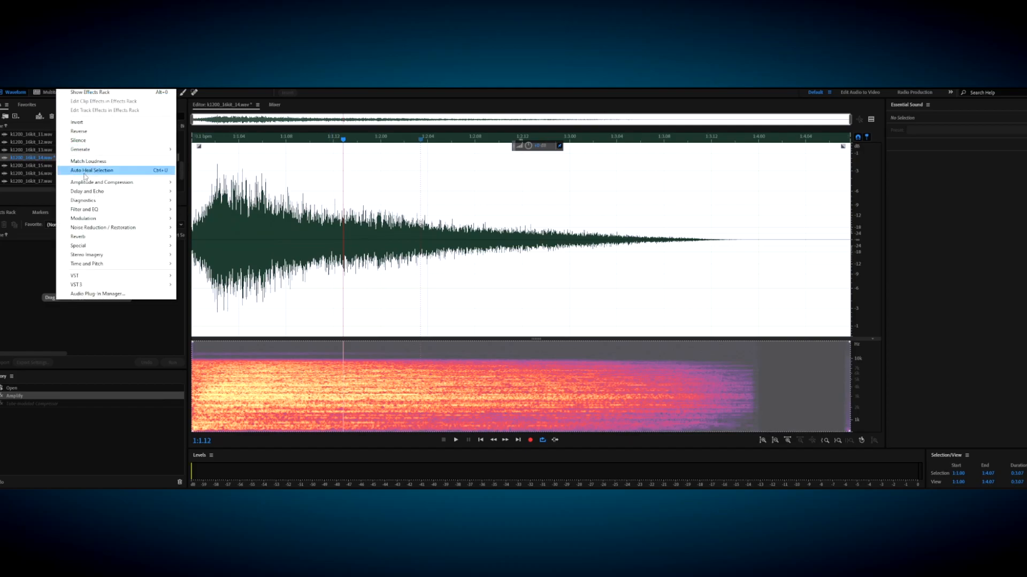
mouse_move(134, 182)
click(211, 292)
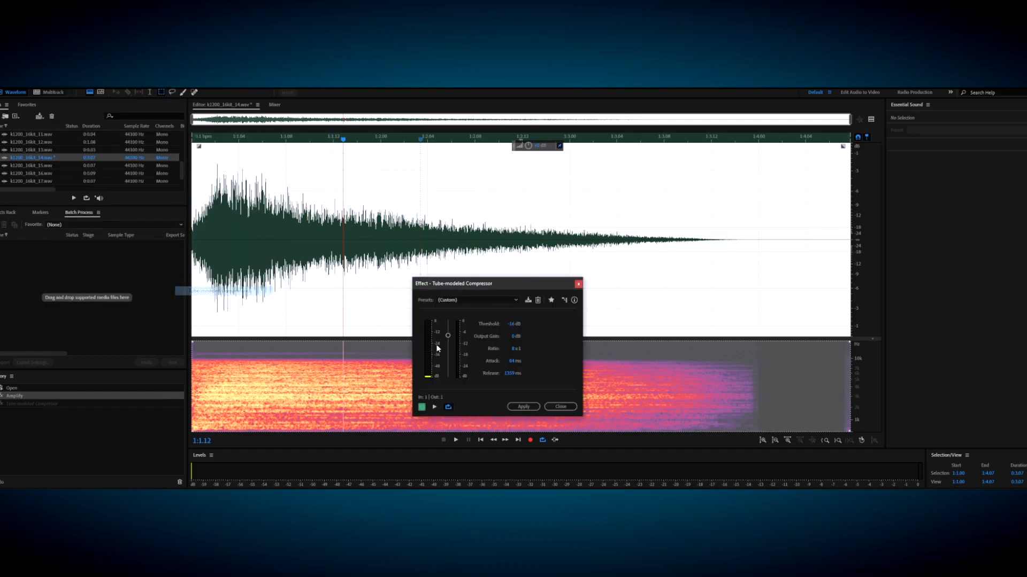
drag(509, 365, 509, 365)
drag(448, 338, 449, 335)
drag(514, 349, 528, 356)
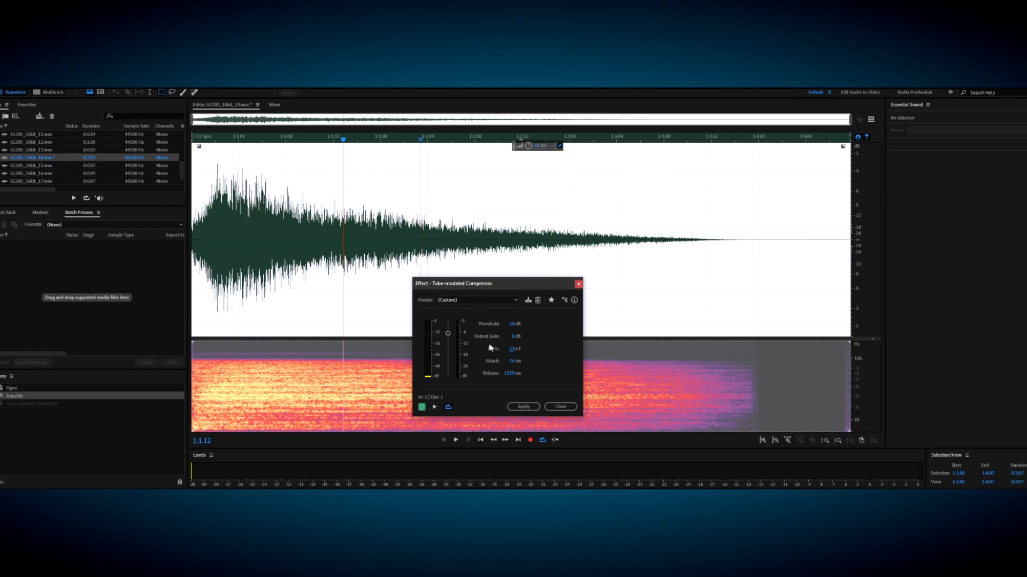
click(532, 406)
key(ctrl+z)
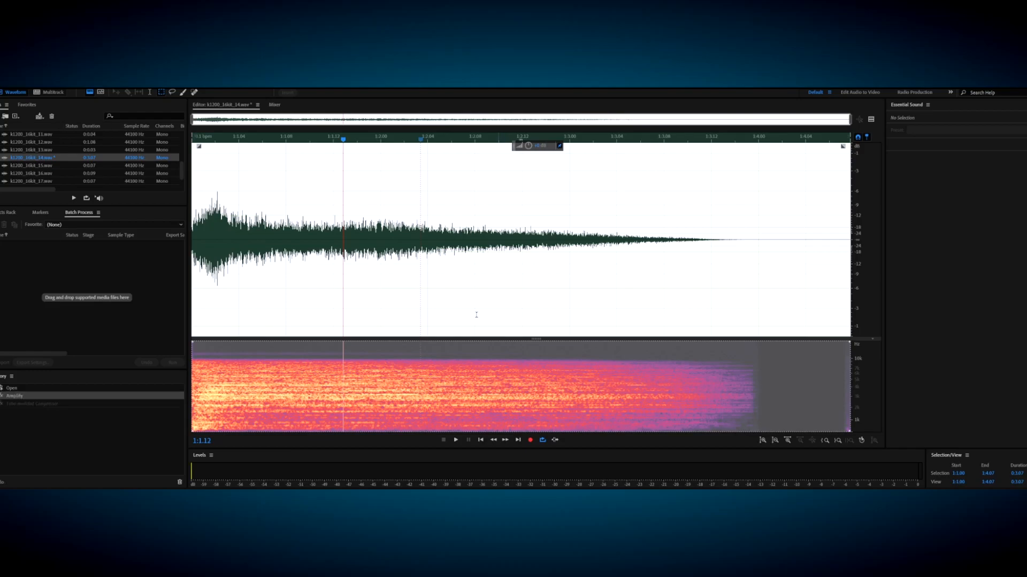
Apply the Tube-modeled Compressor to the whole cymbal with a -14 dB threshold and 76 ms attack, and play the result
click(73, 85)
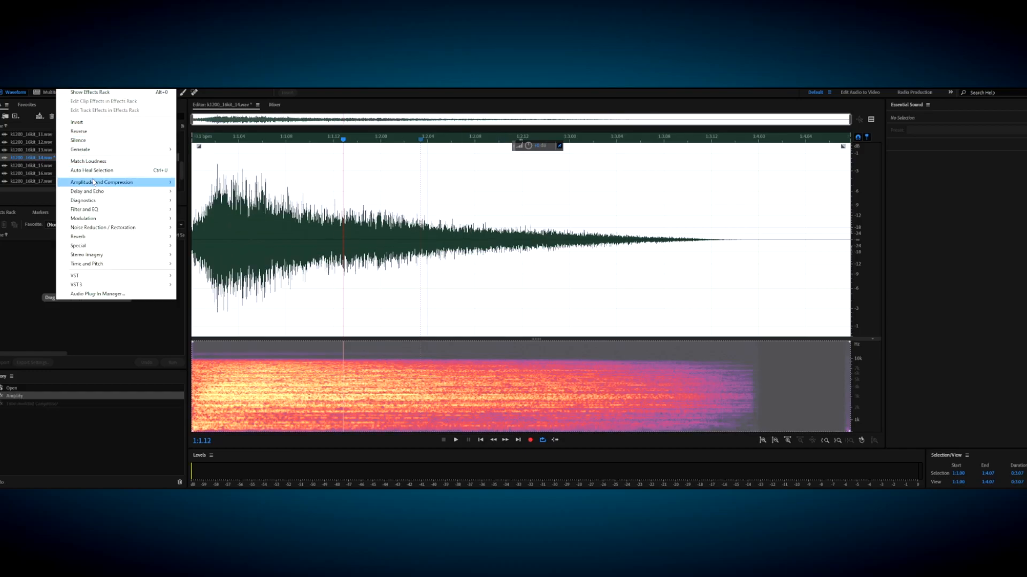
mouse_move(118, 182)
click(235, 291)
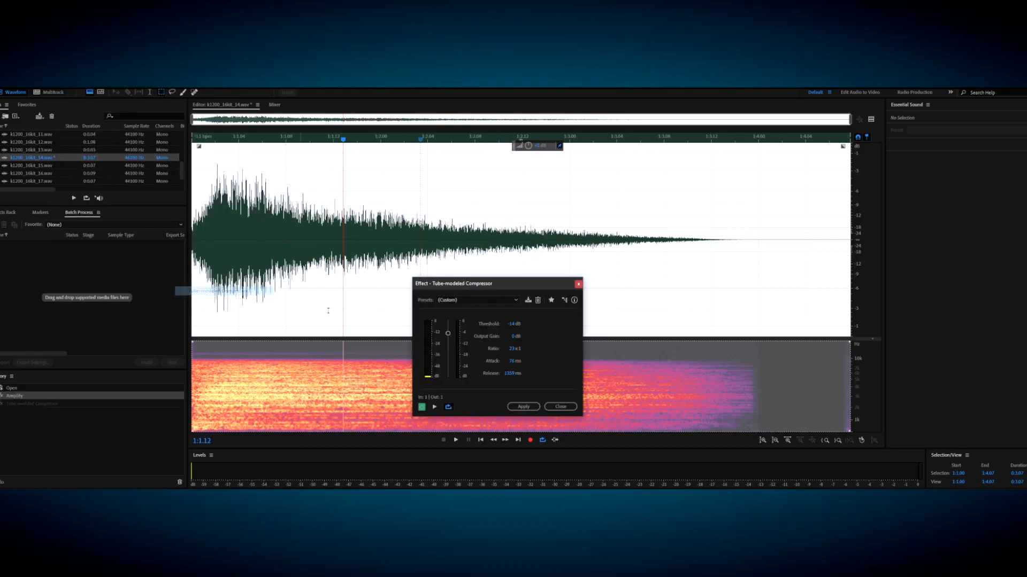
click(523, 407)
key(space)
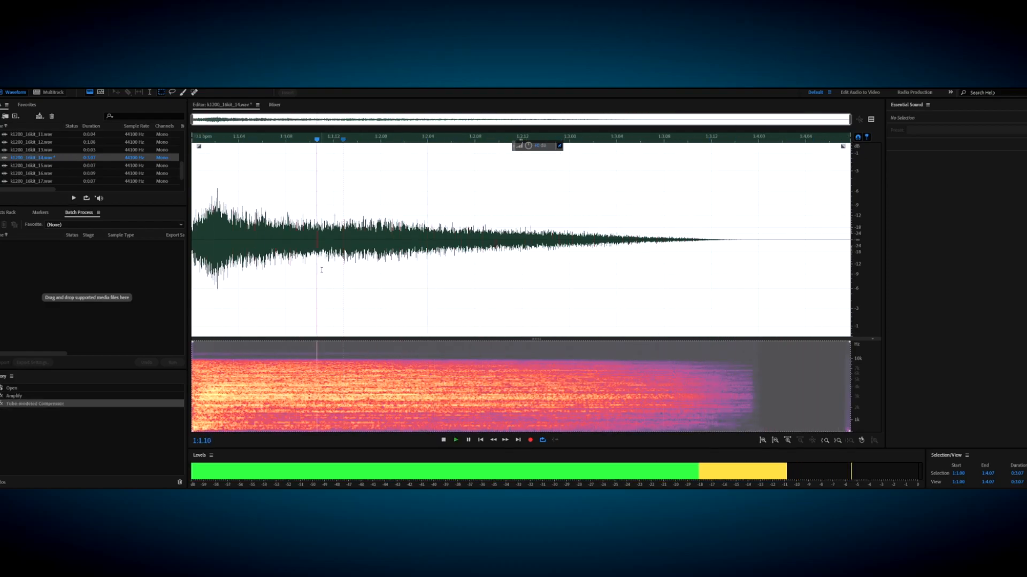
key(space)
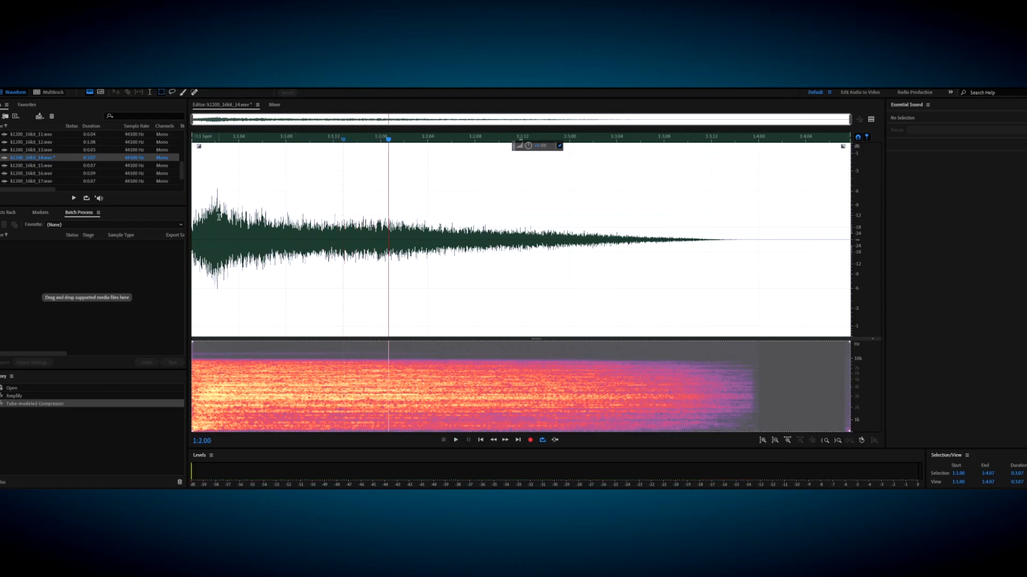
Select the cymbal from 1:1.02 to its end, play the selection and raise its volume
click(221, 223)
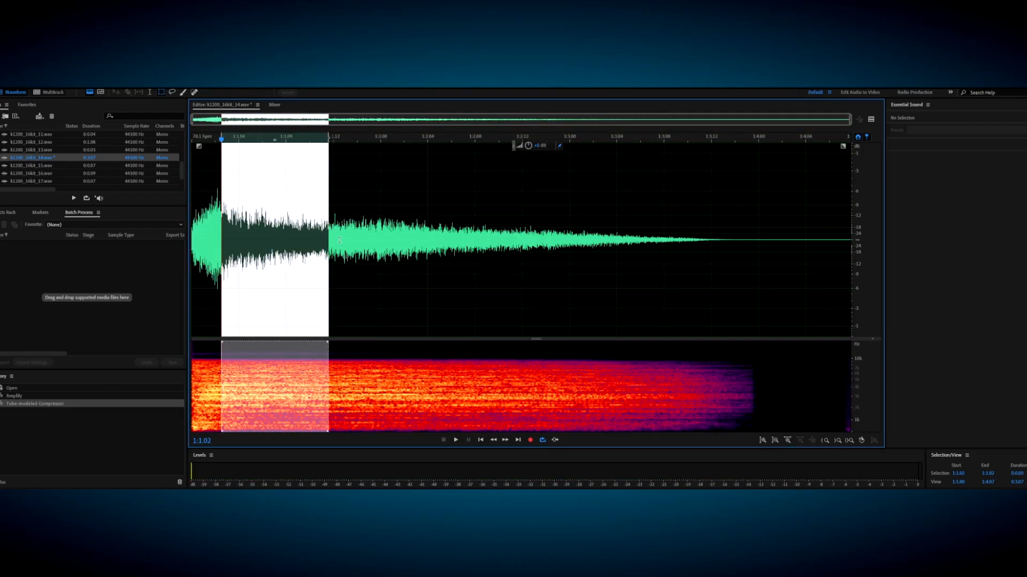
drag(887, 312, 888, 312)
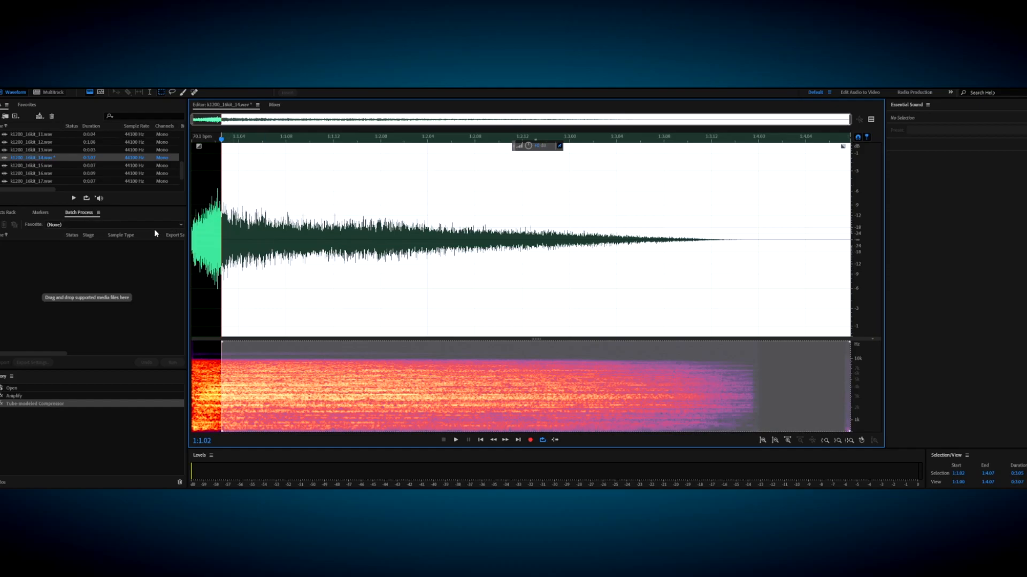
key(space)
key(space)
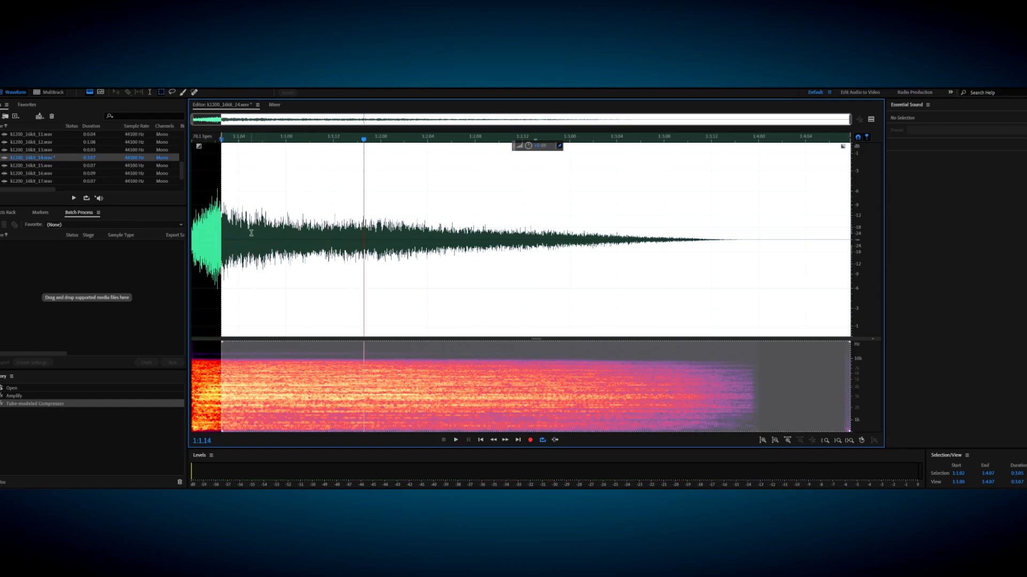
drag(528, 145, 545, 152)
Play the cymbal from its start and through its decay to judge the volume balance
click(196, 228)
scroll(195, 228, up, 1)
scroll(196, 228, down, 1)
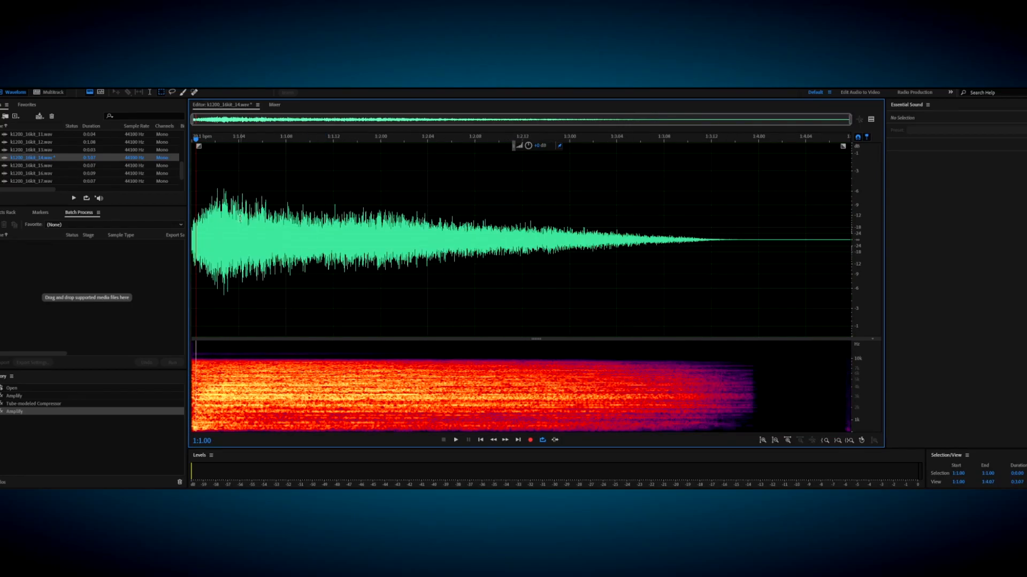
drag(216, 201, 225, 201)
click(284, 242)
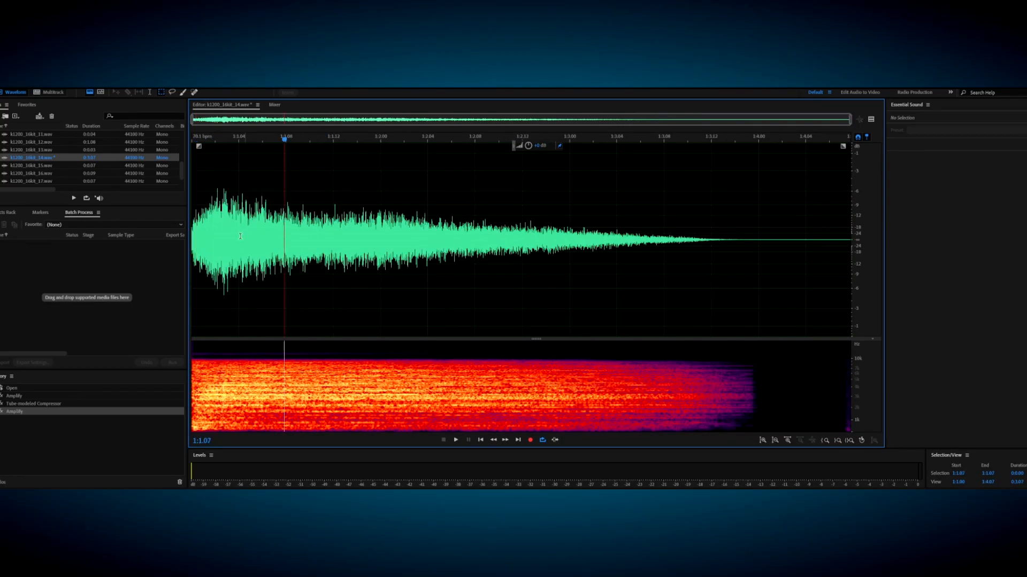
click(193, 230)
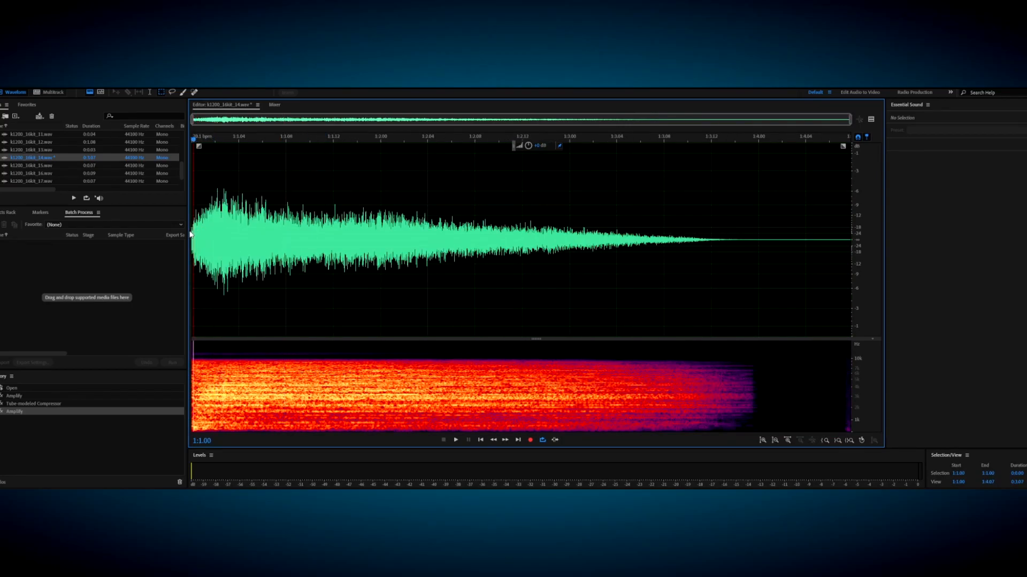
key(space)
key(space)
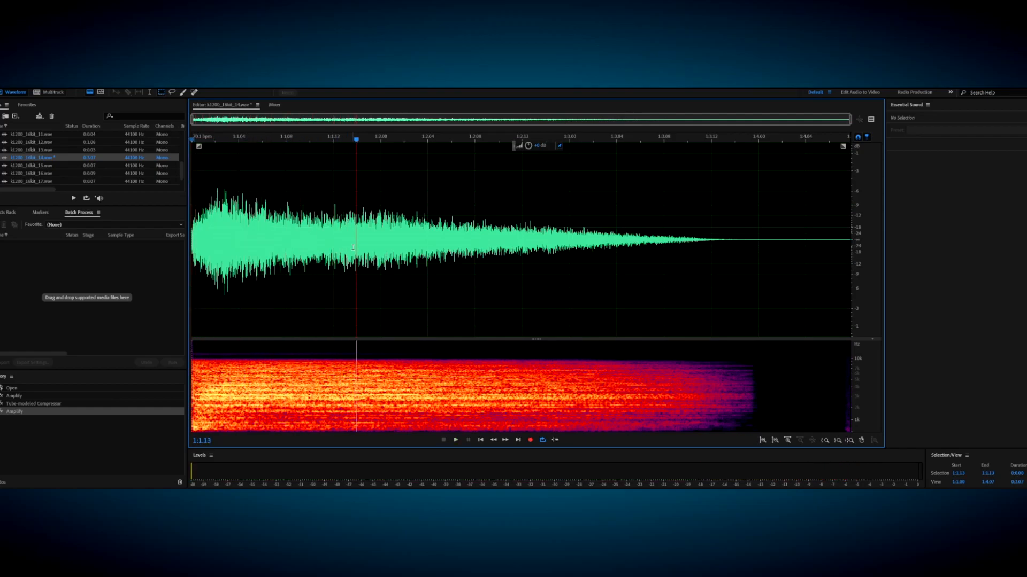
key(space)
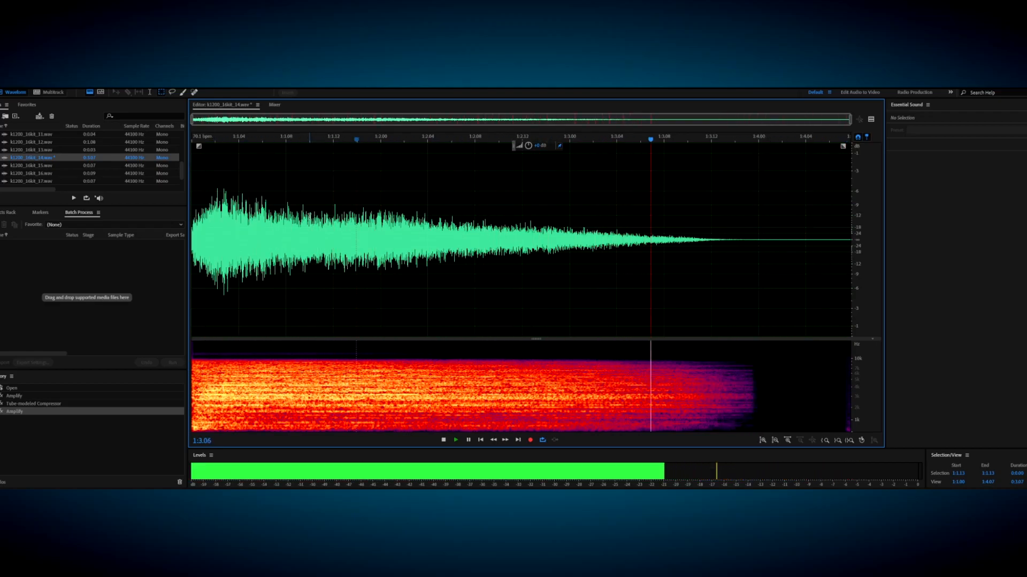
key(space)
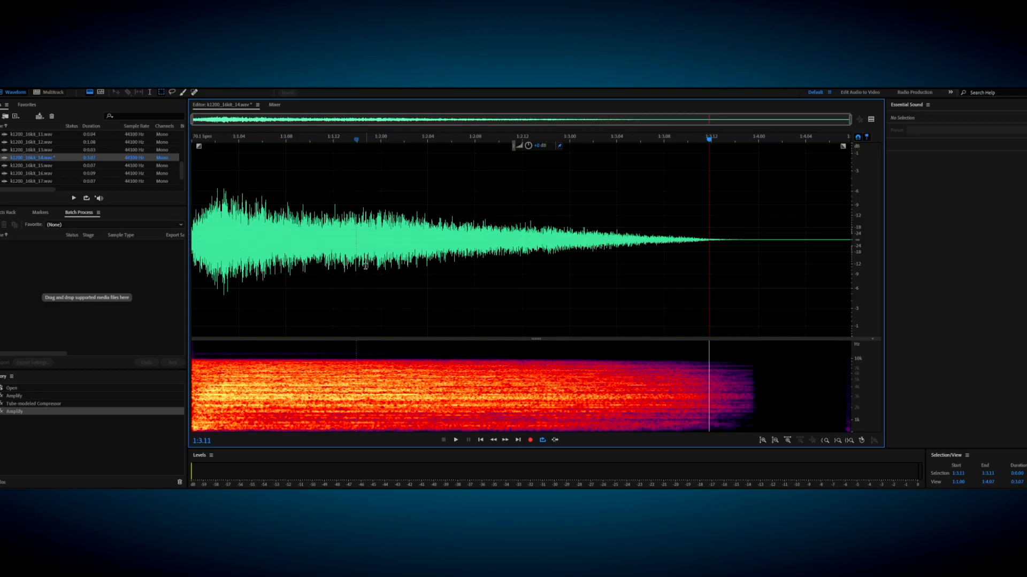
Delete the cymbal's tail from 1:1.09 to the end, amplify the remaining audio and play it
drag(307, 254, 968, 318)
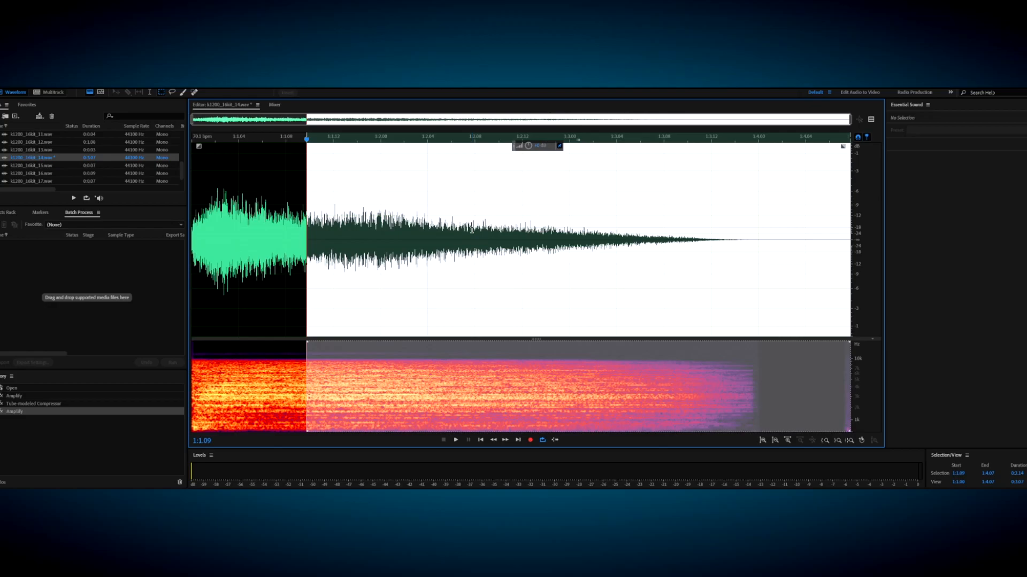
key(Delete)
mouse_move(528, 147)
mouse_down()
mouse_move(567, 151)
mouse_move(540, 147)
mouse_up()
key(space)
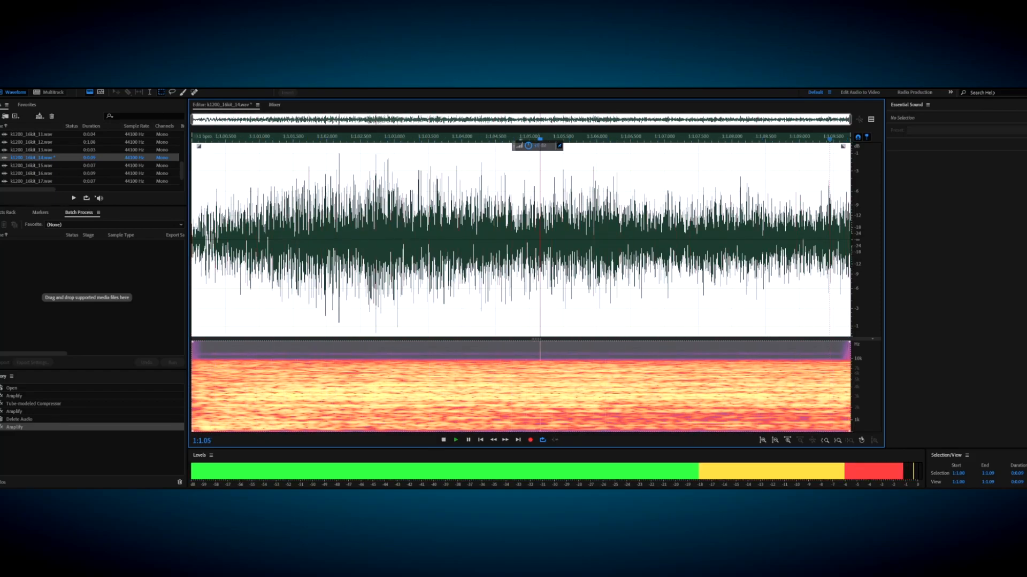
key(space)
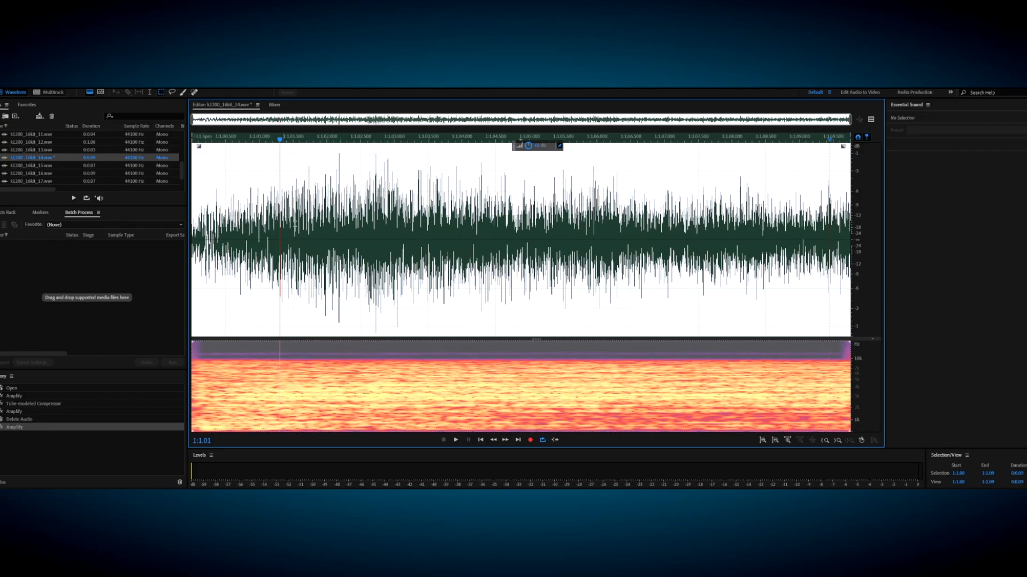
Play the cymbal's portions before and after about 1:1.05 separately to find a suitable loop start
drag(534, 231, 186, 222)
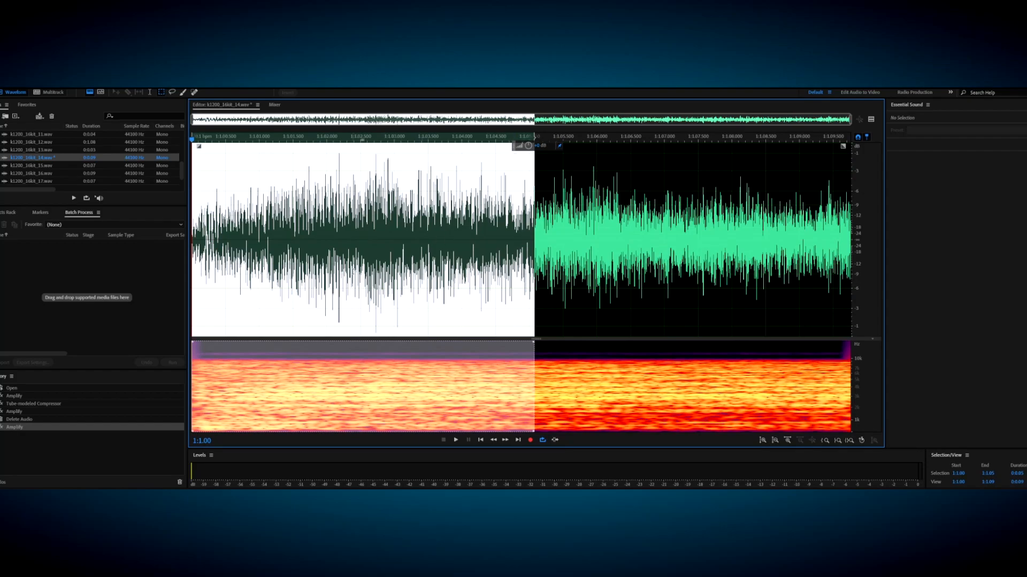
key(space)
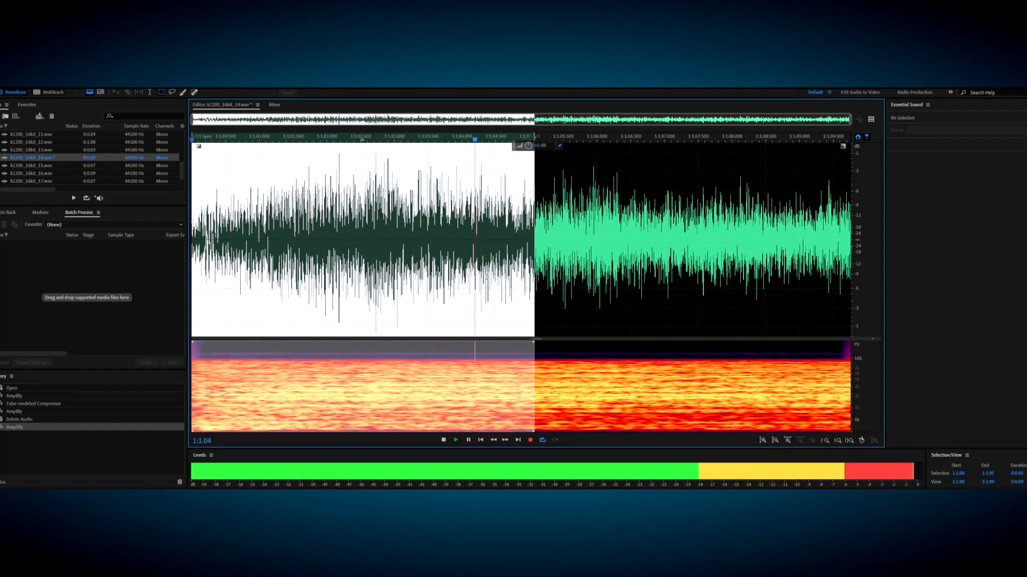
key(space)
click(627, 255)
key(space)
key(space)
drag(534, 259, 935, 264)
key(space)
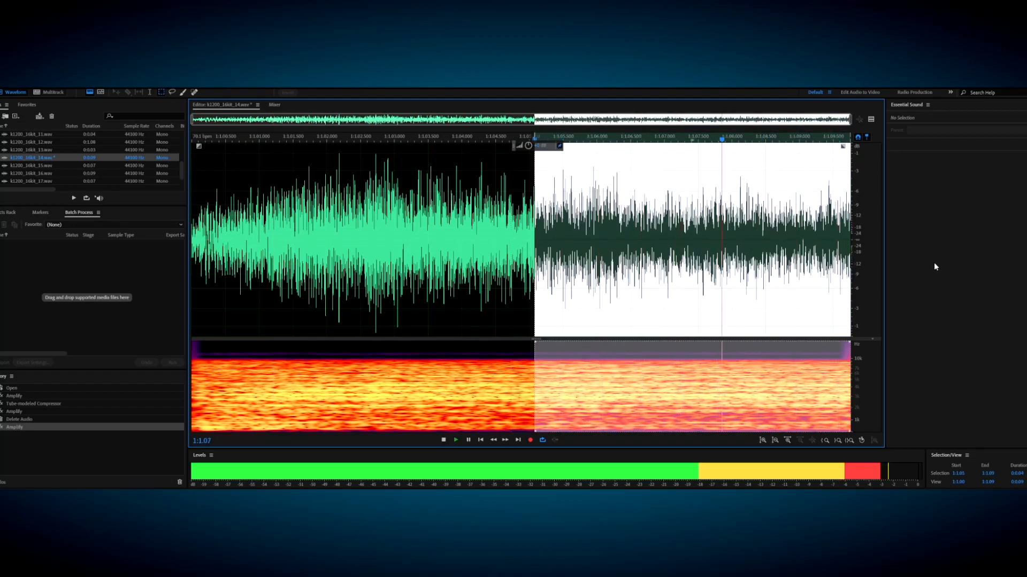
key(space)
Select the cymbal from about 1:1.05 to its end, play it and add a cue marker for that range
click(529, 235)
drag(542, 233, 893, 223)
key(space)
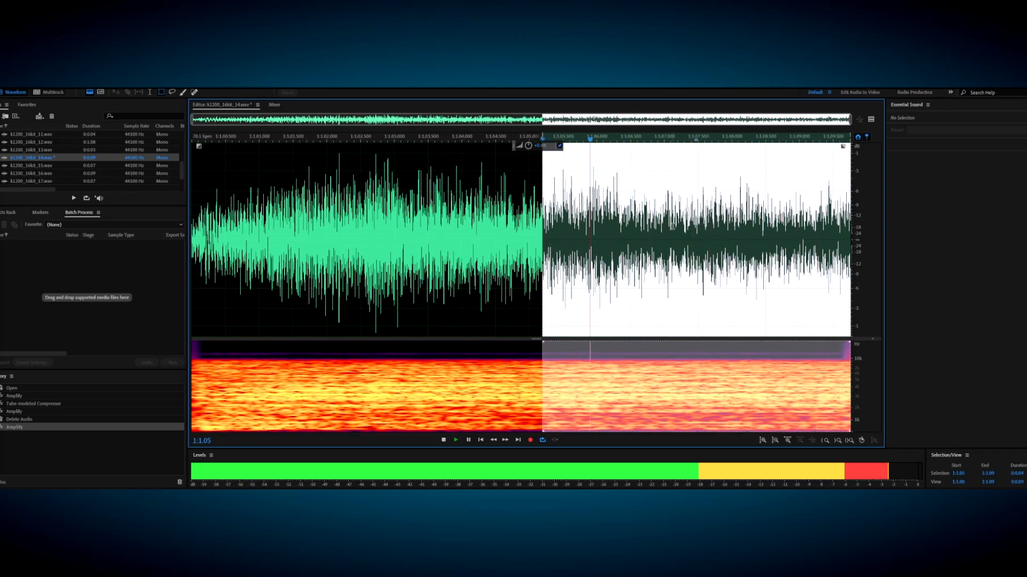
key(space)
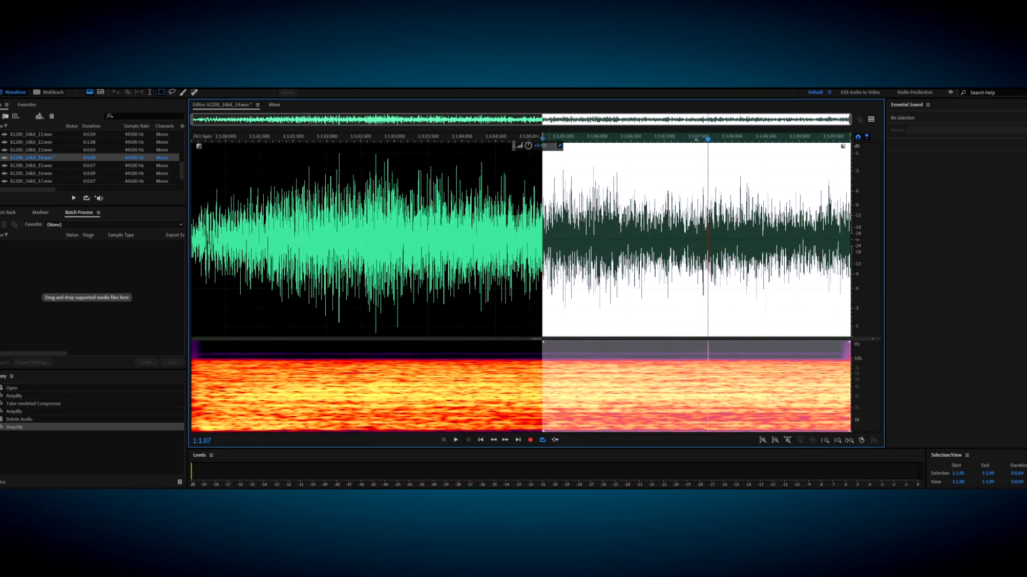
click(5, 83)
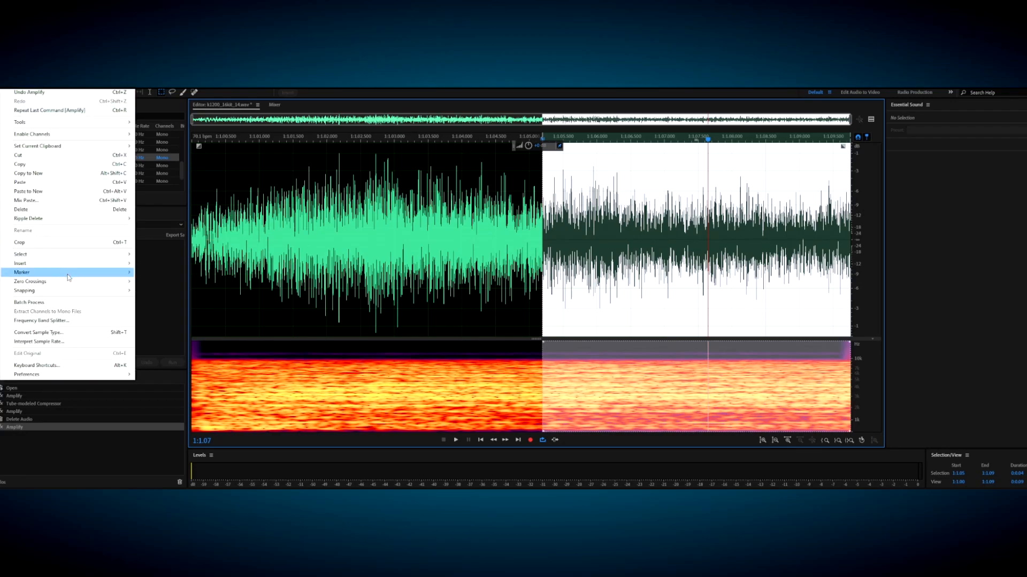
mouse_move(68, 274)
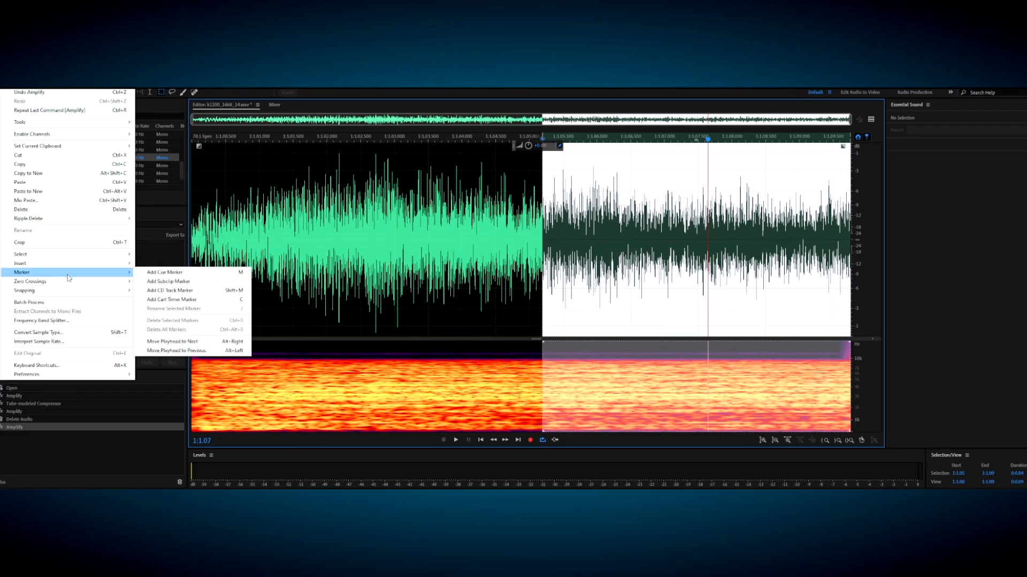
click(218, 273)
Place the playhead at the start of the cue marker and set the time display to Samples
click(589, 262)
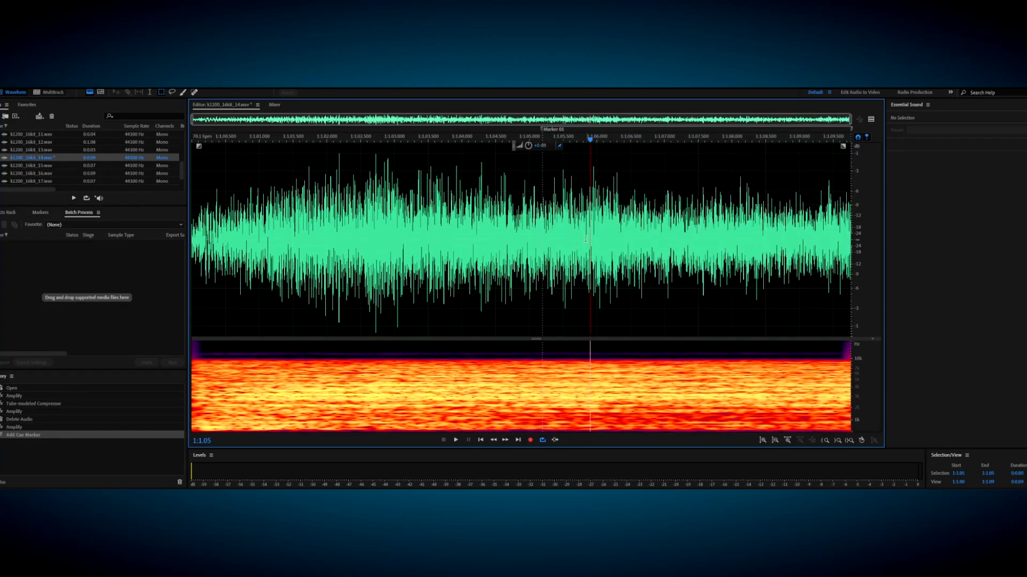
click(548, 221)
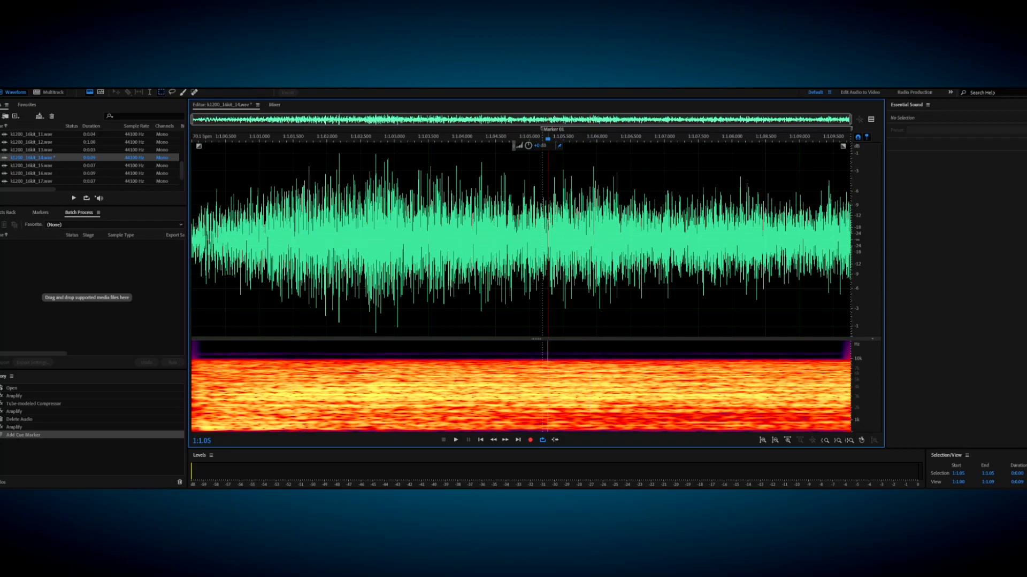
double_click(543, 170)
click(560, 196)
click(542, 178)
right_click(200, 442)
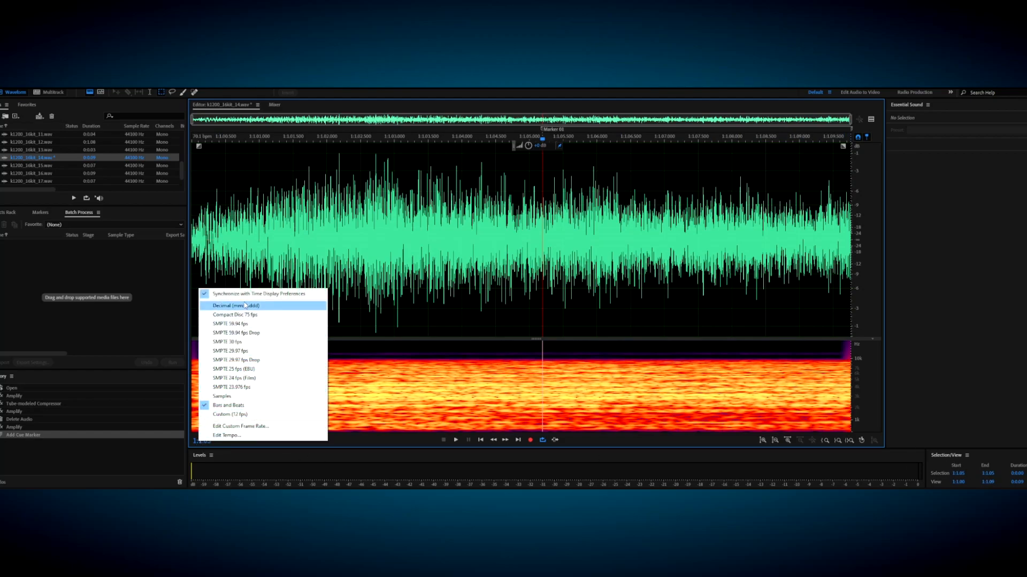
click(249, 396)
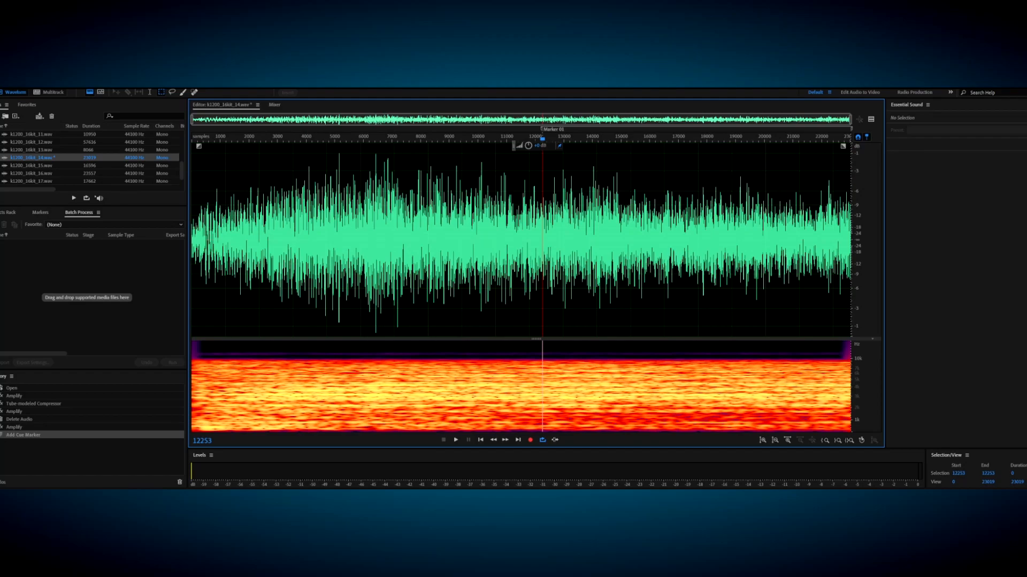
Save the cymbal as crash.wav in the k1200_drums folder, keeping markers and metadata included
click(2, 86)
click(59, 192)
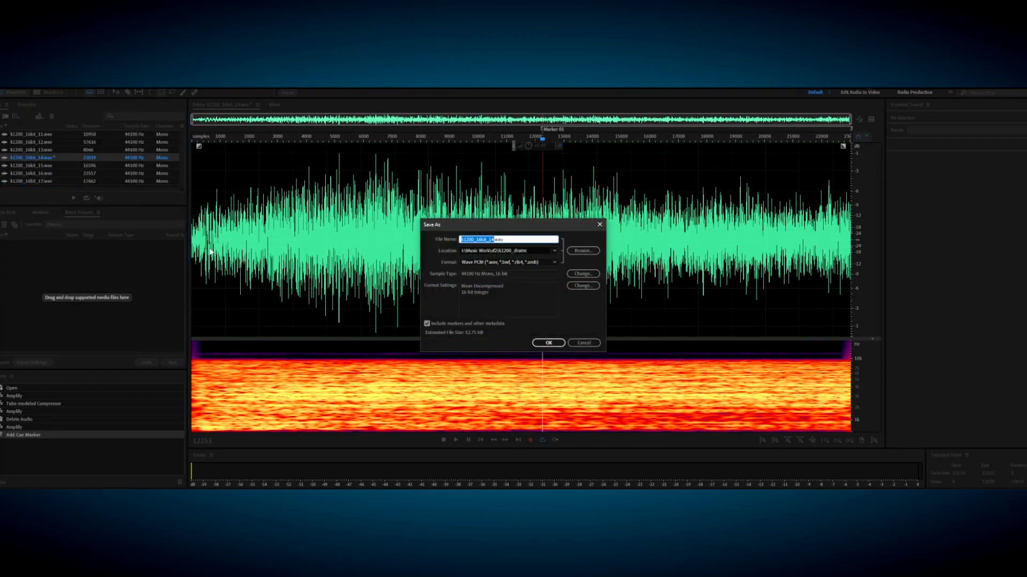
text(crash)
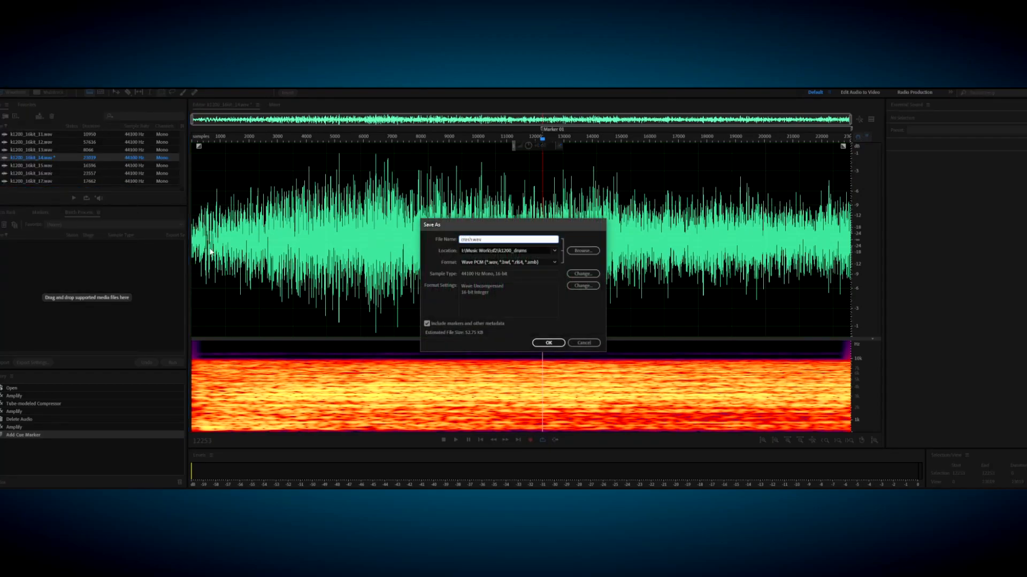
key(Return)
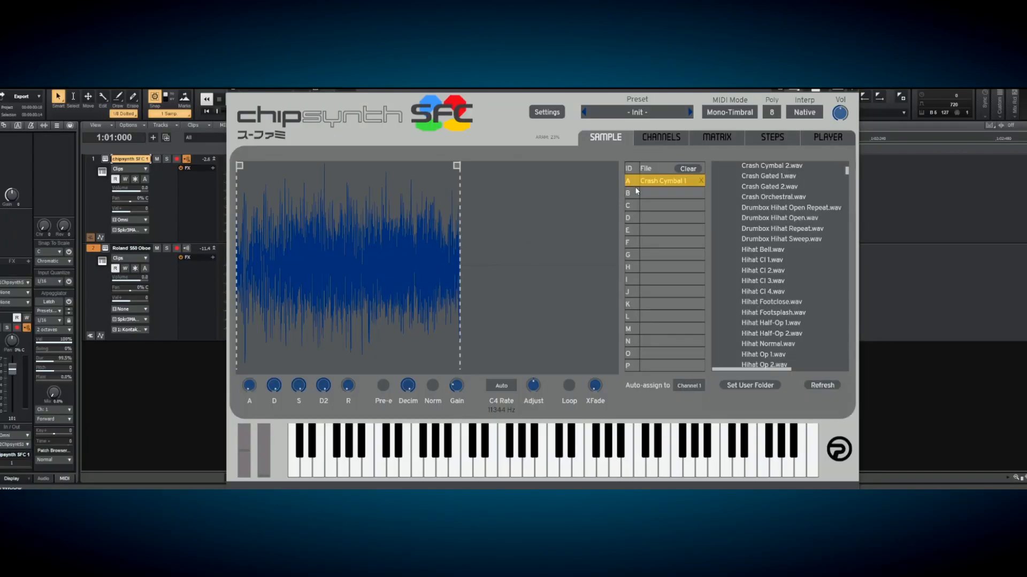
Clear the sample slots in chipsynth SFC and set the user folder to k1200_drums inside music work\sf2
click(688, 169)
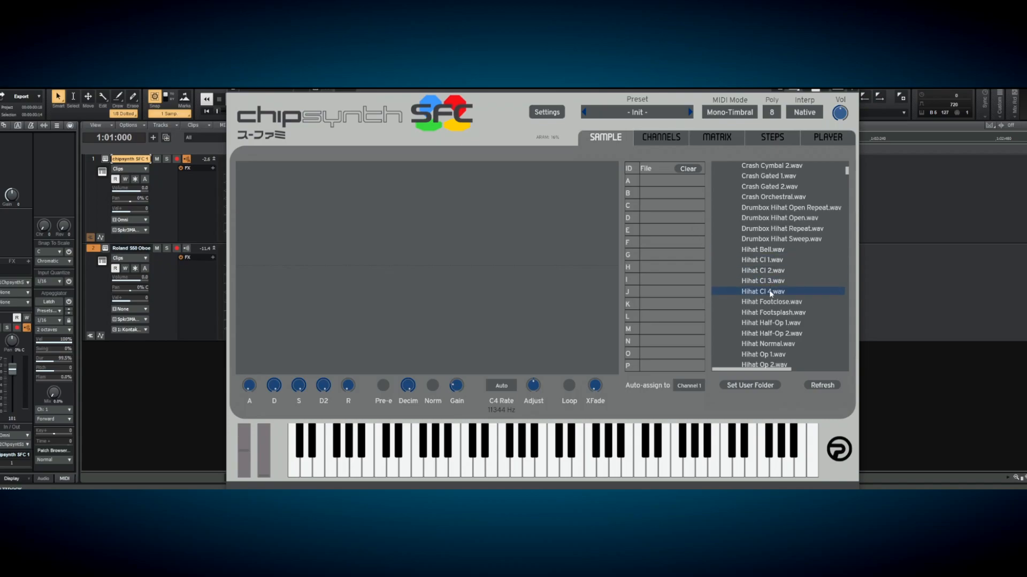
click(740, 385)
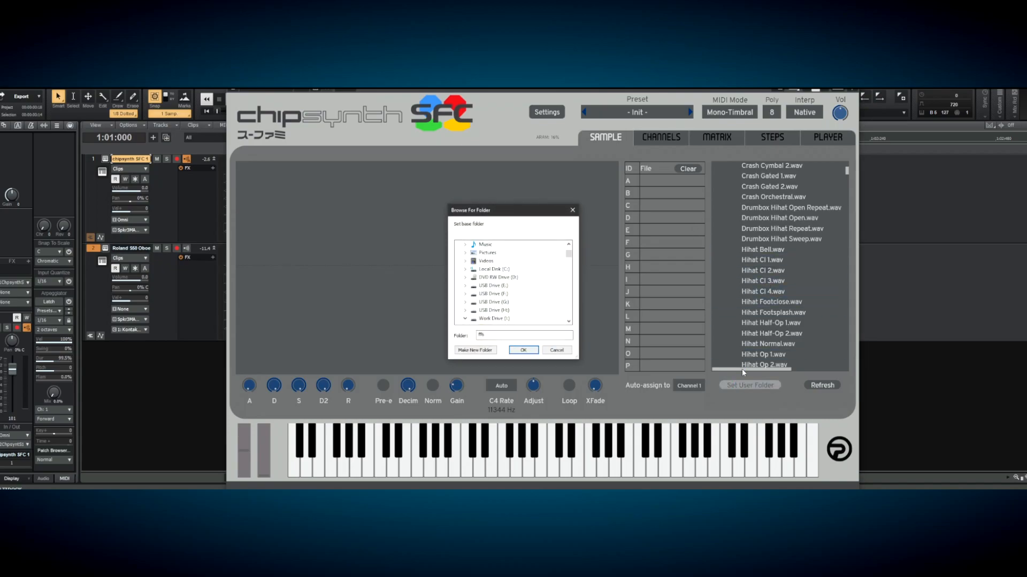
text(c:\music work\sample)
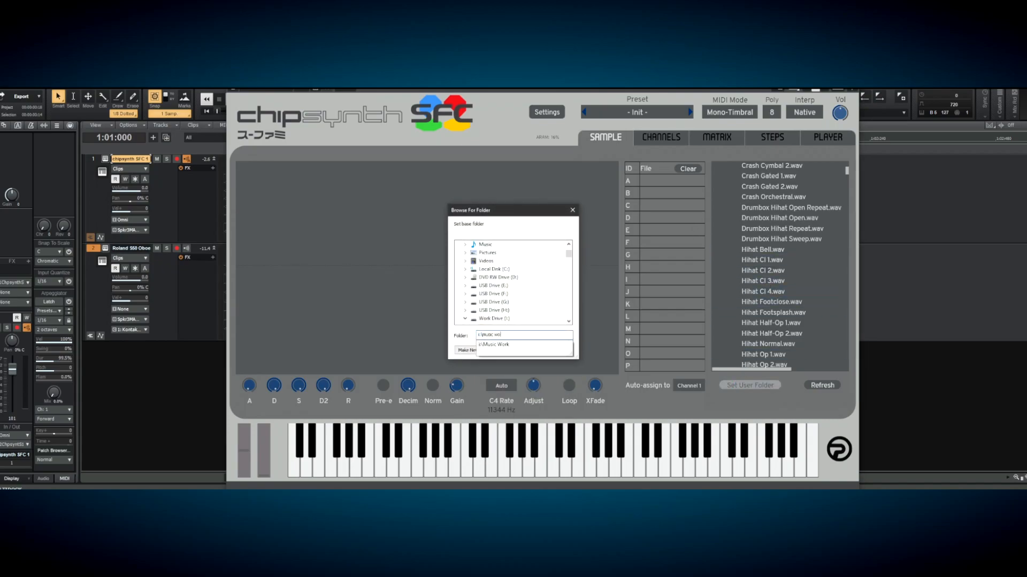
key(BackSpace)
key(BackSpace)
key(BackSpace)
key(BackSpace)
key(BackSpace)
key(BackSpace)
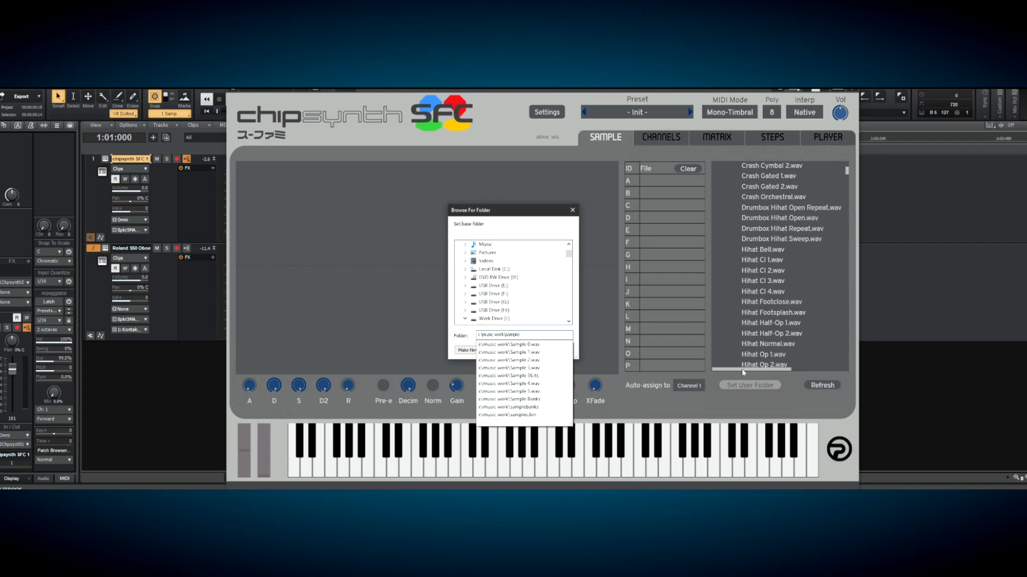
text(pf2\k1200)
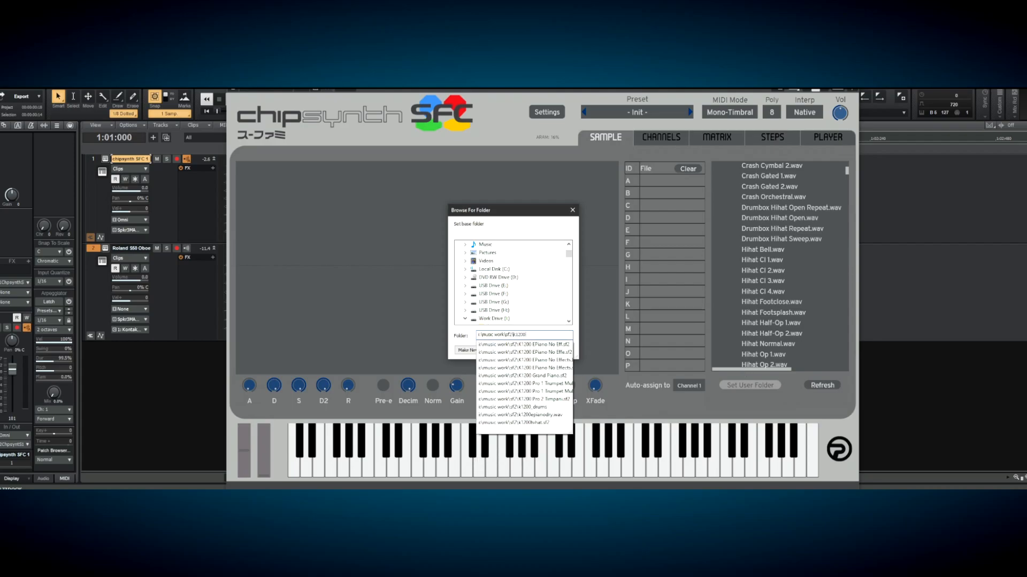
text(_d)
key(Down)
text(\)
key(Return)
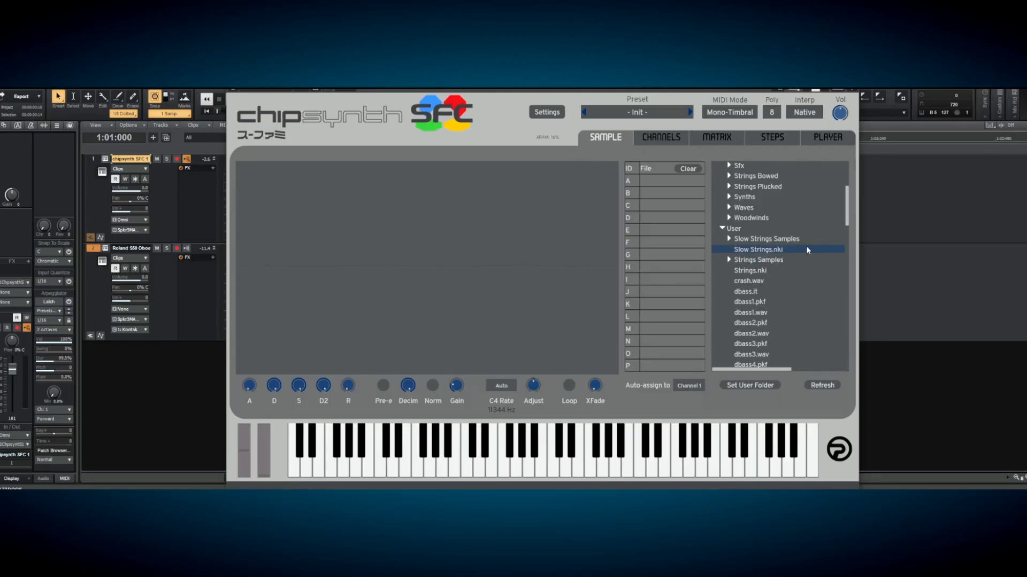
Load crash.wav from the user folder and play it at two different pitches
click(768, 281)
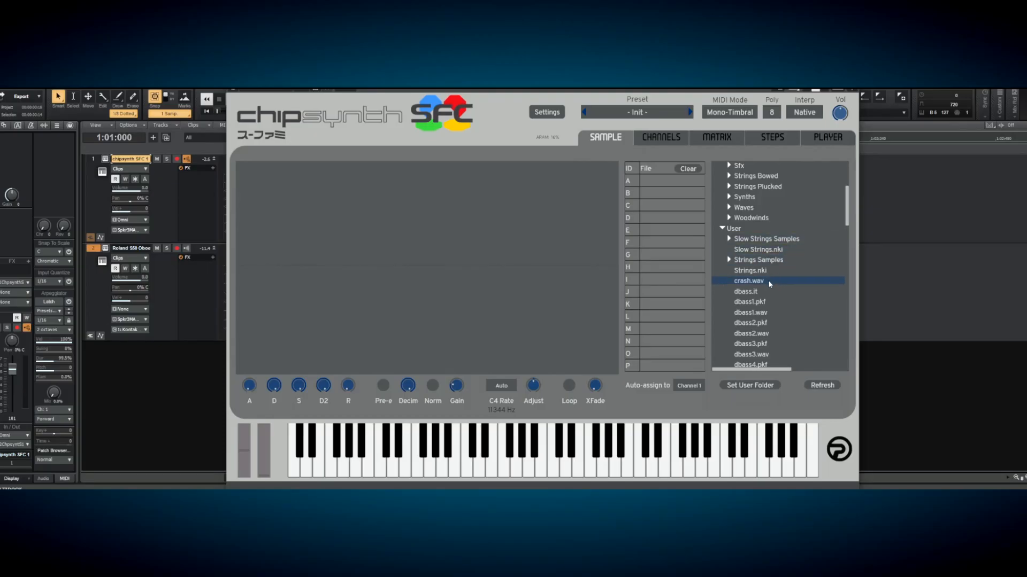
click(614, 466)
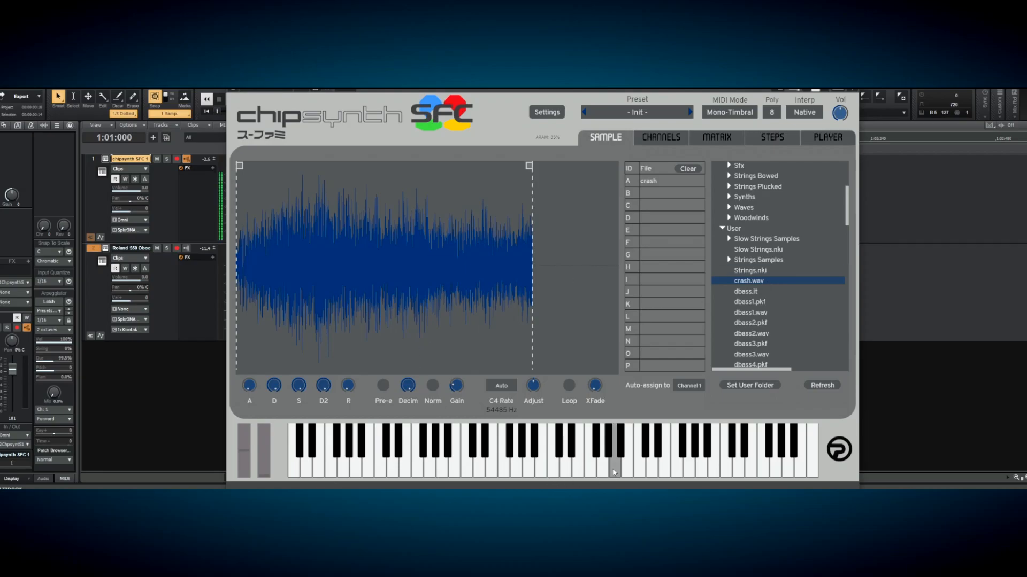
click(557, 470)
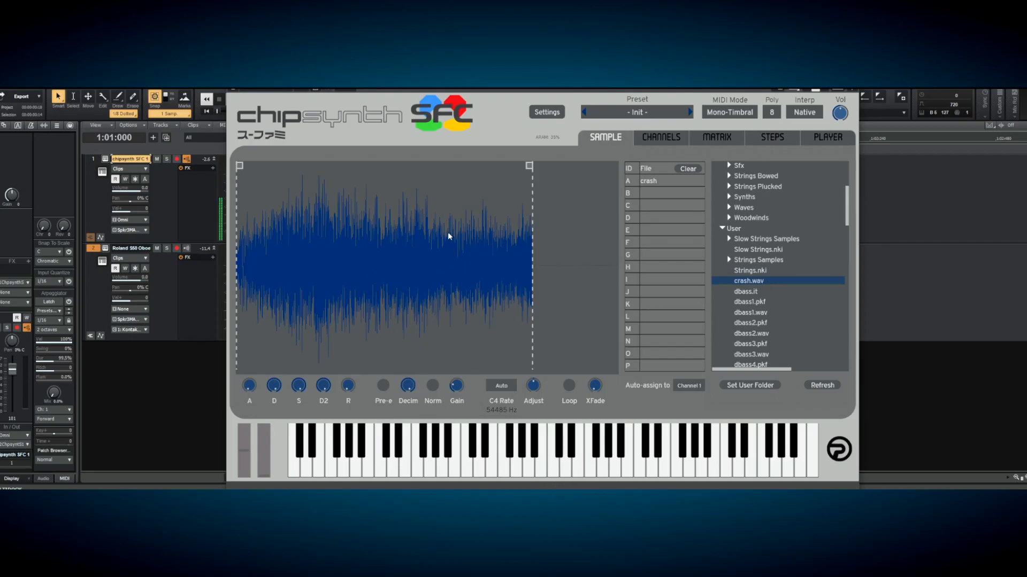
Enable looping on the crash and set the loop from the Audition marker's start, sample 12253, to the end at 23018
click(569, 385)
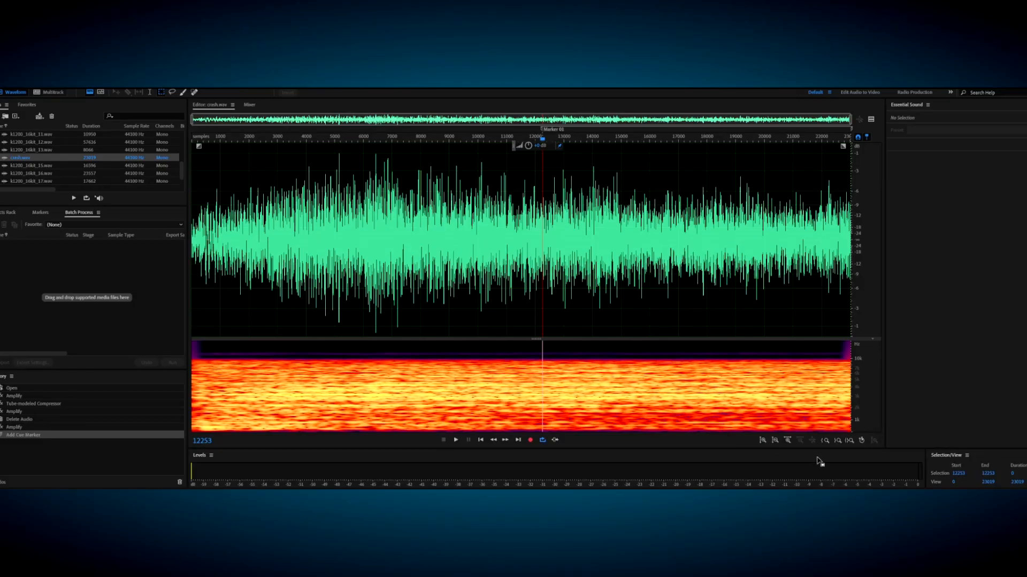
click(959, 473)
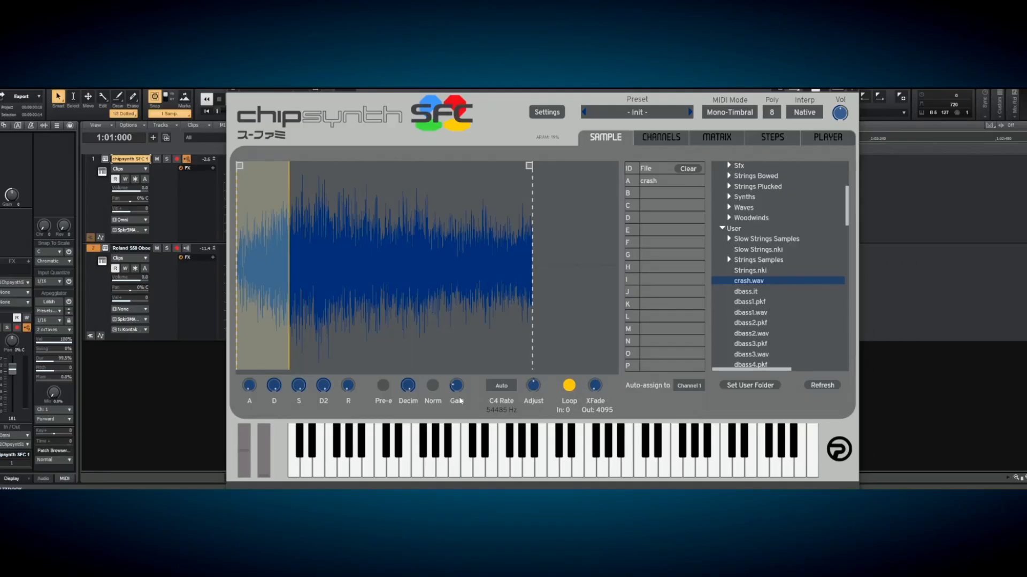
double_click(567, 411)
click(627, 444)
click(585, 461)
click(423, 267)
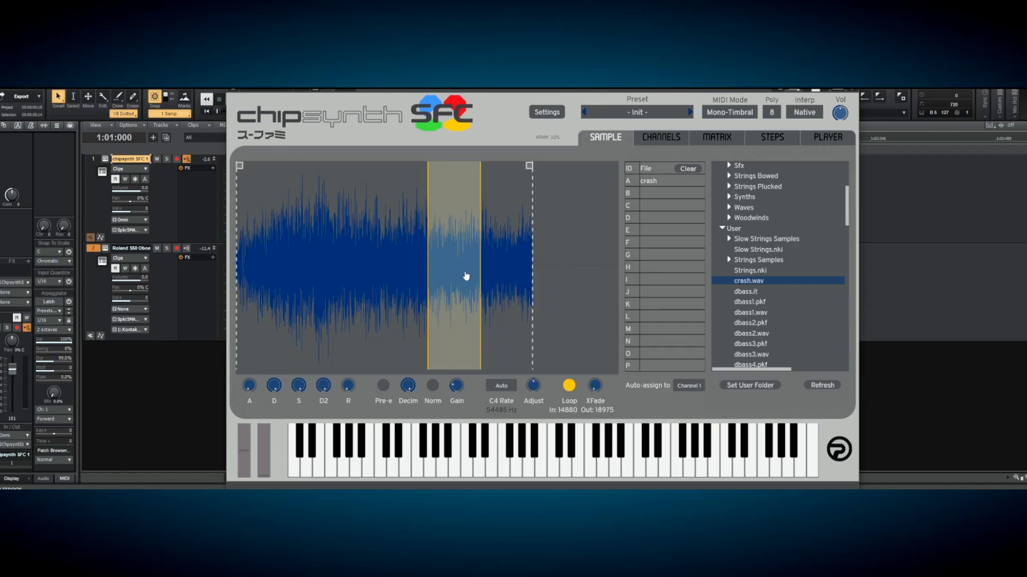
drag(459, 293, 538, 300)
click(571, 411)
text(12253)
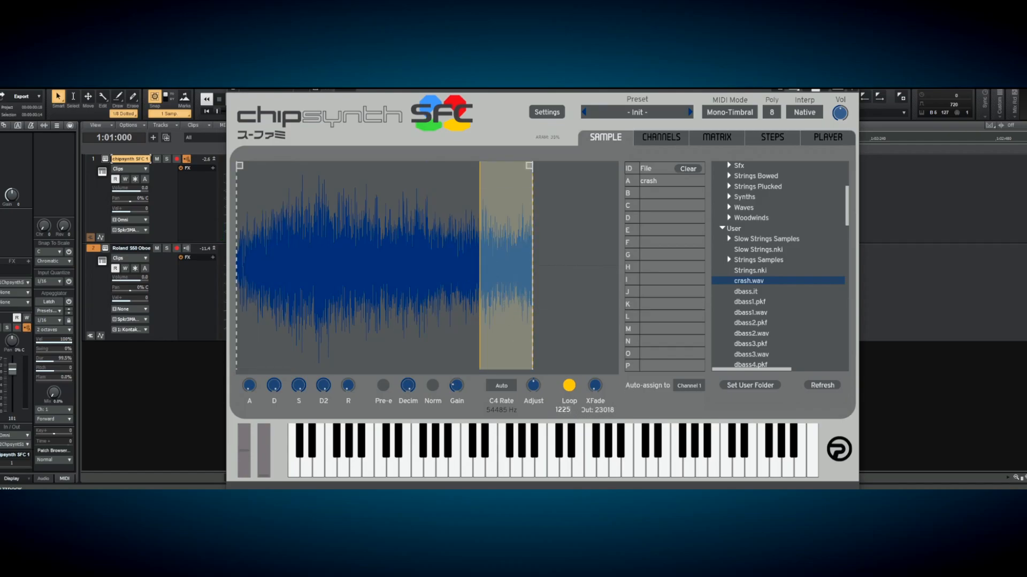
key(Return)
Play the looped crash, add a short crossfade at the loop point and play it again
click(640, 473)
click(558, 473)
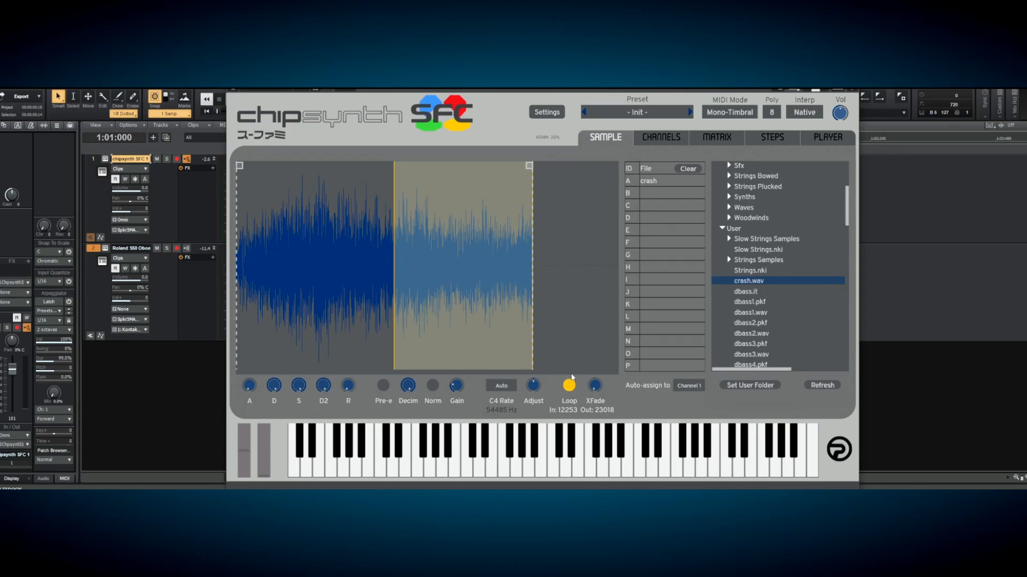
drag(596, 385, 597, 379)
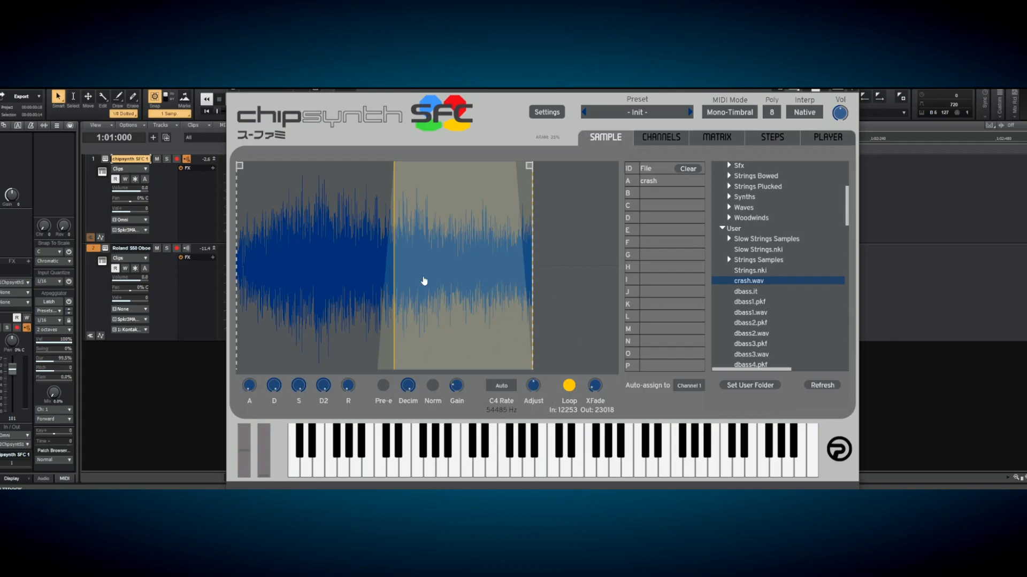
click(554, 473)
Turn on pre-emphasis for the crash, lower its decimation and play it to judge the sound
click(385, 390)
click(557, 470)
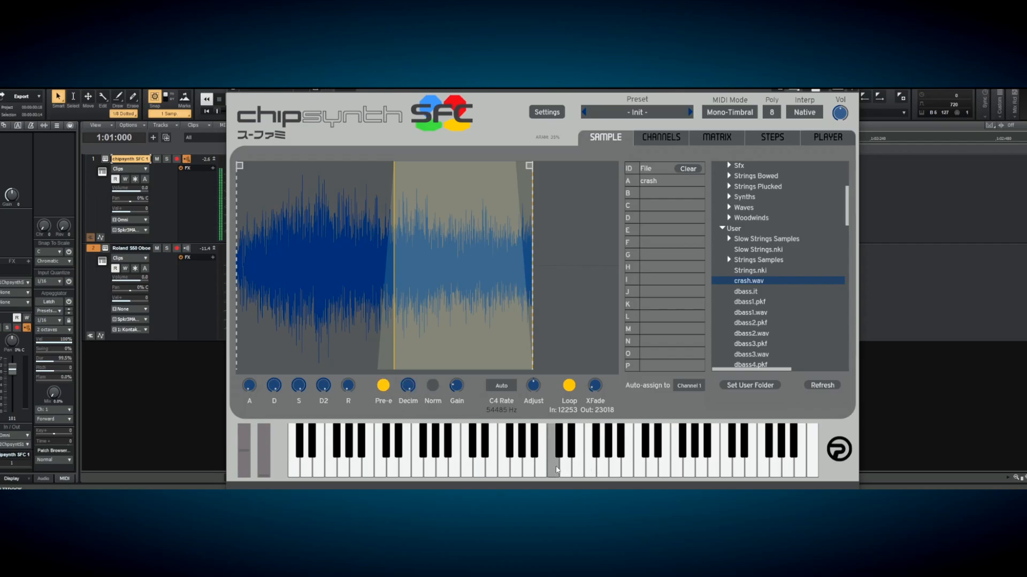
scroll(411, 399, down, 3)
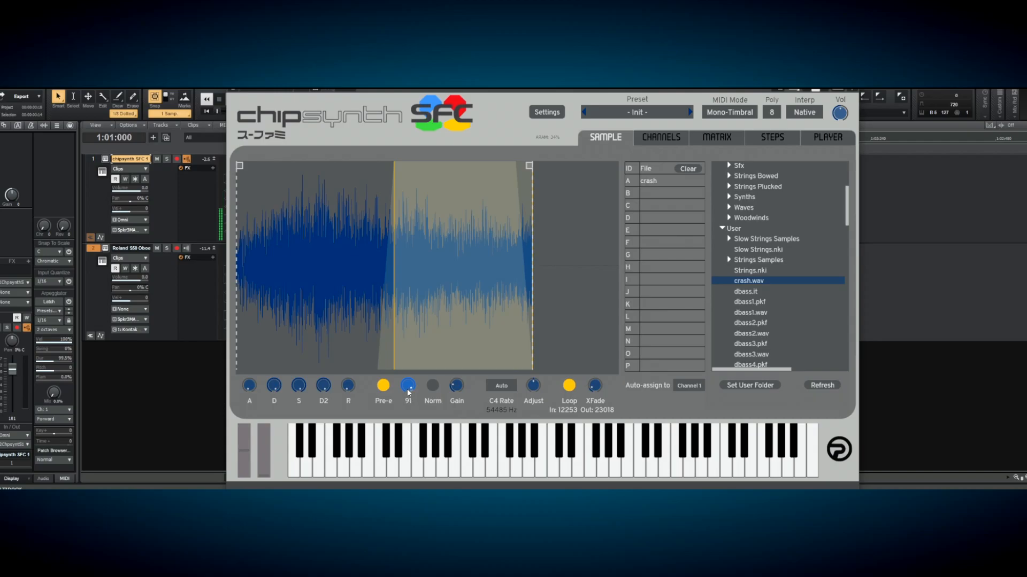
scroll(411, 399, down, 4)
scroll(411, 396, down, 1)
scroll(411, 399, down, 2)
click(556, 475)
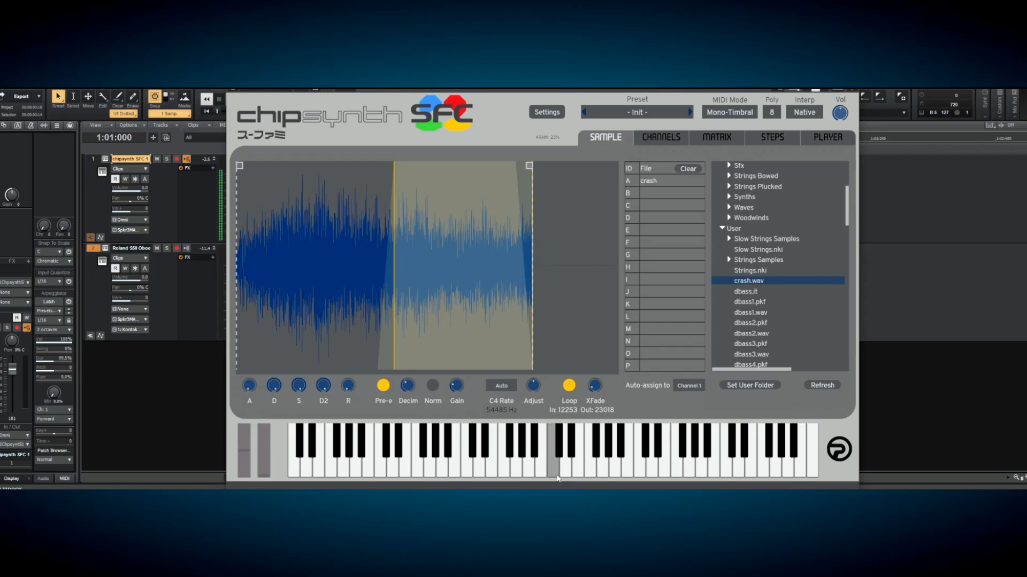
click(559, 473)
Load 02 Chrono Trigger.spc from the ct folder in the SPC player, solo channel 8 and grab its cymbal sample
click(829, 138)
scroll(401, 227, down, 4)
scroll(385, 267, up, 7)
scroll(406, 278, up, 10)
click(287, 238)
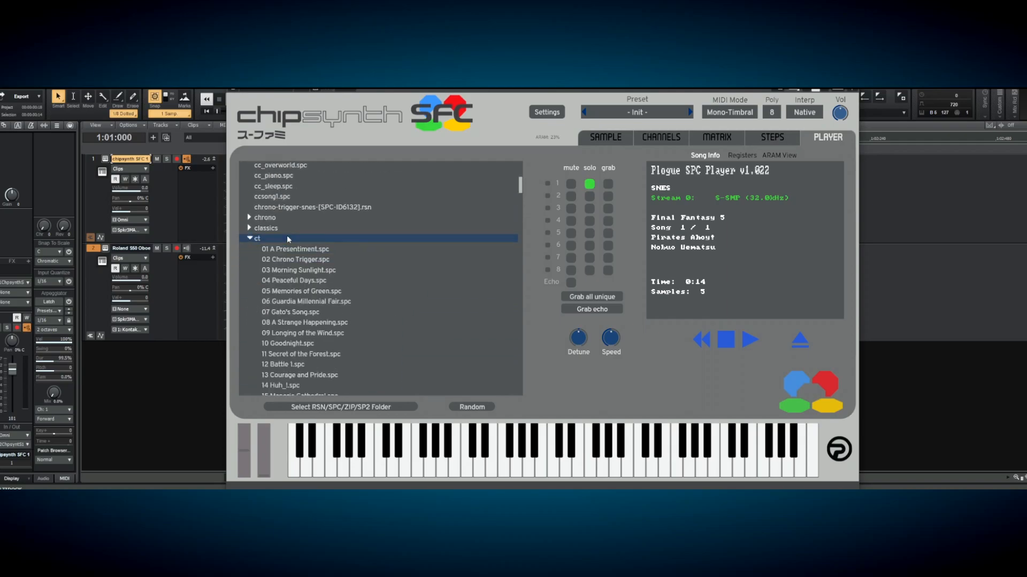
click(354, 260)
click(589, 186)
click(590, 270)
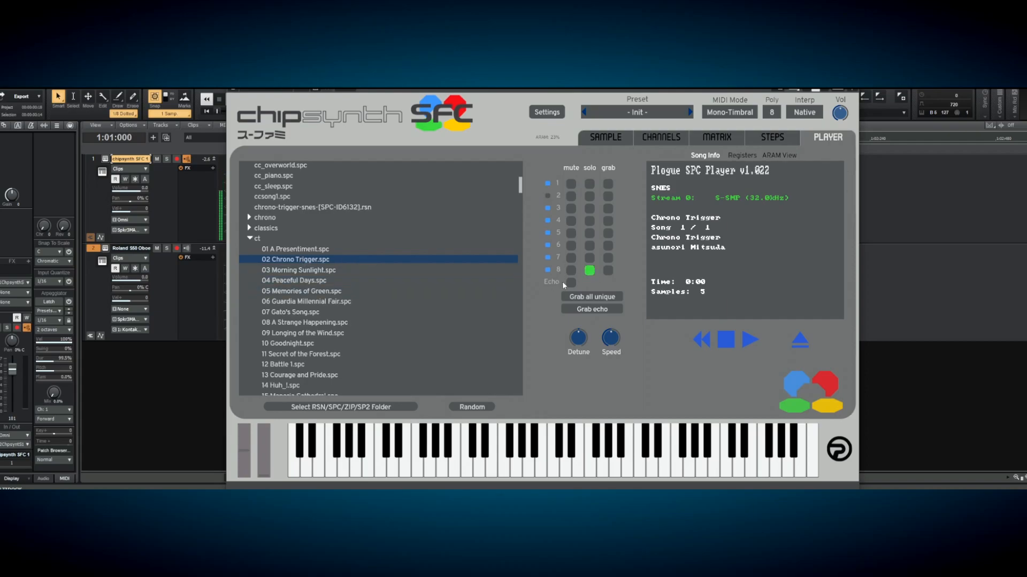
Play several notes and compare the crash with the grabbed Chrono Trigger sample
click(610, 469)
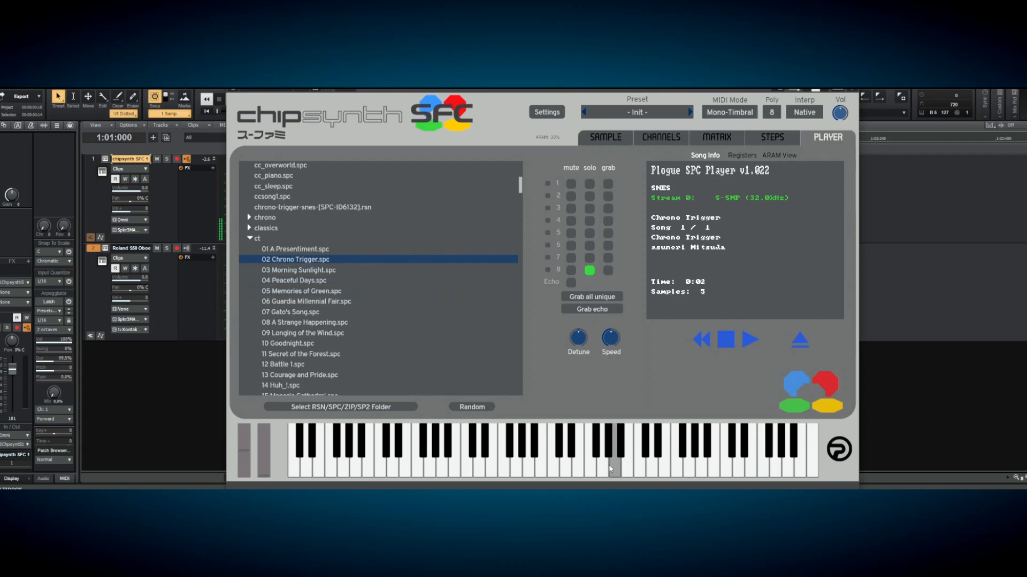
click(579, 468)
click(550, 469)
click(539, 470)
click(567, 476)
click(605, 137)
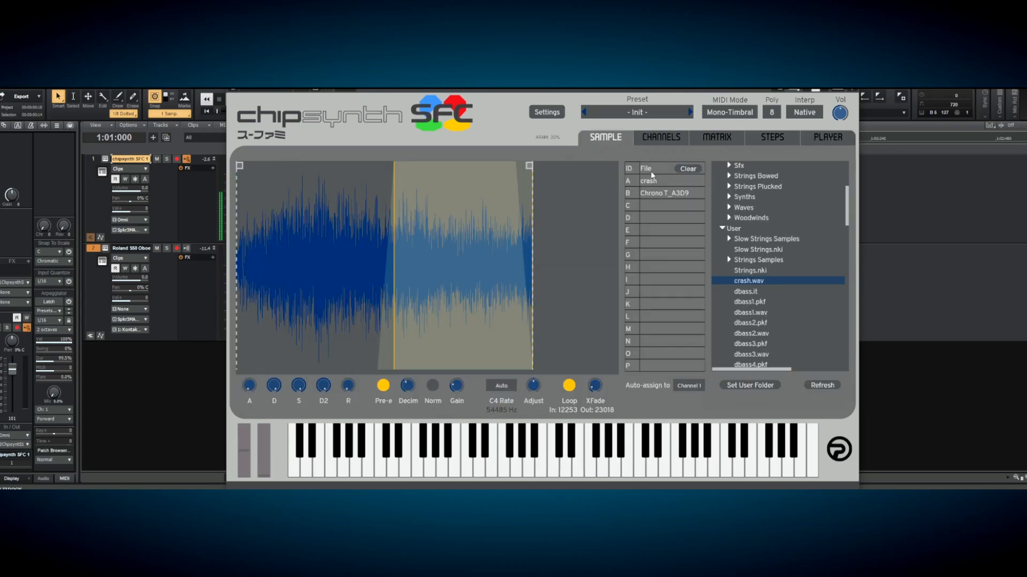
click(663, 181)
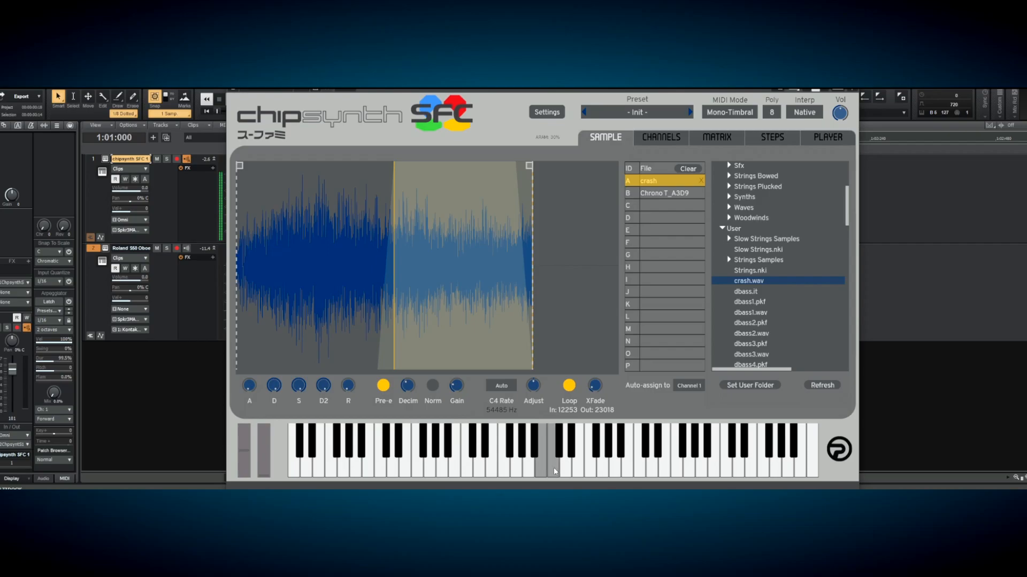
click(652, 195)
click(555, 473)
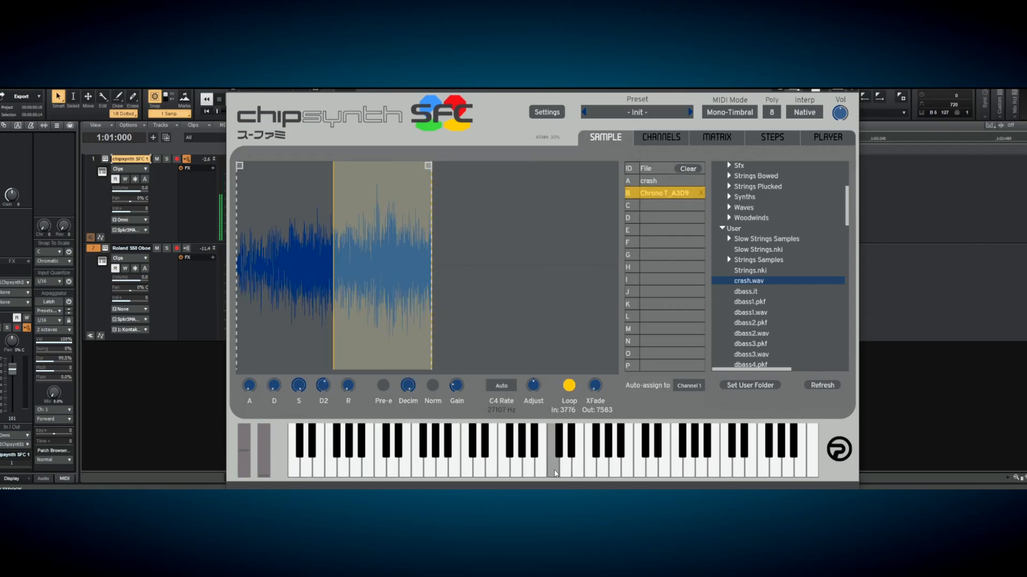
click(555, 474)
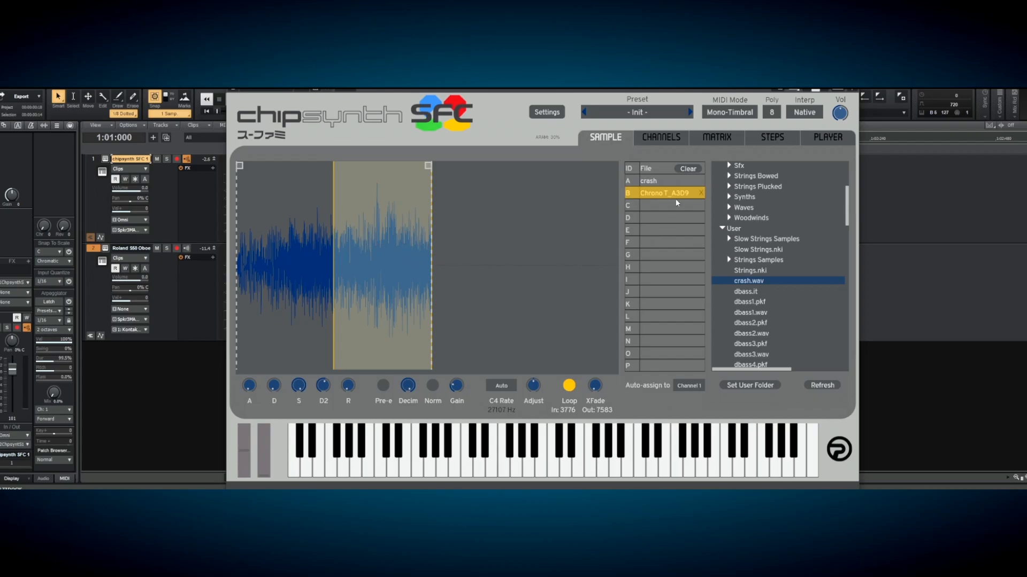
Move the crash's loop to samples 10016 to 16330 and play it at several pitches
click(657, 184)
click(516, 471)
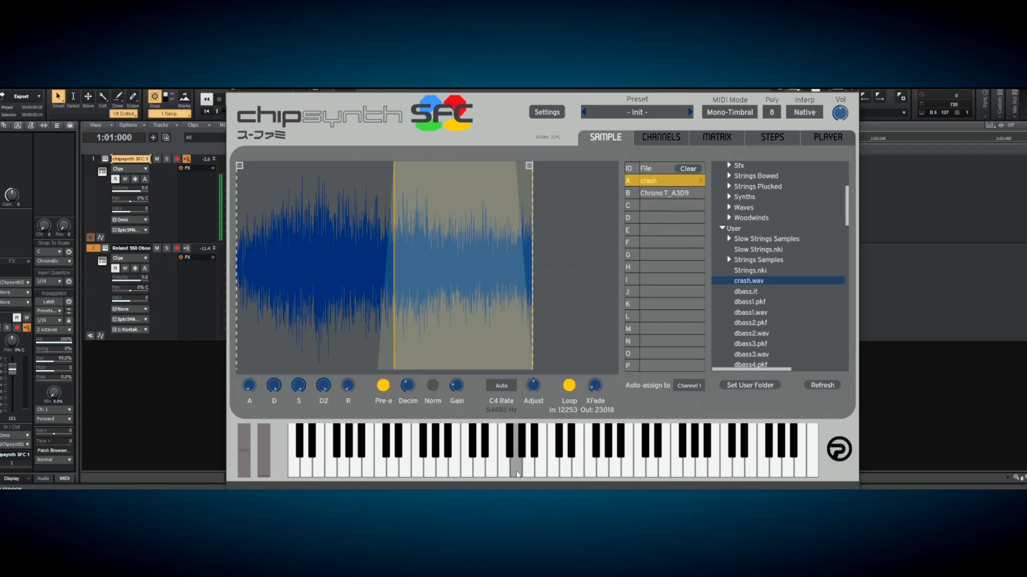
mouse_move(395, 264)
mouse_down()
mouse_move(450, 267)
mouse_move(386, 268)
mouse_up()
click(566, 466)
mouse_move(516, 476)
mouse_down()
mouse_move(561, 474)
mouse_move(526, 475)
mouse_move(552, 473)
mouse_up()
Check the grabbed Chrono Trigger sample's D2 setting, match it on the crash and play several low notes
click(662, 193)
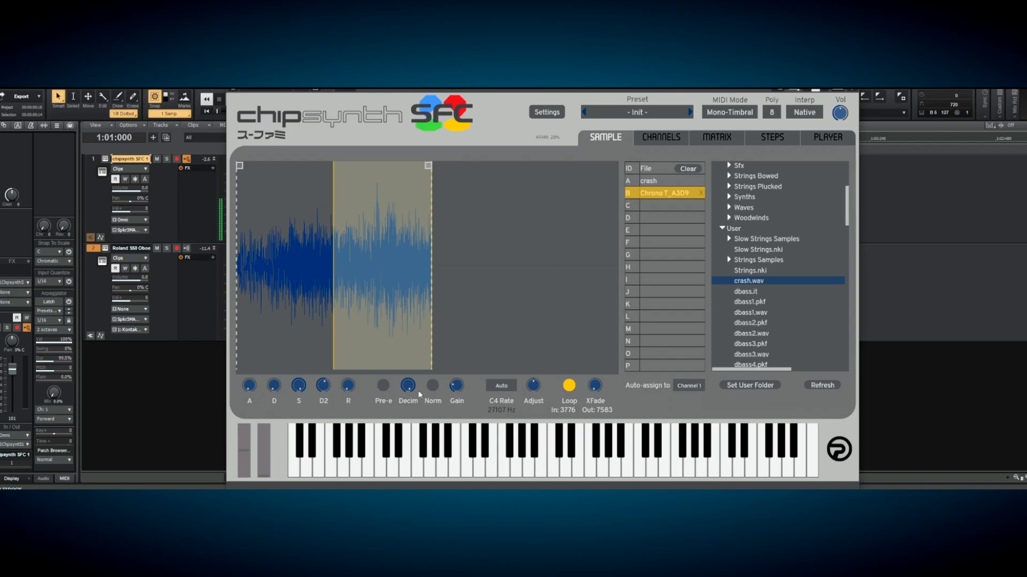
mouse_move(329, 392)
click(672, 182)
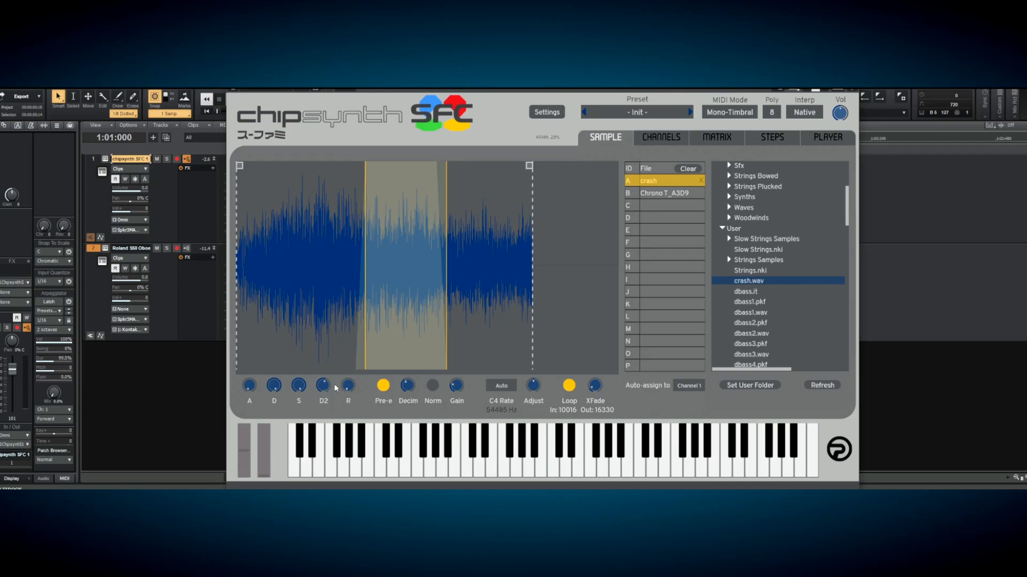
click(555, 470)
click(530, 470)
click(546, 471)
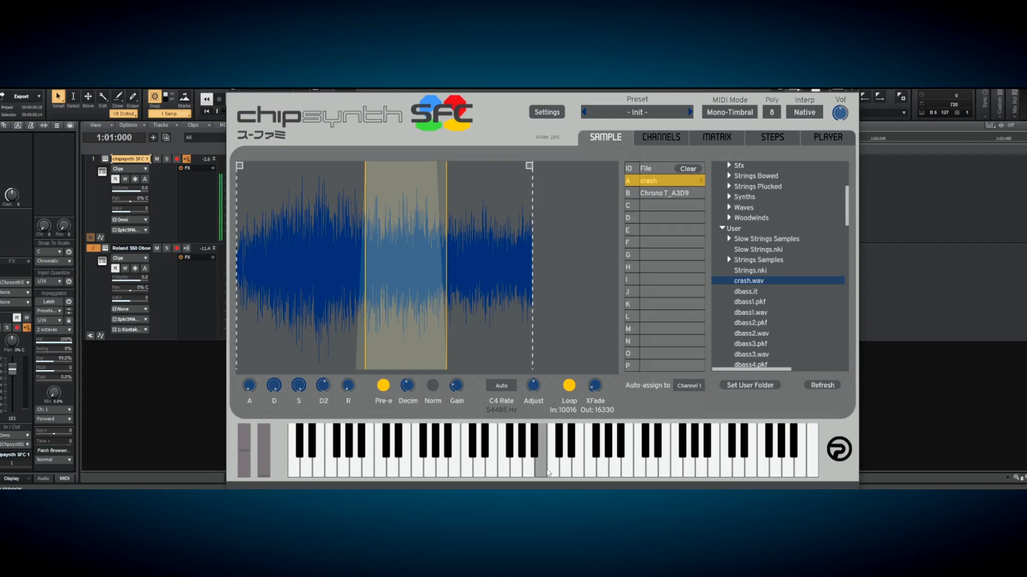
click(533, 471)
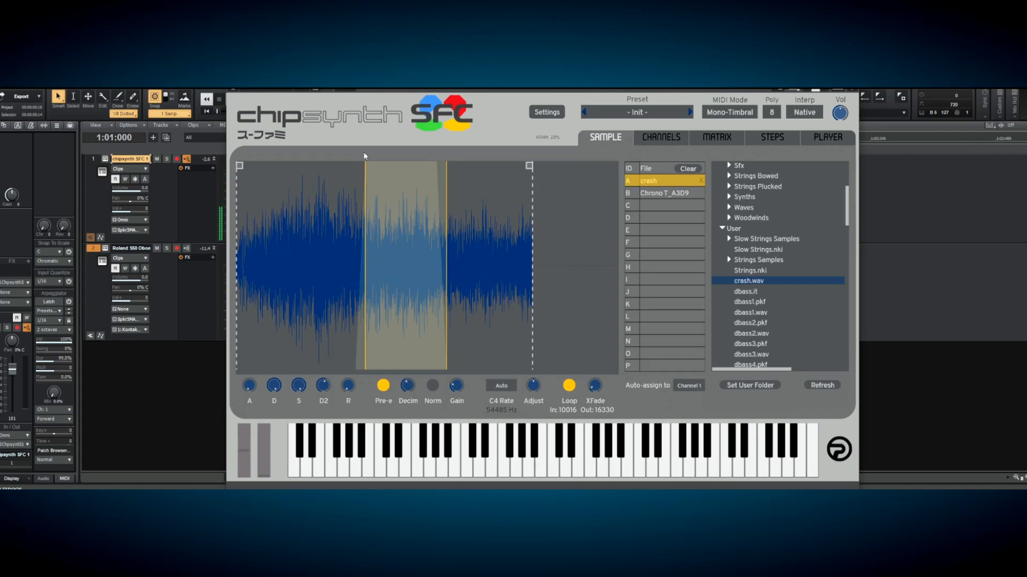
Extend the crash's loop end to sample 17535 and play it at several pitches
drag(446, 246, 462, 246)
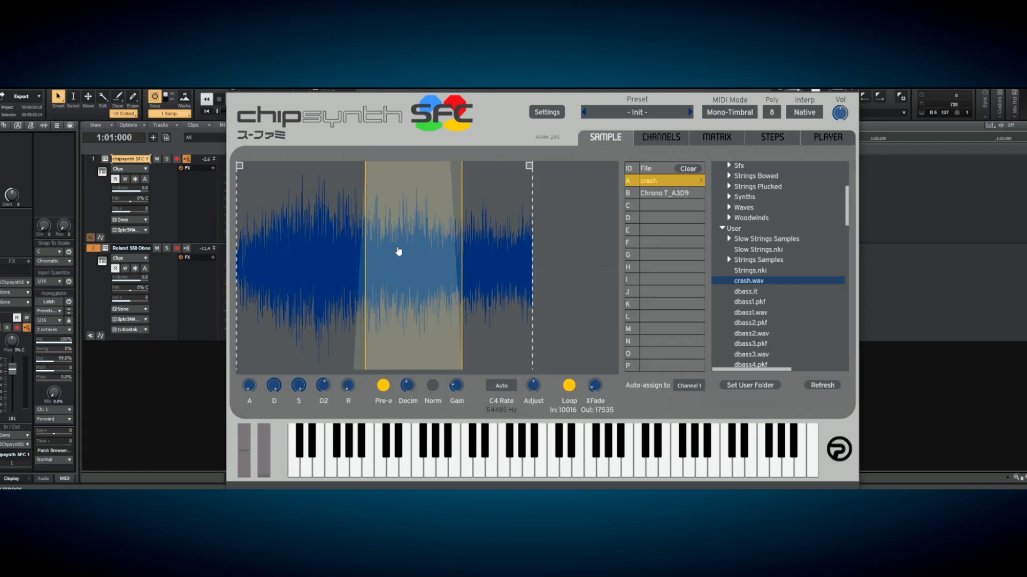
click(530, 471)
click(533, 477)
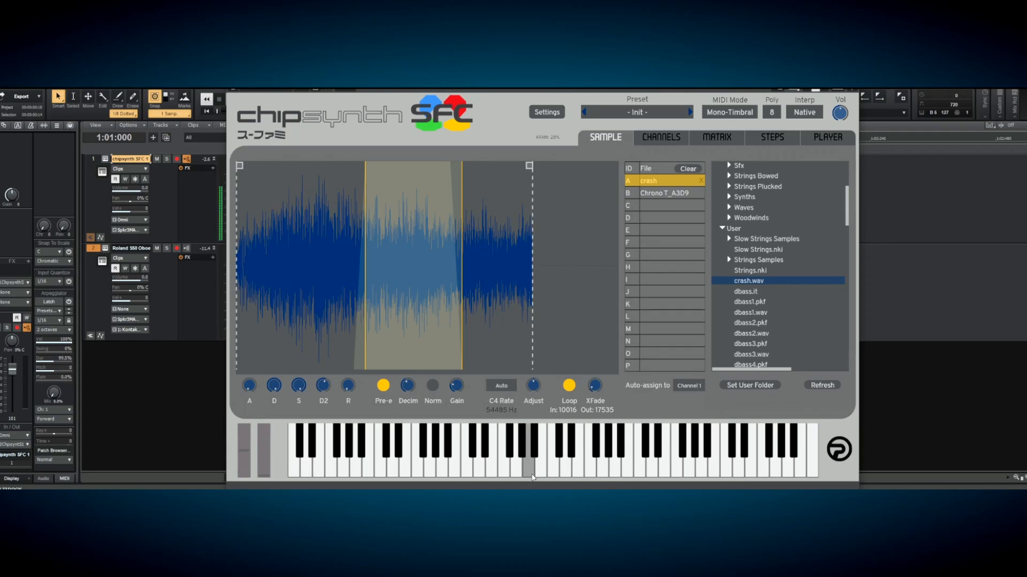
click(567, 471)
click(526, 472)
Clear all sample slots, switch to Adobe Audition and open k1200_16bit_10.wav from the file list
click(688, 169)
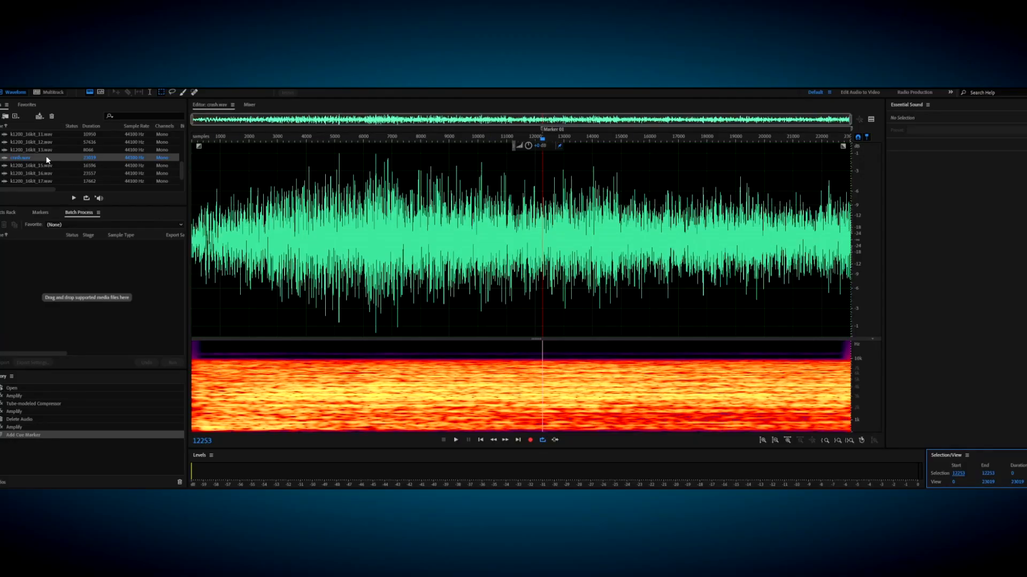
scroll(46, 157, up, 1)
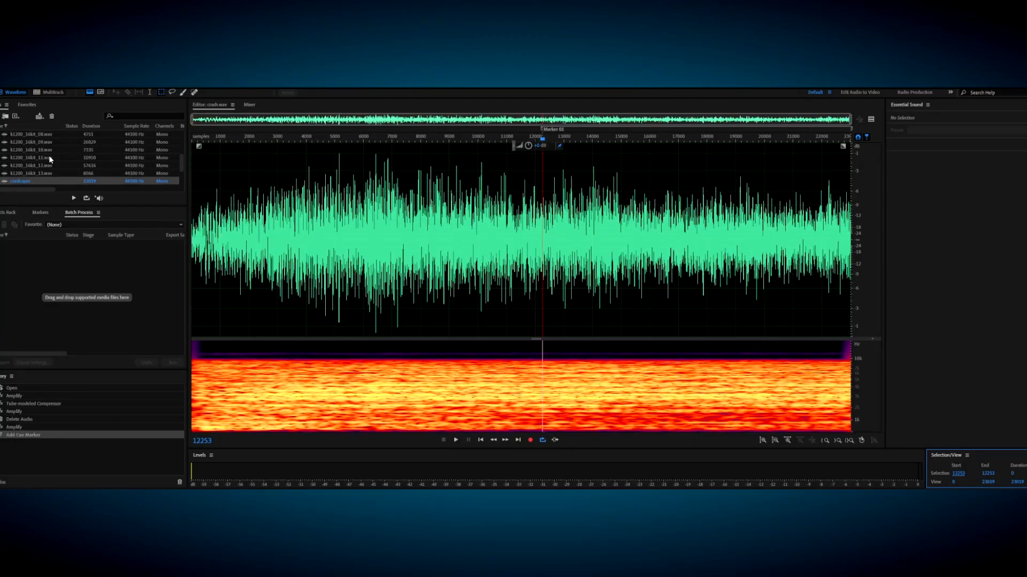
double_click(49, 150)
scroll(80, 166, up, 1)
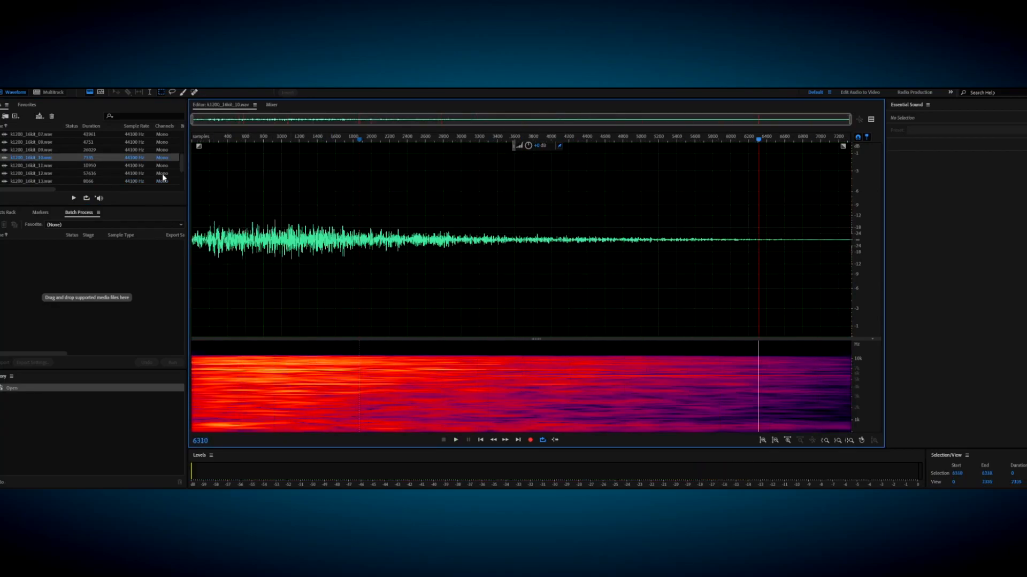
Audition k1200_16bit_08.wav and k1200_16bit_09.wav, selecting the whole waveform of k1200_16bit_09.wav
double_click(35, 149)
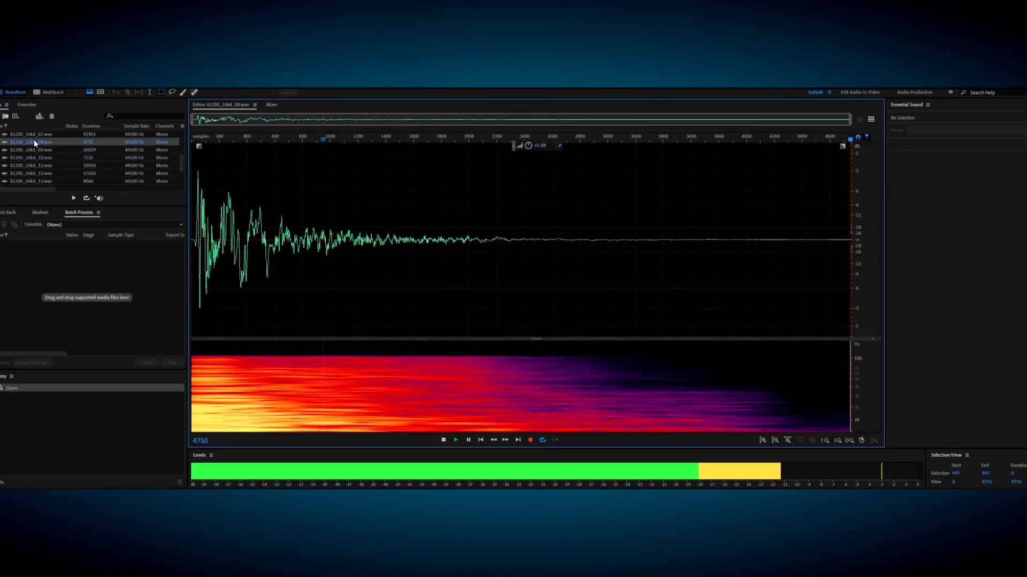
key(space)
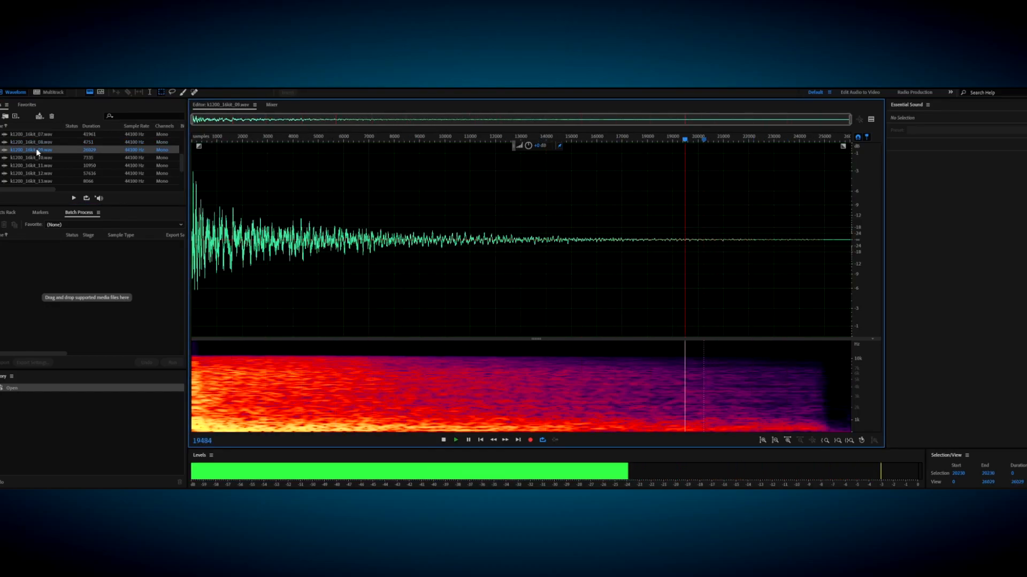
key(space)
double_click(300, 227)
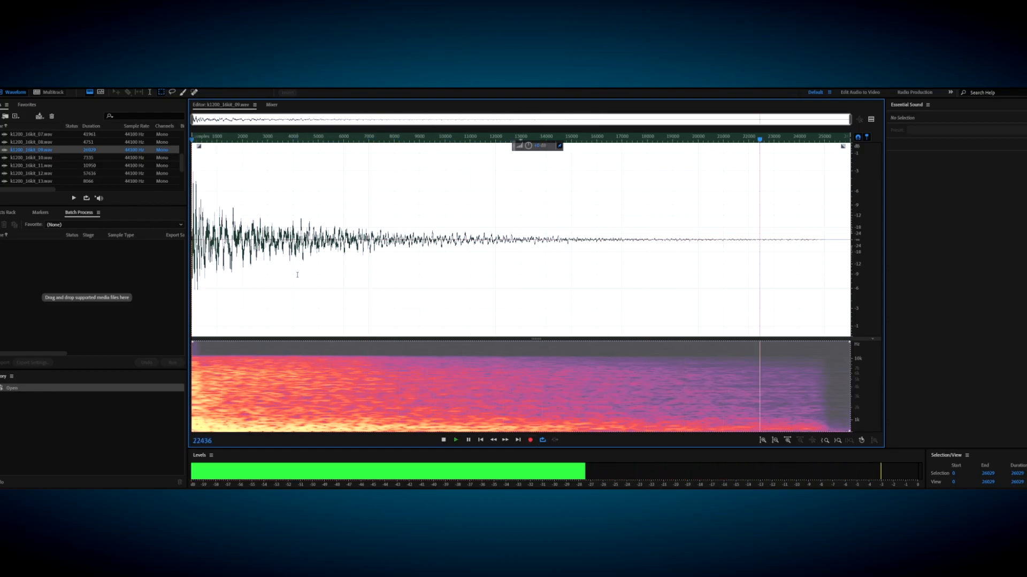
key(space)
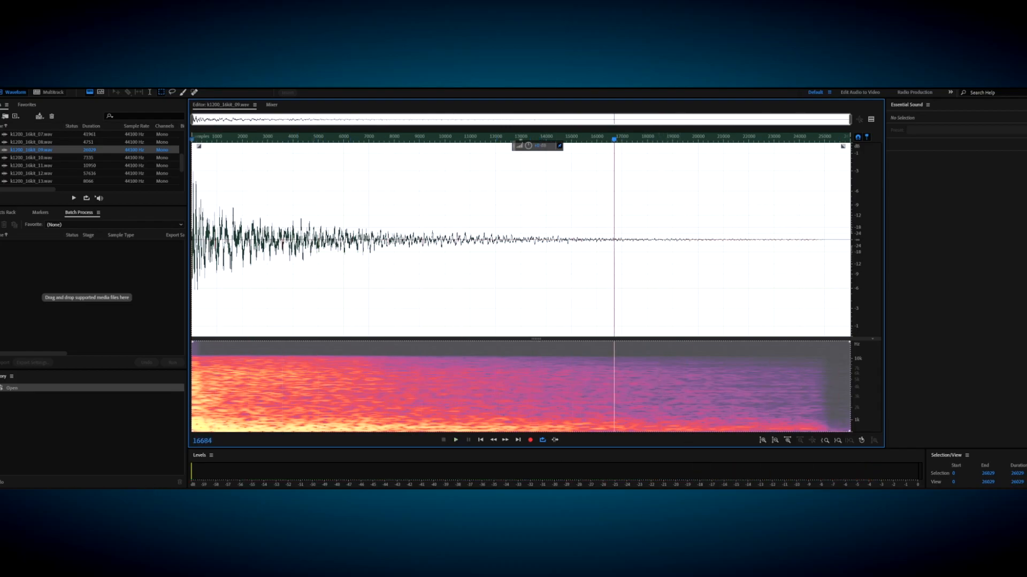
Switch to chipsynth SFC and load ff2btl3.spc in the SPC player
key(alt+Tab)
key(alt+Tab)
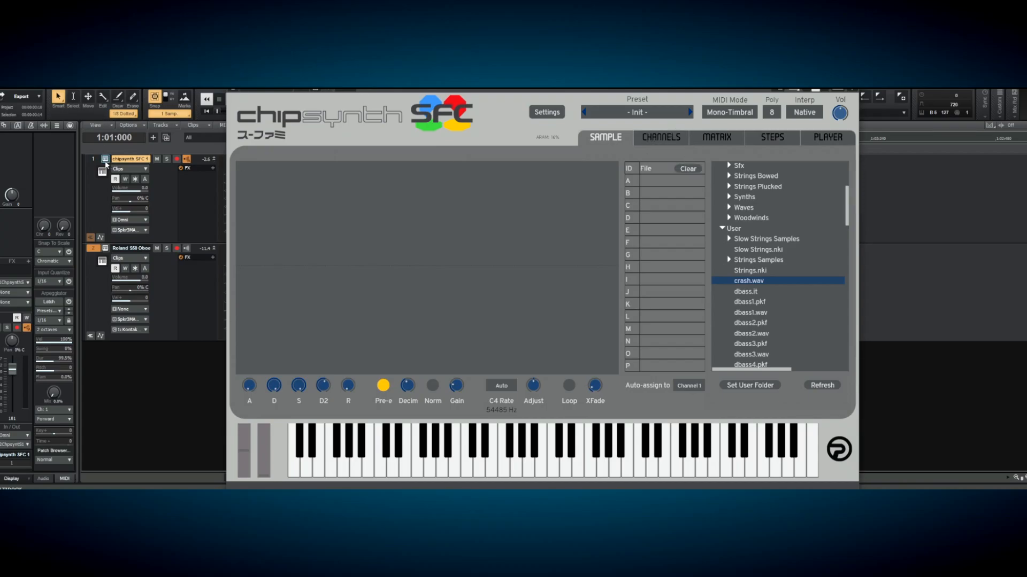
click(829, 137)
double_click(262, 238)
scroll(298, 265, down, 4)
click(306, 269)
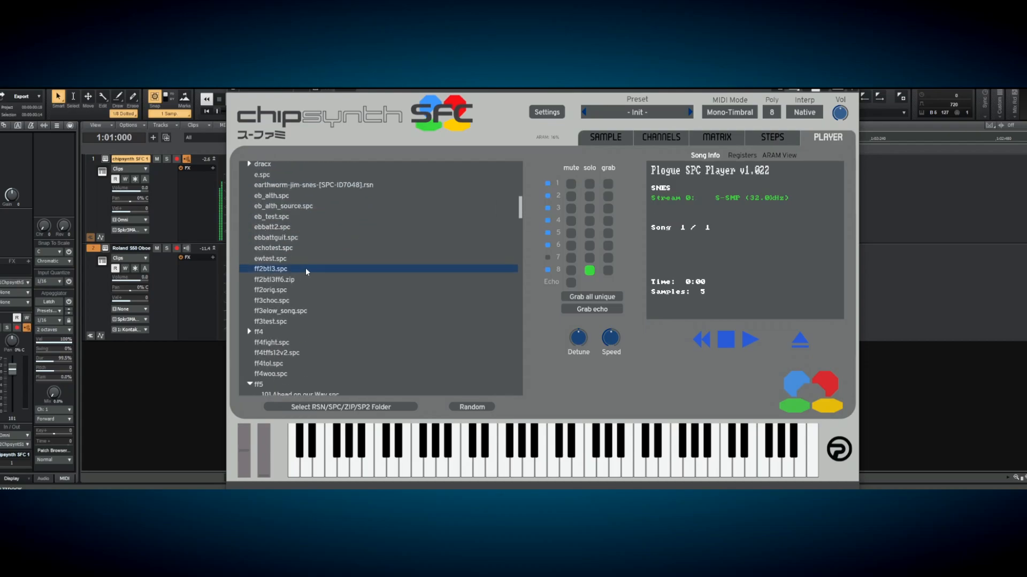
scroll(307, 305, down, 1)
Expand the ff4 song folder and play 08 Fight 1.spc and 13 Fight 2.spc
double_click(307, 305)
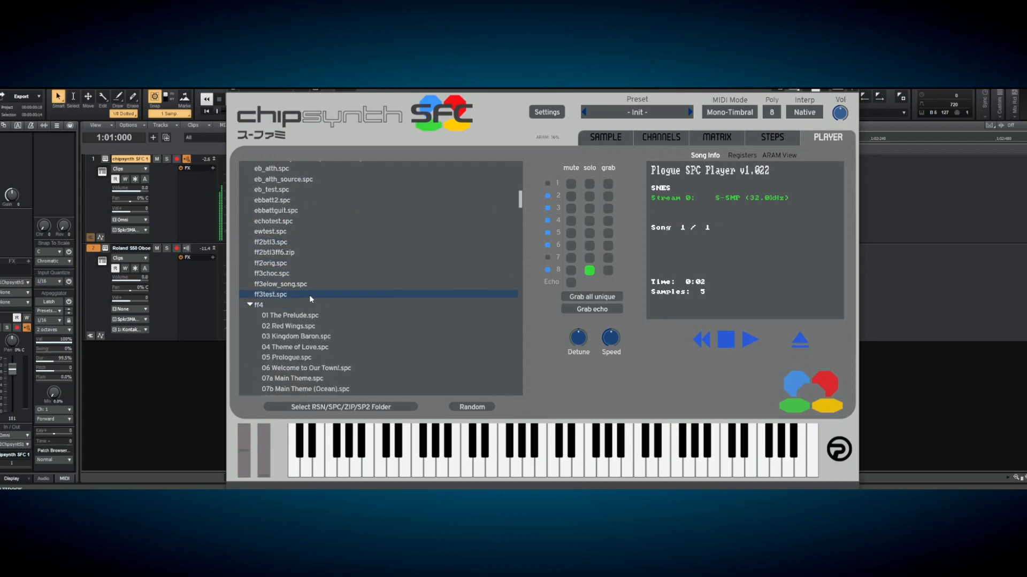
scroll(310, 301, down, 1)
click(309, 309)
scroll(341, 342, down, 1)
click(315, 326)
click(316, 357)
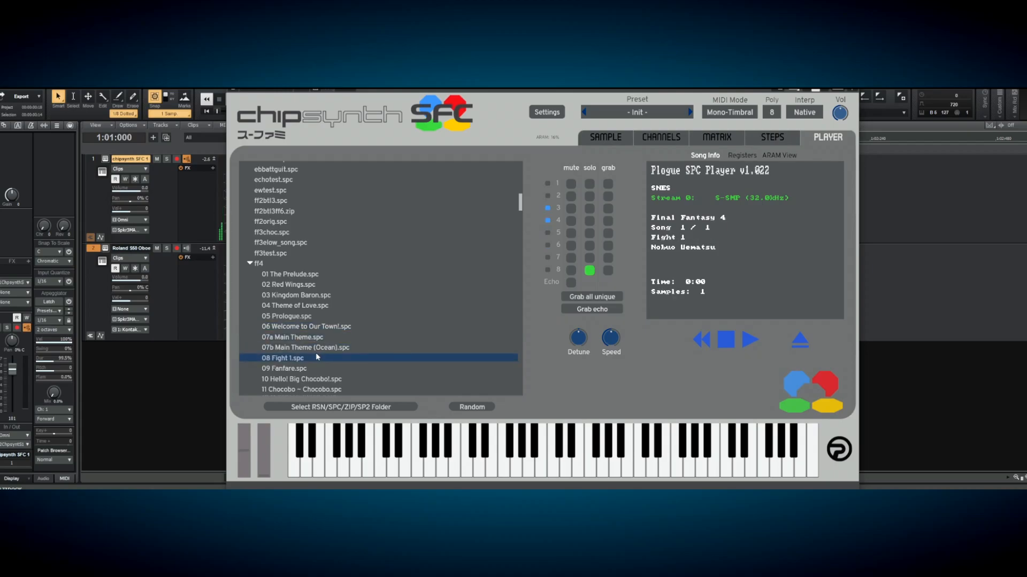
scroll(352, 358, down, 2)
click(313, 370)
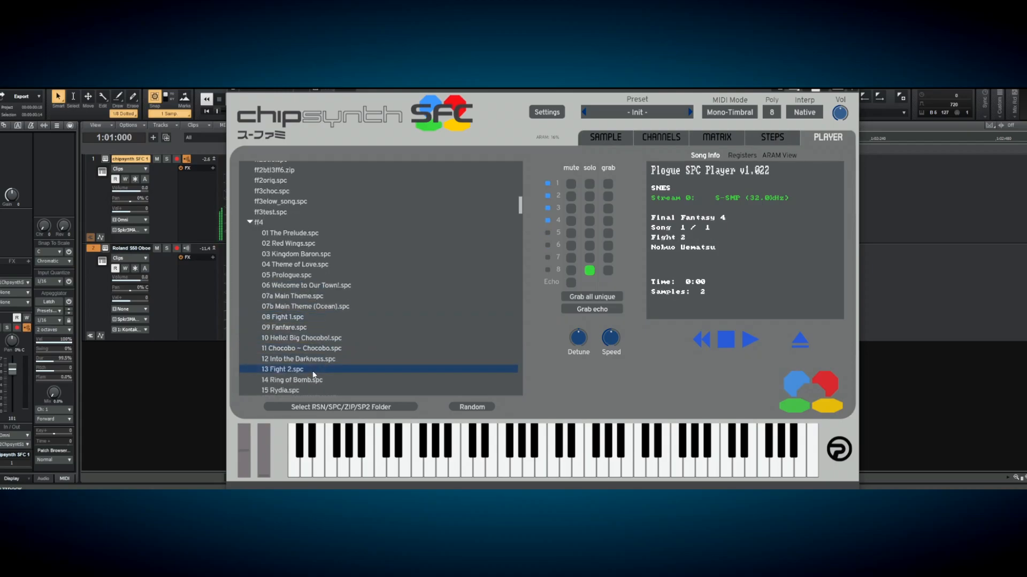
Solo channel 6 of the Fight 2 song, comparing it with channel 5
click(589, 234)
click(589, 246)
click(590, 234)
Inspect the Fight 2 sample grabbed into slot A and clear the sample list
click(620, 144)
click(669, 181)
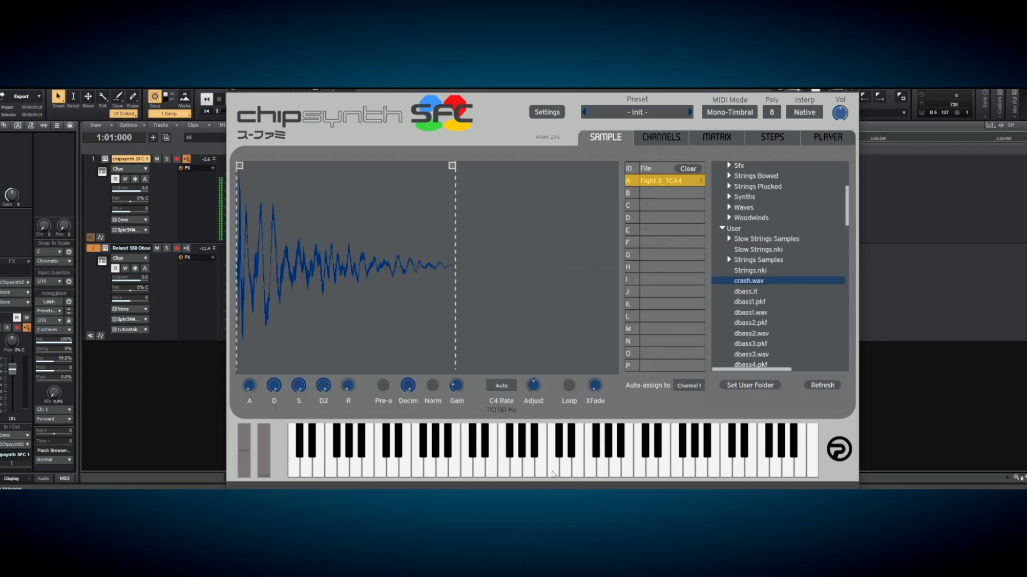
click(689, 168)
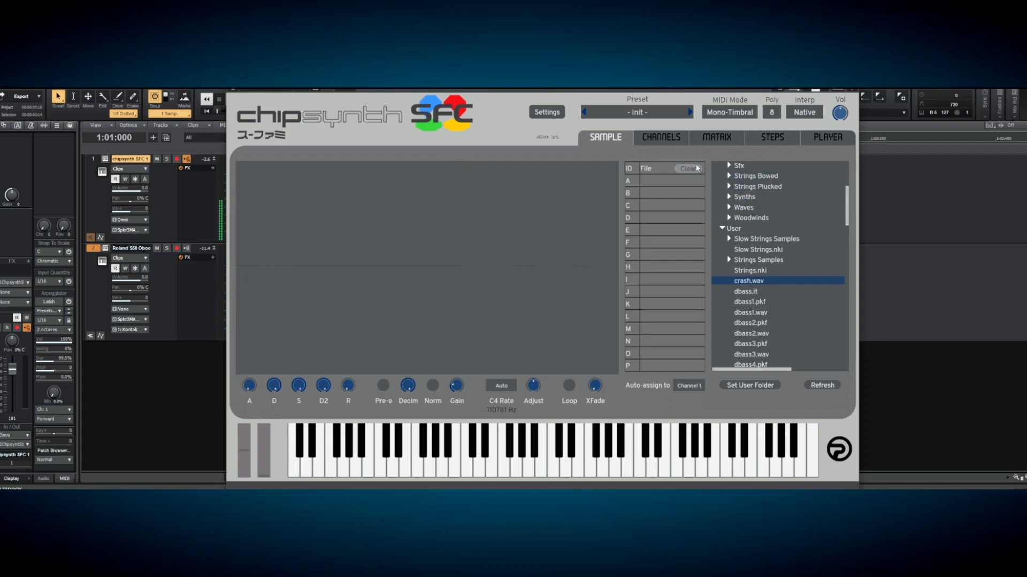
Replay Fight 2 with channel 6 soloed, grab its other drum sample, try several notes and open the sample from slot A
click(828, 137)
click(349, 369)
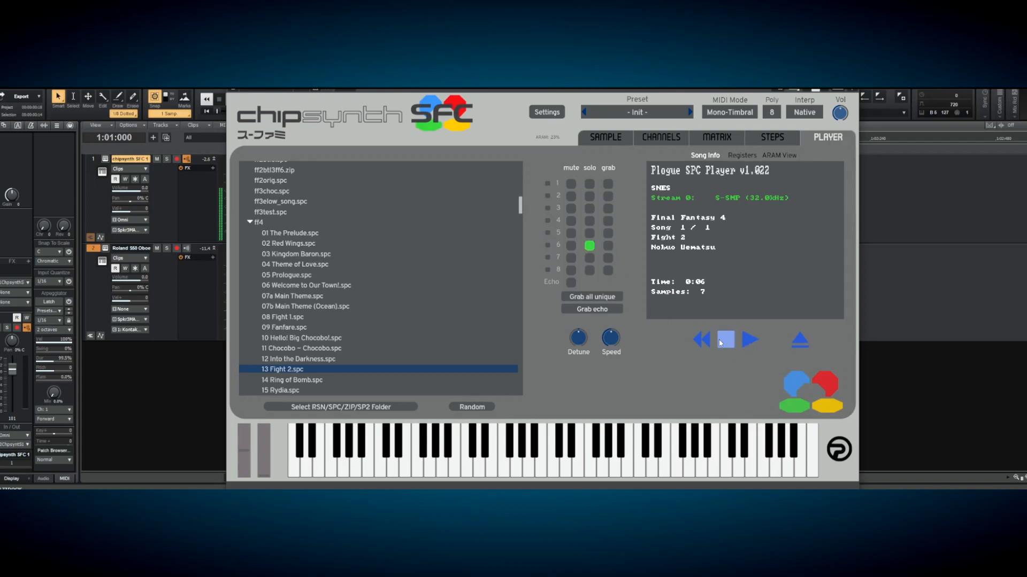
click(517, 465)
click(481, 469)
click(468, 471)
click(481, 469)
click(623, 137)
click(671, 184)
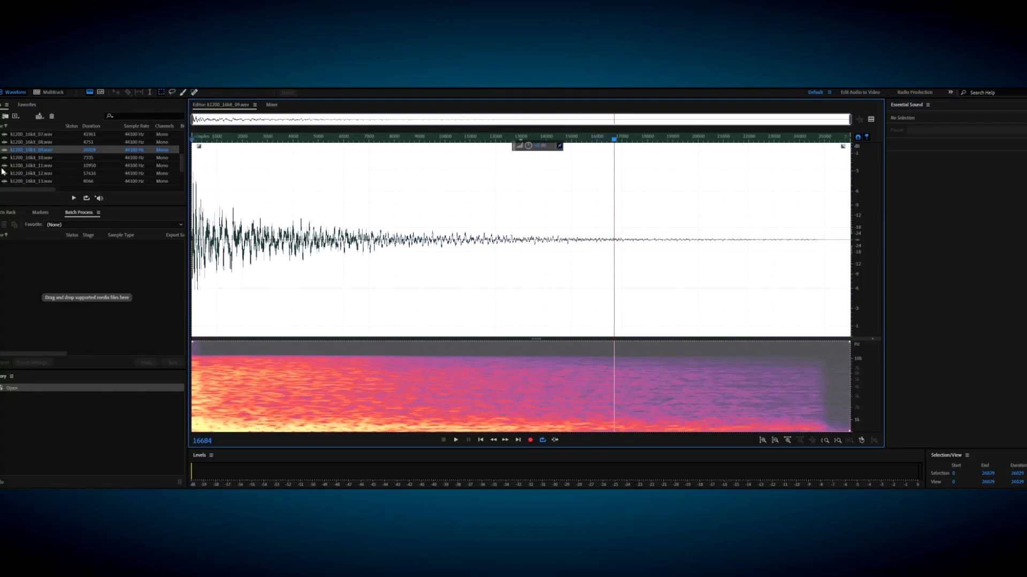
In Adobe Audition, compare K1200 recordings 10, 01, 11, 08 and 09 by ear, finishing with k1200_16bit_09.wav played from its start
click(27, 154)
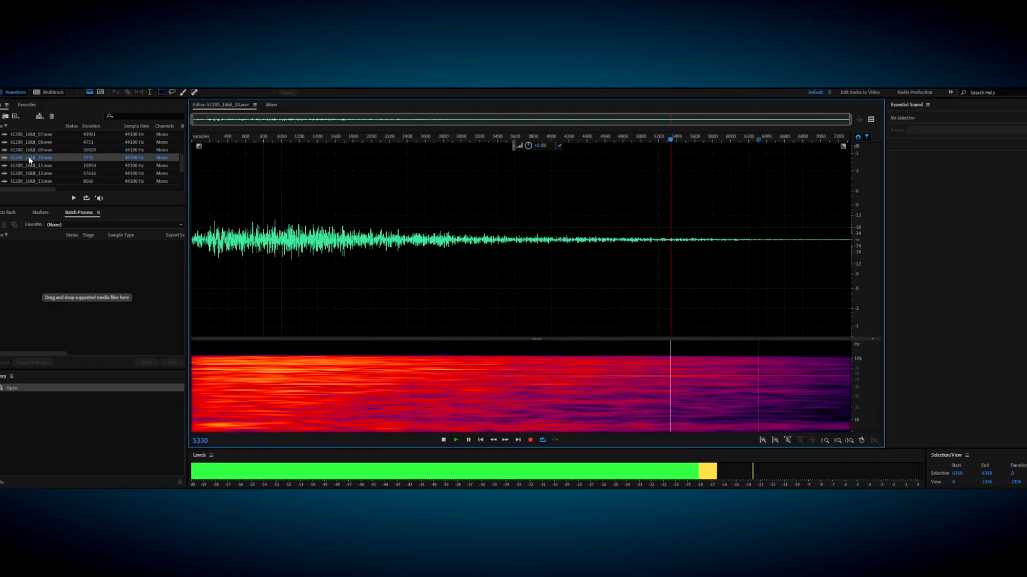
scroll(33, 140, up, 3)
click(36, 157)
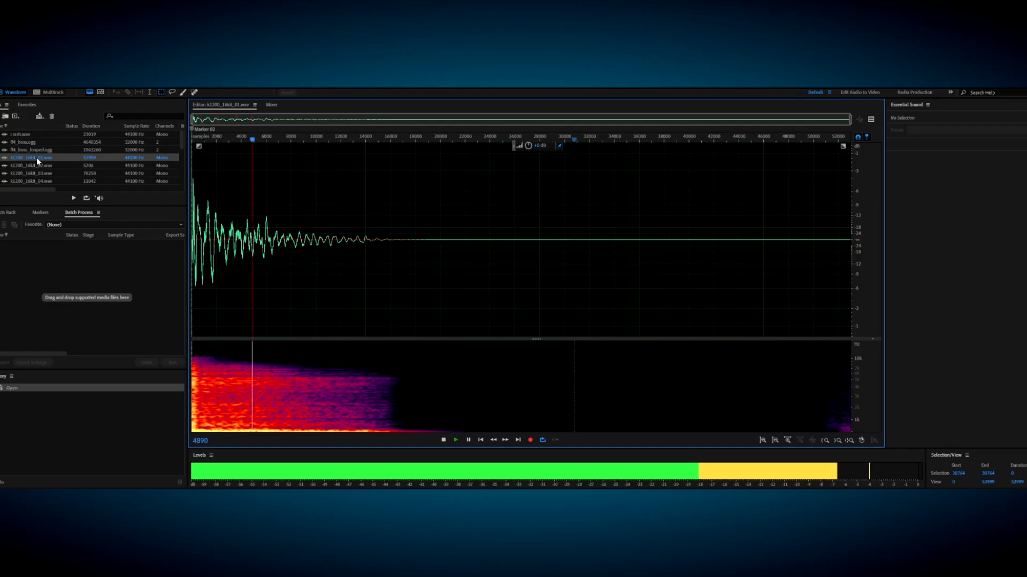
scroll(37, 157, down, 3)
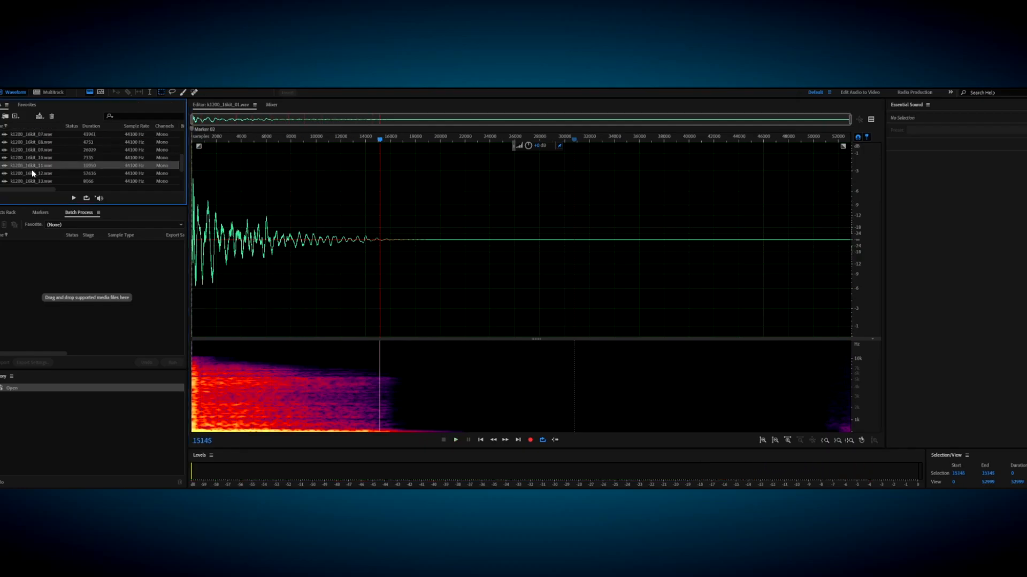
click(31, 170)
click(33, 165)
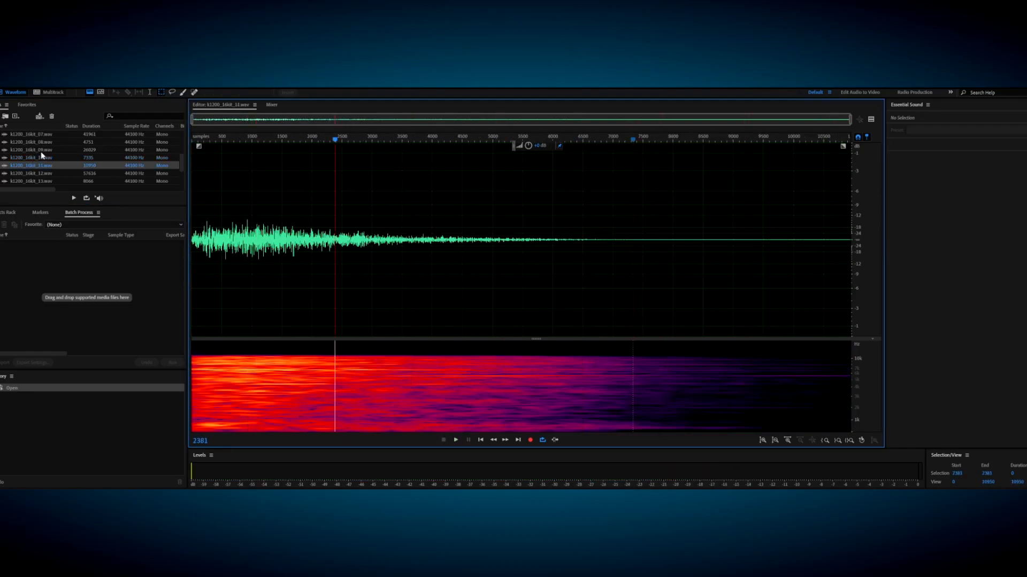
click(41, 142)
click(41, 151)
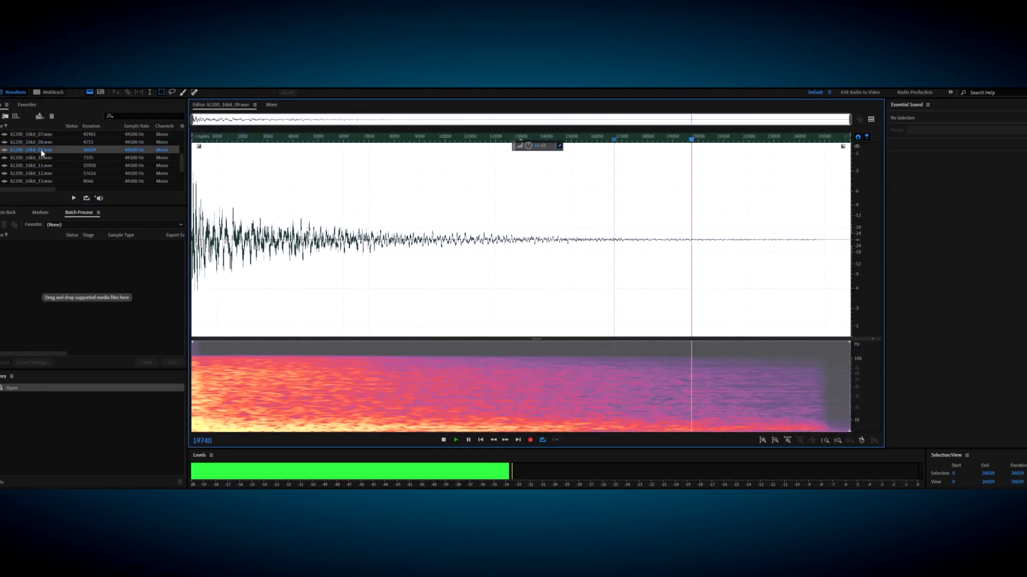
key(Home)
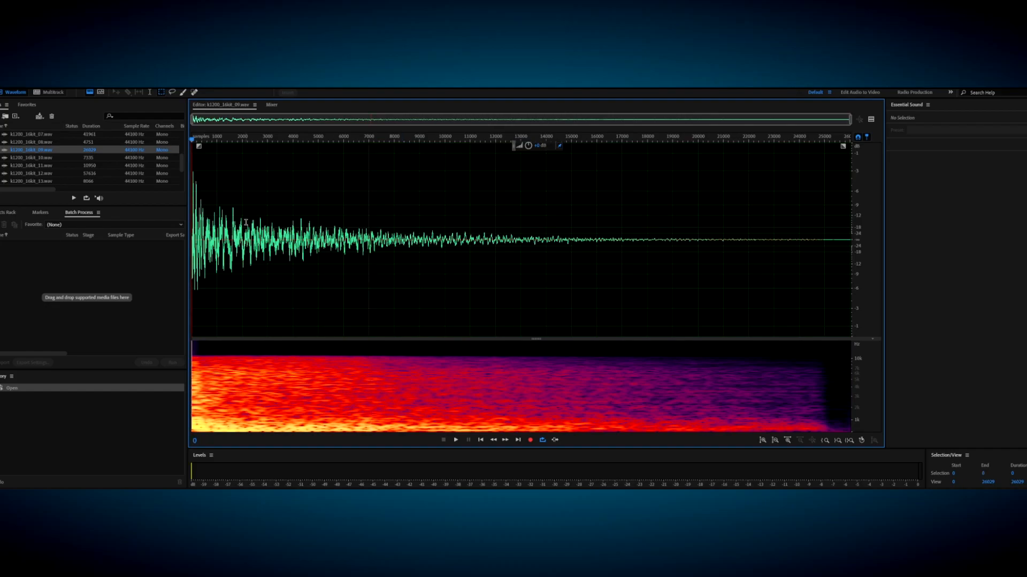
key(space)
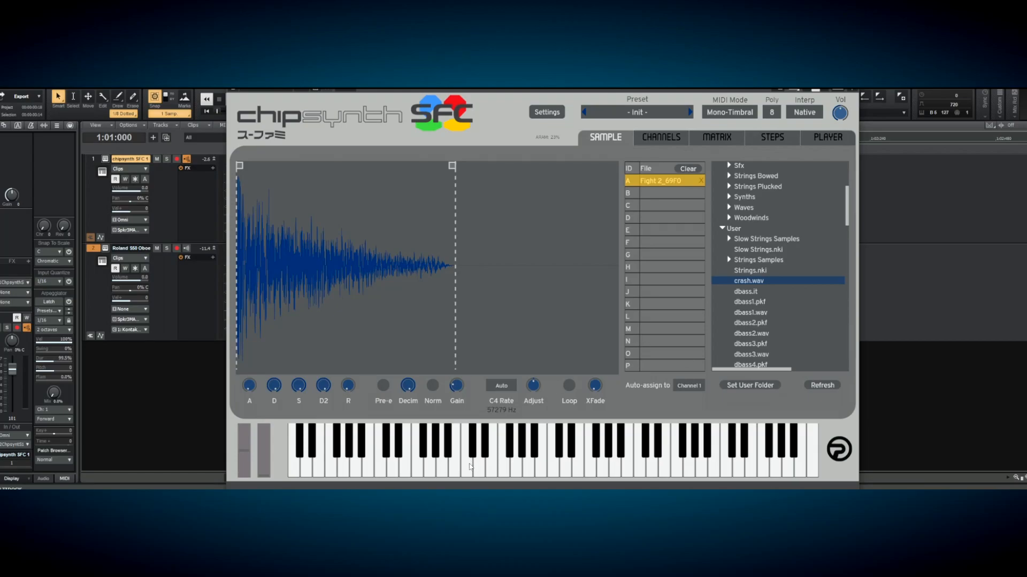
In chipsynth SFC, play the grabbed Fight 2 sample on neighbouring notes and examine its waveform up close
click(469, 467)
click(474, 476)
click(476, 476)
scroll(268, 320, up, 5)
scroll(246, 249, down, 3)
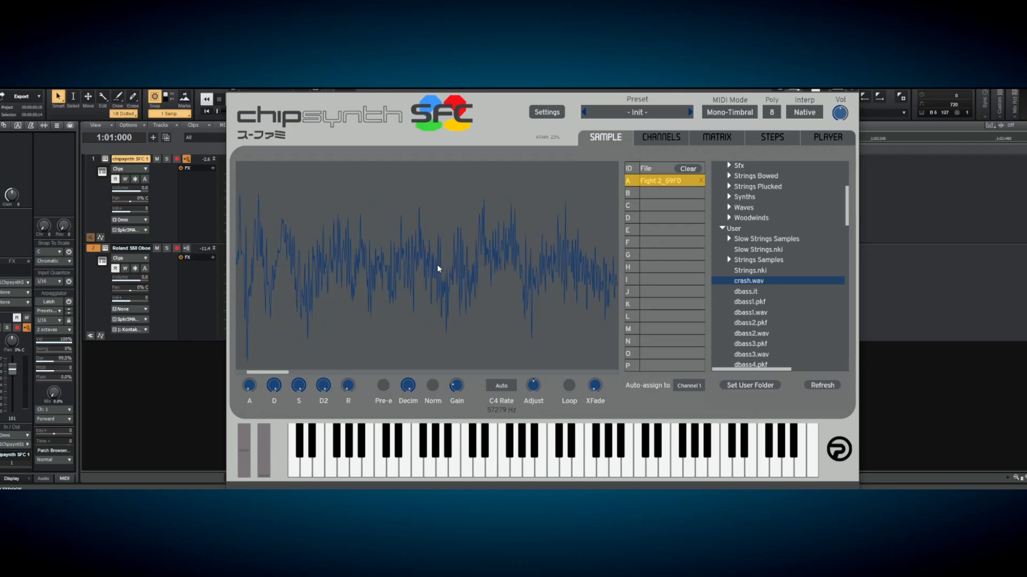
scroll(437, 264, down, 3)
scroll(437, 264, down, 3)
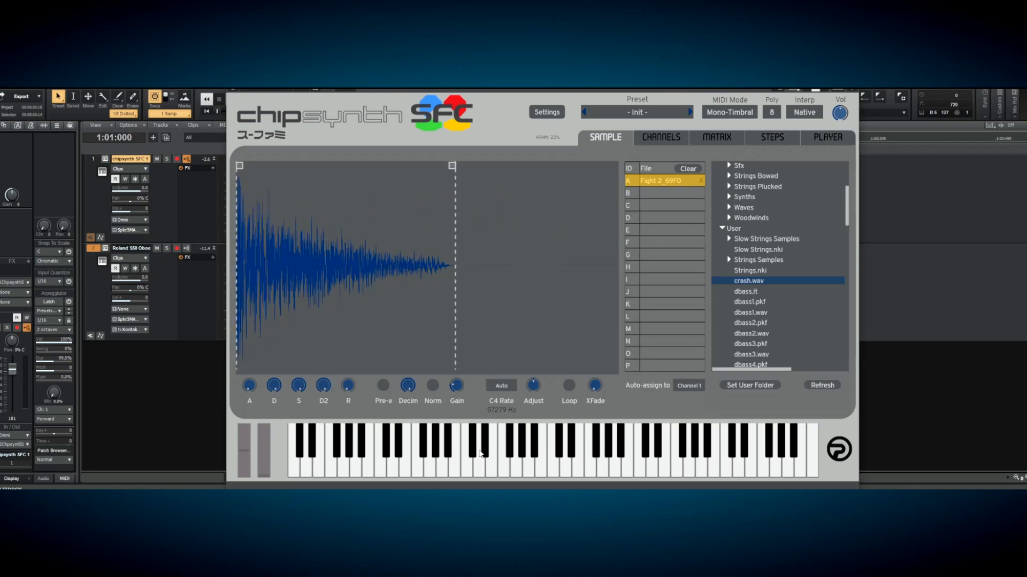
click(477, 473)
click(477, 473)
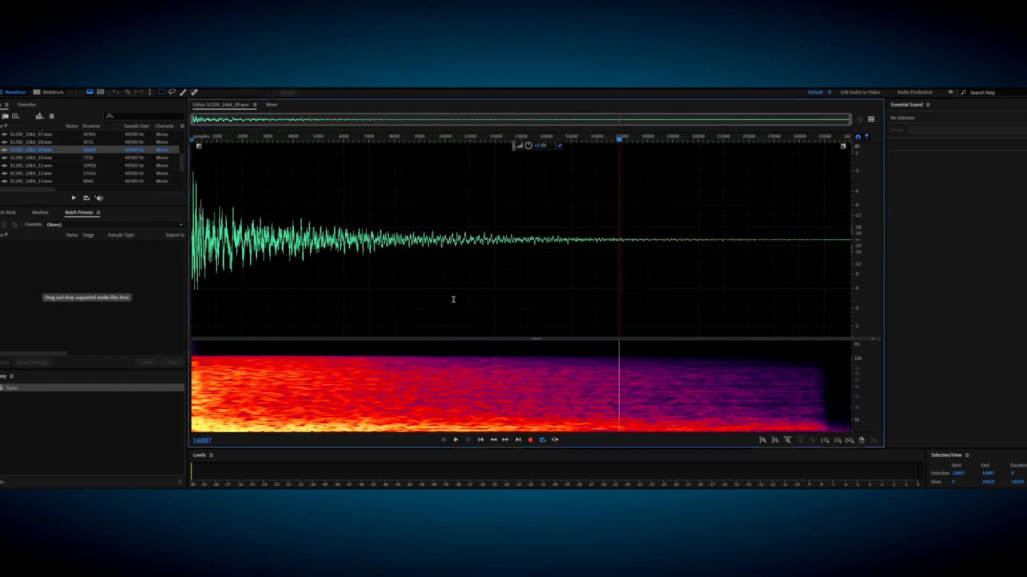
In Adobe Audition, play k1200_16bit_09.wav and select its attack, about the first 400 samples
key(space)
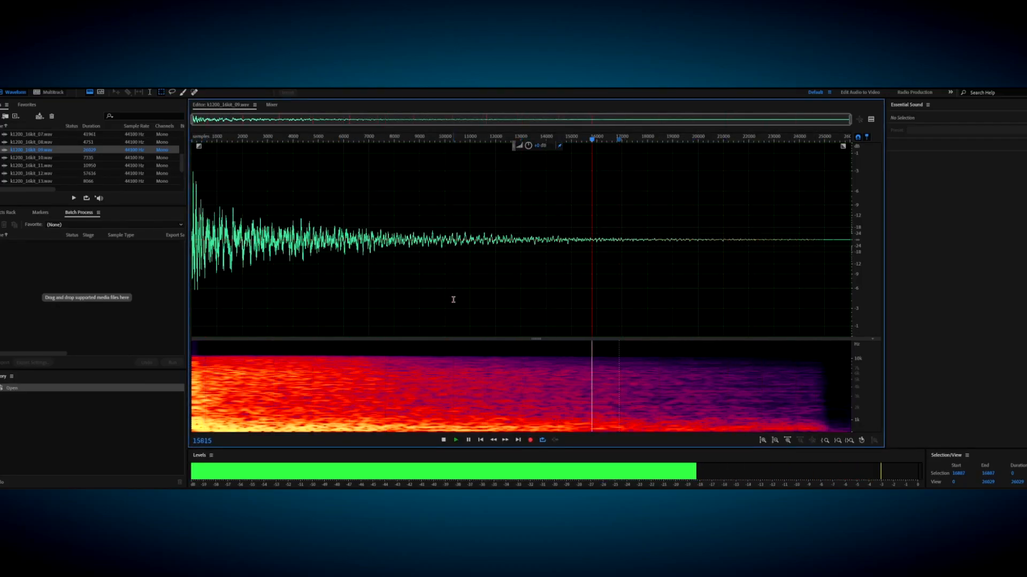
key(space)
scroll(198, 224, up, 4)
scroll(238, 234, up, 3)
drag(239, 234, 4, 274)
click(28, 272)
click(238, 243)
drag(266, 241, 187, 230)
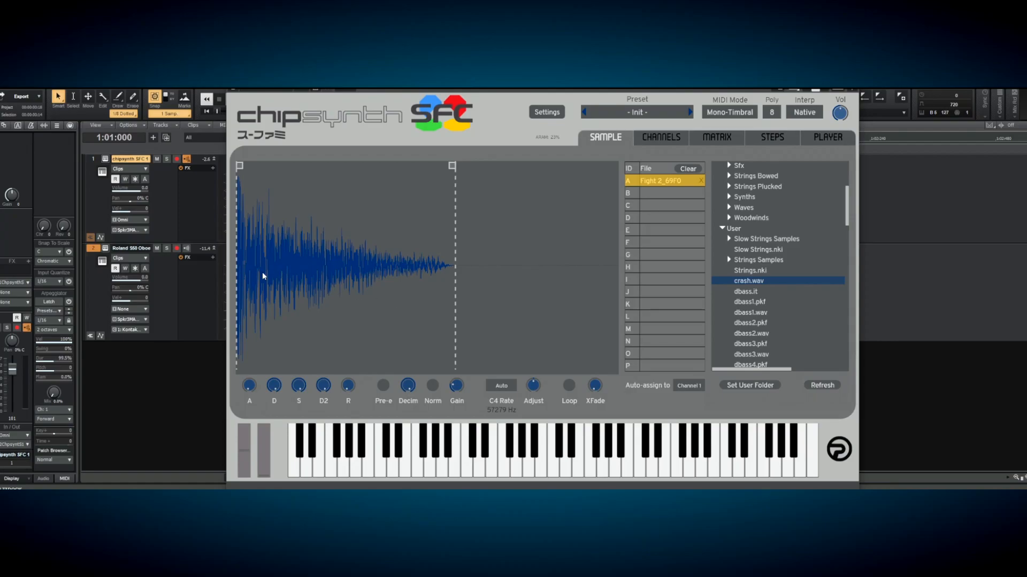
In chipsynth SFC, examine the attack of the grabbed Fight 2 sample and play the same note repeatedly
scroll(262, 272, up, 3)
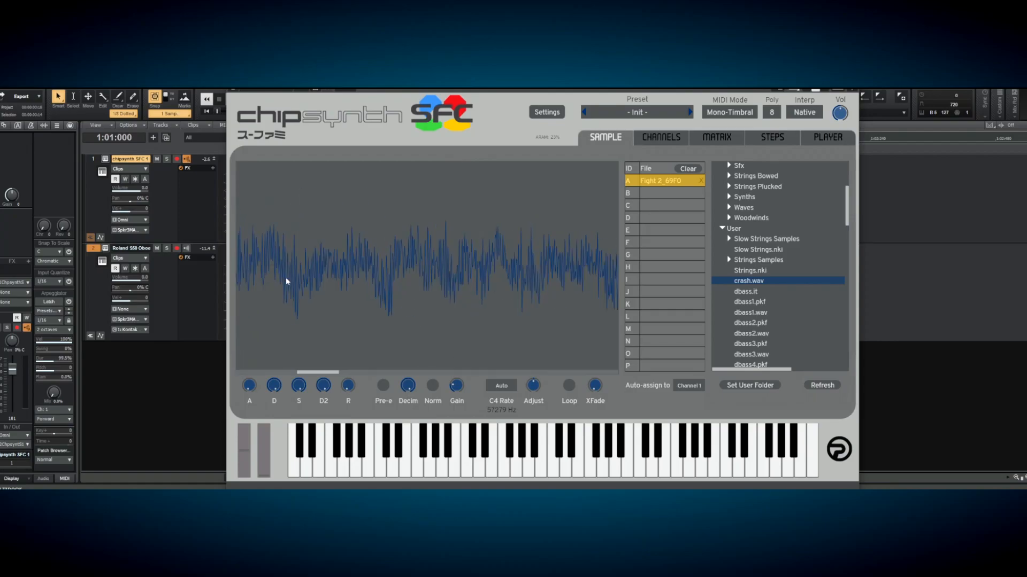
drag(307, 371, 230, 369)
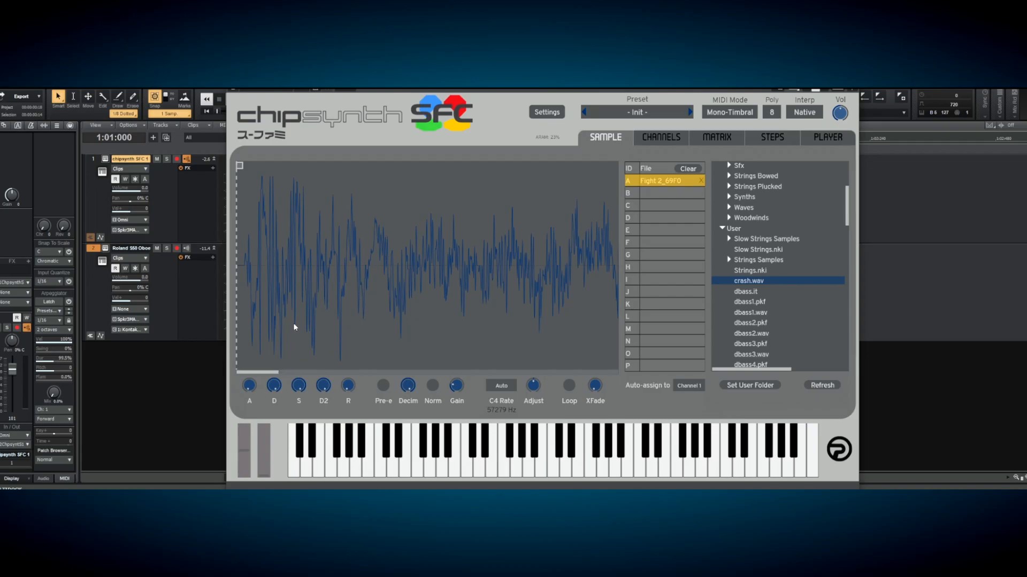
scroll(294, 305, down, 3)
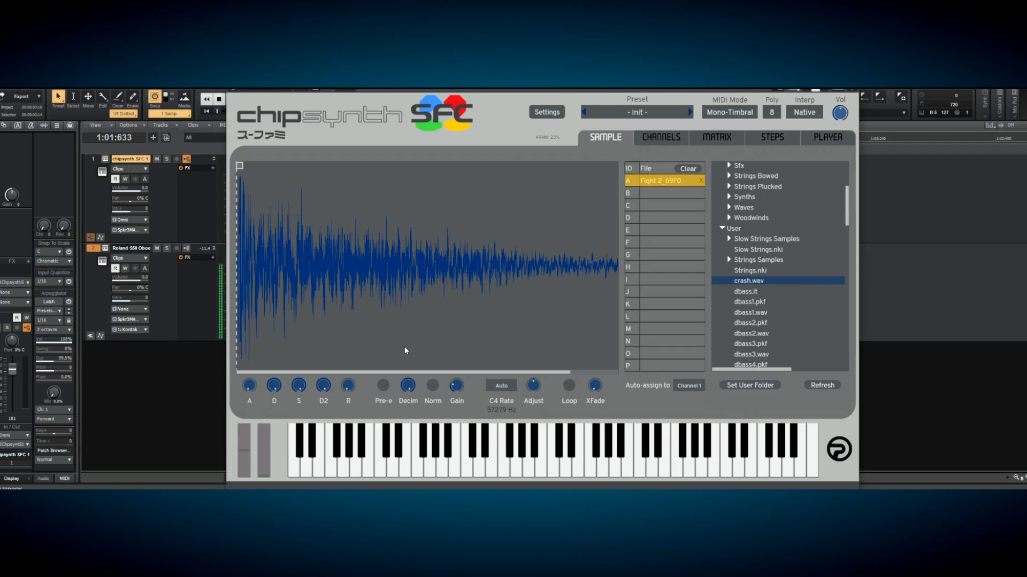
click(483, 469)
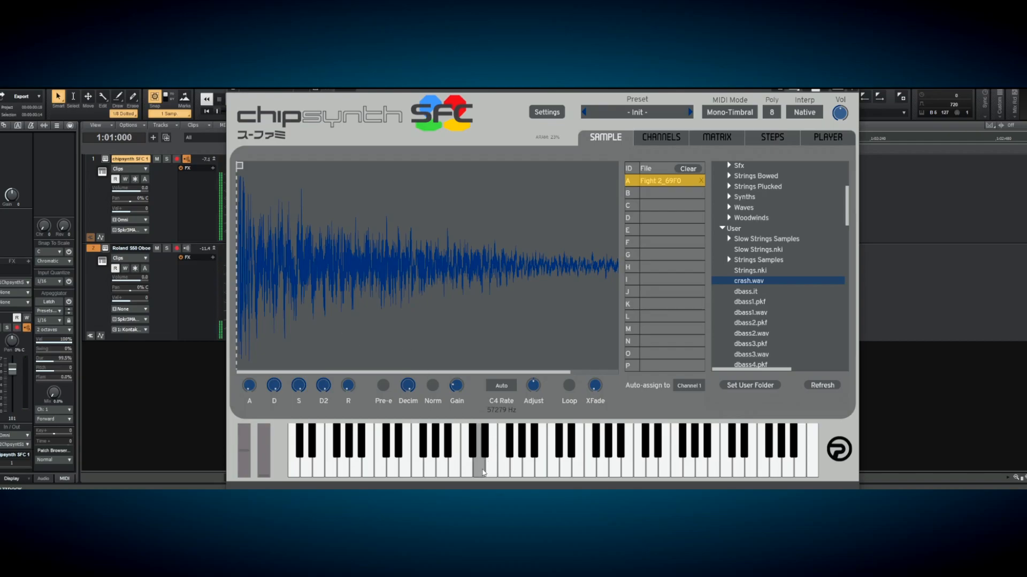
click(483, 469)
click(482, 469)
click(482, 470)
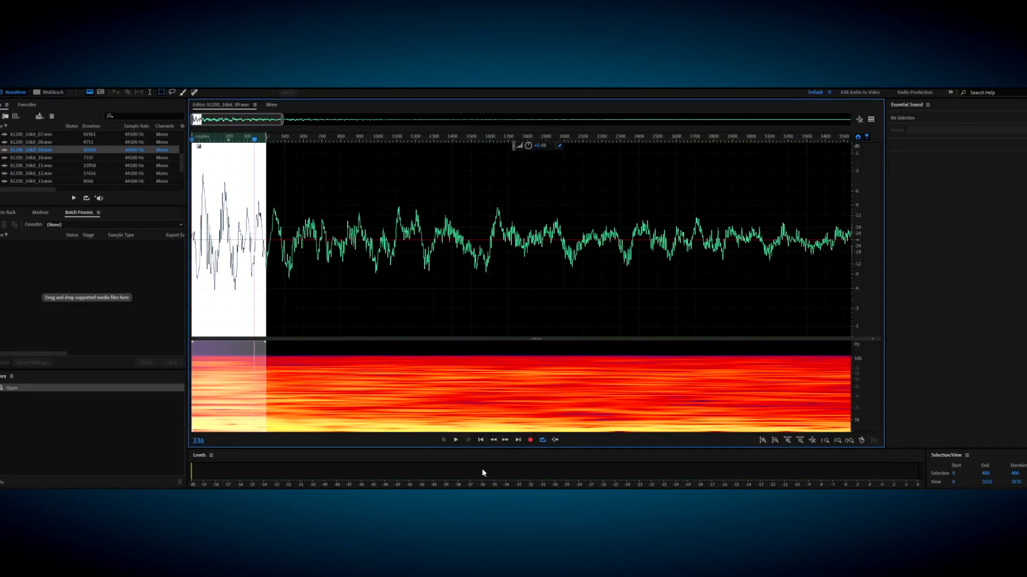
Replay k1200_16bit_09.wav in Adobe Audition and examine its decay and attack for comparison with the Fight 2 sample
key(space)
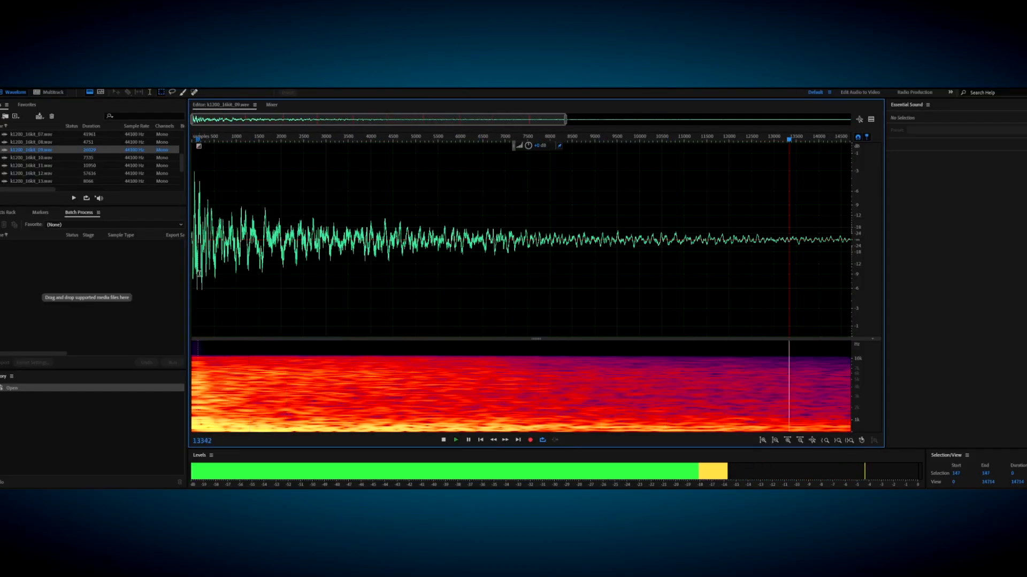
key(space)
scroll(222, 265, down, 1)
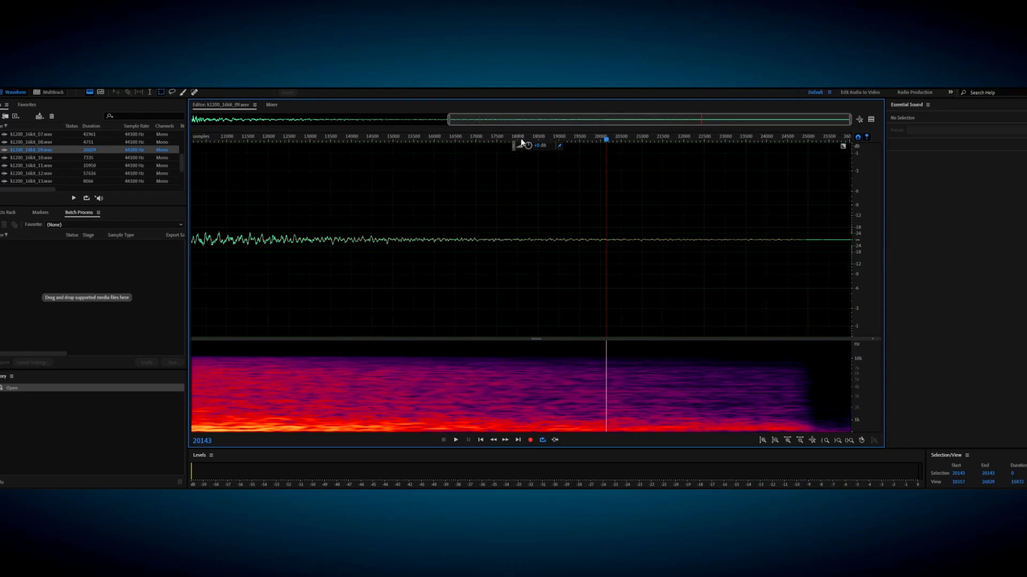
drag(509, 122, 166, 123)
scroll(225, 195, up, 3)
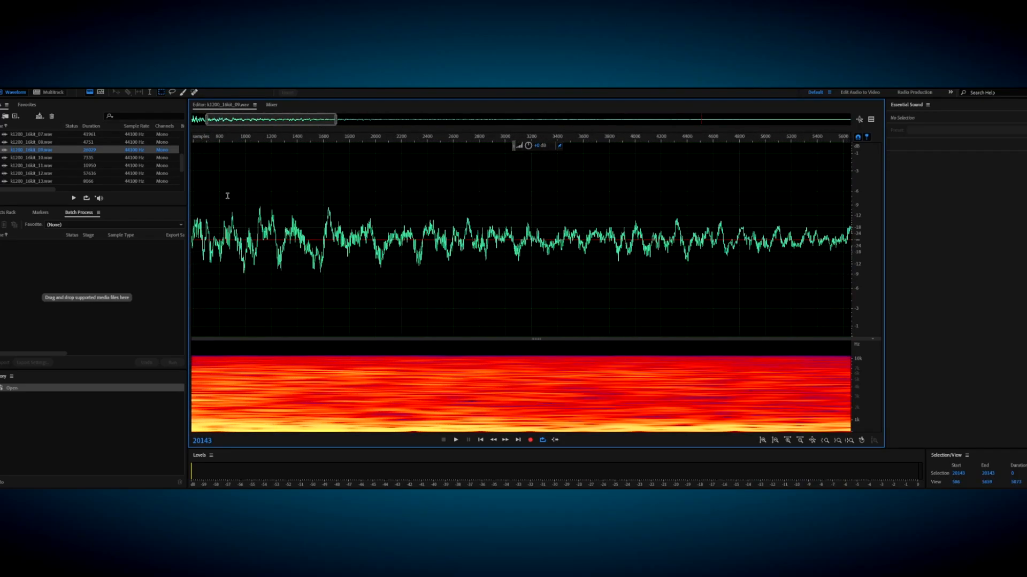
scroll(226, 195, down, 5)
key(space)
key(space)
Apply the Tube-modeled Compressor to the whole waveform with a lowered threshold and adjusted ratio and attack, and play the result
double_click(257, 262)
click(66, 84)
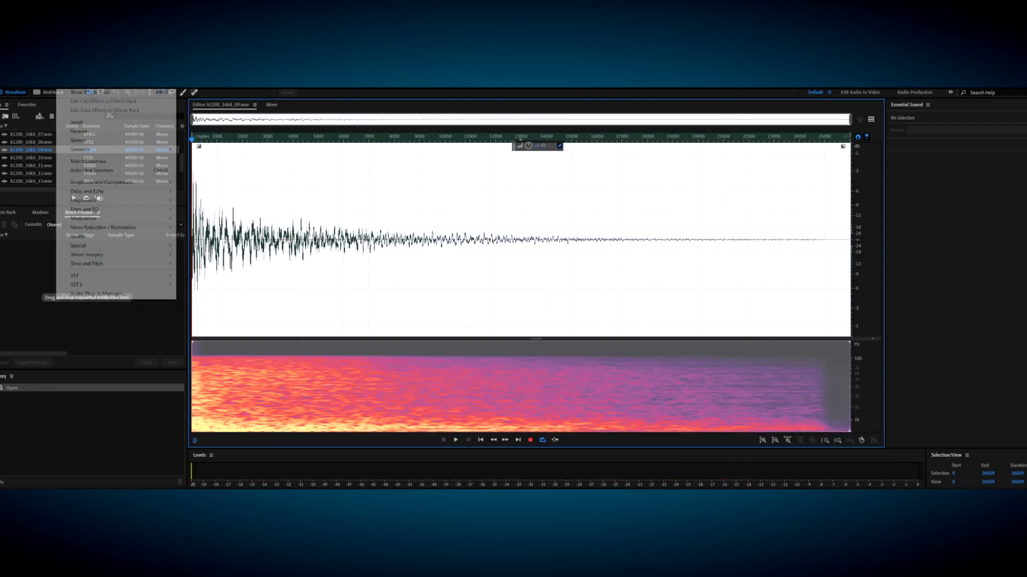
mouse_move(129, 186)
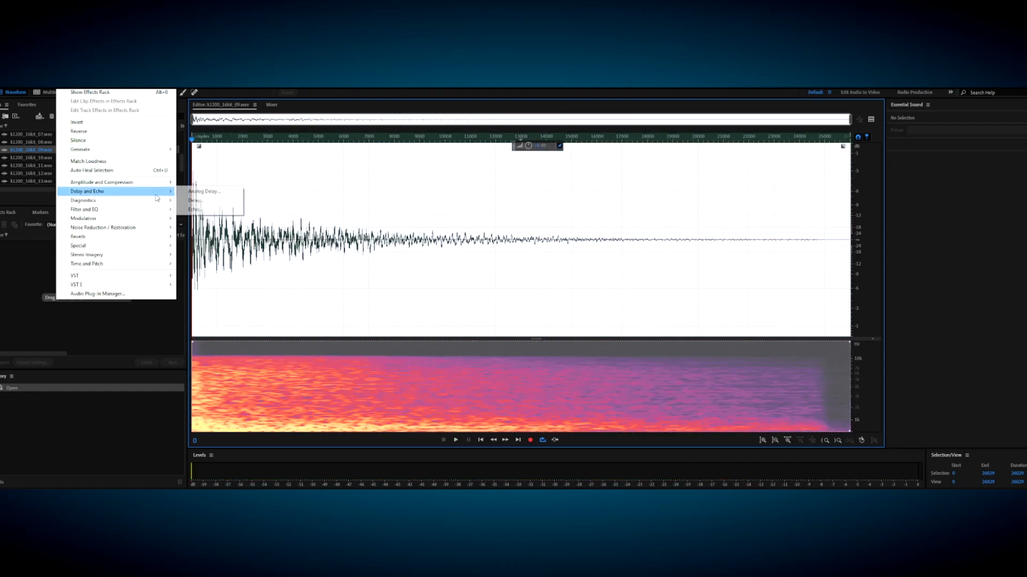
click(263, 295)
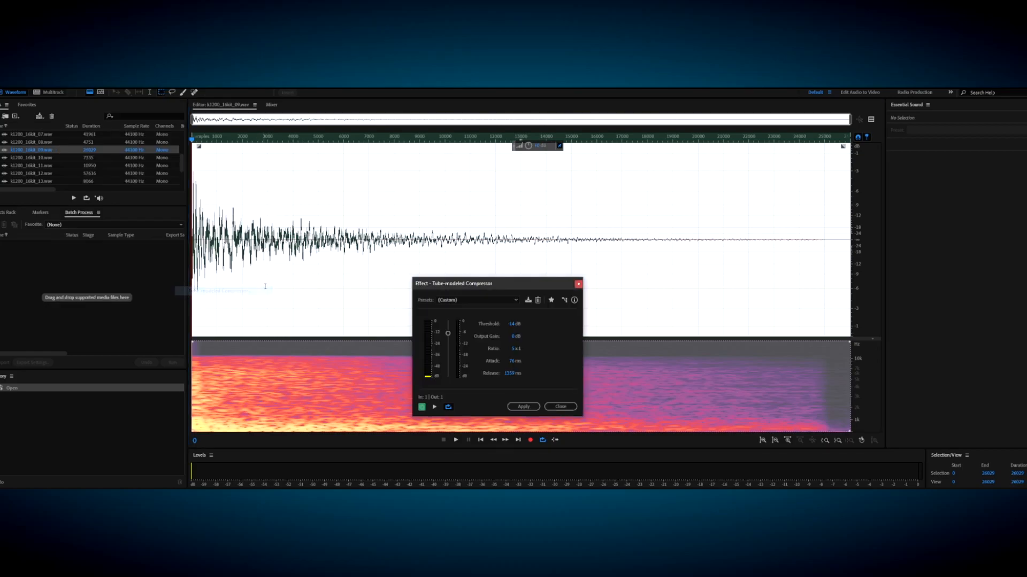
drag(448, 332, 448, 336)
drag(517, 353, 520, 354)
mouse_move(512, 364)
mouse_down()
mouse_move(491, 363)
mouse_move(529, 370)
mouse_up()
click(523, 405)
key(space)
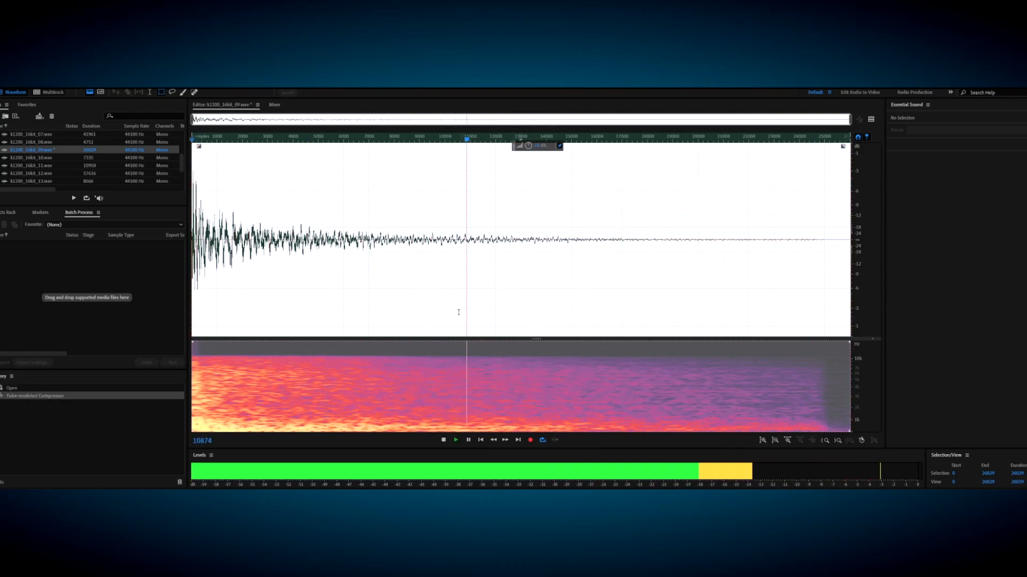
key(space)
Apply the Hard Limiter to the whole waveform twice using the Limit to -.1dB preset with a 7 ms look-ahead
click(67, 84)
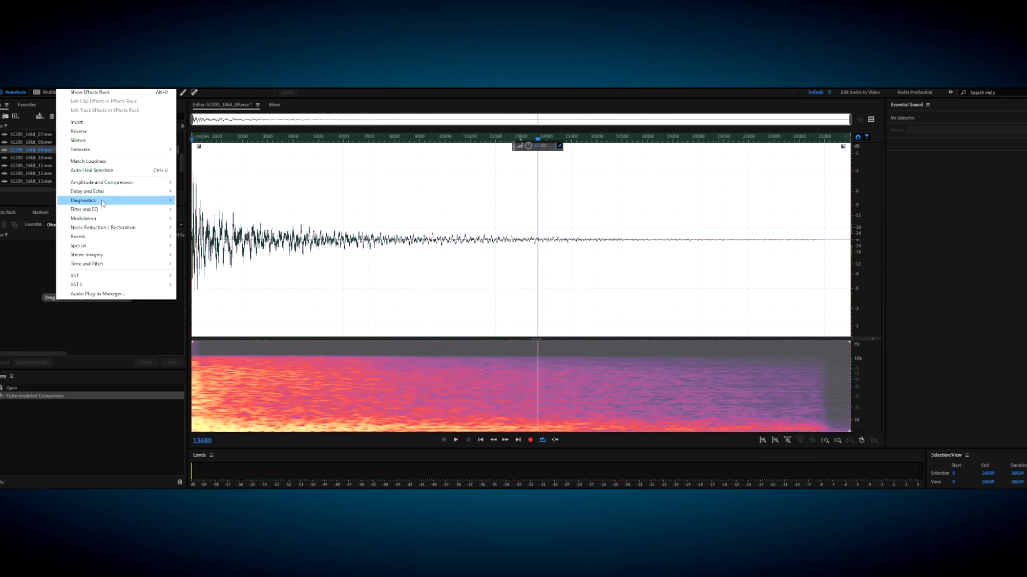
click(204, 246)
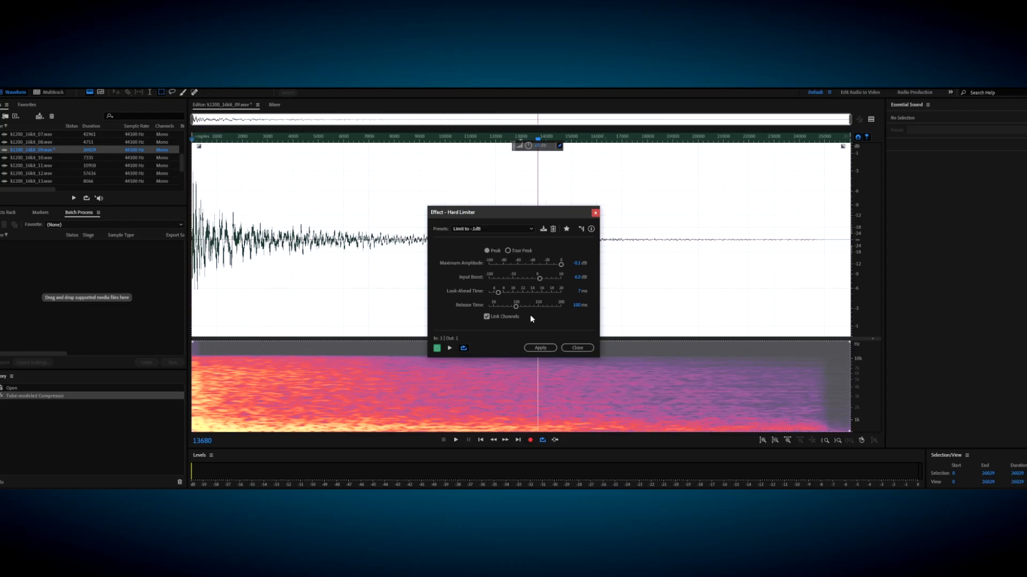
click(547, 349)
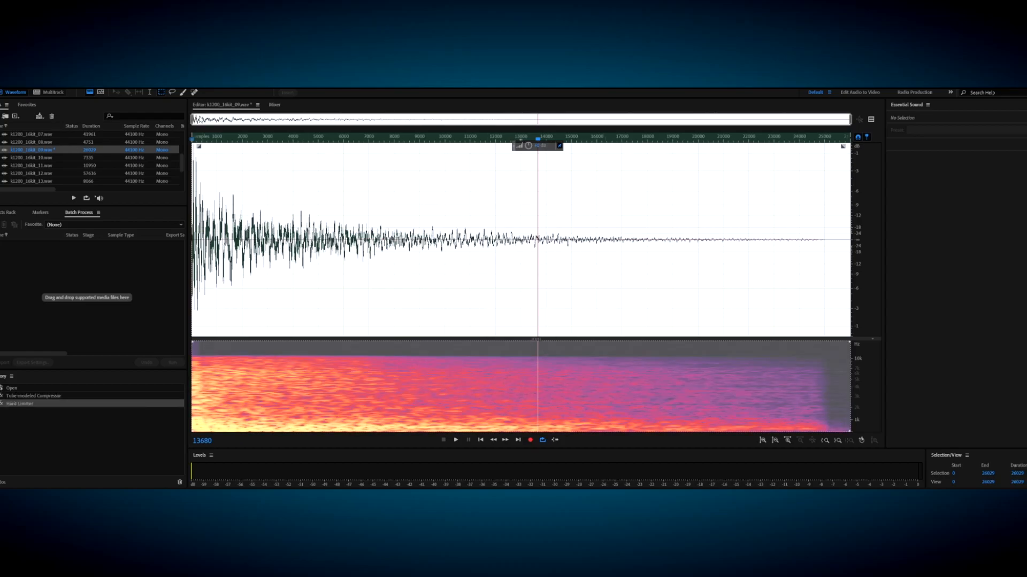
click(61, 87)
mouse_move(96, 182)
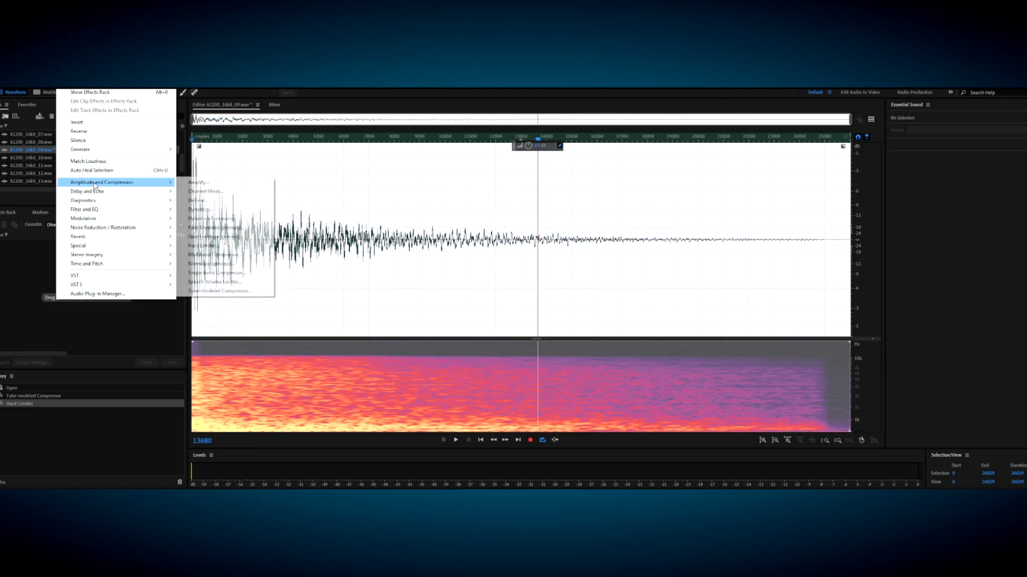
click(199, 246)
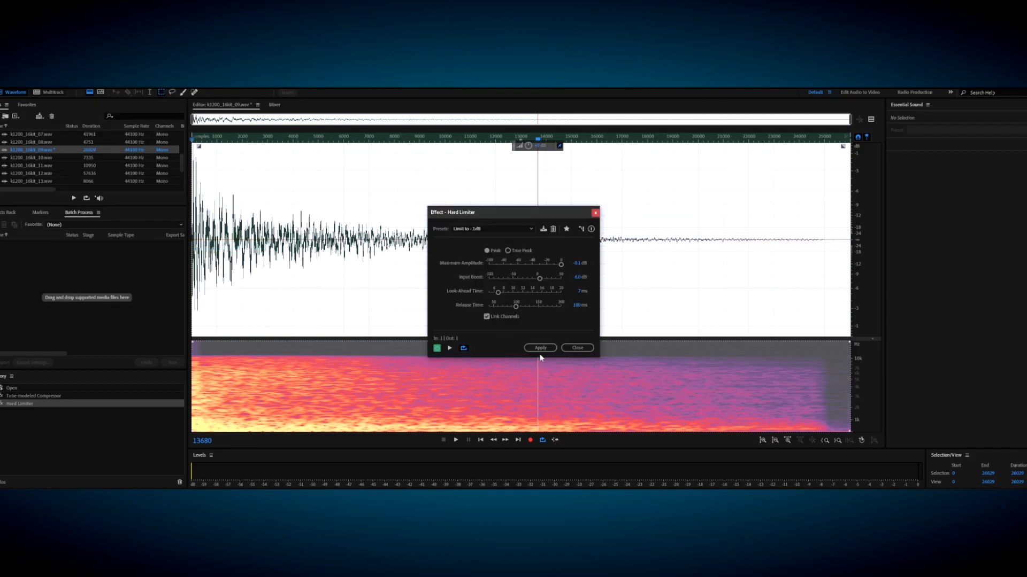
click(543, 350)
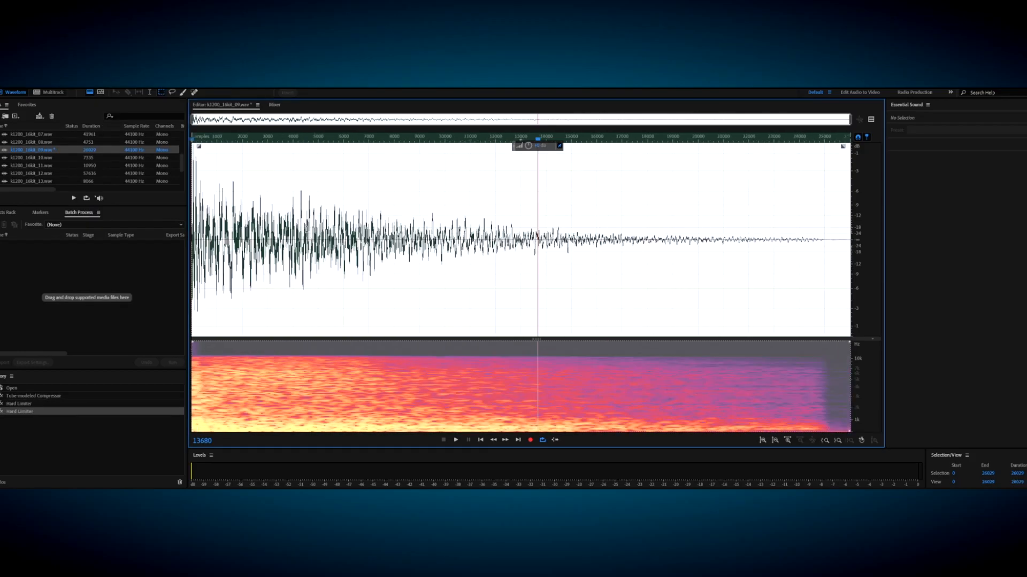
Examine the limited waveform's attack up close, selecting about the first 1350 samples
drag(309, 226, 179, 214)
click(458, 227)
scroll(180, 213, up, 2)
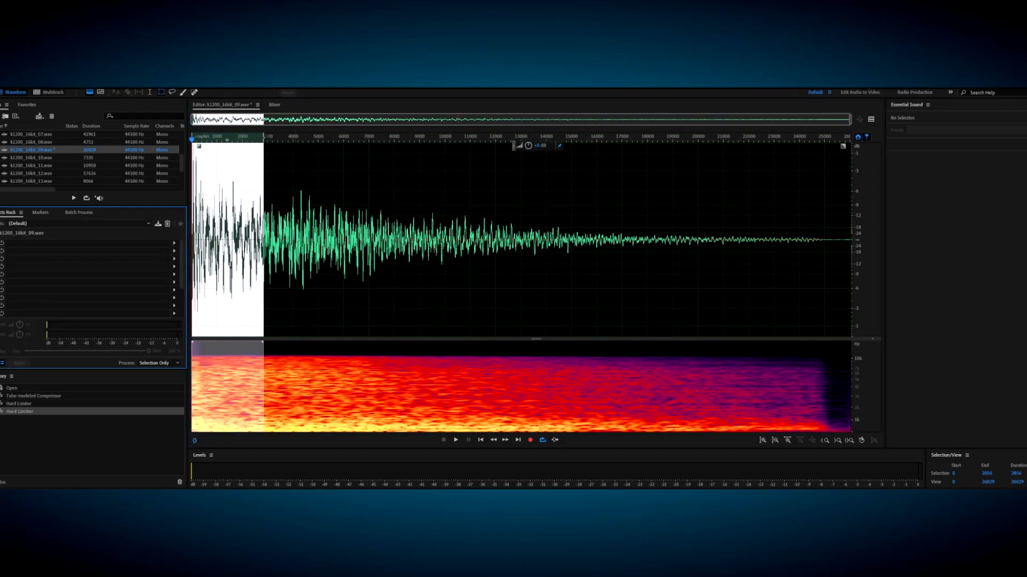
scroll(220, 214, up, 4)
scroll(220, 214, up, 2)
drag(282, 220, 4, 225)
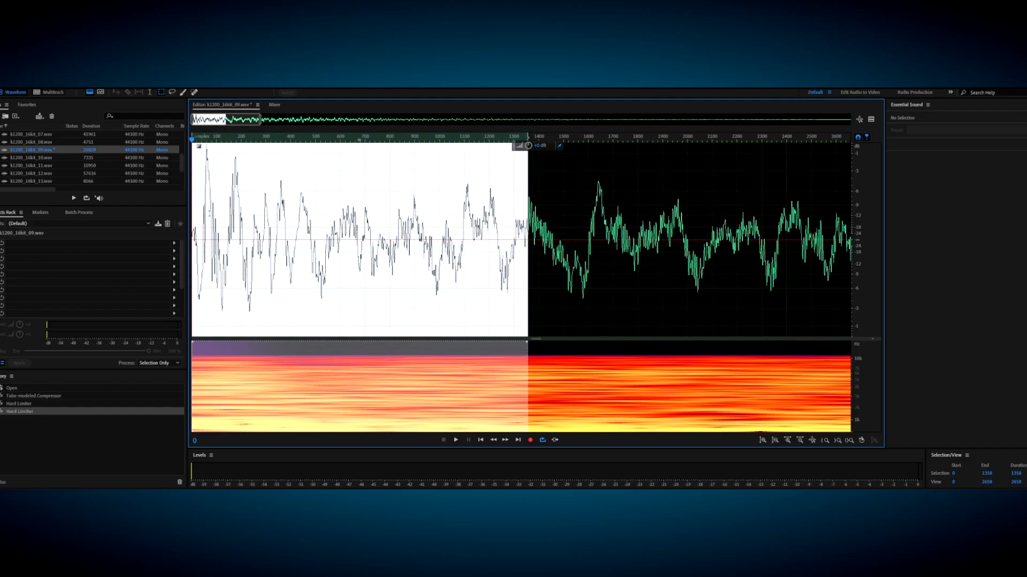
click(300, 219)
click(208, 203)
click(300, 216)
Play the limited sample from its start and examine the whole waveform
key(space)
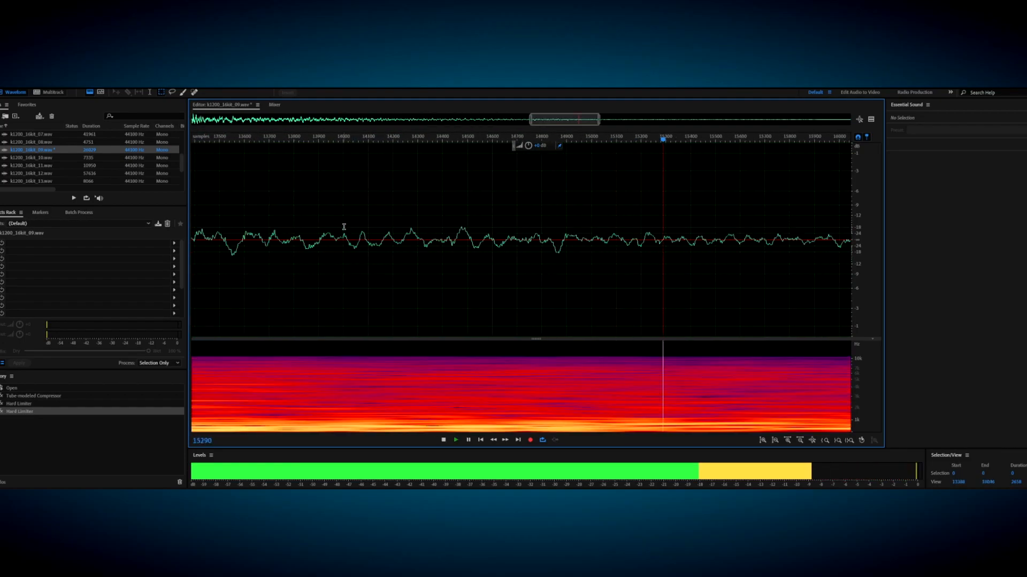
key(space)
scroll(407, 241, down, 7)
click(409, 239)
key(Home)
key(space)
key(space)
scroll(409, 238, down, 2)
click(302, 214)
Open the Parametric Equalizer for the whole waveform, disable its low-pass band and set the low shelf to 69 Hz at -4.6 dB
key(ctrl+a)
click(67, 86)
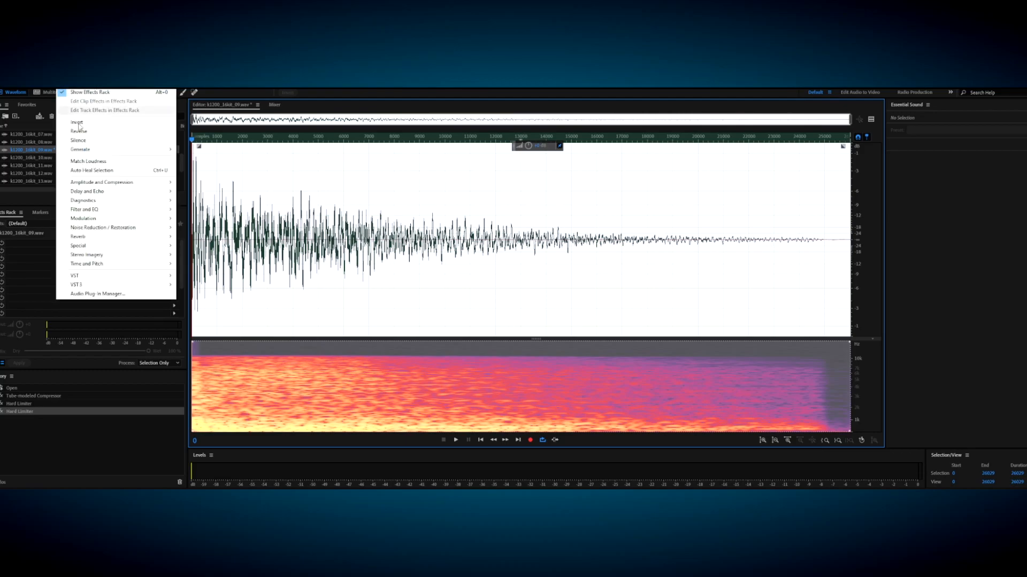
mouse_move(96, 185)
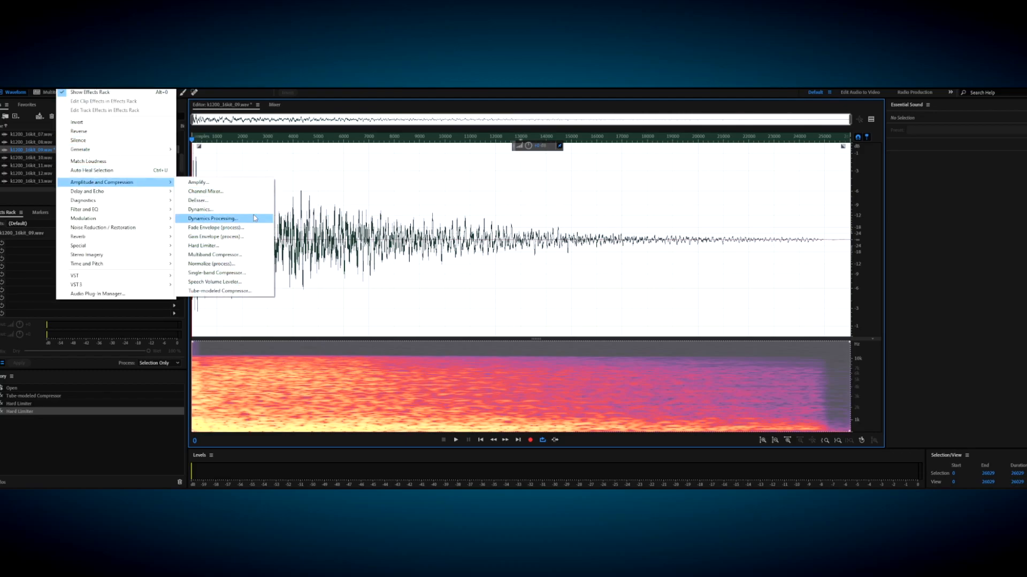
mouse_move(163, 210)
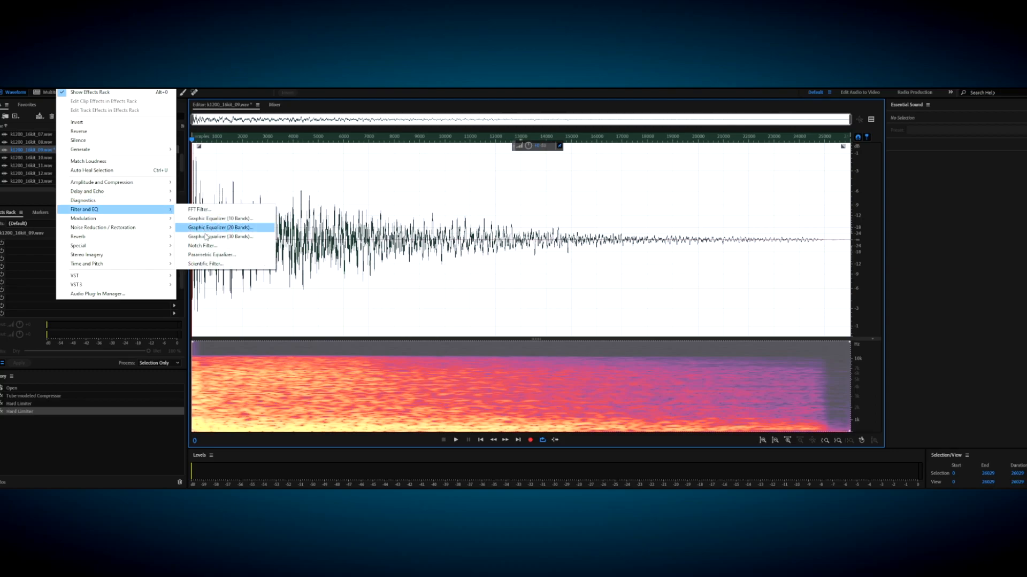
click(208, 254)
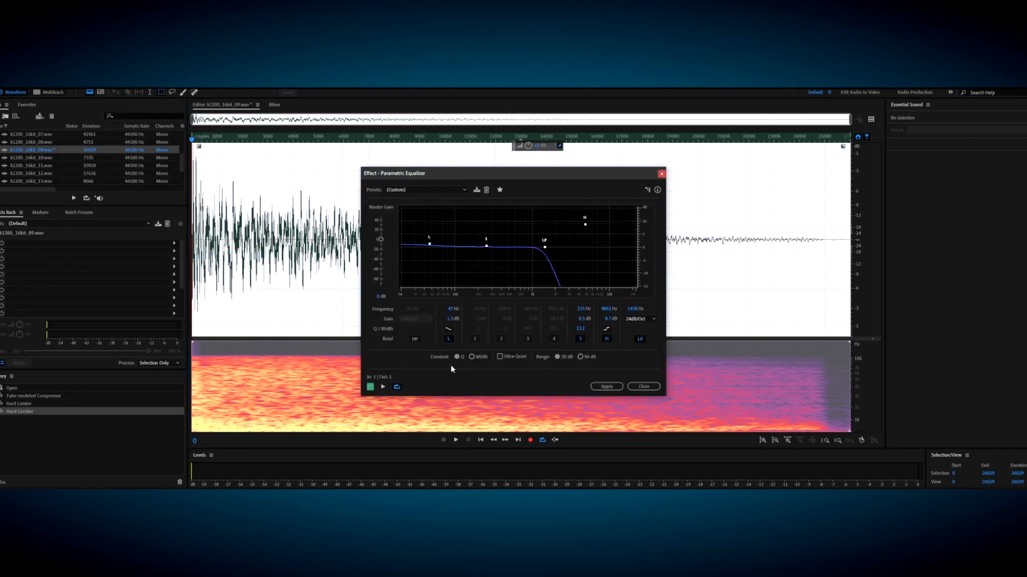
click(639, 339)
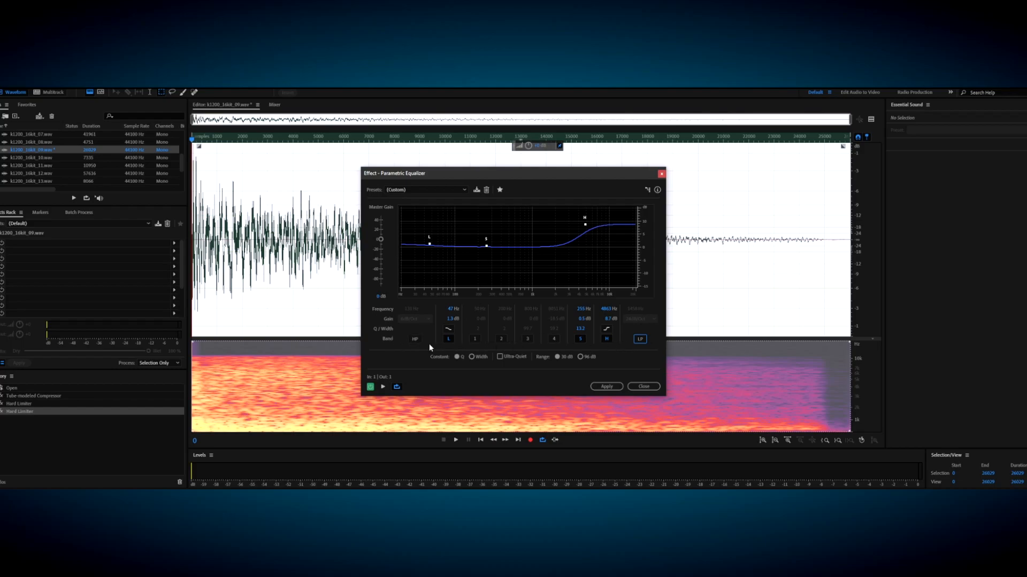
click(451, 341)
click(452, 341)
drag(431, 245, 442, 260)
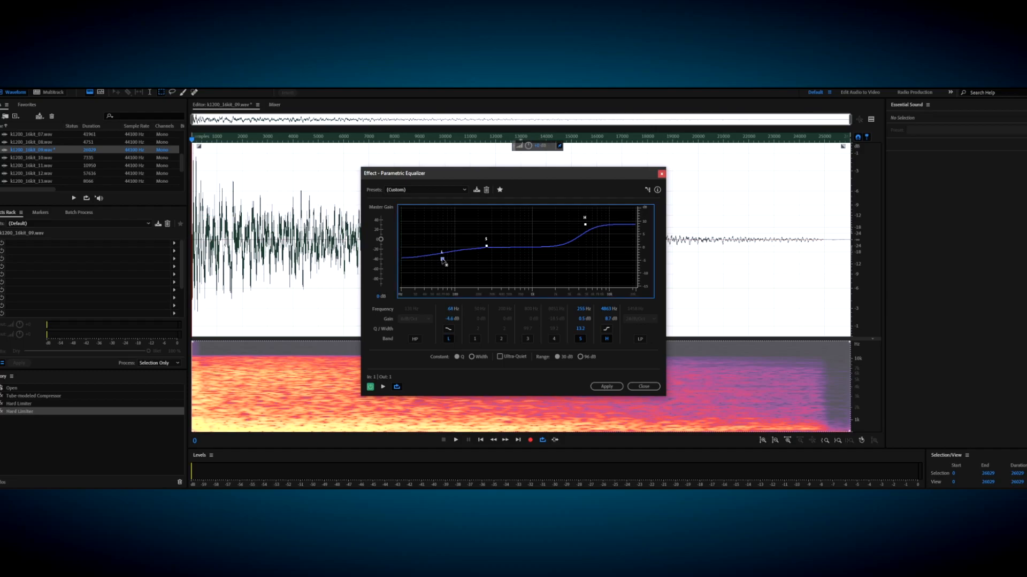
Preview the equalizer, set its high shelf to about 4.2 kHz at 8.2 dB and apply the effect
click(383, 387)
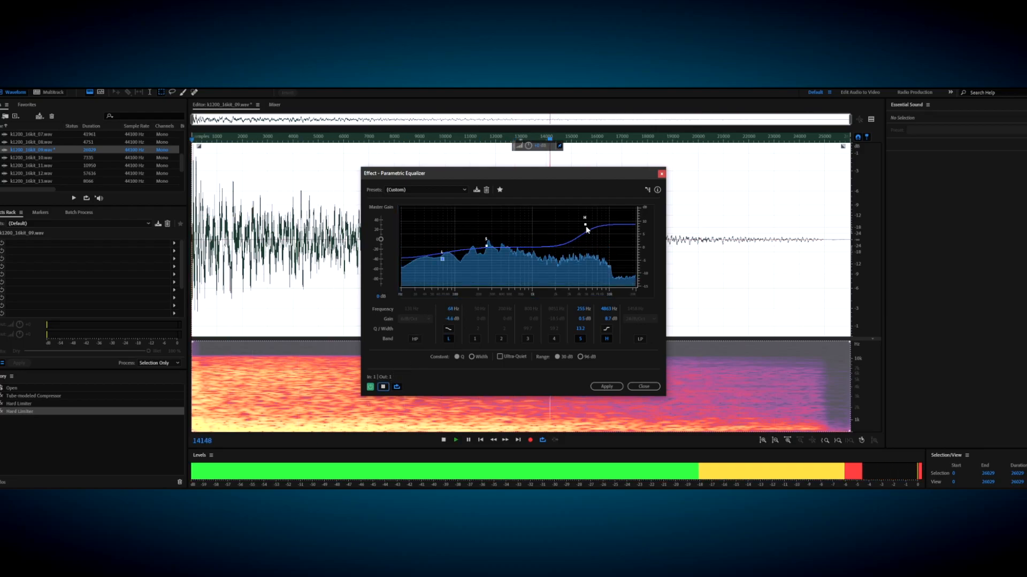
drag(585, 225, 580, 226)
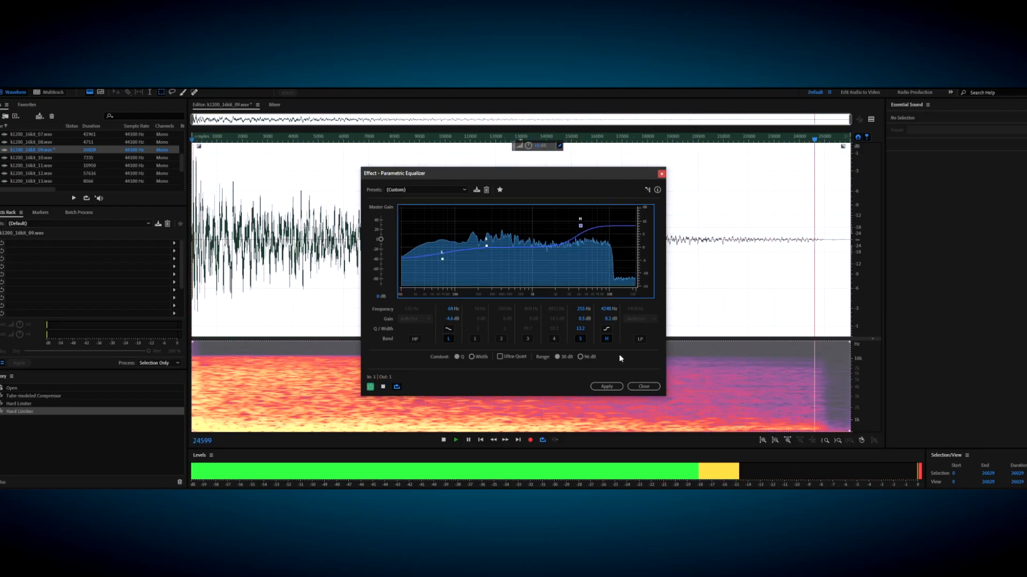
click(605, 388)
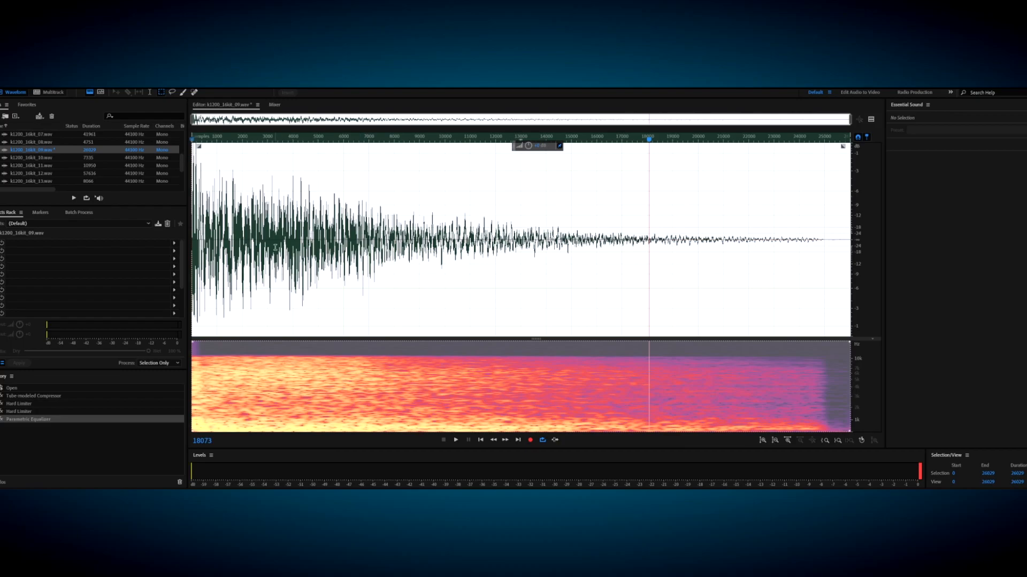
Examine the equalized waveform's early decay and play the sample
click(321, 250)
scroll(326, 247, up, 4)
scroll(325, 247, down, 4)
drag(262, 258, 306, 260)
click(272, 260)
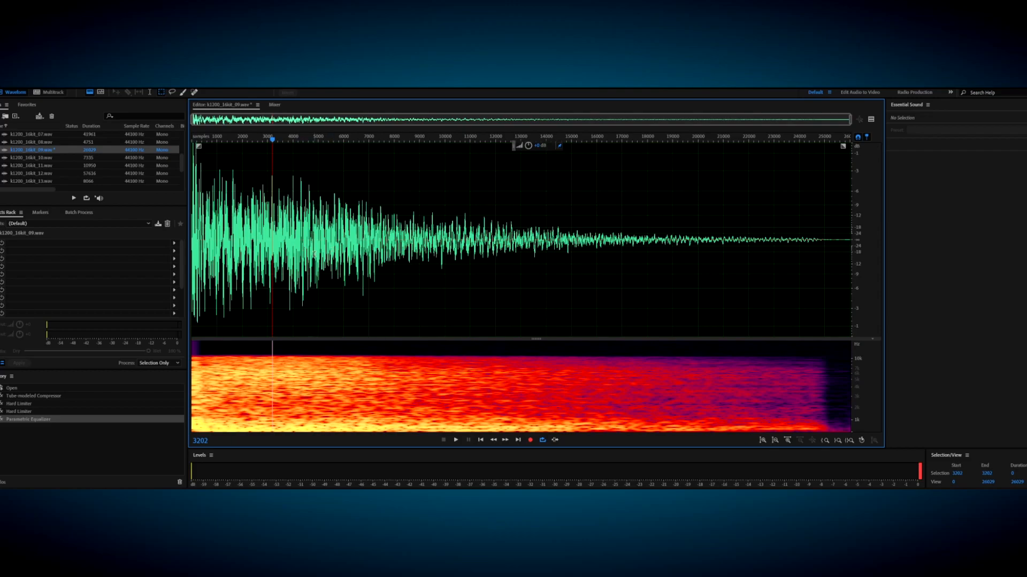
drag(352, 254, 274, 257)
click(373, 257)
key(space)
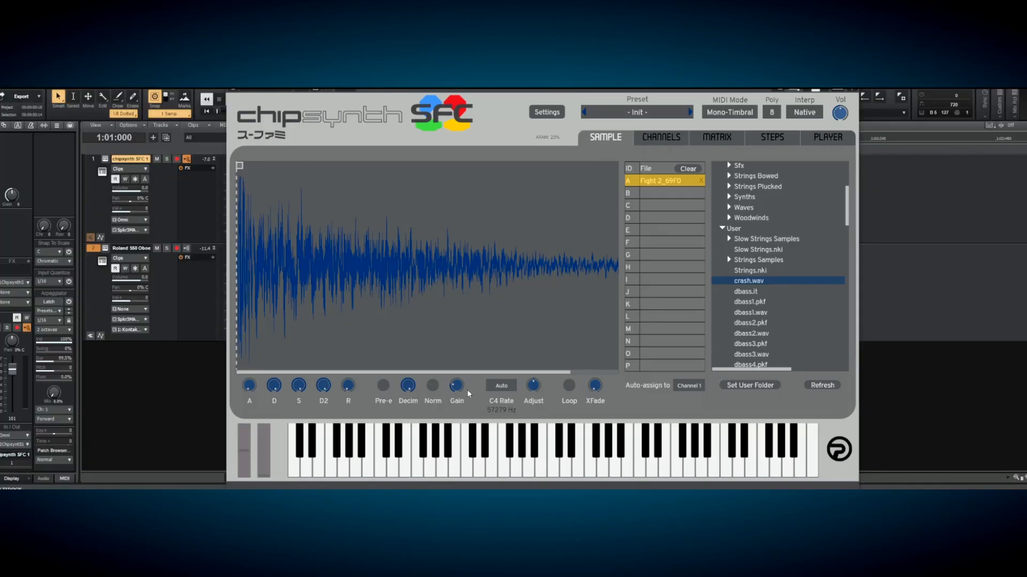
Alternate between playing Fight 2 notes in chipsynth SFC and k1200_16bit_09.wav in Adobe Audition to compare their sound
click(394, 473)
click(483, 471)
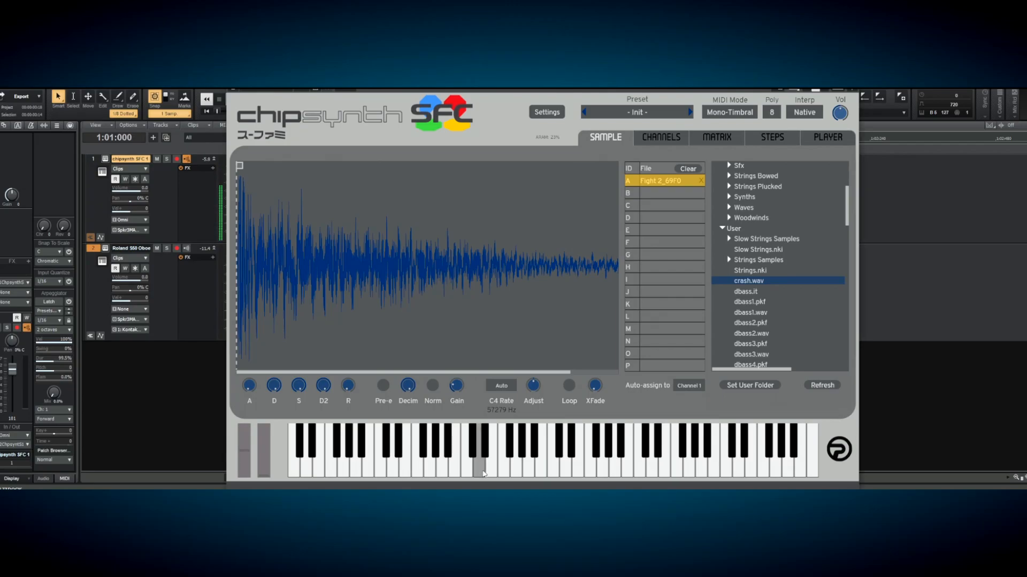
key(alt+Tab)
key(space)
key(space)
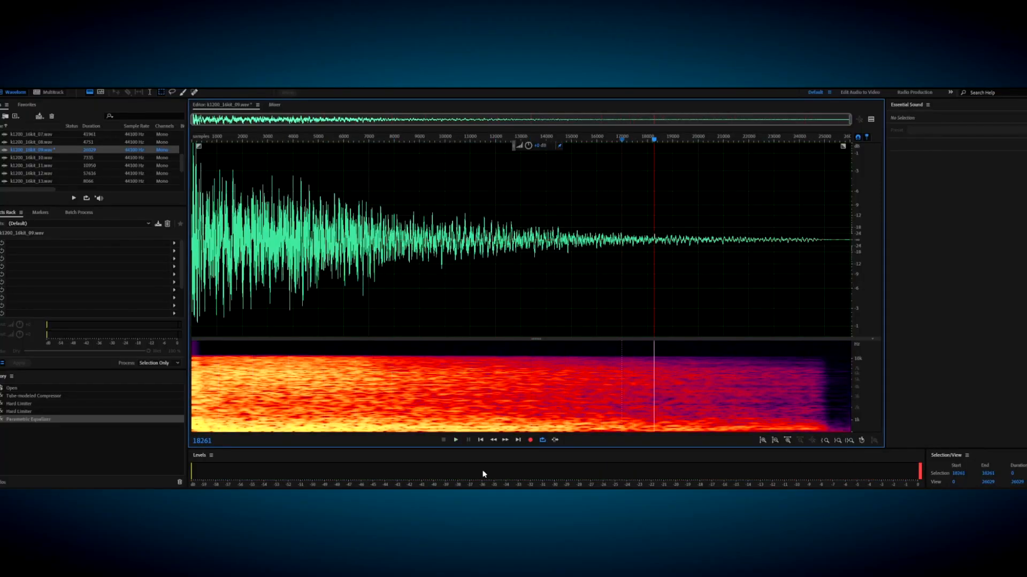
key(alt+Tab)
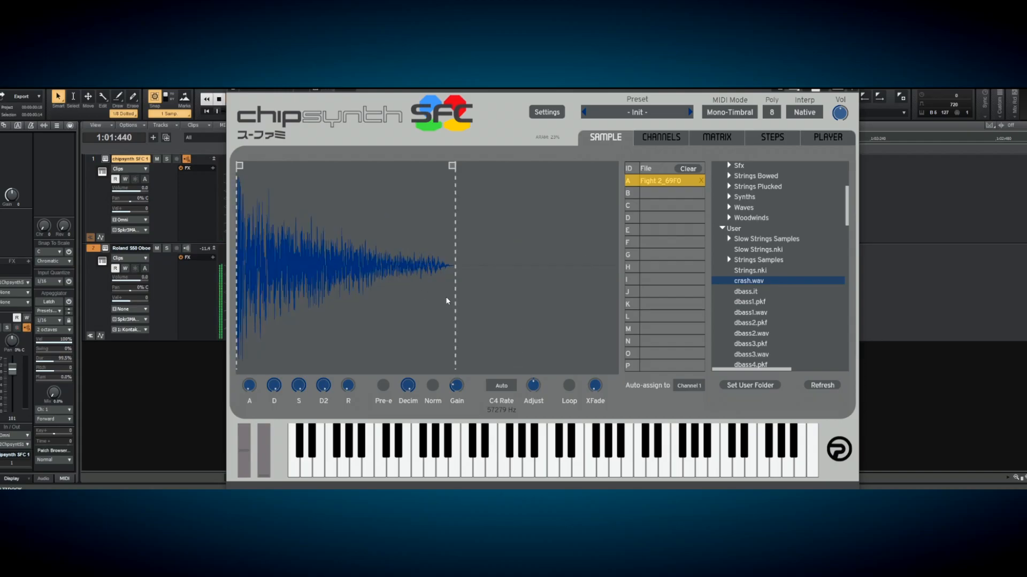
click(482, 470)
click(483, 477)
click(482, 477)
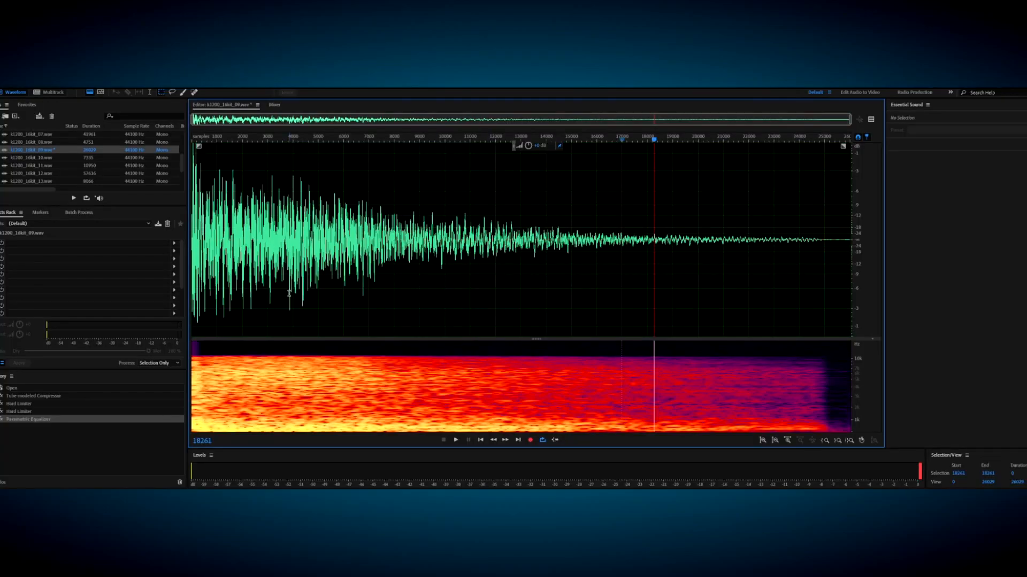
Replay k1200_16bit_09.wav in Adobe Audition and delete its quiet tail from sample 16088 to the end
key(space)
key(space)
drag(598, 256, 971, 292)
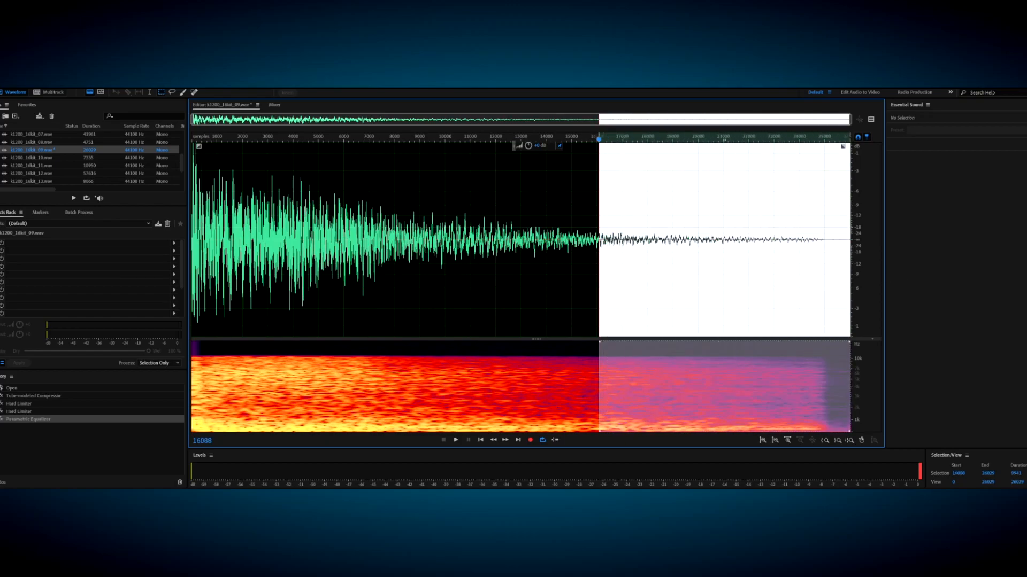
key(Delete)
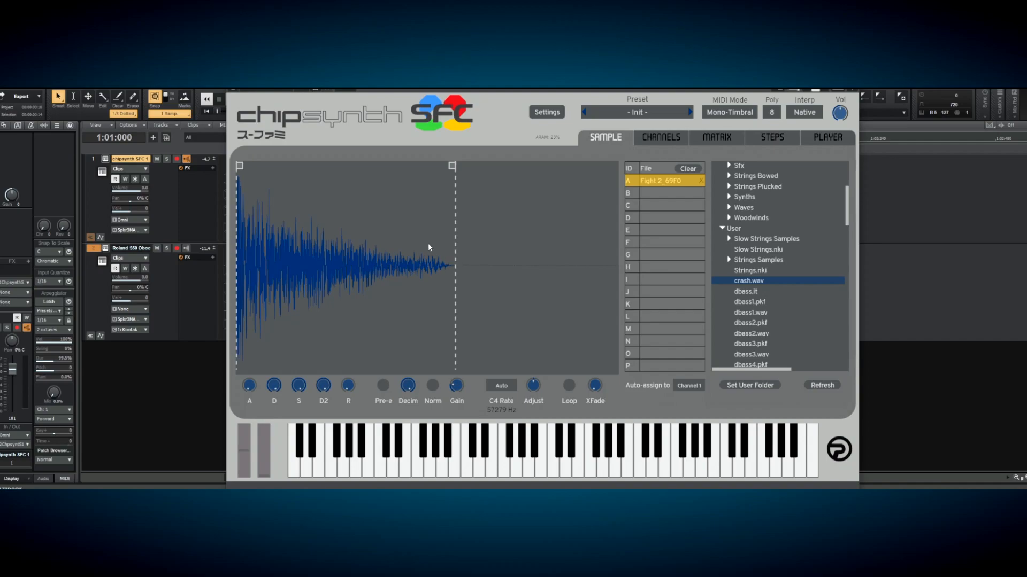
Add a short fade-out to the end of the shortened k1200_16bit_09.wav in Adobe Audition and play the result
key(alt+Tab)
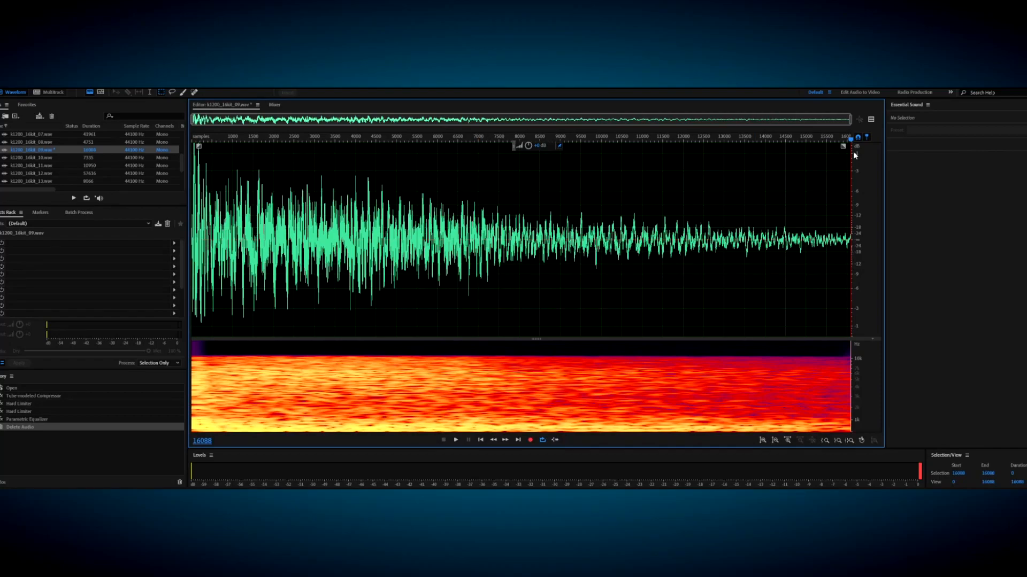
mouse_move(843, 146)
mouse_down()
mouse_move(798, 150)
mouse_move(807, 159)
mouse_up()
key(space)
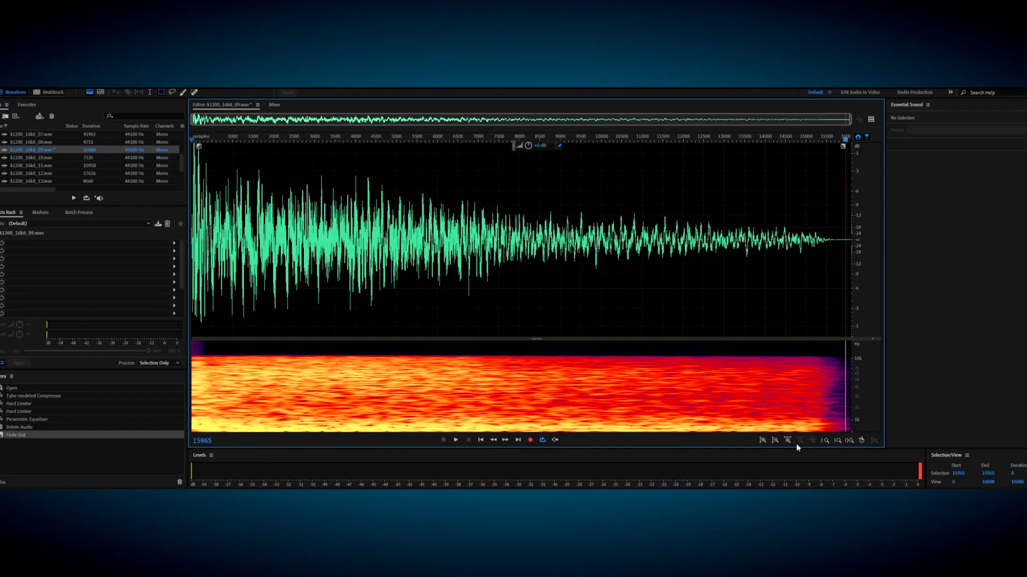
click(457, 440)
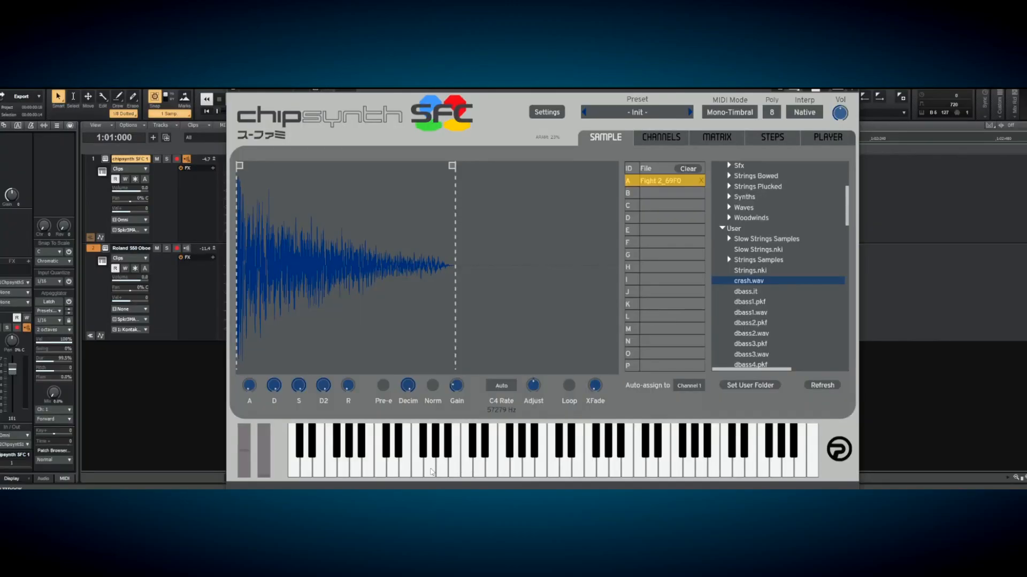
Play a Fight 2 note for reference, delete k1200_16bit_09.wav from sample 11605 to the end in Adobe Audition, and add a short fade-out
click(481, 471)
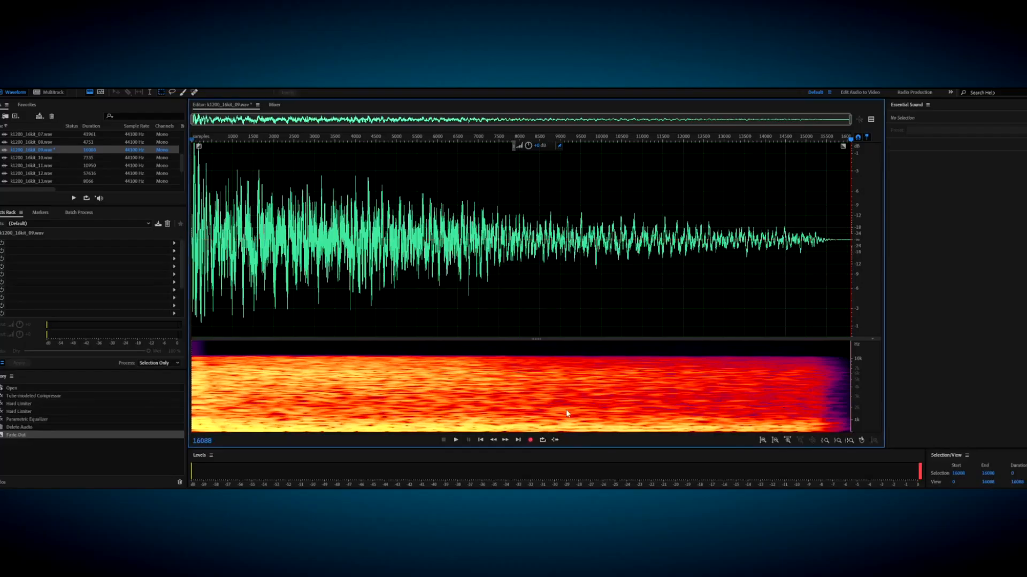
drag(666, 278, 855, 278)
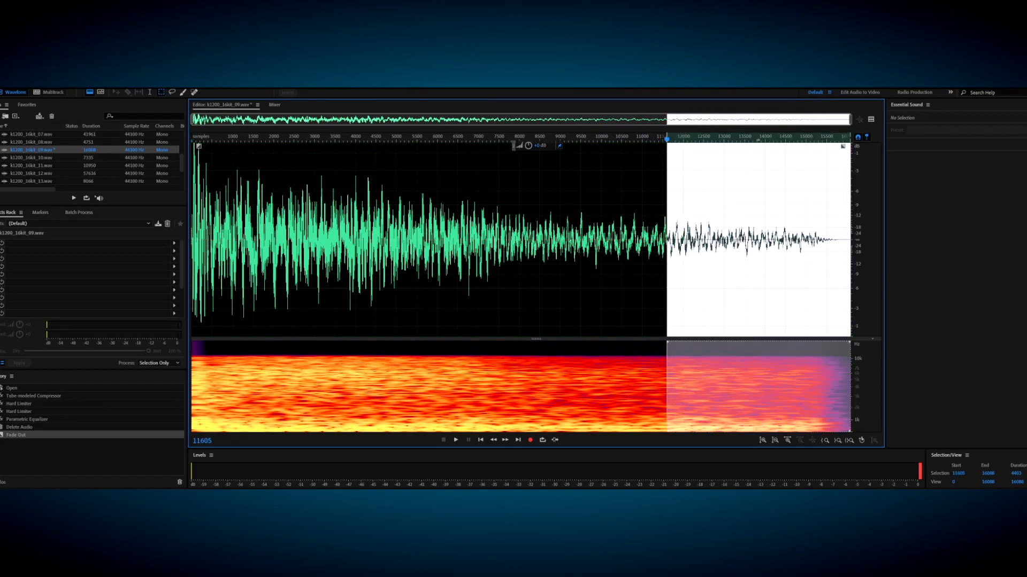
key(Delete)
drag(843, 146, 814, 162)
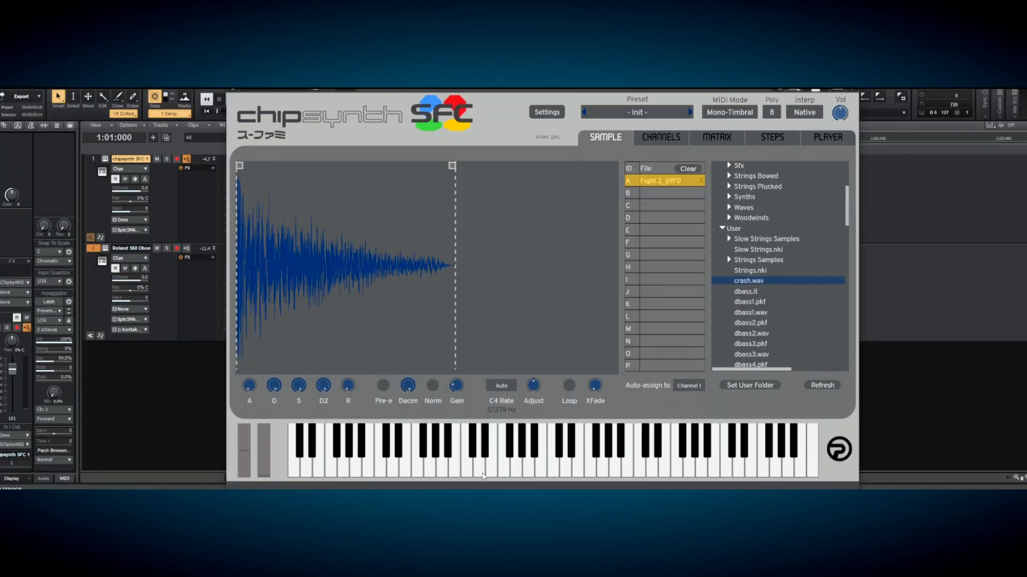
Replay Fight 2 in chipsynth SFC, try an additional fade-out on k1200_16bit_09.wav in Adobe Audition, and undo it
click(483, 476)
click(483, 475)
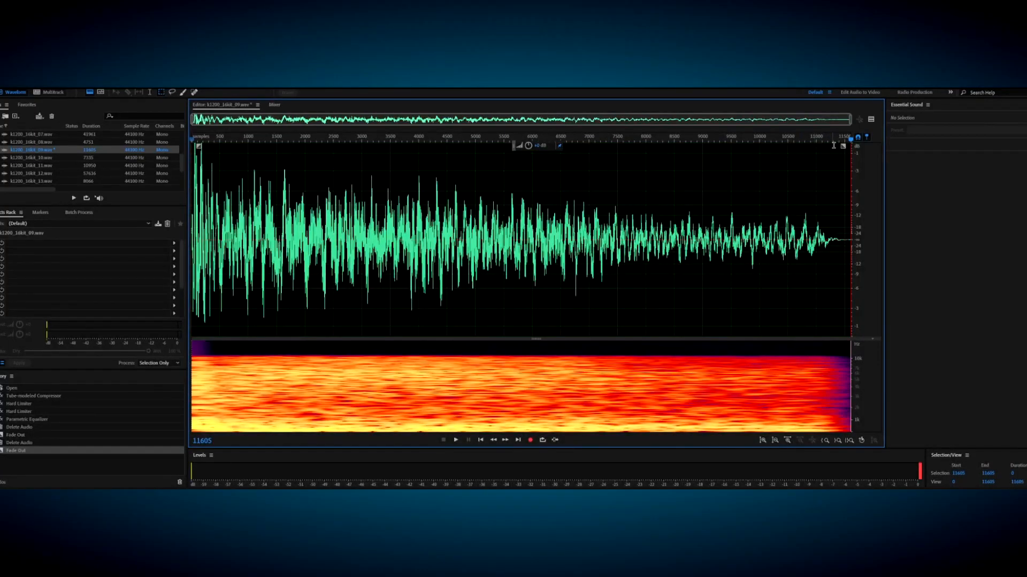
drag(843, 146, 215, 123)
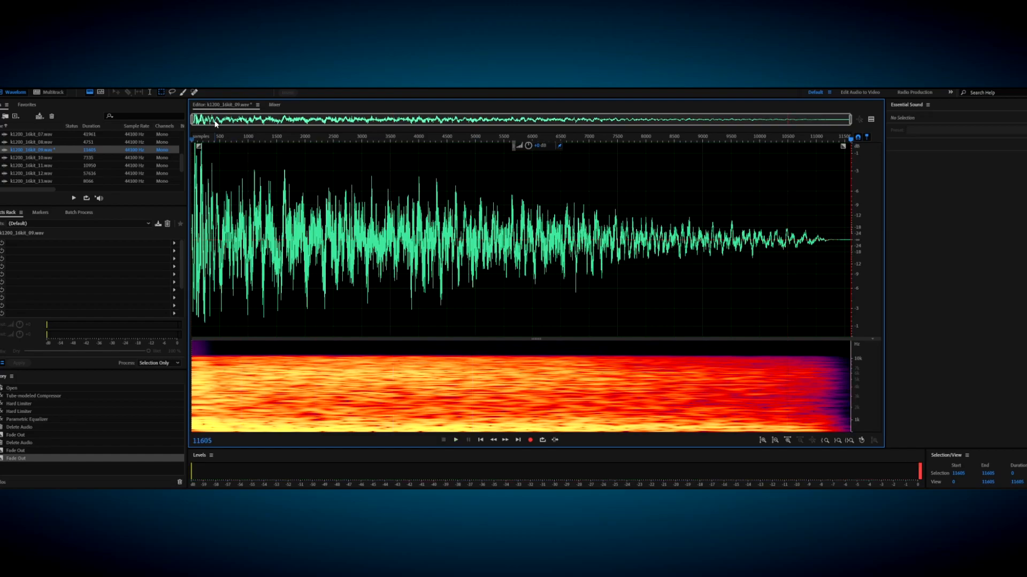
key(ctrl+z)
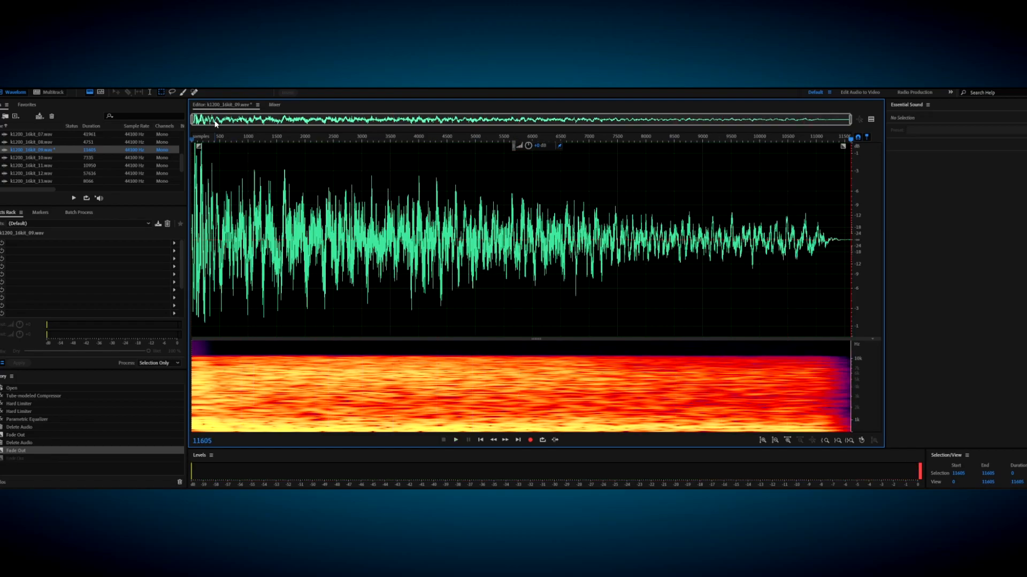
Apply a Gain Envelope with spline curves that gradually lowers the whole sample's level toward its end, and play the result
click(48, 85)
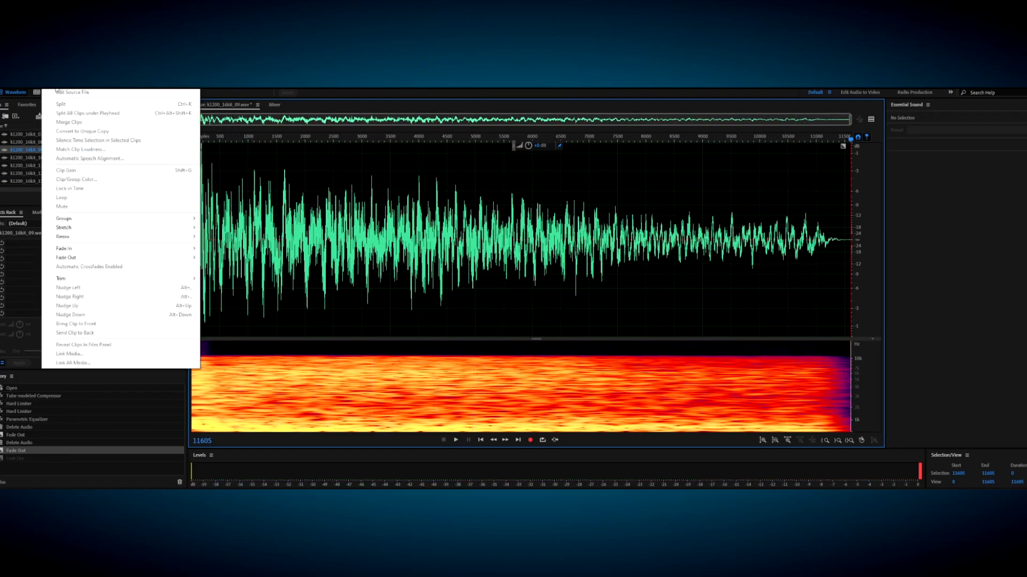
mouse_move(89, 85)
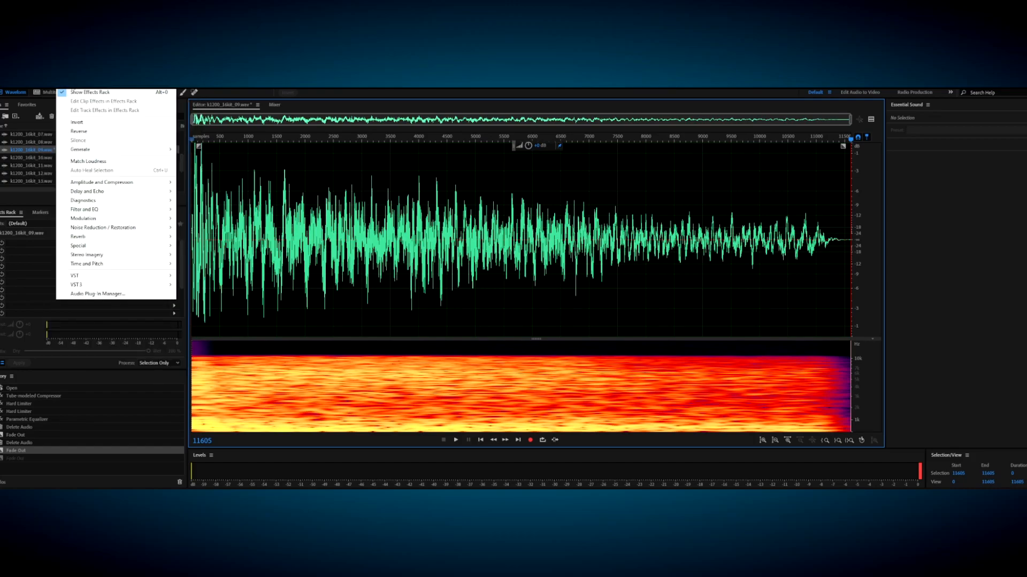
mouse_move(107, 183)
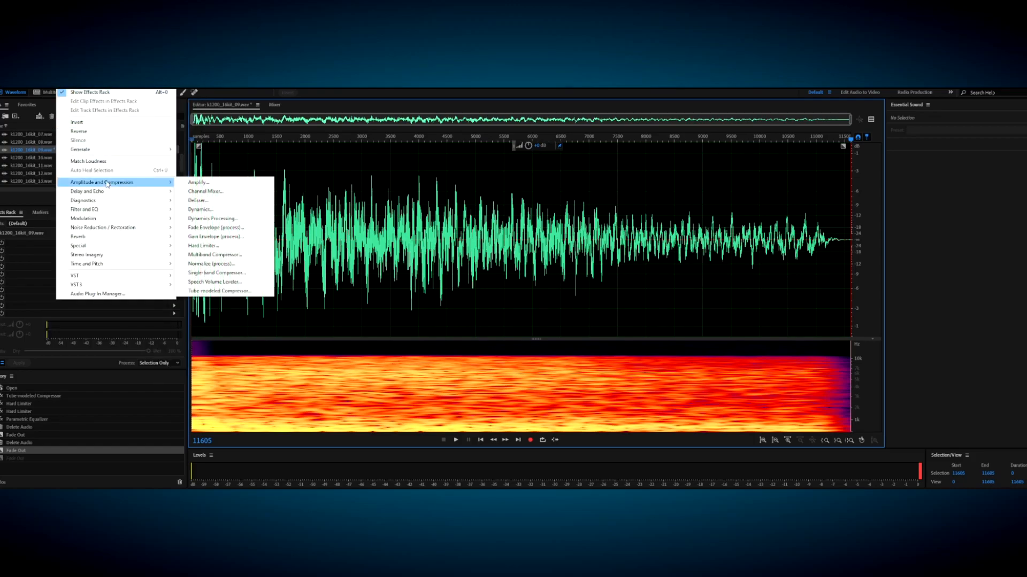
click(217, 236)
drag(775, 226, 488, 377)
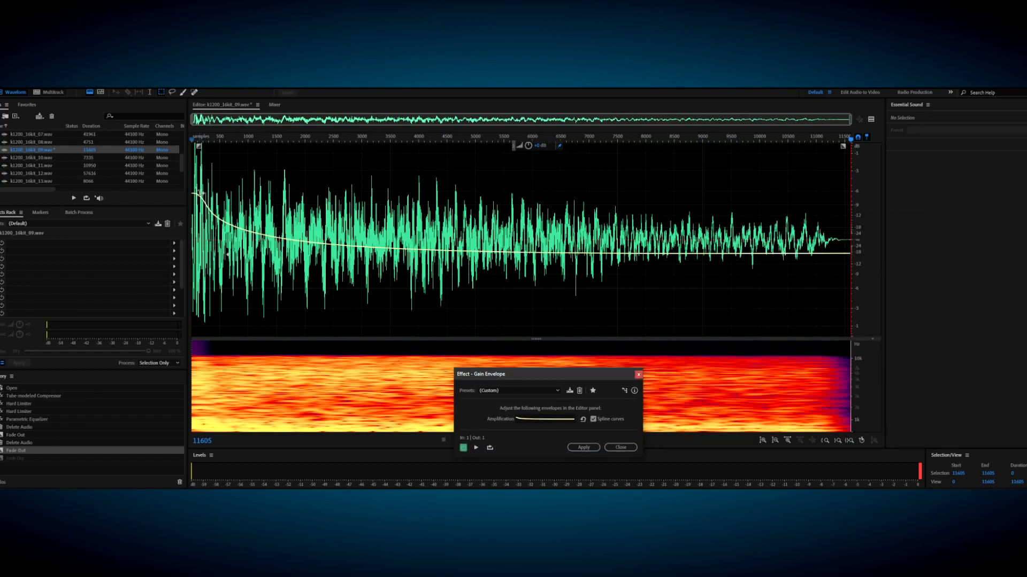
drag(204, 198, 569, 254)
drag(229, 257, 228, 219)
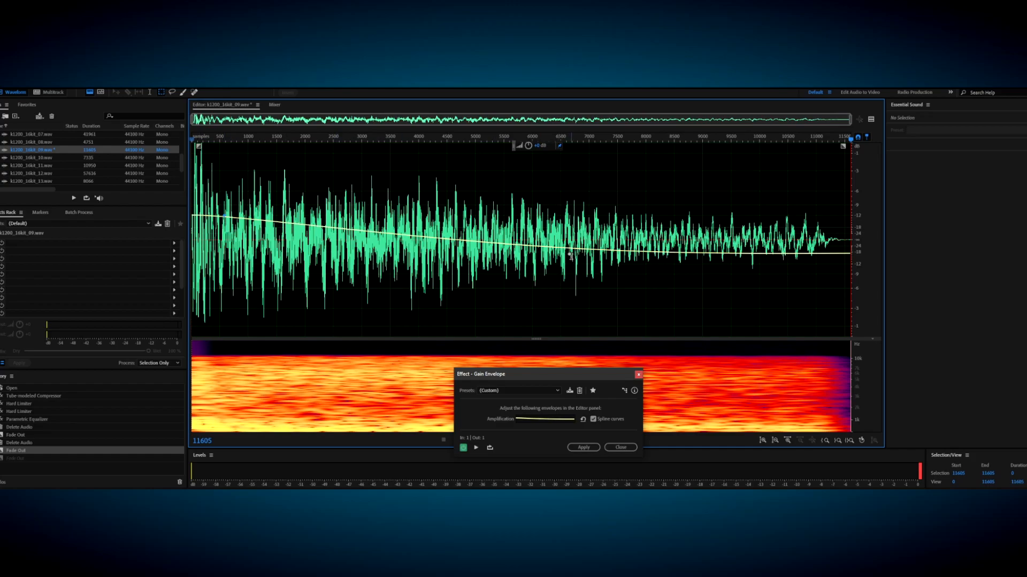
drag(570, 255, 625, 236)
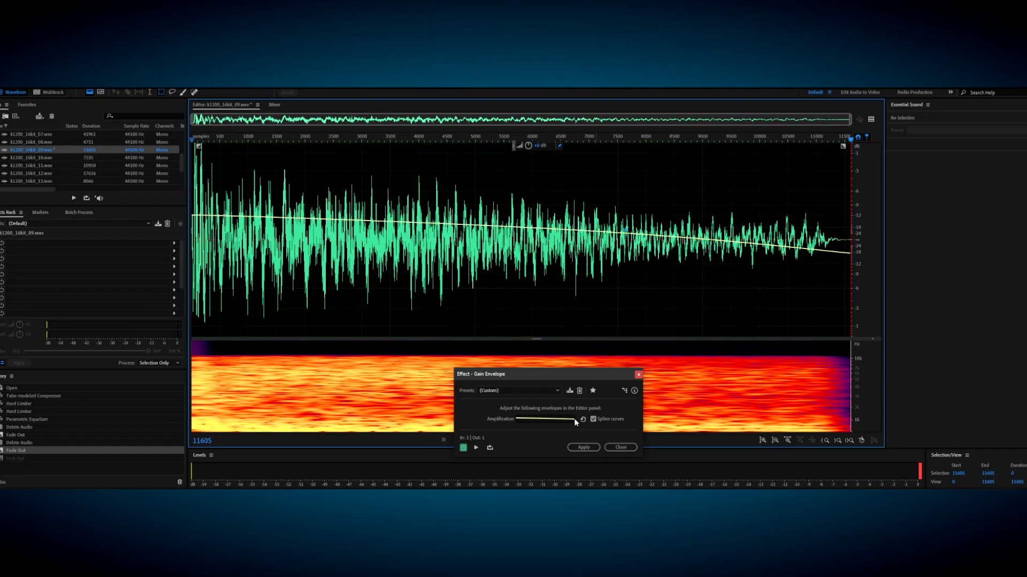
click(584, 447)
key(space)
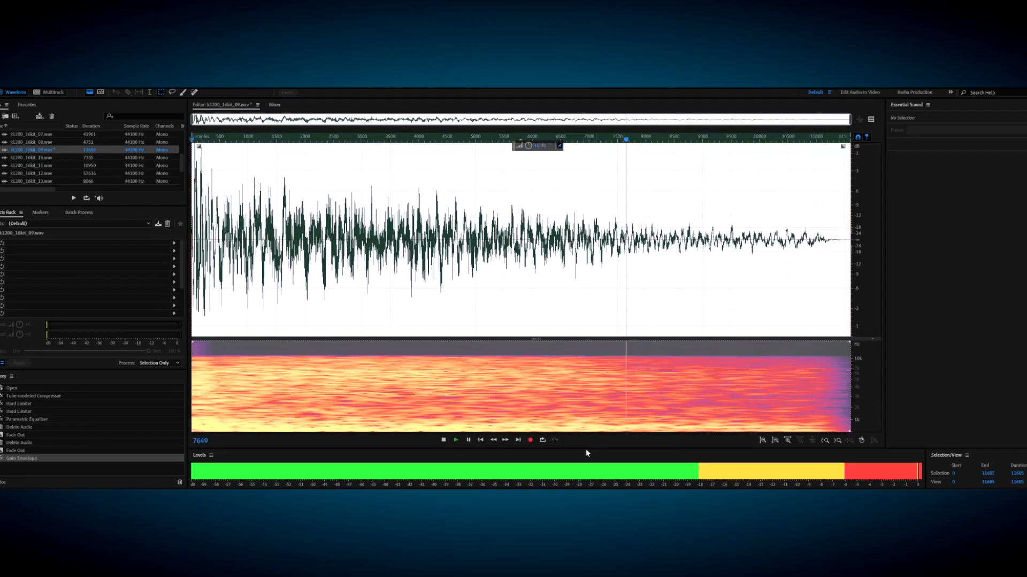
Save the edited sample as hsnare.wav in Wave PCM format in the k1200_drums folder
click(1, 85)
click(16, 191)
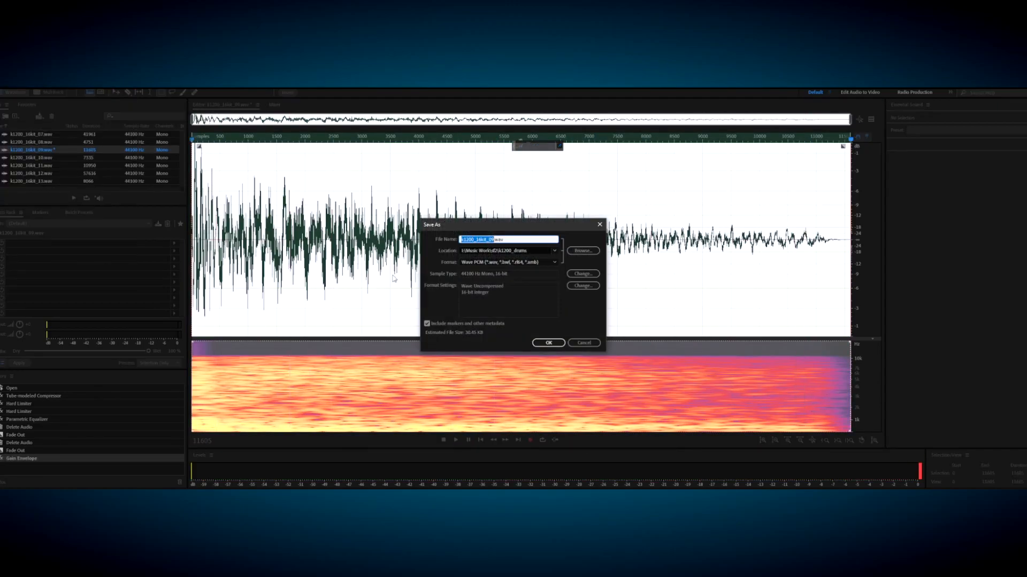
text(ha)
text(ndclap)
key(Return)
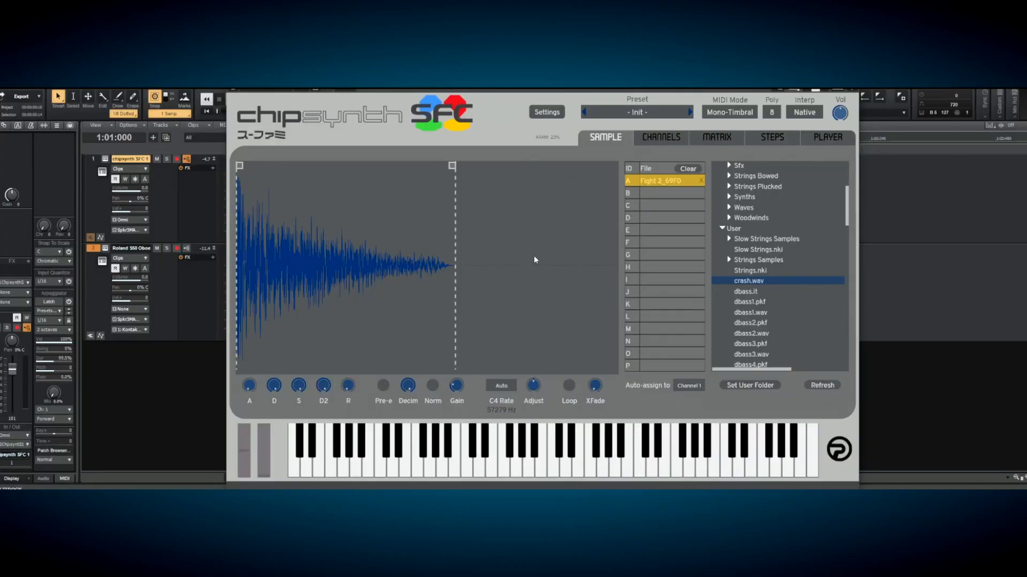
Switch to chipsynth SFC, refresh the user sample list, and load hsnare.wav into slot B
click(821, 385)
drag(846, 209, 845, 254)
drag(751, 263, 657, 195)
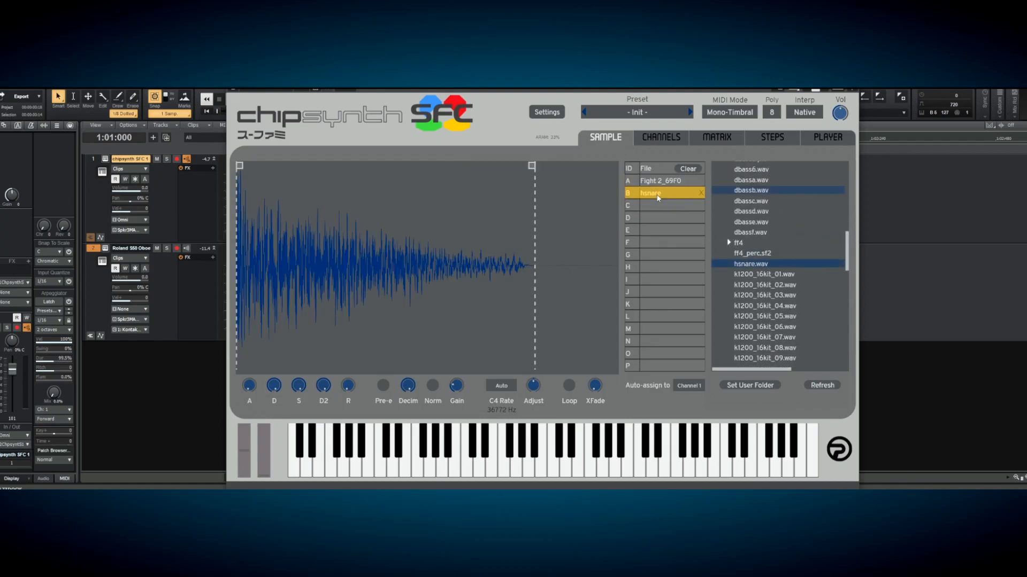
Compare the waveforms of Fight 2_69F0 in slot A and hsnare in slot B by alternating between them
click(662, 183)
click(663, 194)
click(668, 181)
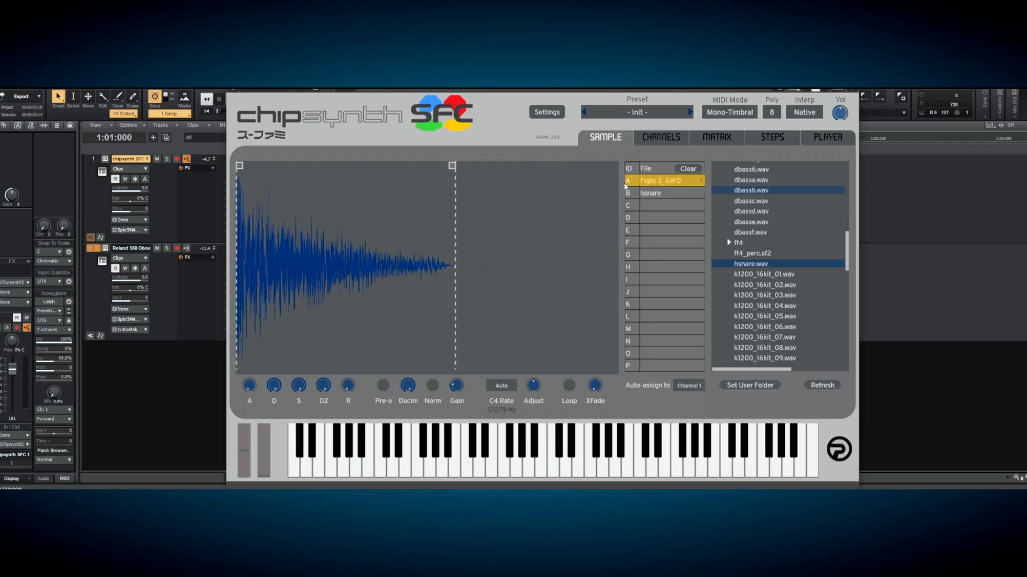
click(657, 195)
click(661, 183)
click(660, 192)
click(664, 182)
Play a Fight 2_69F0 note and audition hsnare at progressively higher pitches to find a matching note
click(476, 469)
click(655, 194)
click(484, 471)
click(557, 471)
click(577, 470)
click(573, 450)
click(573, 451)
click(573, 450)
Alternate between playing Fight 2_69F0 and the higher-pitched hsnare to compare their sound
click(663, 182)
click(485, 470)
click(664, 191)
click(571, 454)
click(651, 184)
click(480, 466)
click(657, 196)
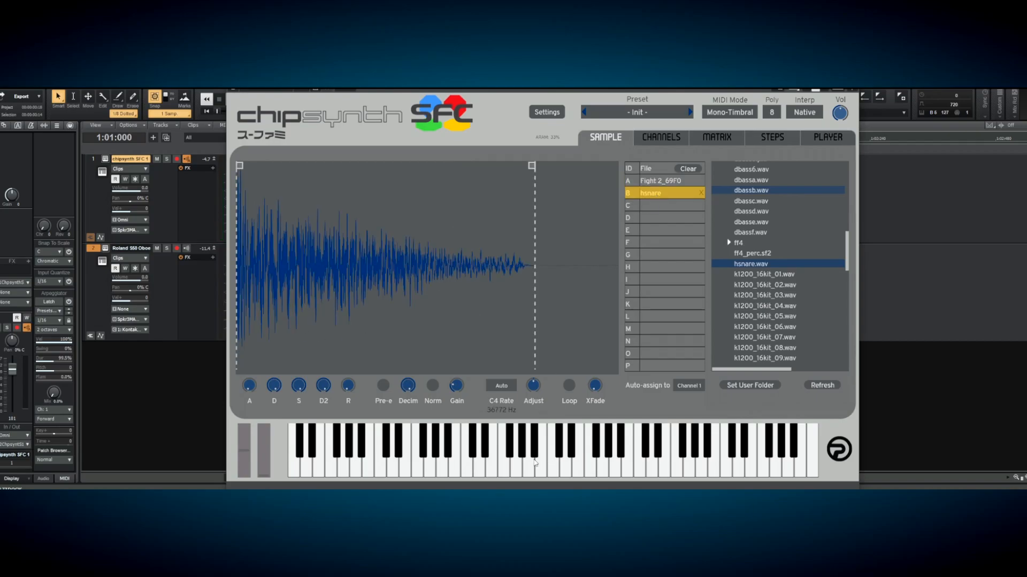
click(485, 454)
click(571, 454)
click(571, 454)
key(space)
key(space)
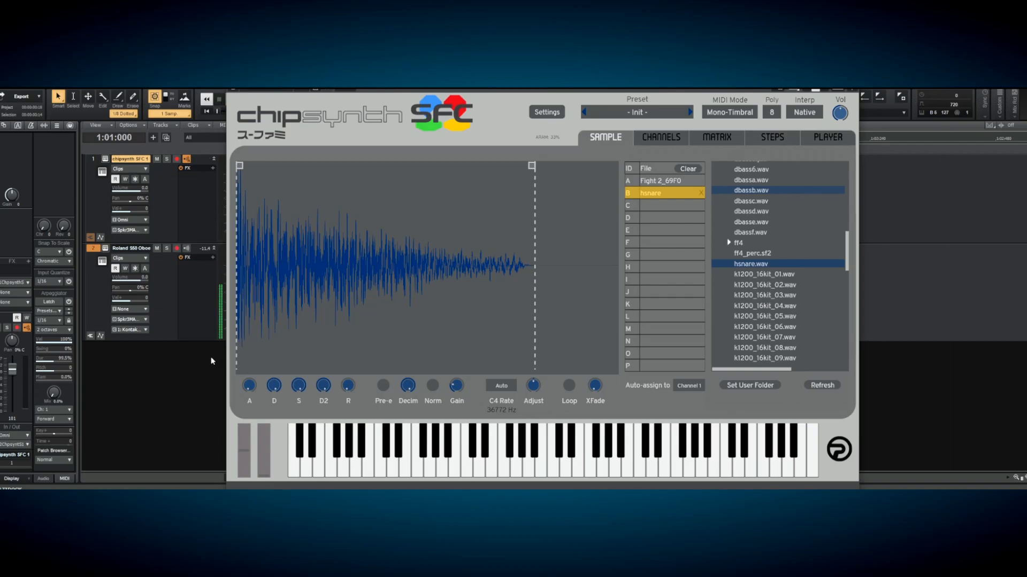